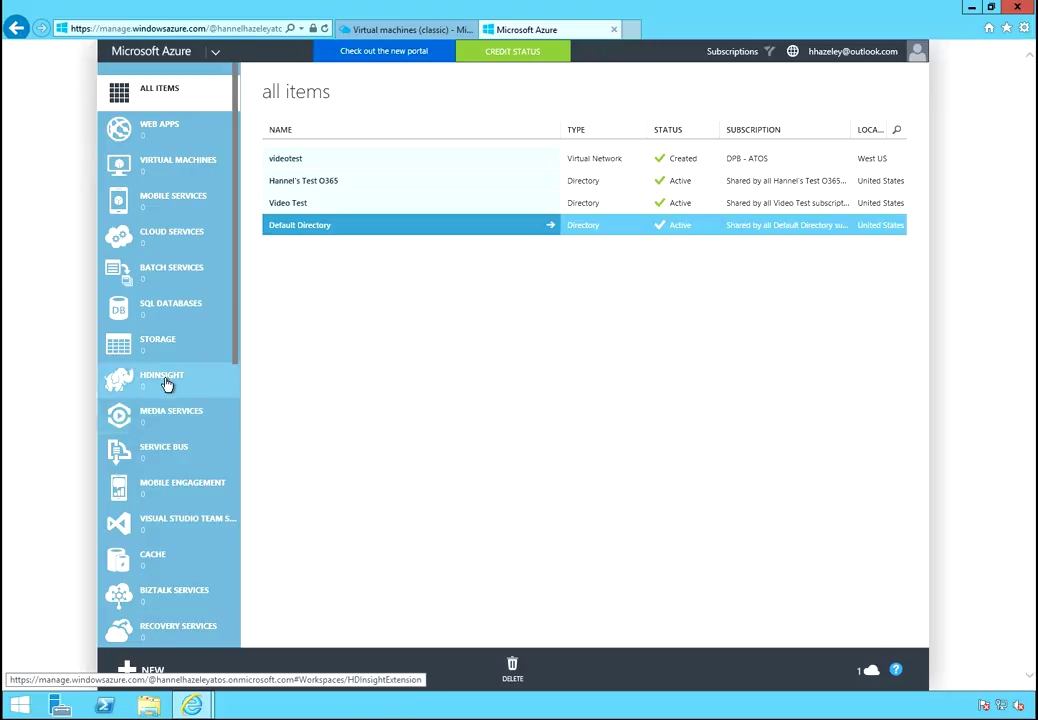
# Go to the Networks page listing videotest and begin creating a new resource
pyautogui.scroll(-5, 137, 385)
pyautogui.click(155, 467)
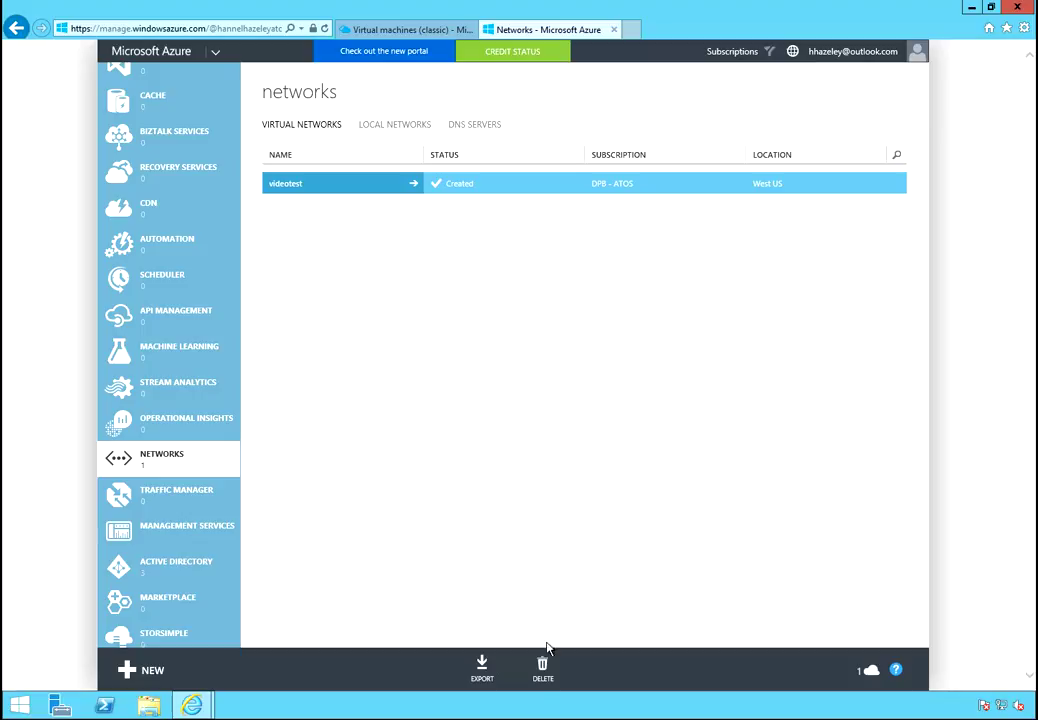
pyautogui.click(142, 665)
# Custom-create a virtual network named DSTestVideo in West US and advance to its address space page
pyautogui.click(180, 545)
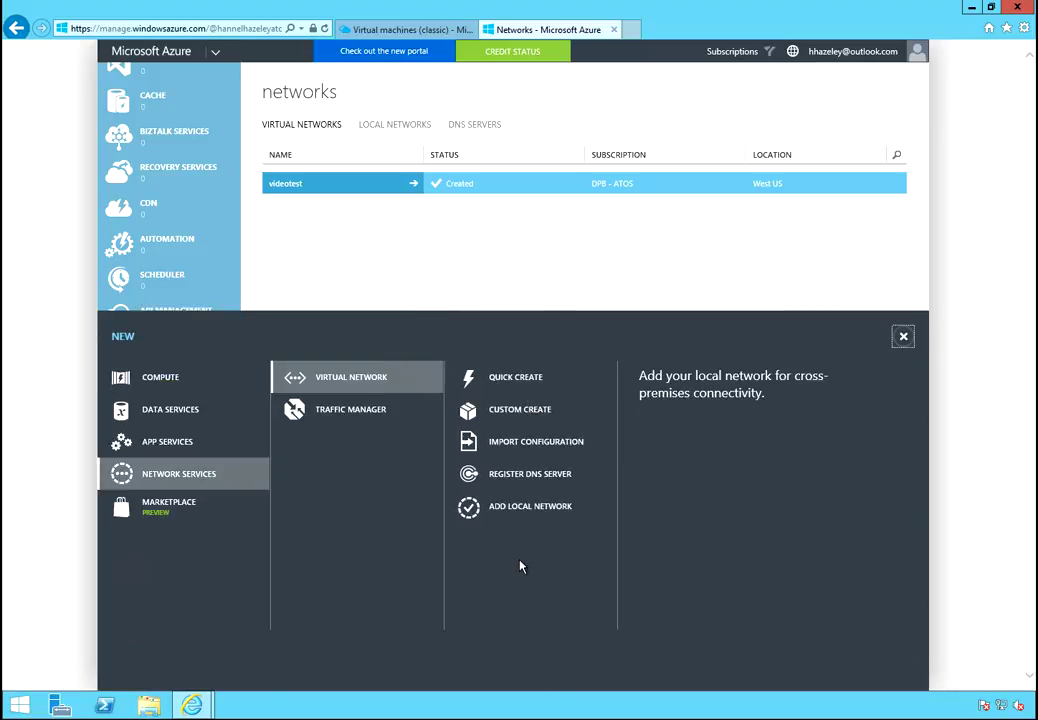
pyautogui.click(531, 413)
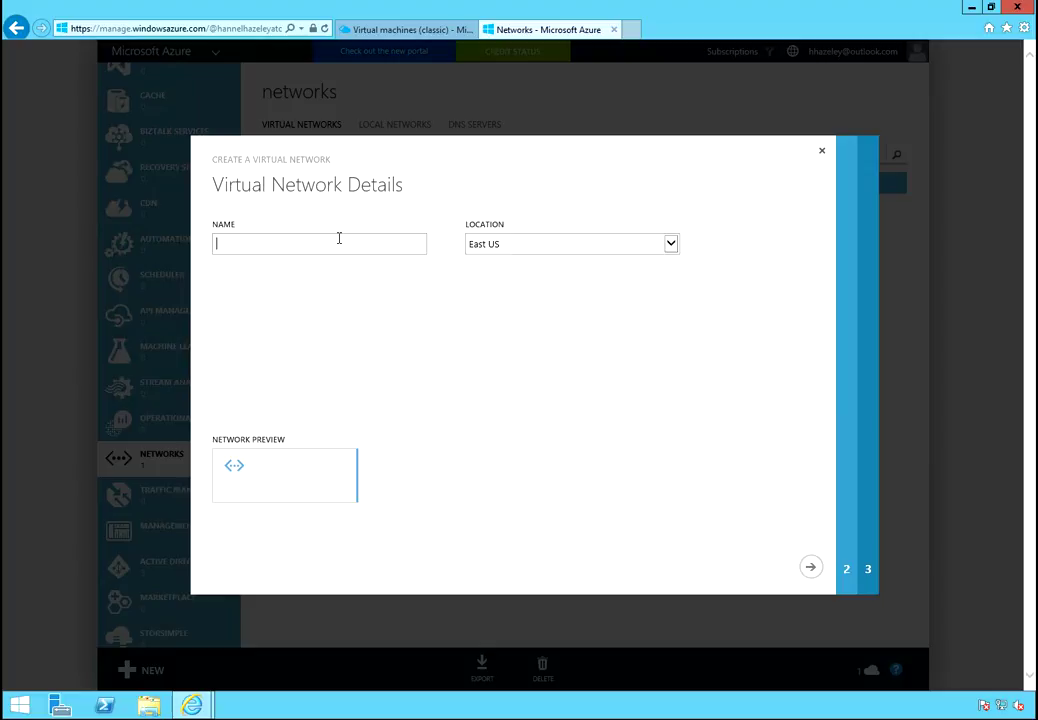
pyautogui.write('DSTestVideo')
pyautogui.press('Tab')
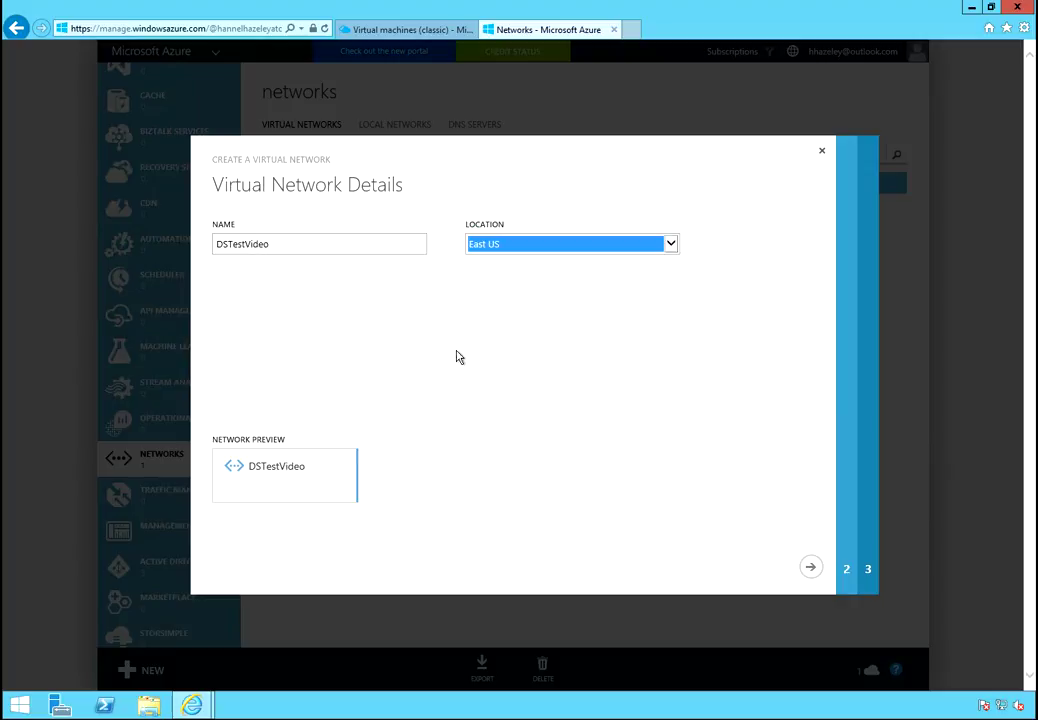
pyautogui.click(609, 242)
pyautogui.click(551, 259)
pyautogui.click(812, 569)
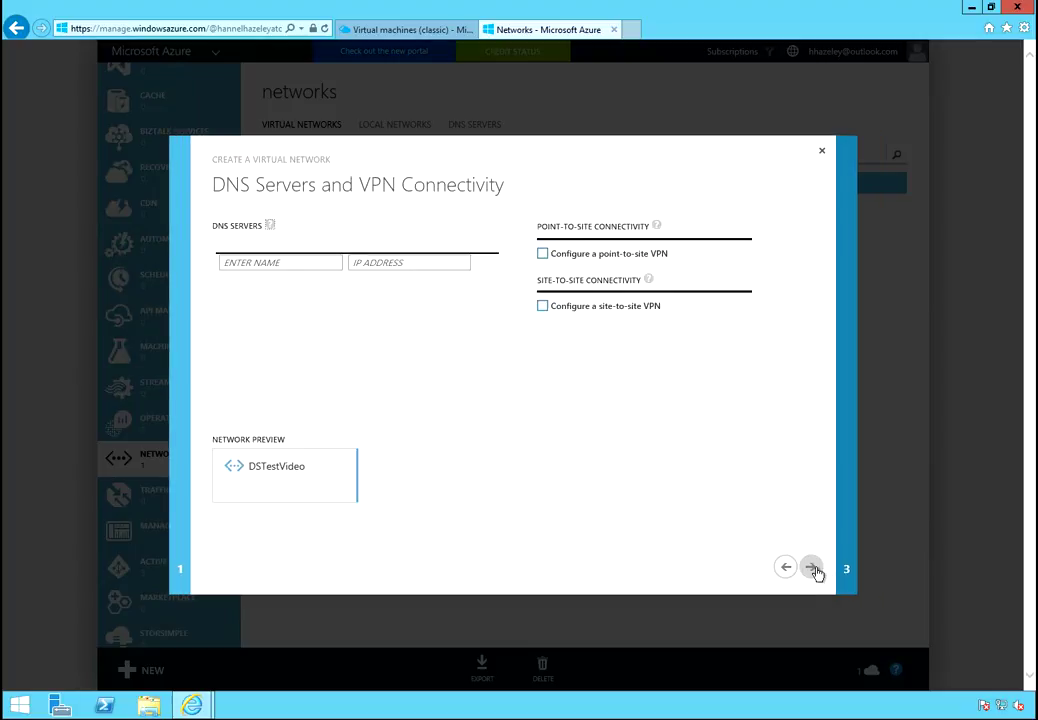
pyautogui.click(813, 569)
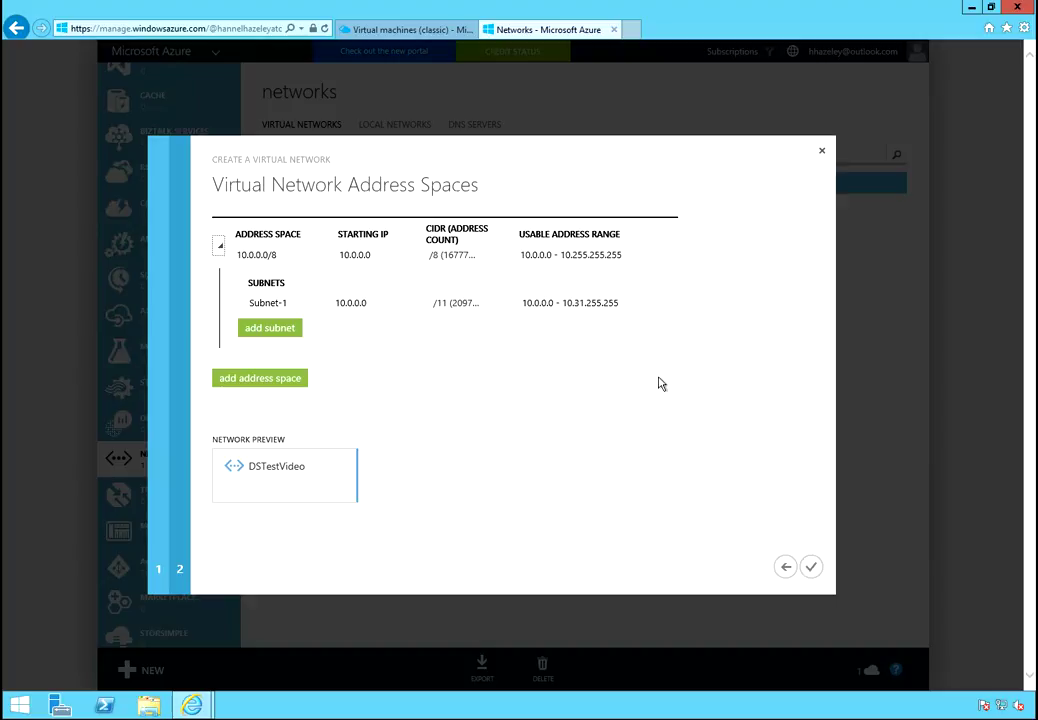
# Set the 10.0.0.0 address space CIDR to /16
pyautogui.click(451, 258)
pyautogui.scroll(-3, 501, 297)
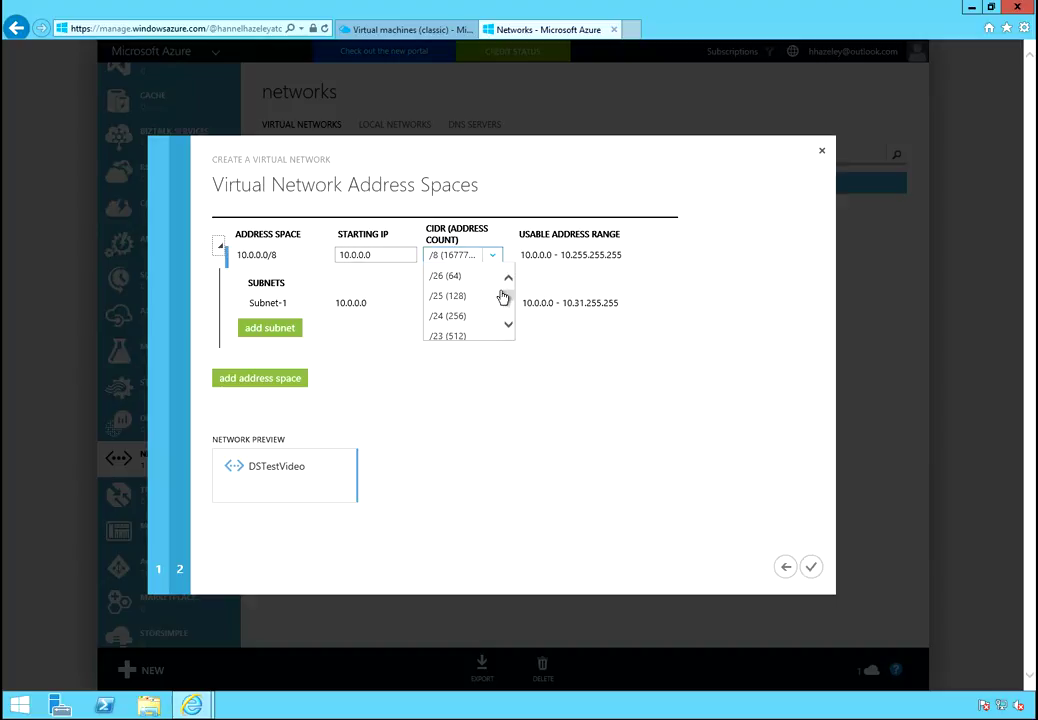
pyautogui.scroll(-2, 499, 300)
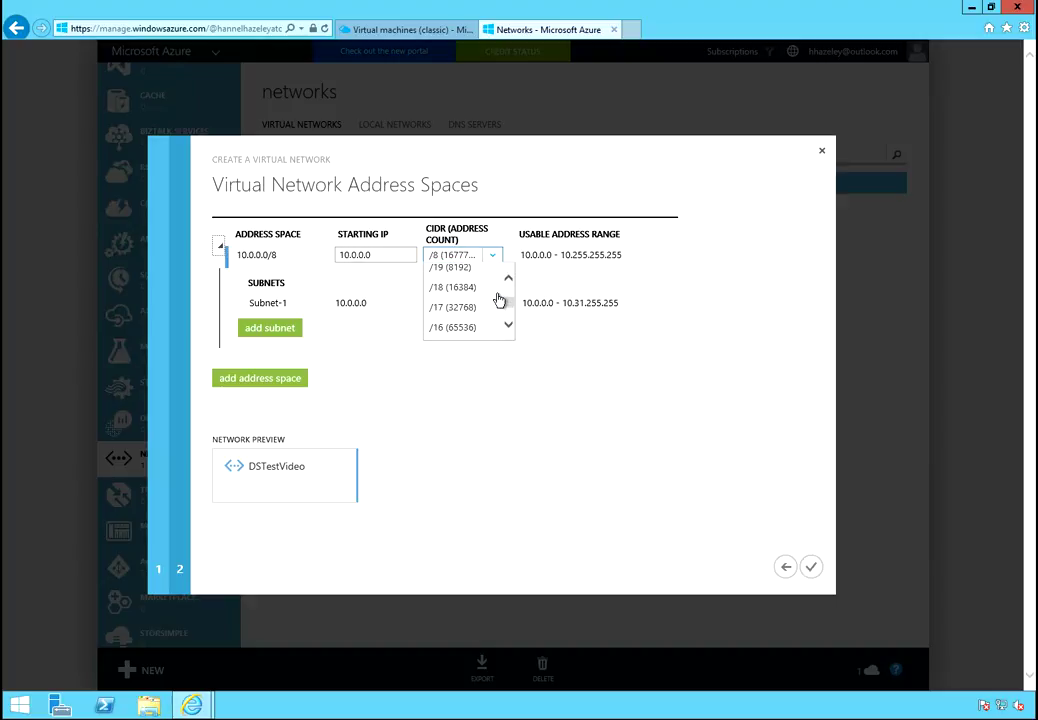
pyautogui.scroll(1, 468, 298)
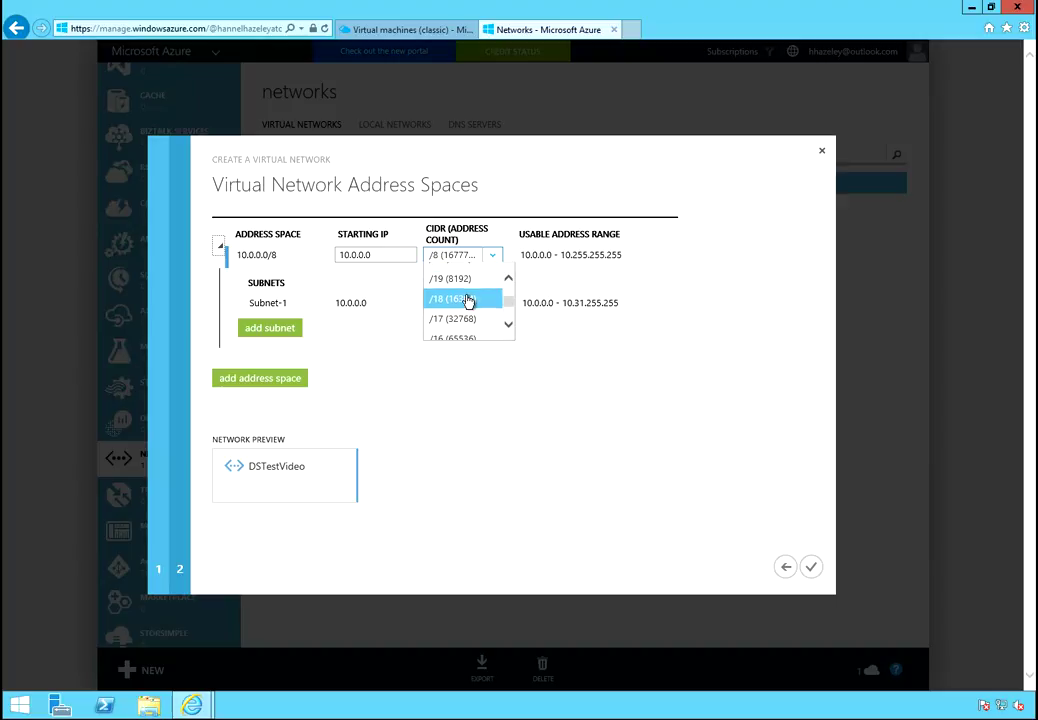
pyautogui.scroll(-1, 468, 300)
pyautogui.click(461, 318)
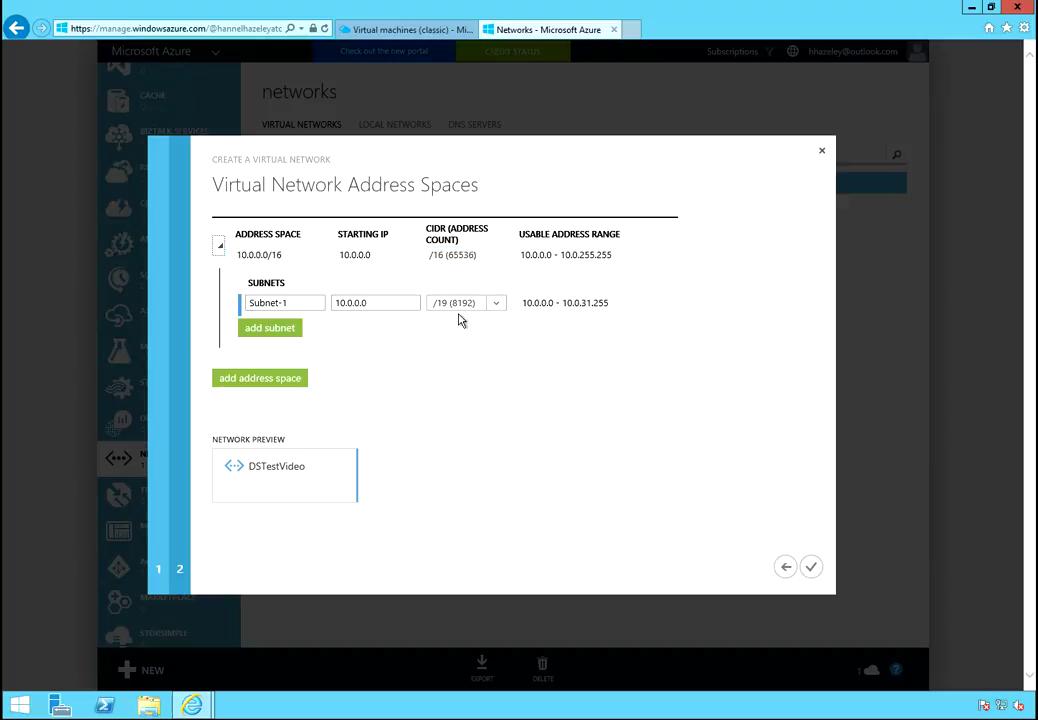
# Resize Subnet-1 to /24, rename it Servers, and create the network
pyautogui.click(470, 316)
pyautogui.click(498, 313)
pyautogui.scroll(-2, 494, 362)
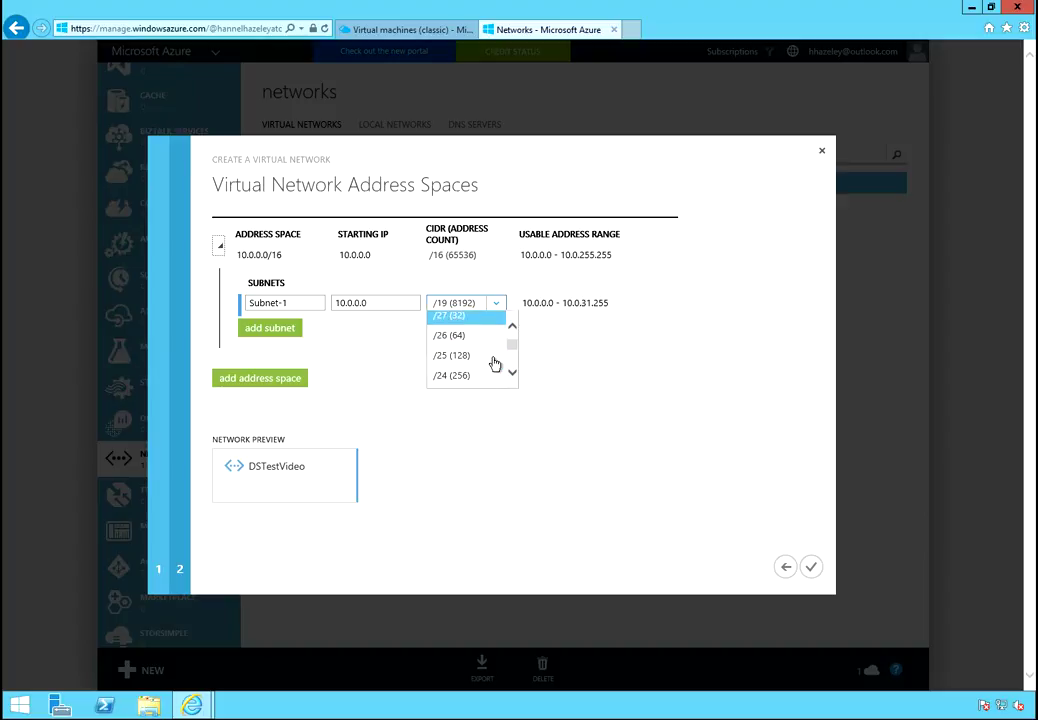
pyautogui.click(452, 378)
pyautogui.click(277, 303)
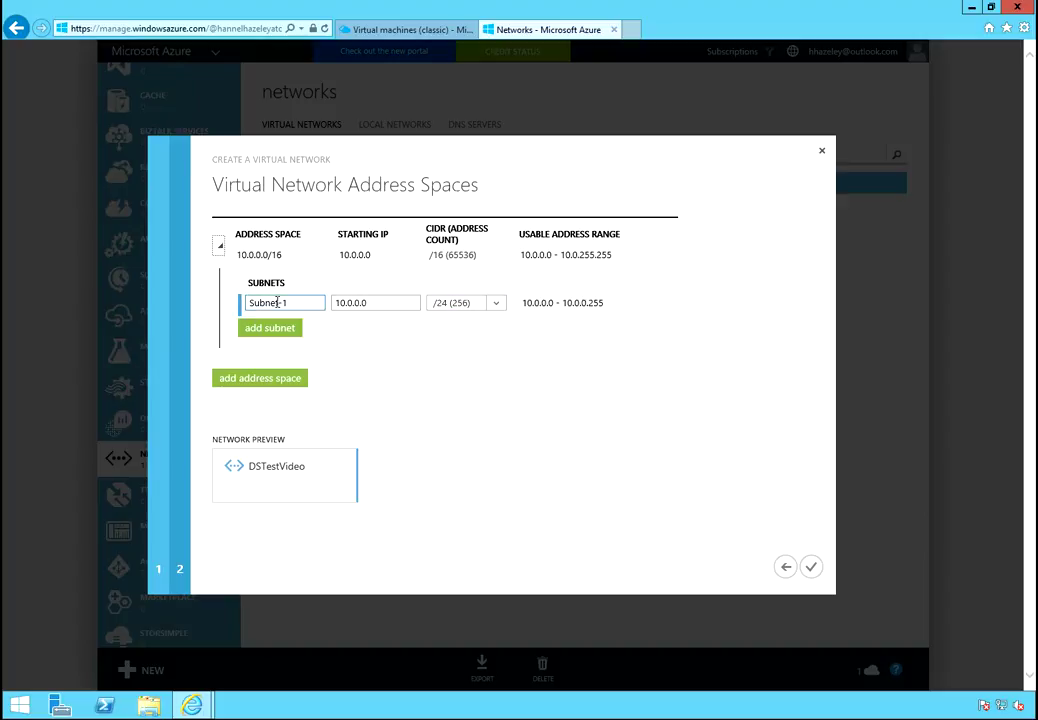
pyautogui.moveTo(288, 302); pyautogui.dragTo(250, 300)
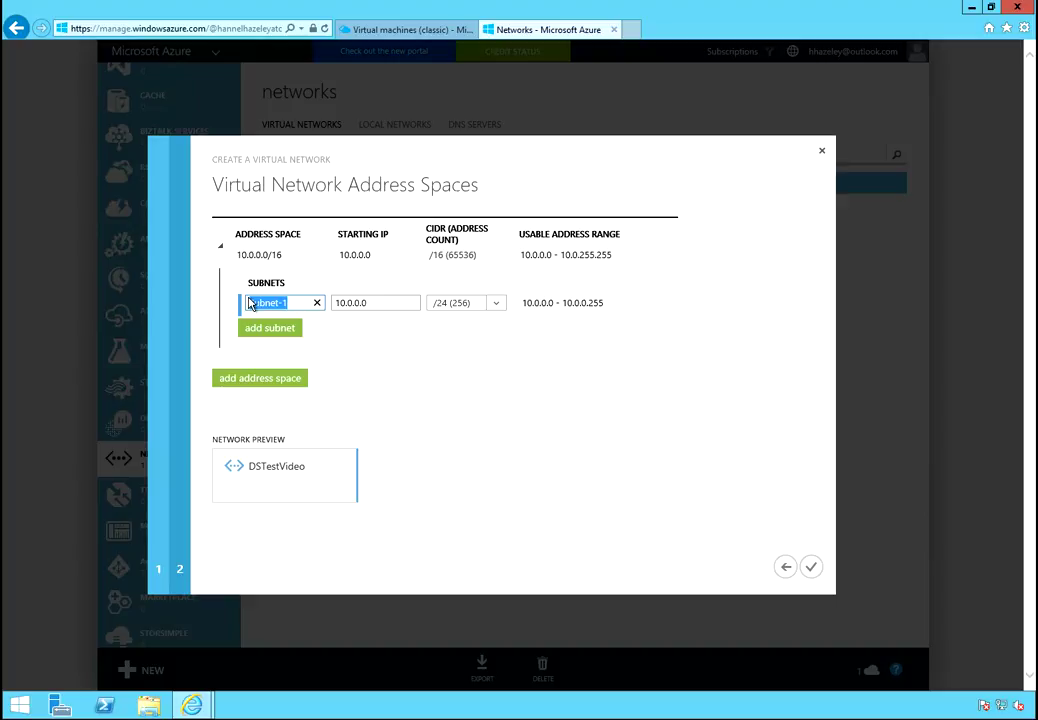
pyautogui.write('Servers')
pyautogui.click(249, 301)
pyautogui.click(786, 489)
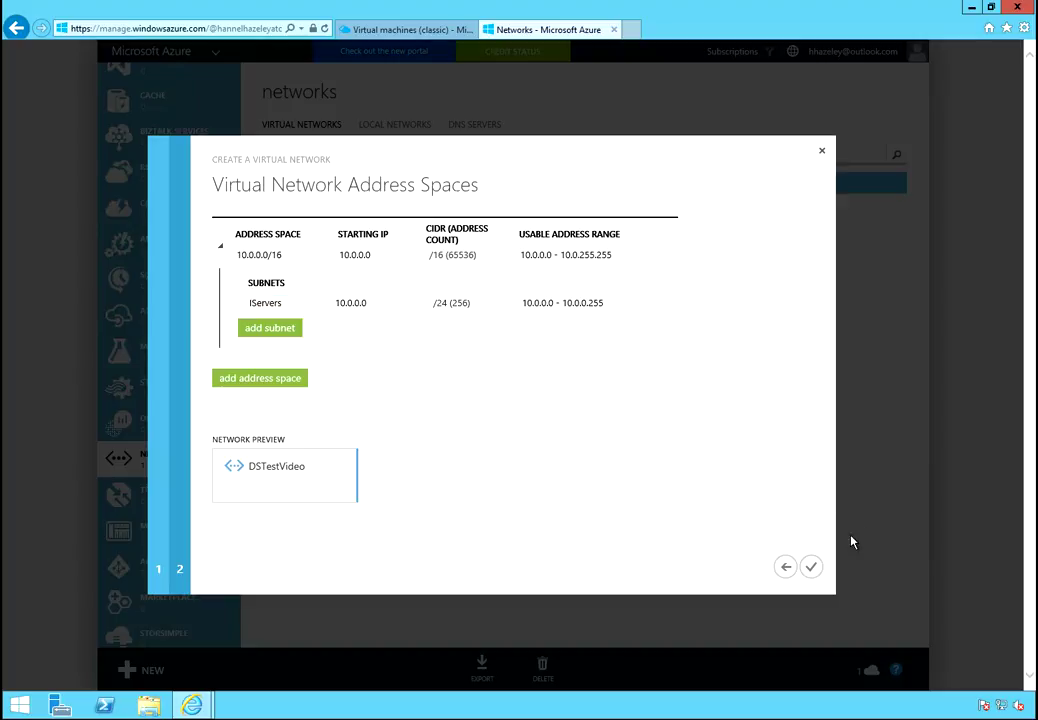
pyautogui.click(811, 569)
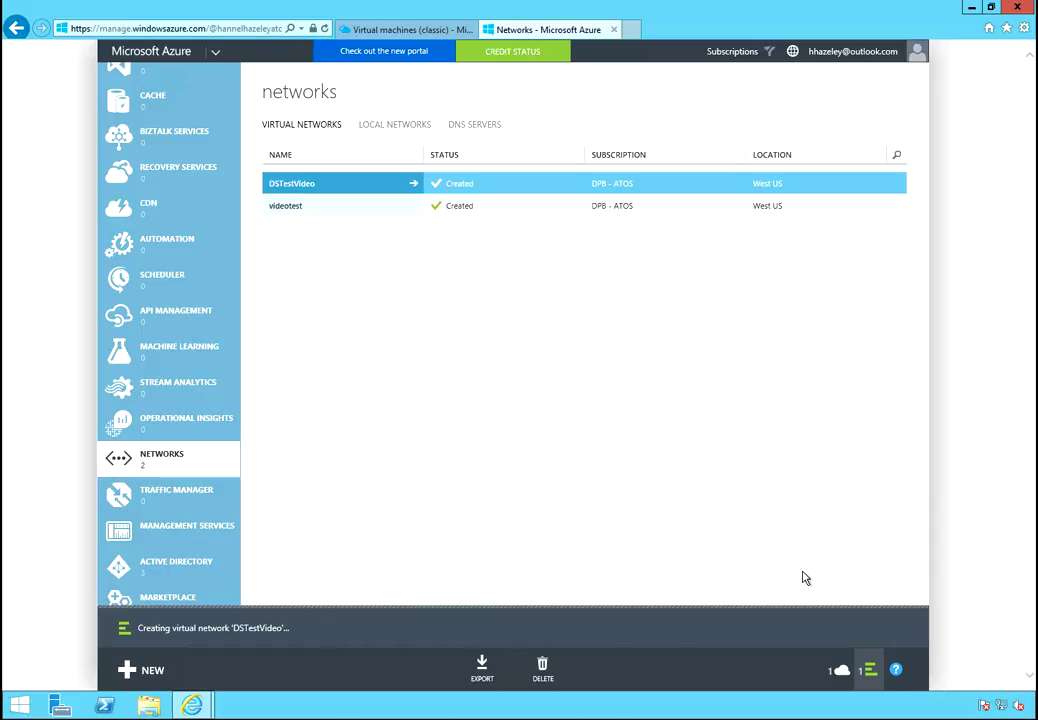
# Go to the Active Directory page with its three directories and begin creating a new resource
pyautogui.scroll(-1, 190, 474)
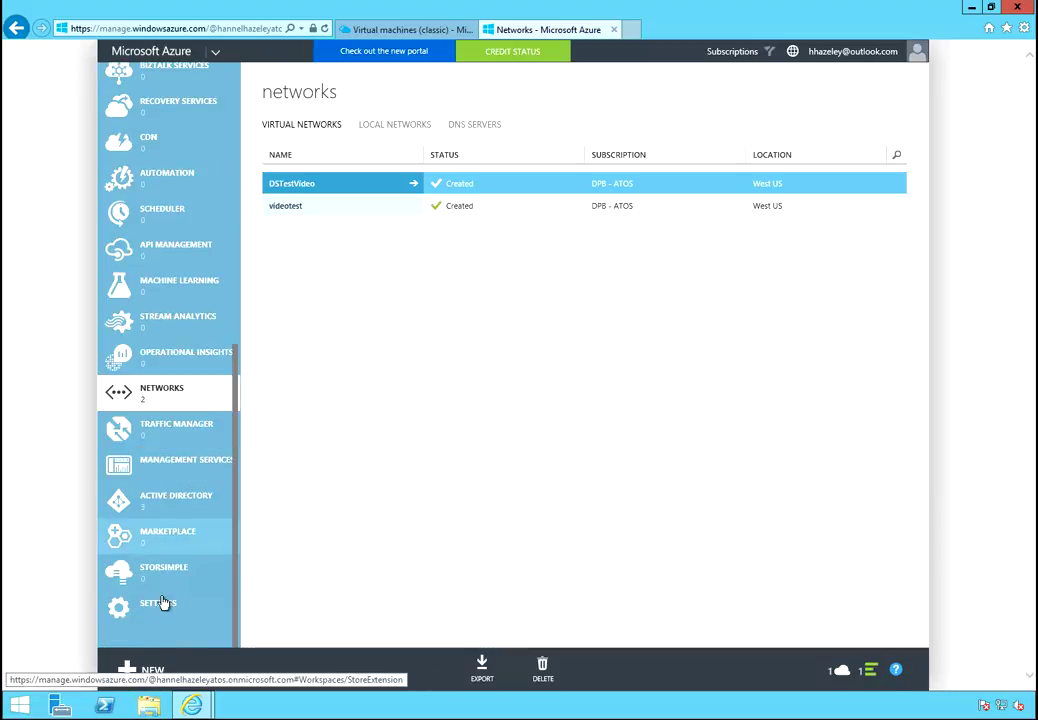
pyautogui.click(145, 514)
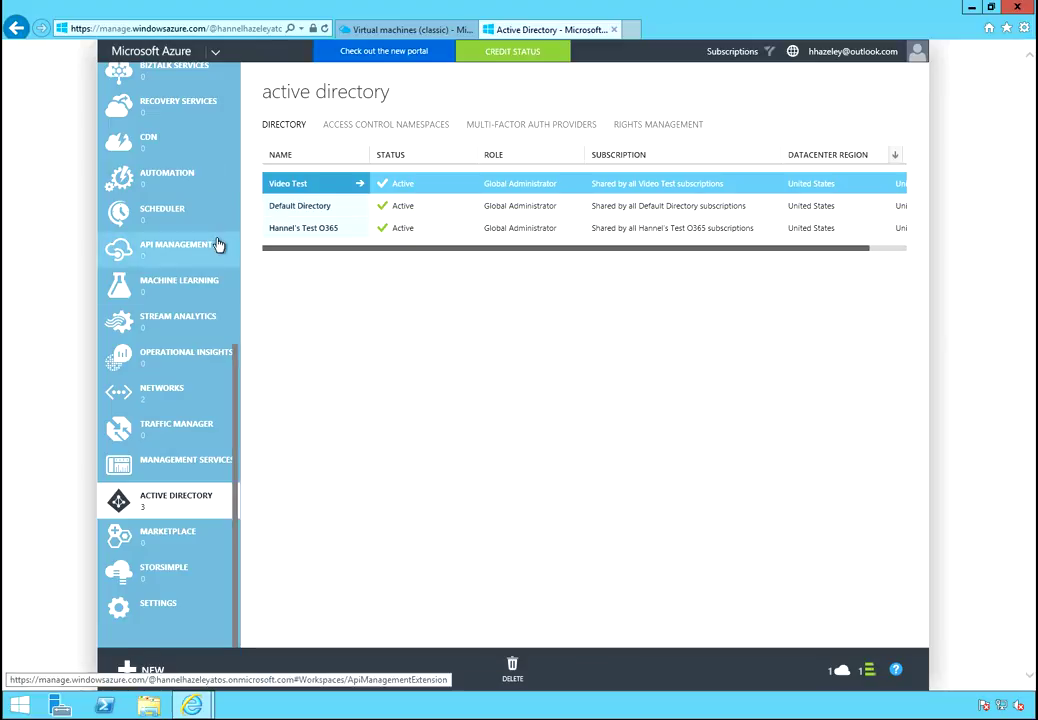
pyautogui.click(132, 672)
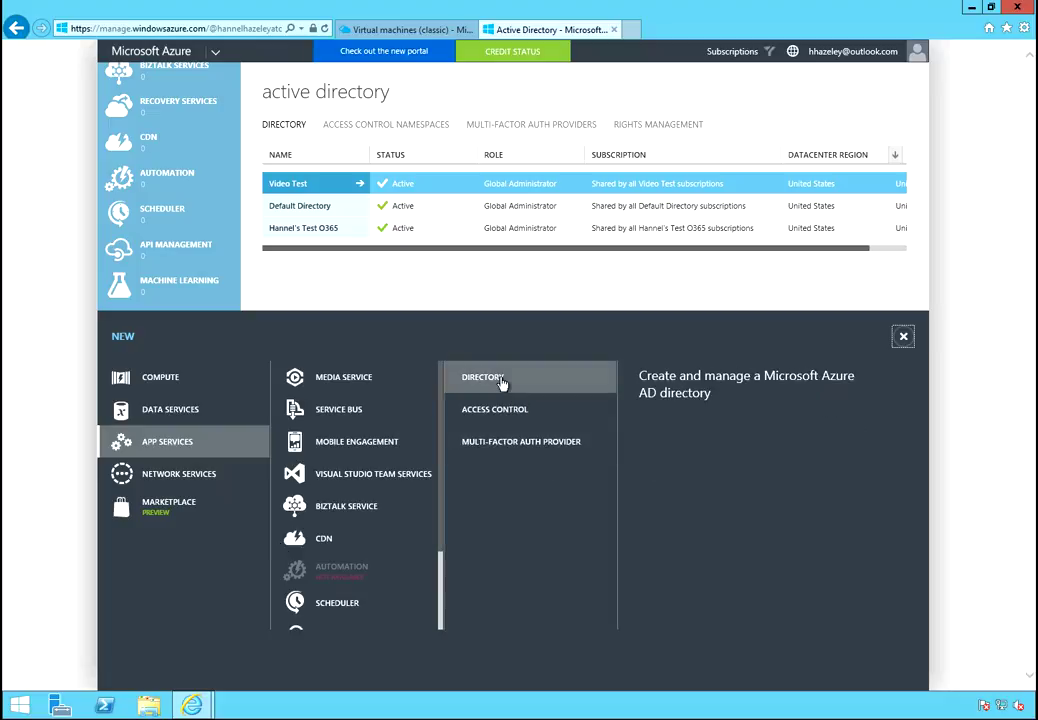
# Custom-create directory 'Domain Services Video' with domain dsvtest and country United States
pyautogui.click(503, 382)
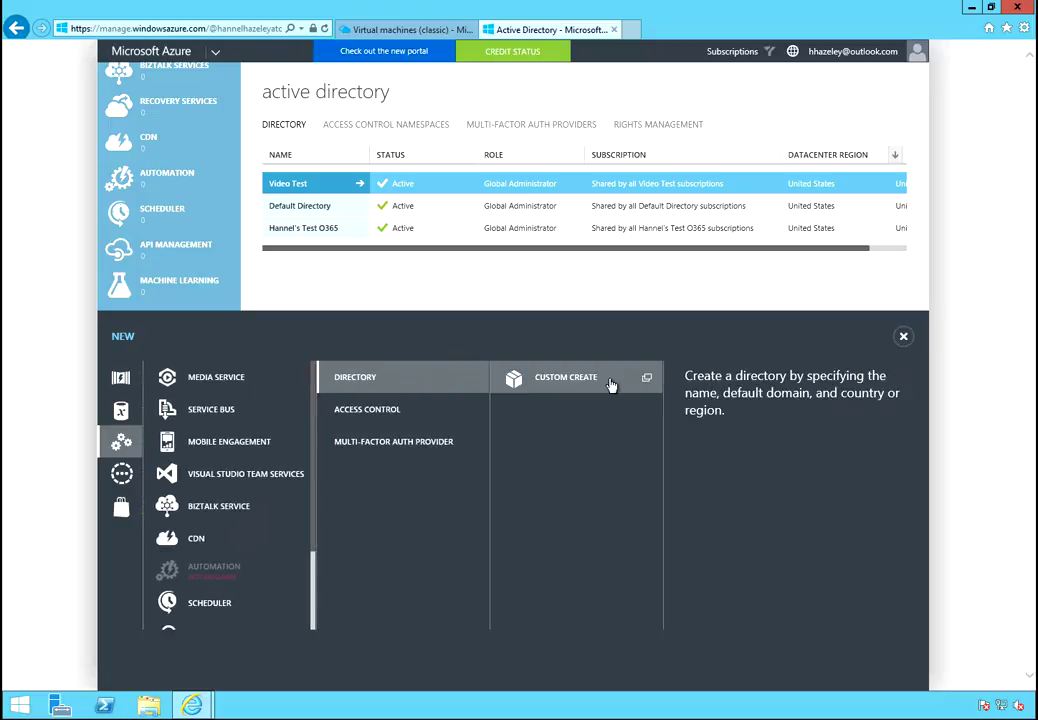
pyautogui.click(556, 386)
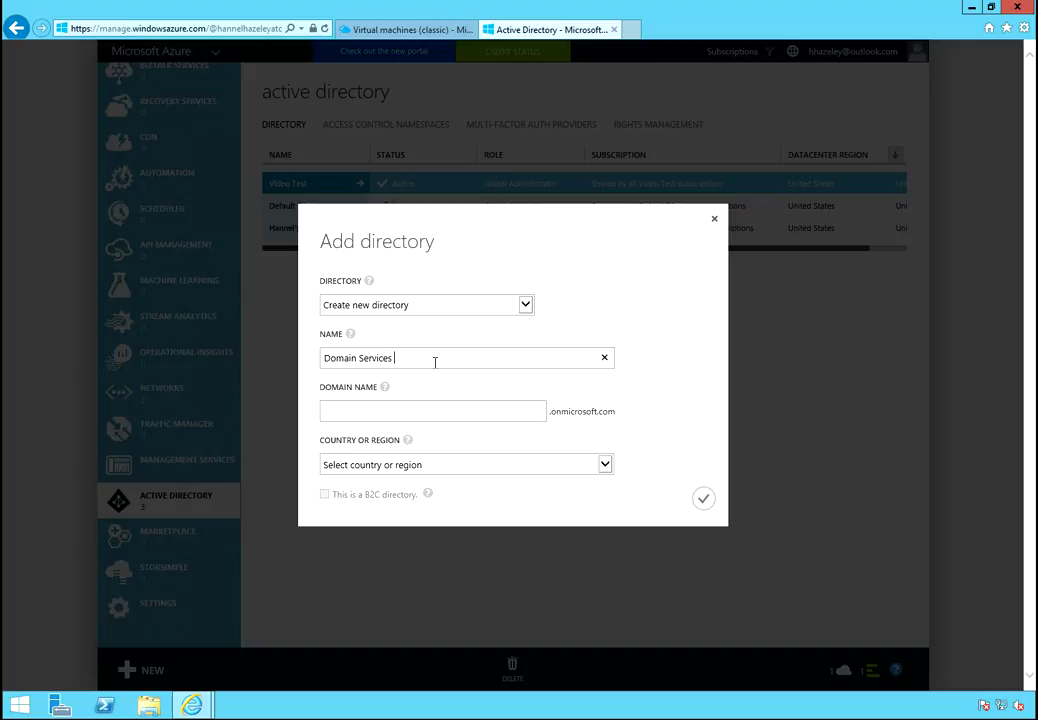
pyautogui.press('Tab')
pyautogui.write('dsvtest')
pyautogui.click(572, 466)
pyautogui.scroll(-10, 568, 455)
pyautogui.scroll(-6, 564, 456)
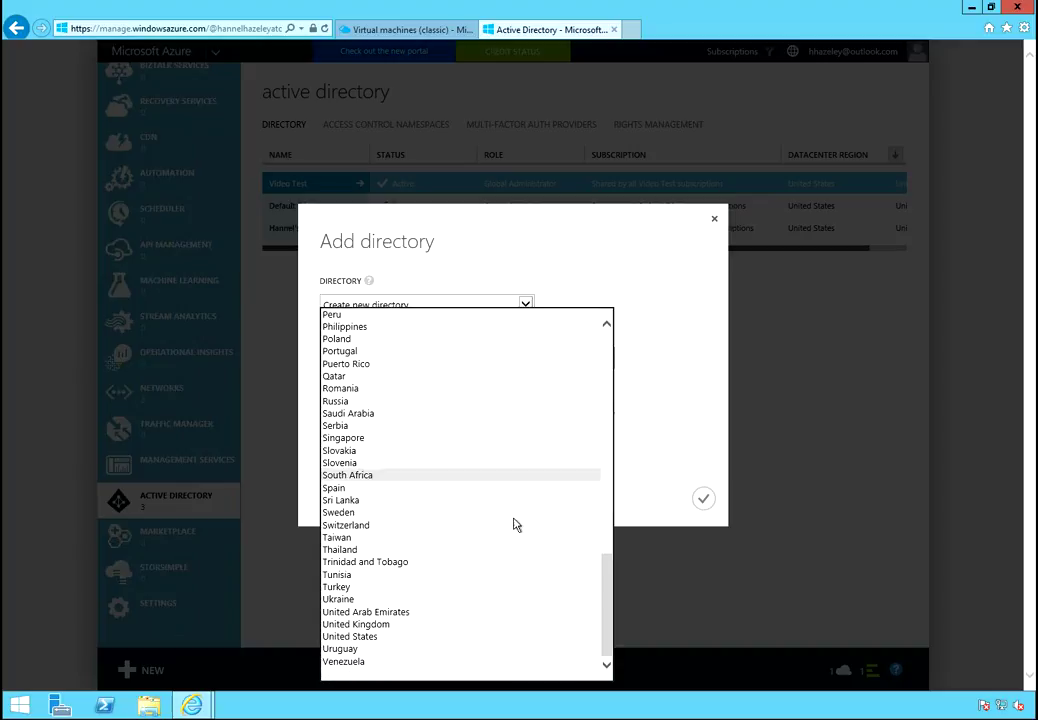
pyautogui.click(392, 637)
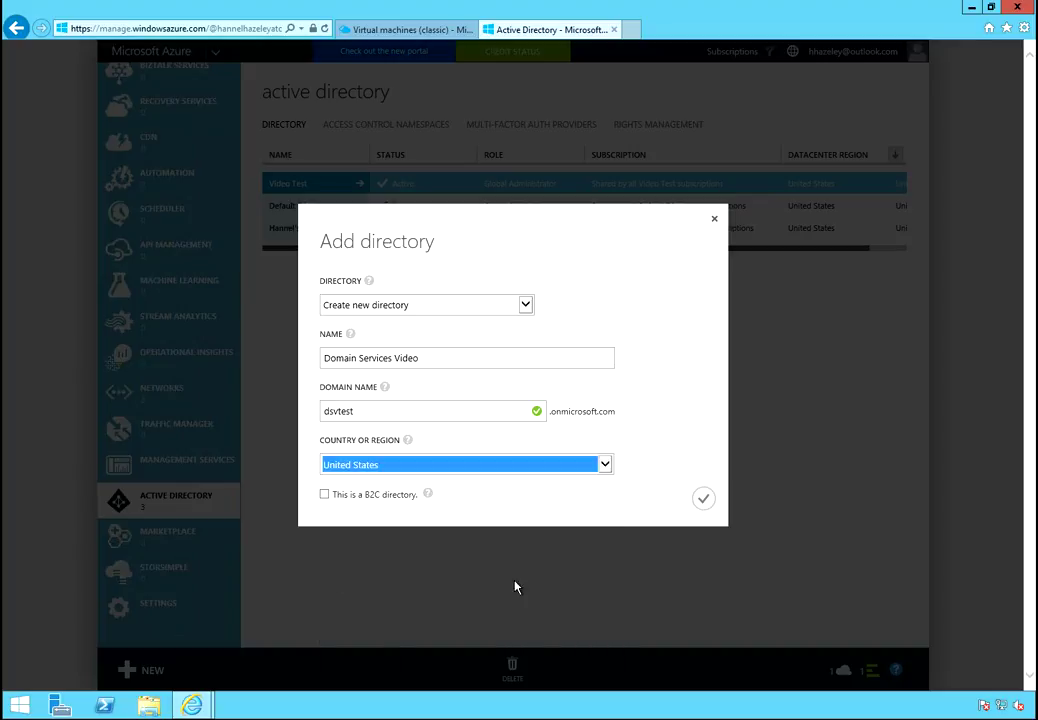
pyautogui.click(715, 497)
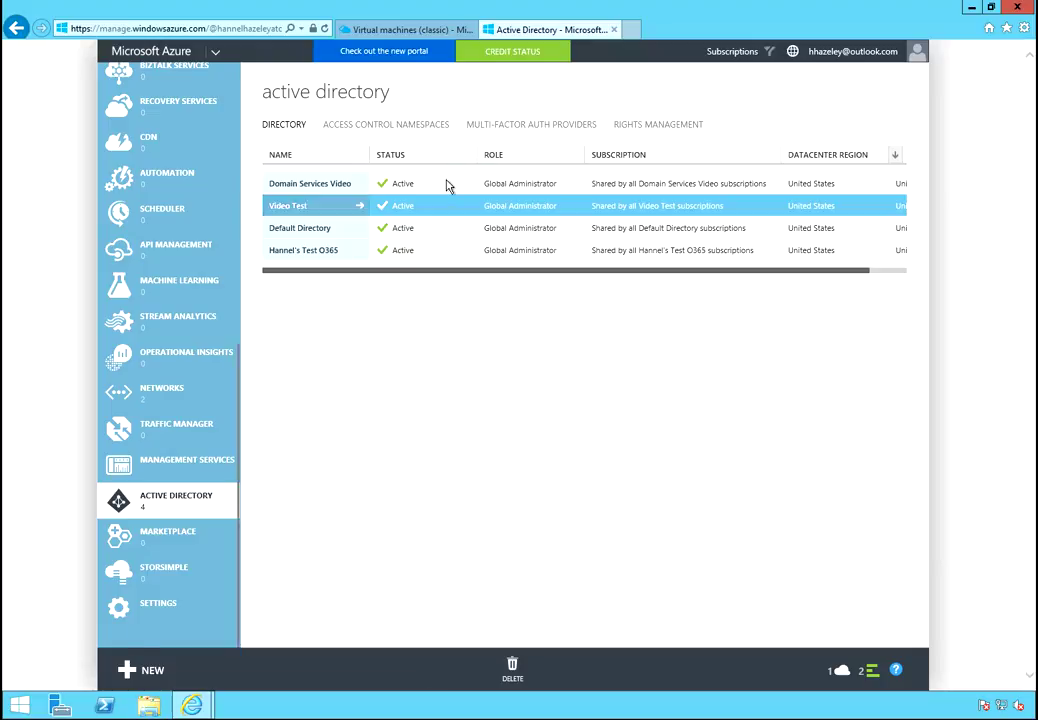
# Open Domain Services Video's Domains tab and select dsvtest in the default domain text
pyautogui.click(318, 186)
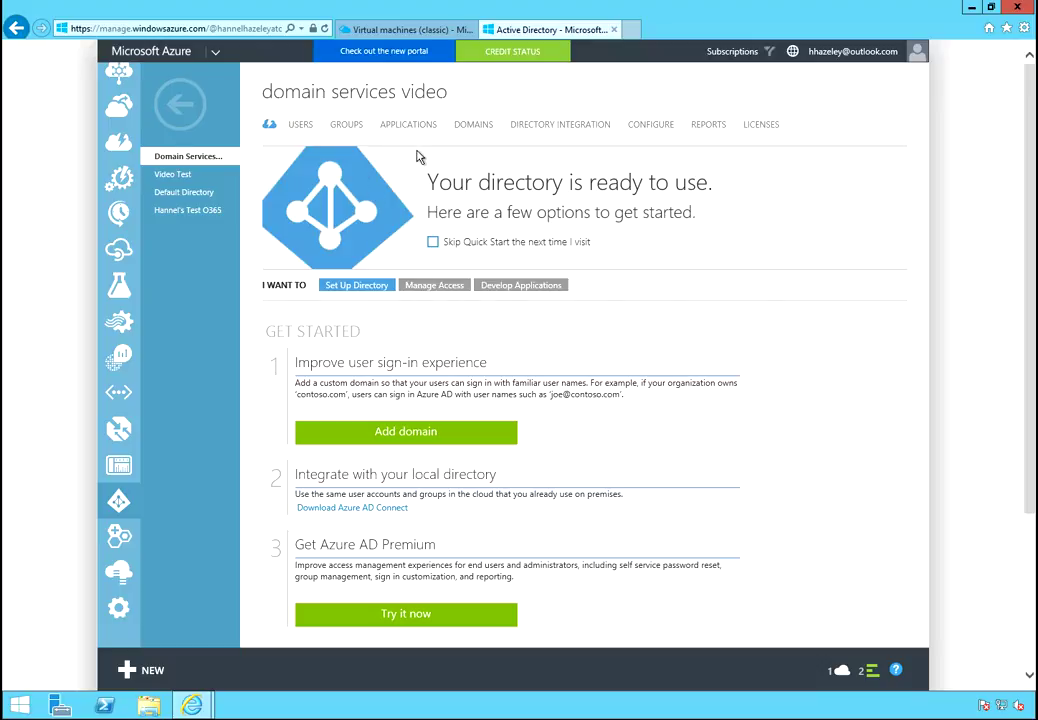
pyautogui.click(297, 130)
pyautogui.click(472, 127)
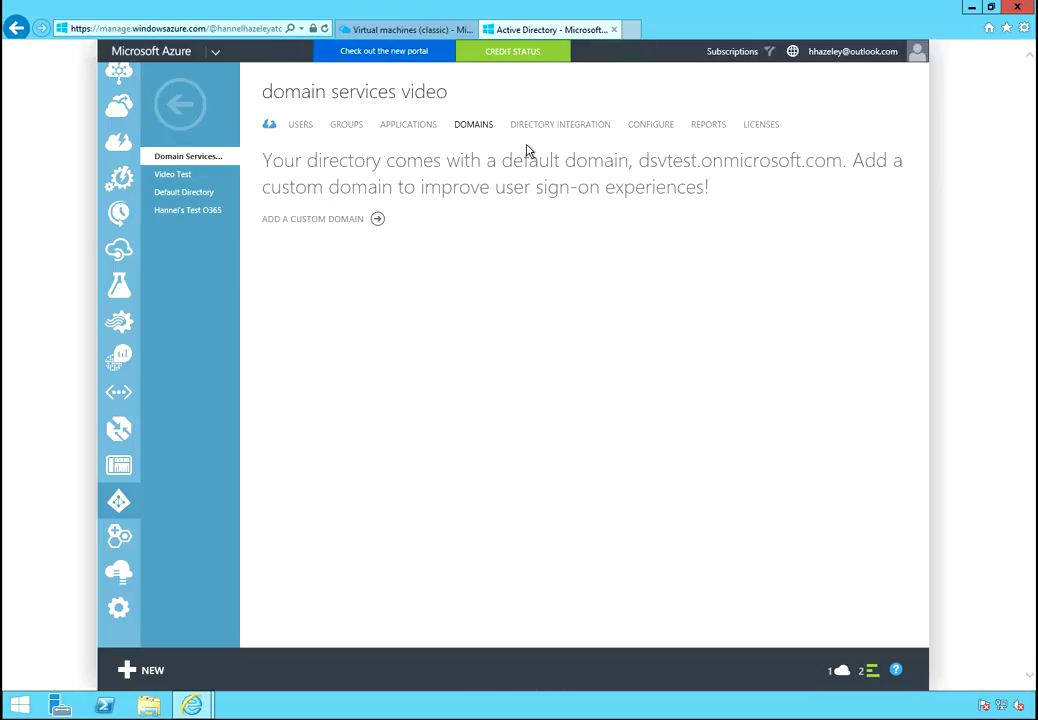
pyautogui.click(338, 222)
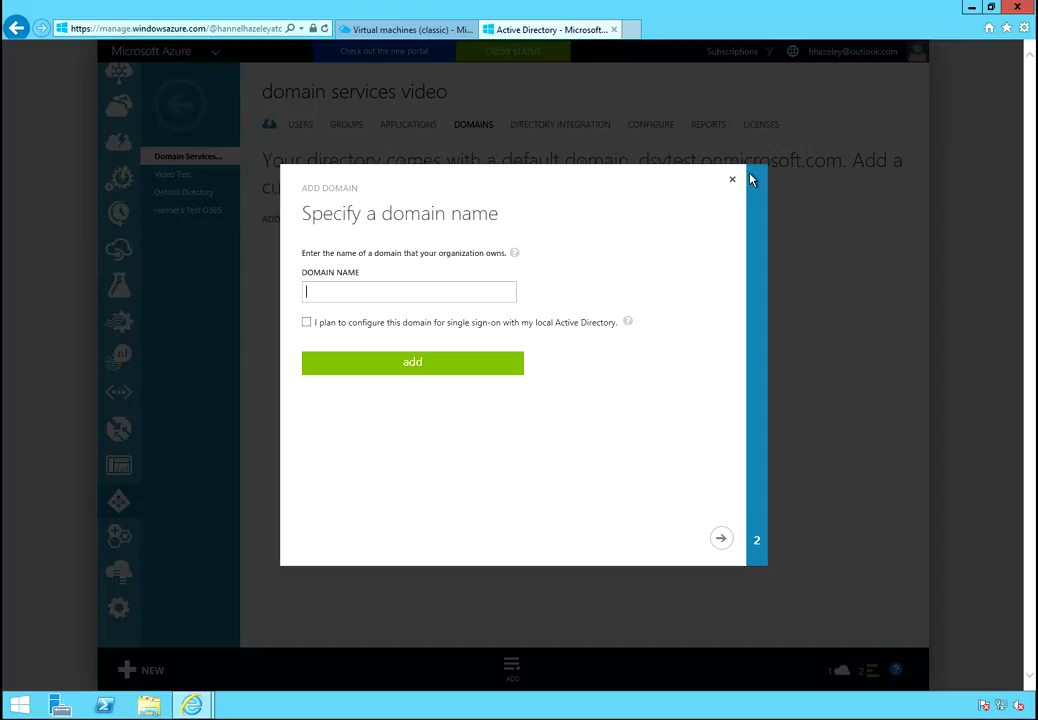
pyautogui.click(732, 180)
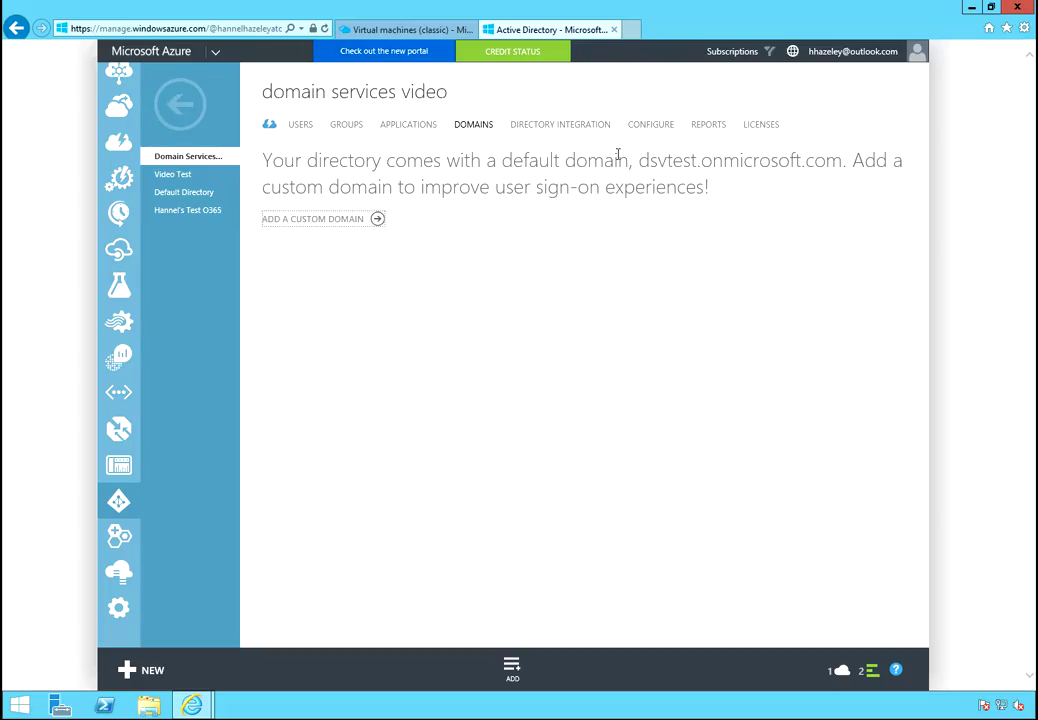
pyautogui.moveTo(696, 162); pyautogui.dragTo(637, 162)
# Copy dsvtest, then add and verify the custom domain dsvtest.hazelnest.com
pyautogui.rightClick(655, 165)
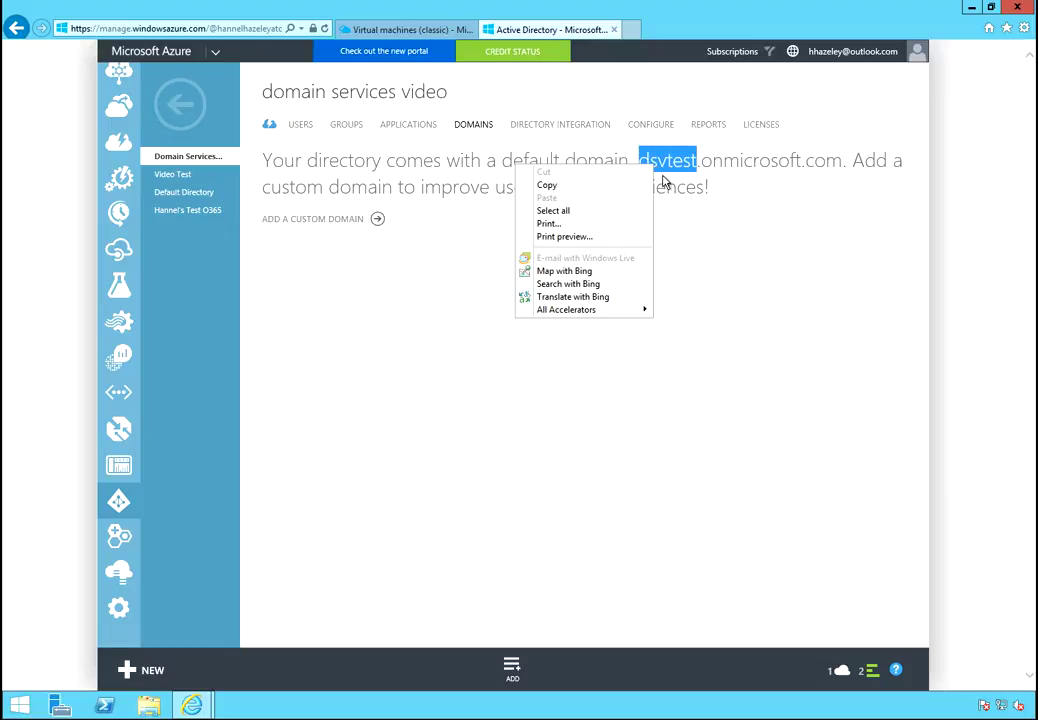
pyautogui.click(565, 190)
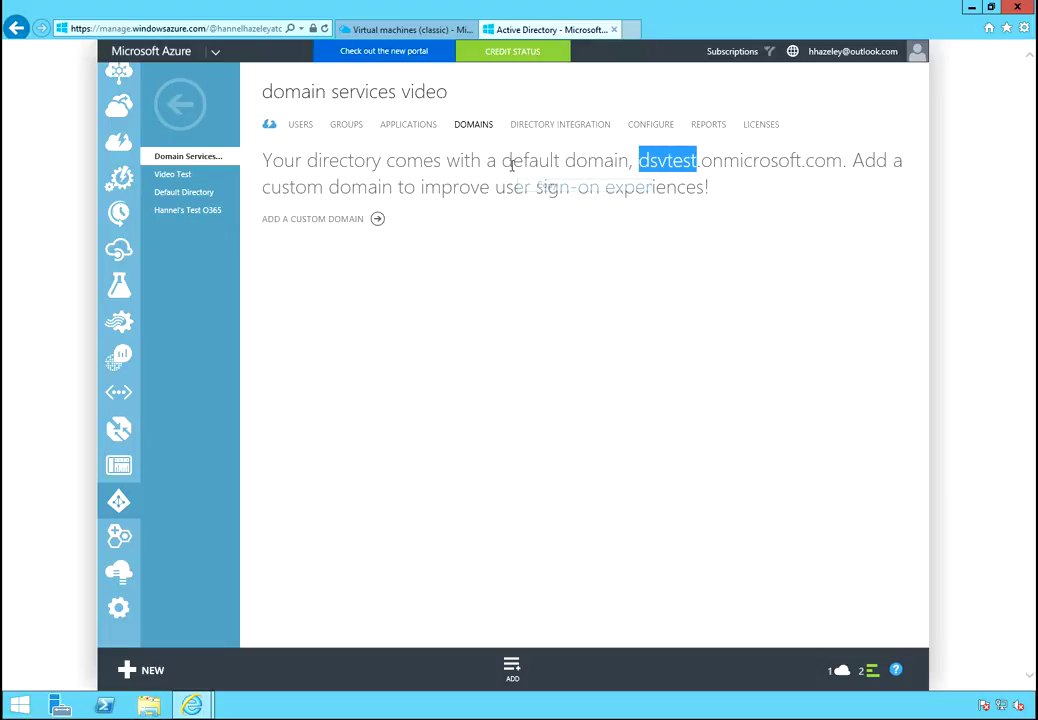
pyautogui.click(317, 220)
pyautogui.click(366, 291)
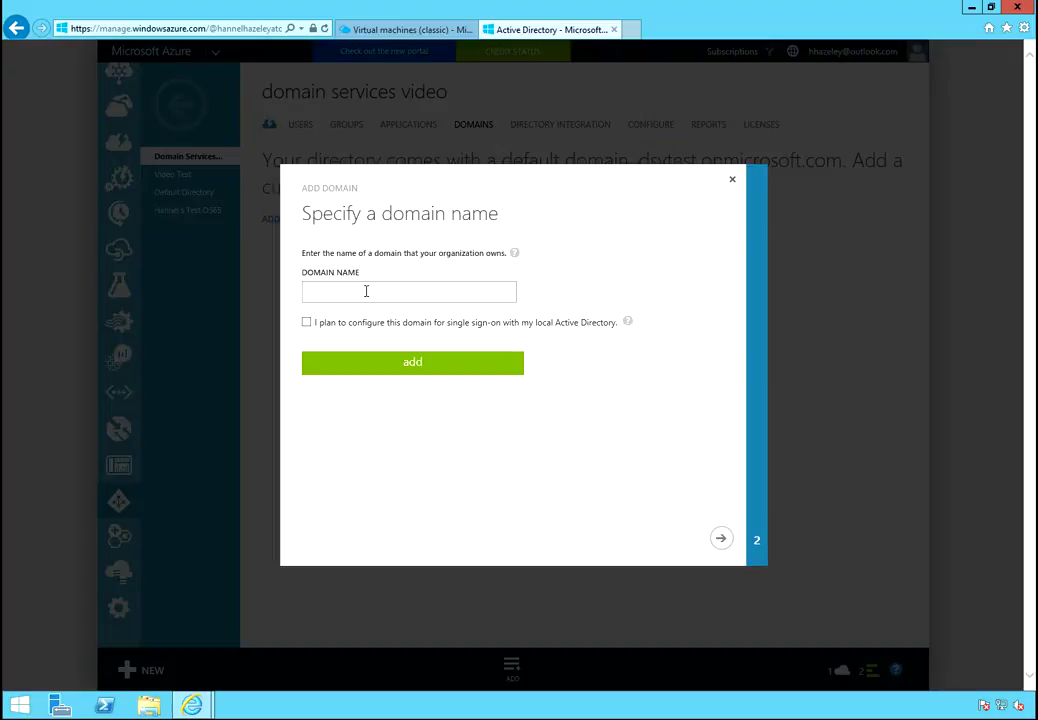
pyautogui.hotkey('ctrl', 'v')
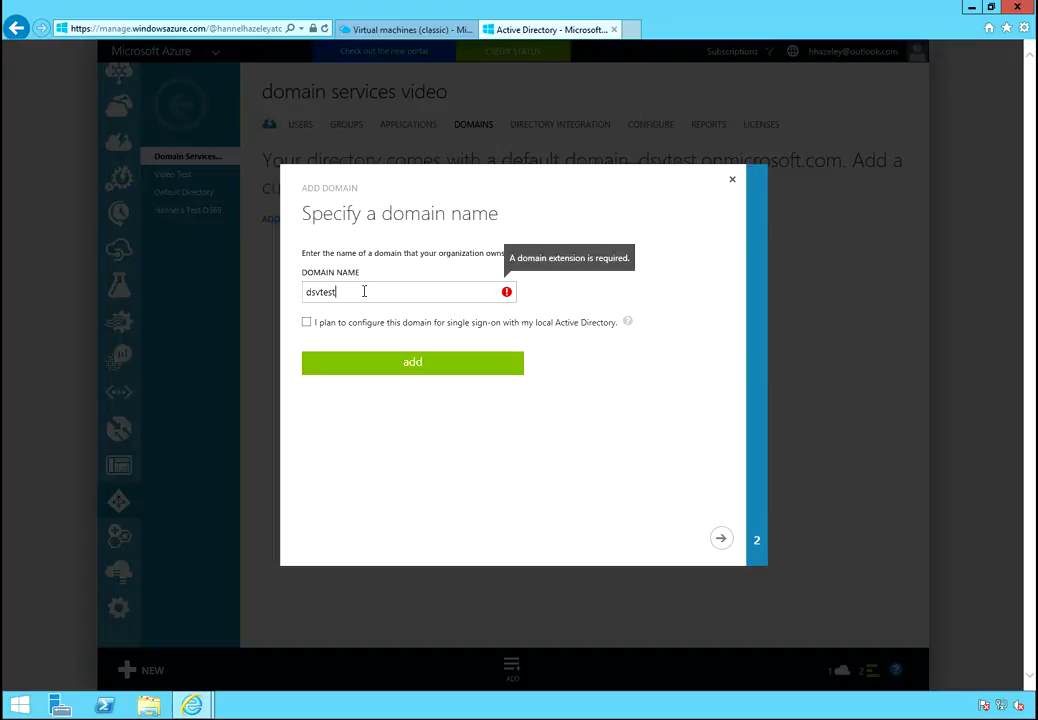
pyautogui.write('.hazel')
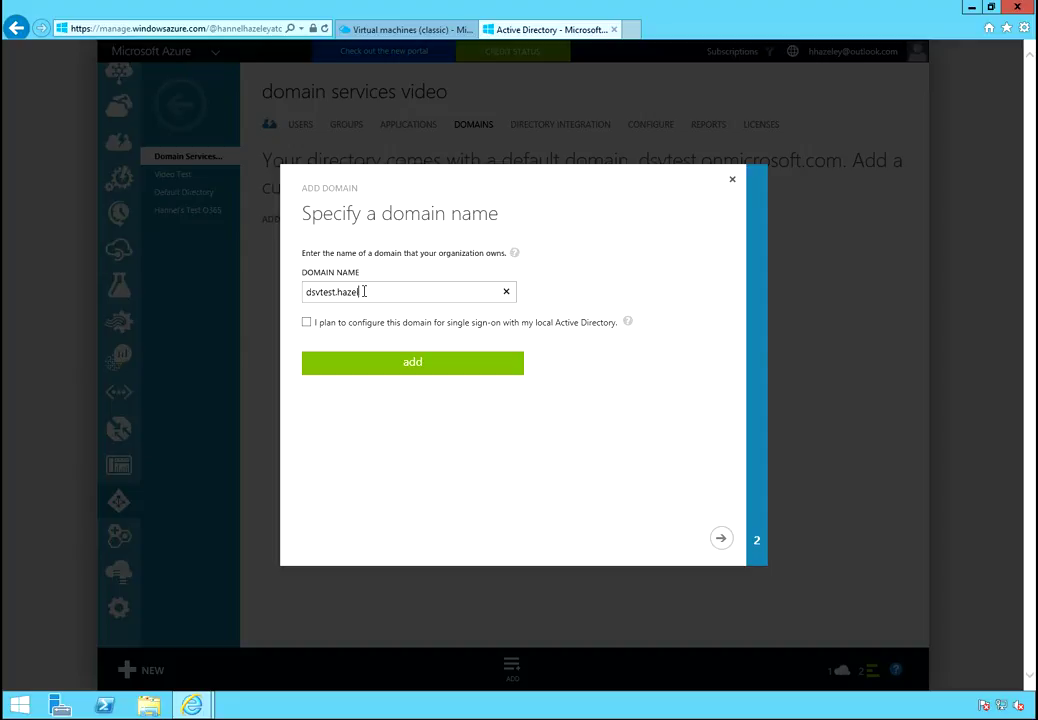
pyautogui.write('est.com')
pyautogui.click(429, 372)
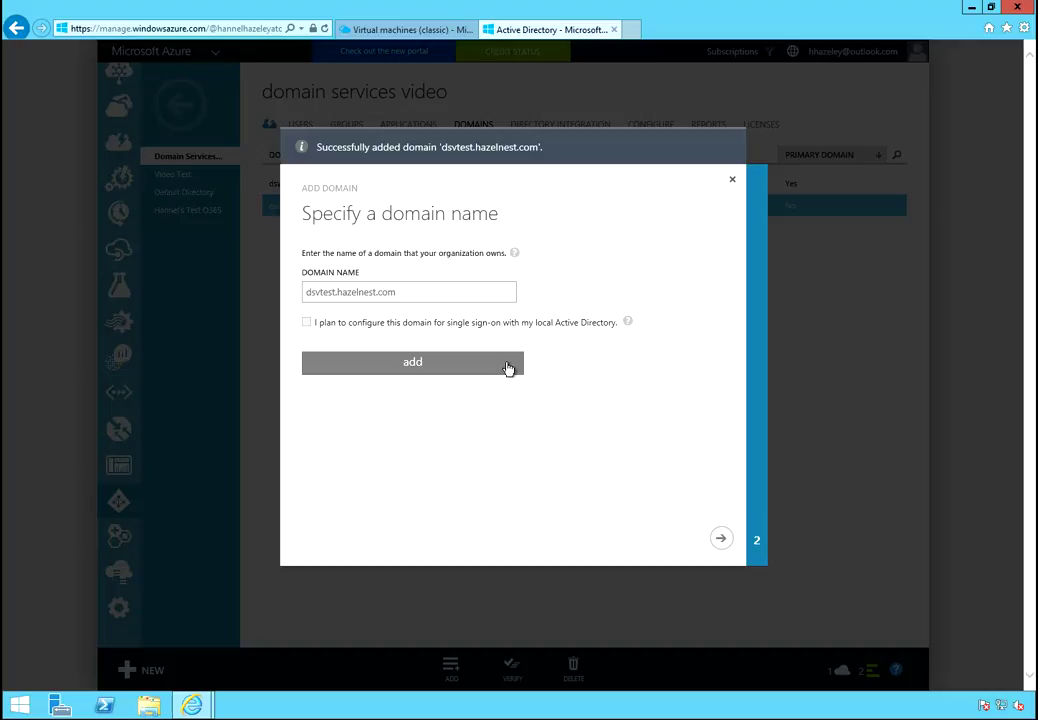
pyautogui.click(722, 540)
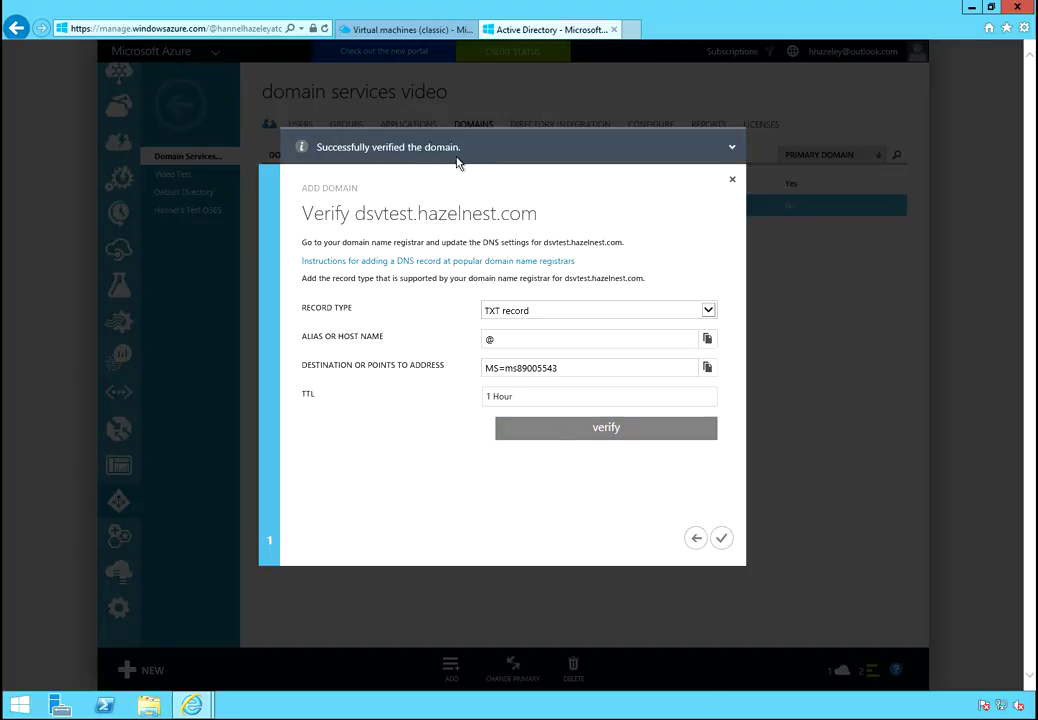
pyautogui.click(722, 541)
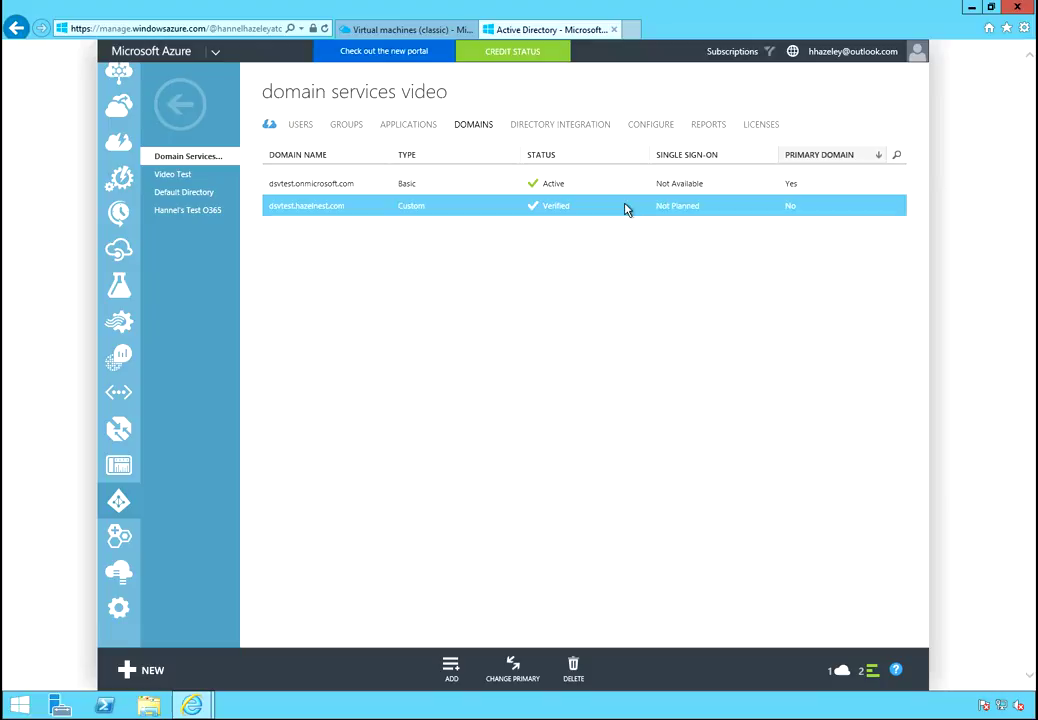
# Use Change Primary to make dsvtest.hazelnest.com the directory's primary domain
pyautogui.click(520, 679)
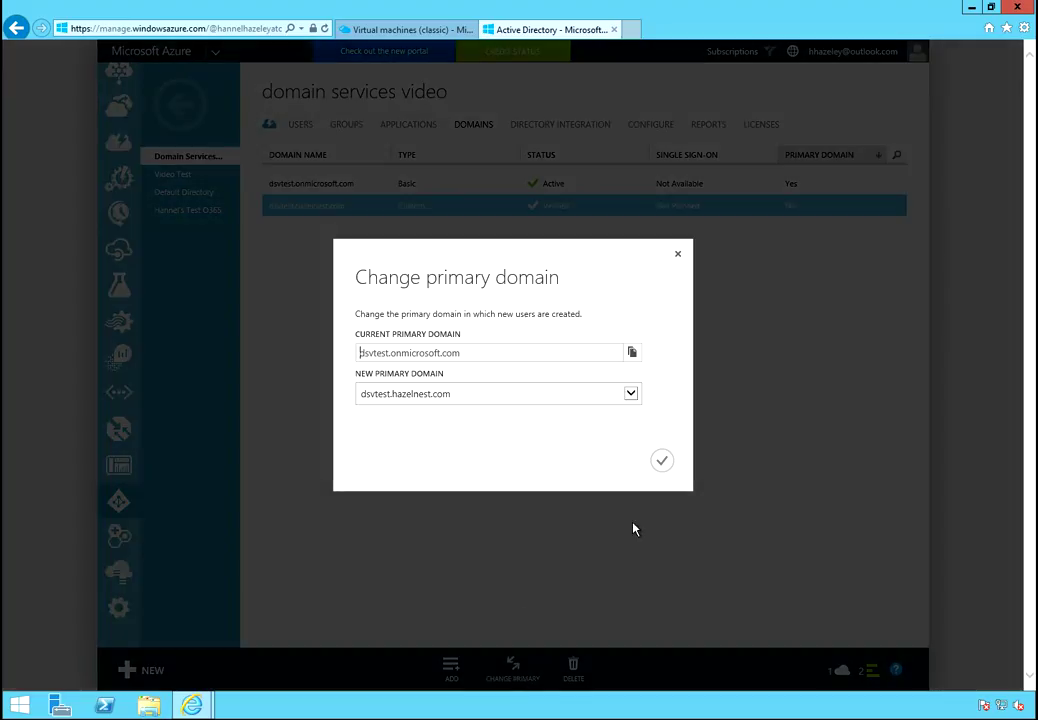
pyautogui.click(665, 463)
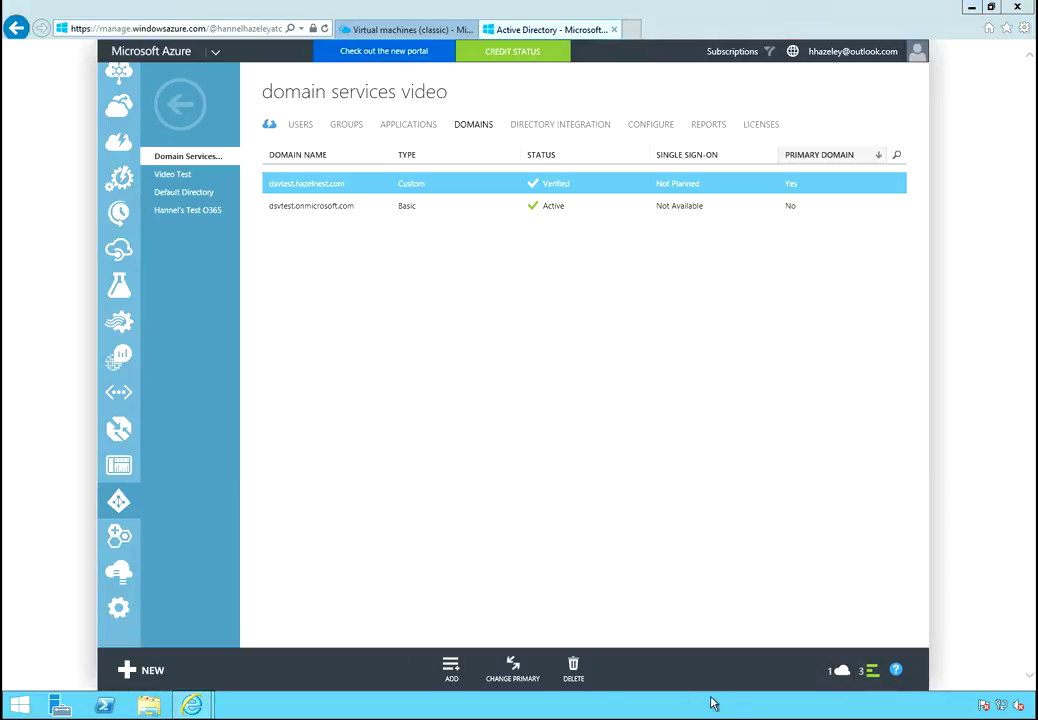
pyautogui.rightClick(196, 706)
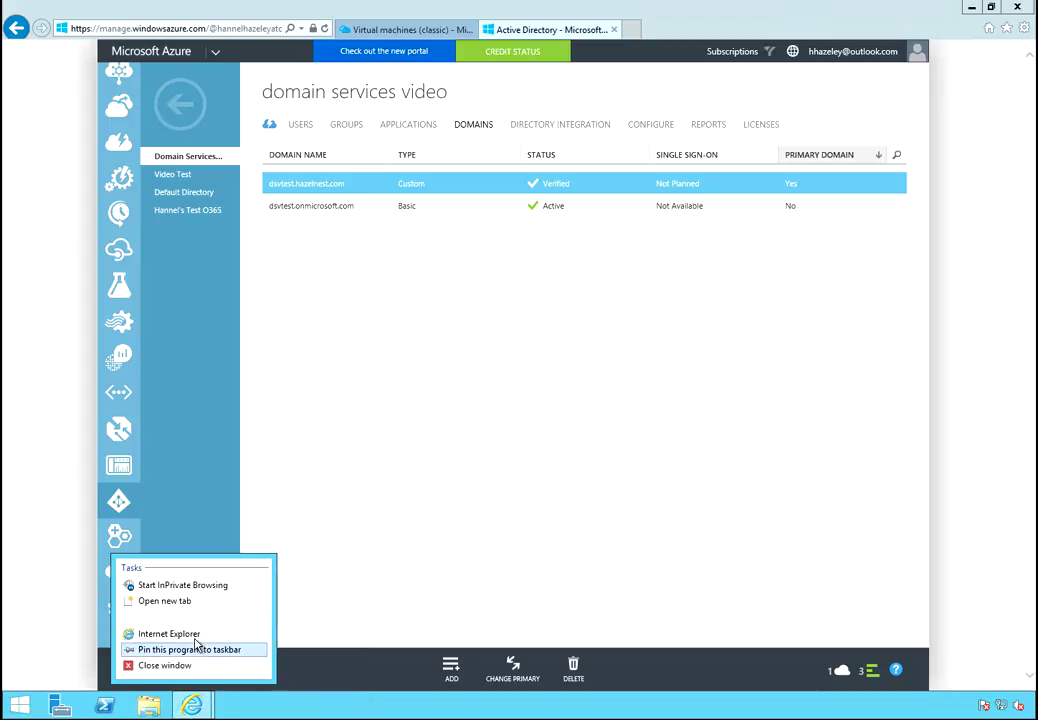
# In a new browser window, search Bing for 'Azure AAD Domainservices' and open the Domain Services page in a new tab
pyautogui.click(195, 636)
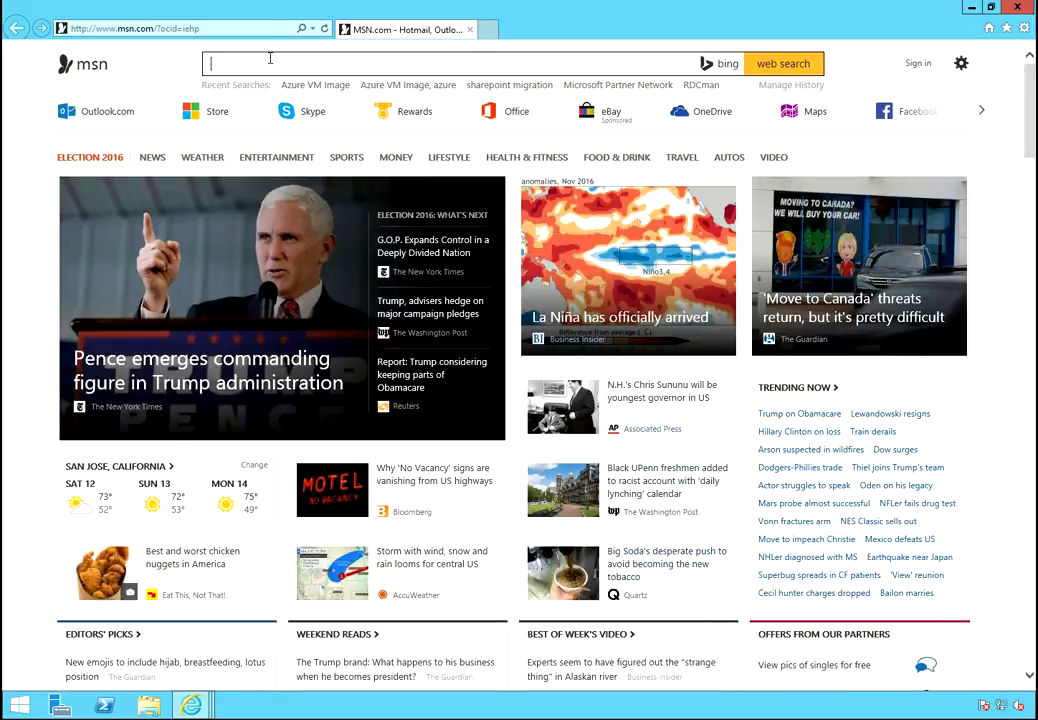
pyautogui.click(270, 58)
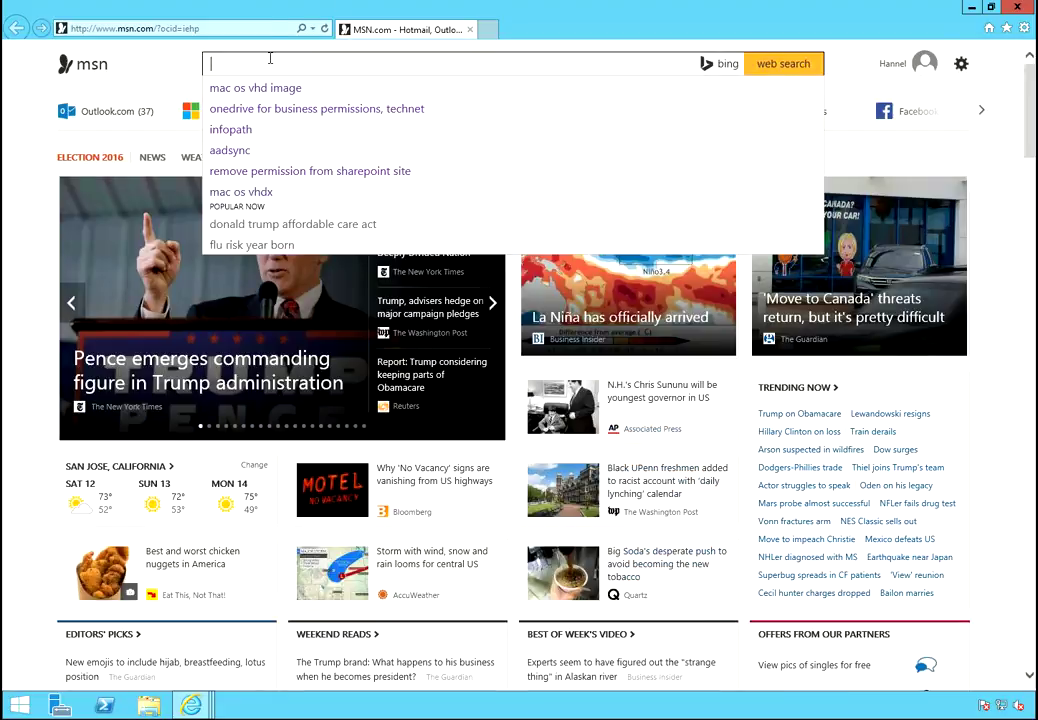
pyautogui.write('Azure')
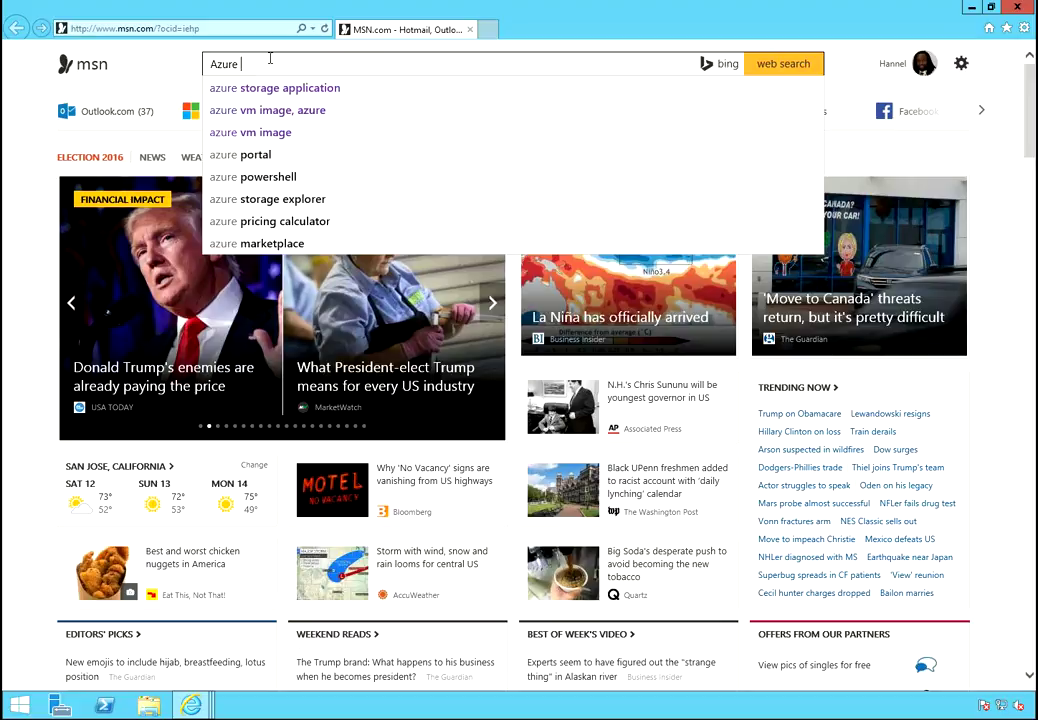
pyautogui.write(' AA')
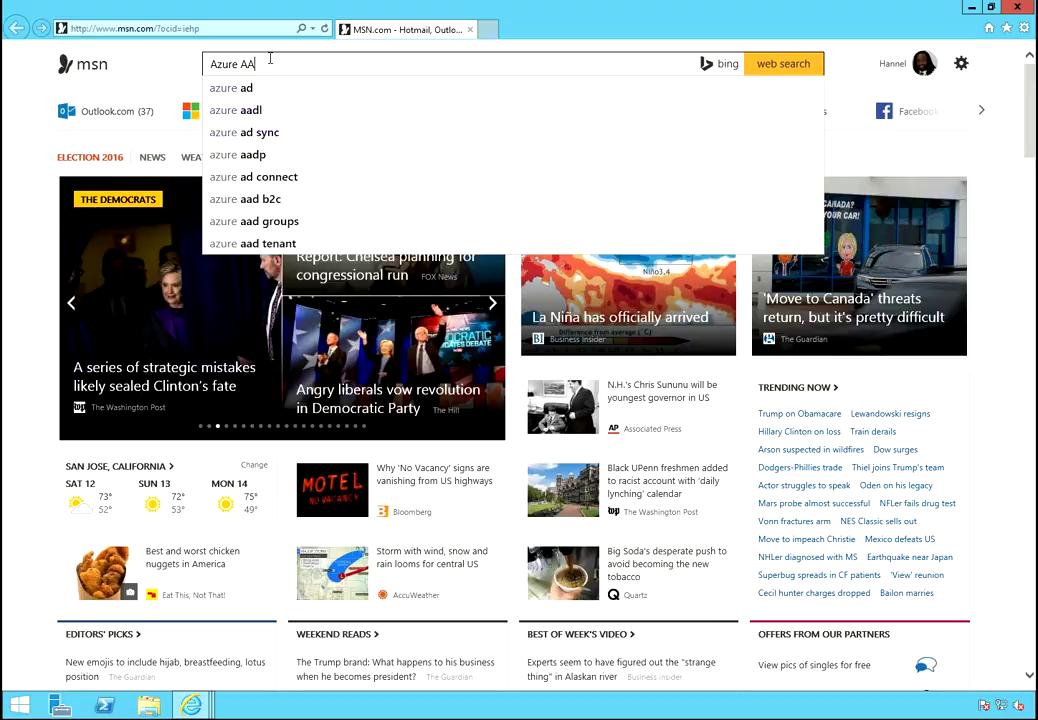
pyautogui.write('D Domain')
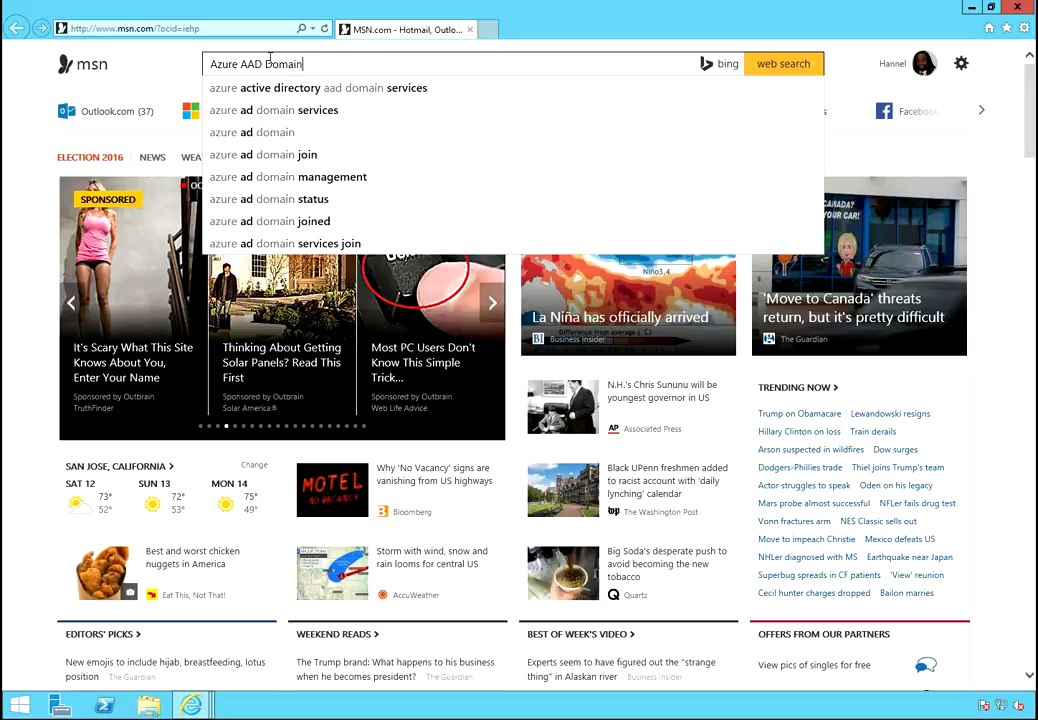
pyautogui.write('services')
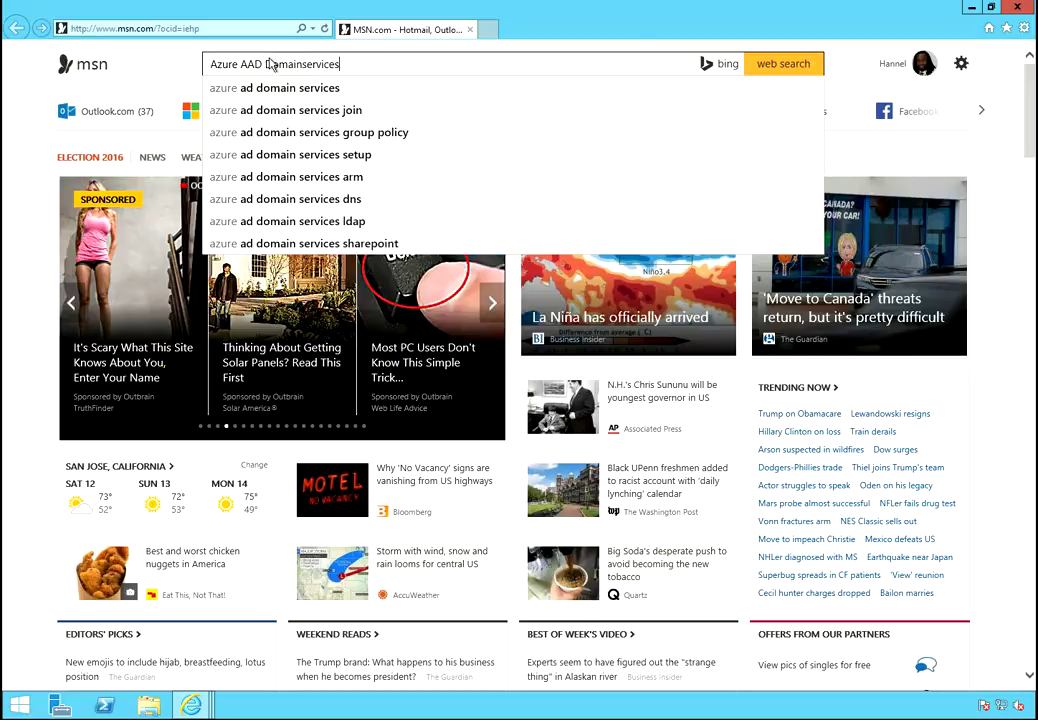
pyautogui.press('Return')
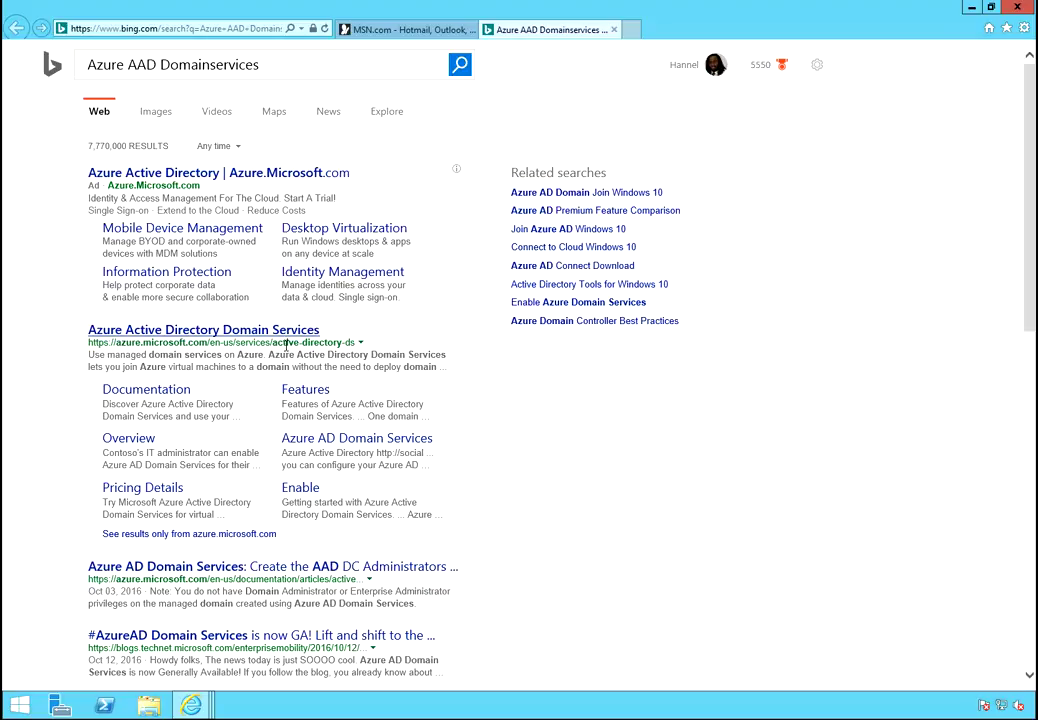
pyautogui.rightClick(155, 332)
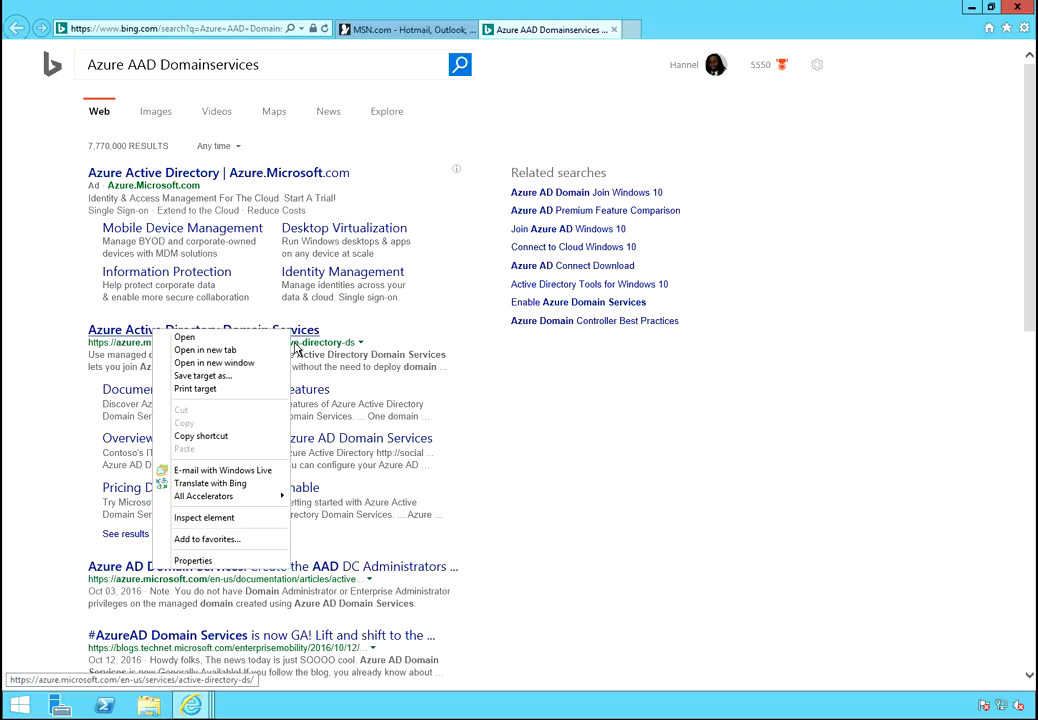
pyautogui.click(244, 350)
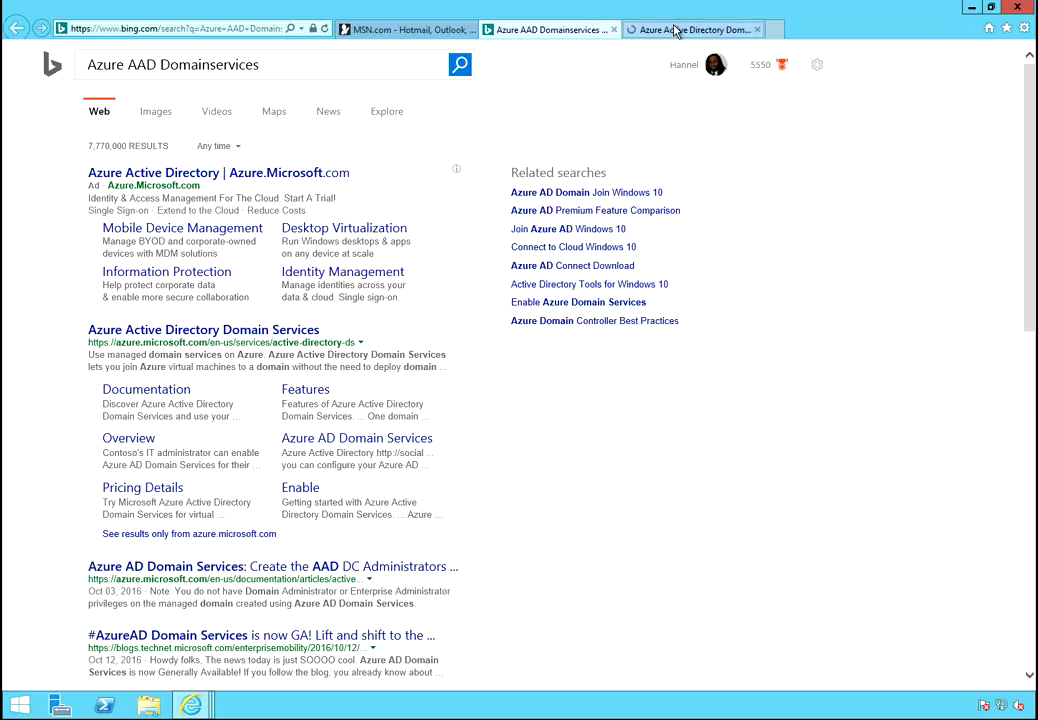
pyautogui.click(675, 30)
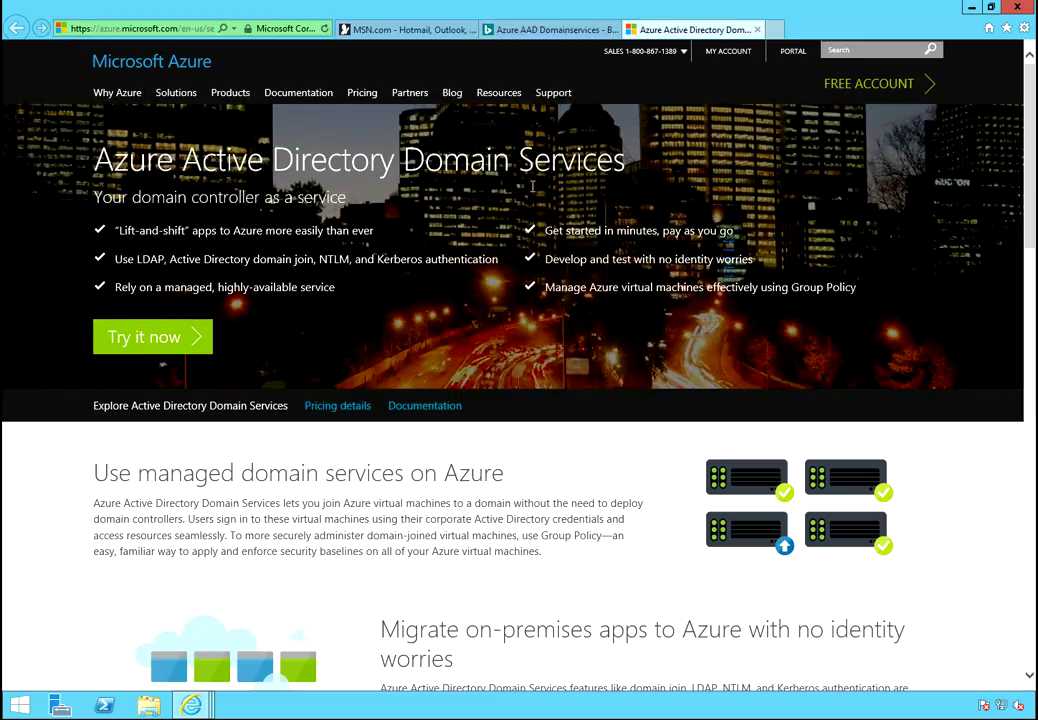
# Copy 'AAD DC Administrators' from the Task 1 documentation article, then return to the portal
pyautogui.click(420, 406)
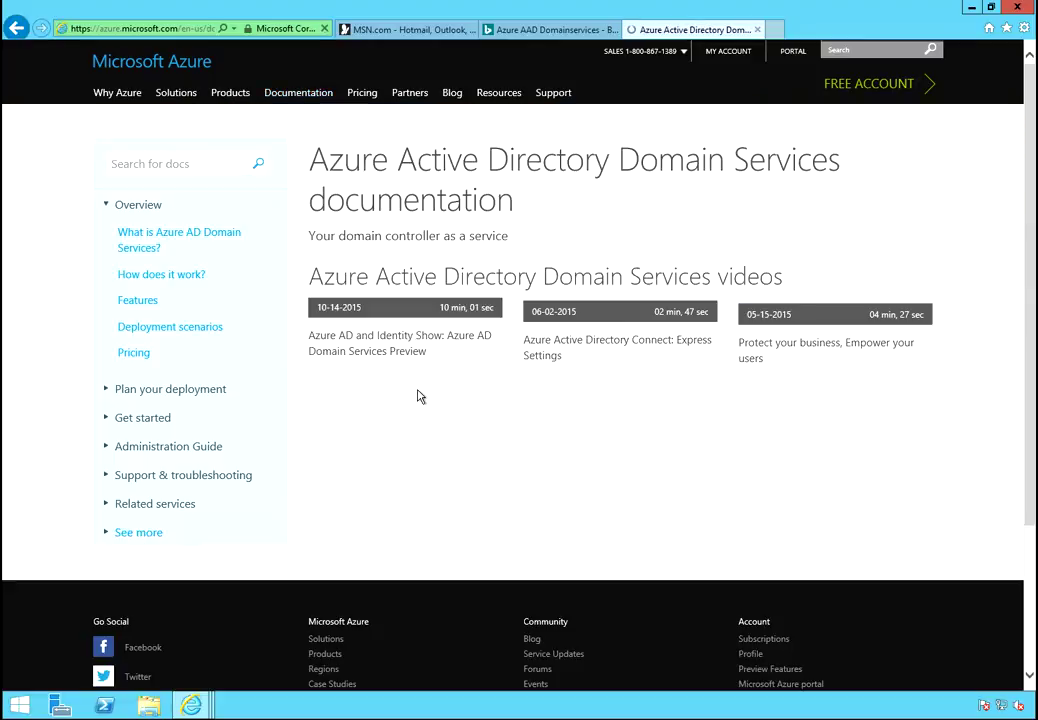
pyautogui.click(143, 418)
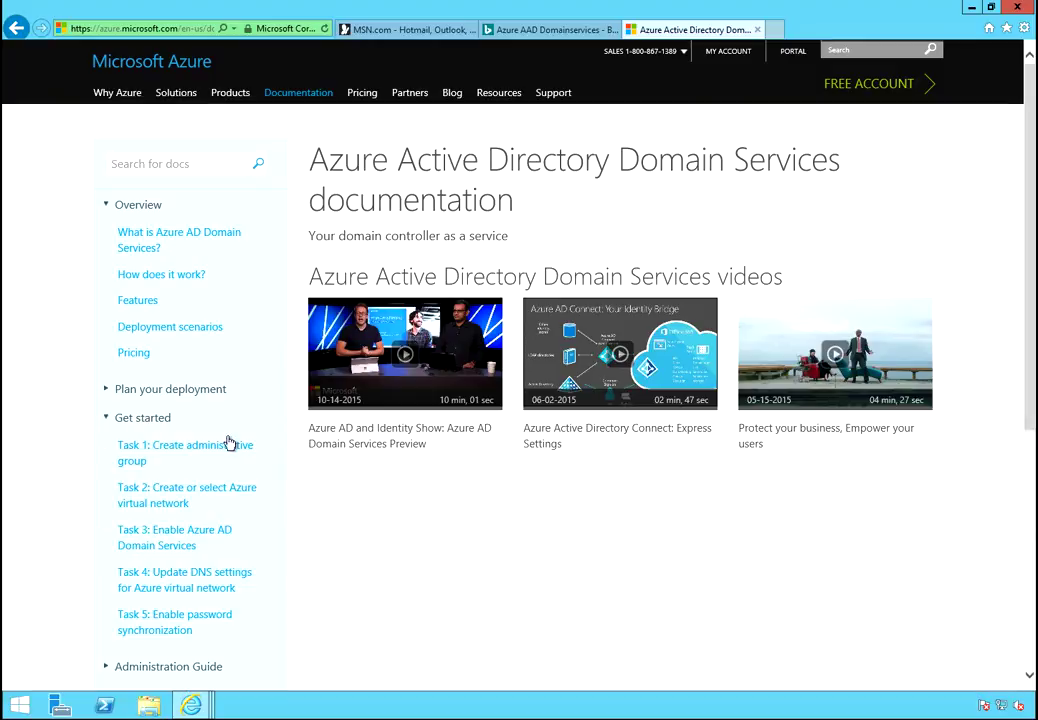
pyautogui.scroll(-3, 414, 526)
pyautogui.scroll(3, 413, 524)
pyautogui.click(172, 453)
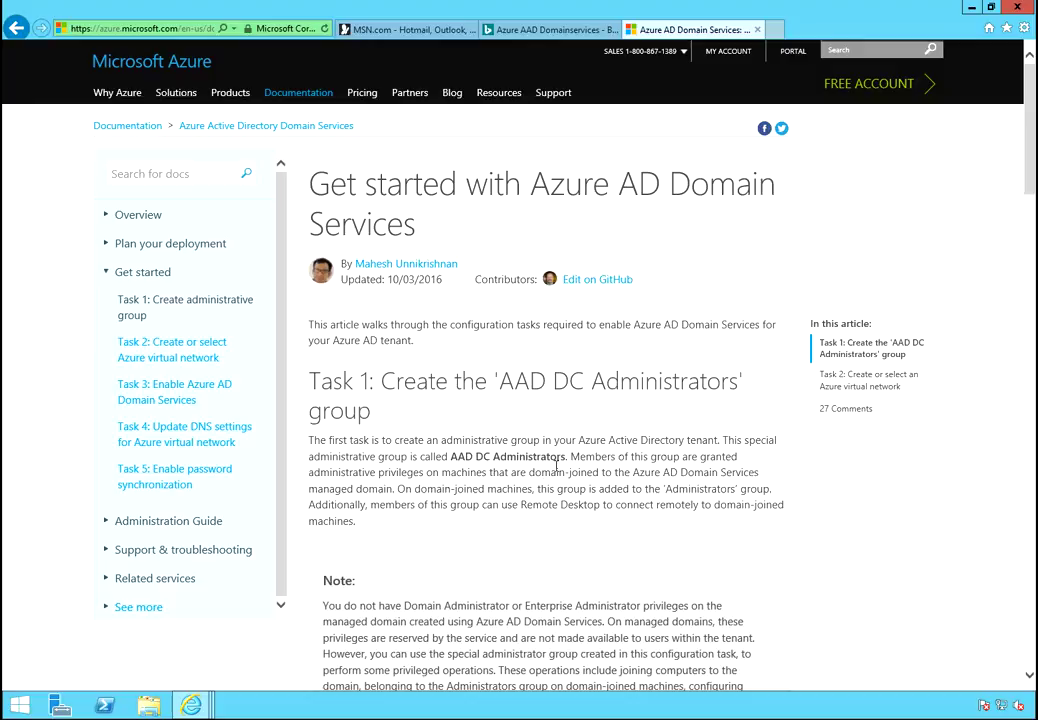
pyautogui.moveTo(565, 457); pyautogui.dragTo(450, 457)
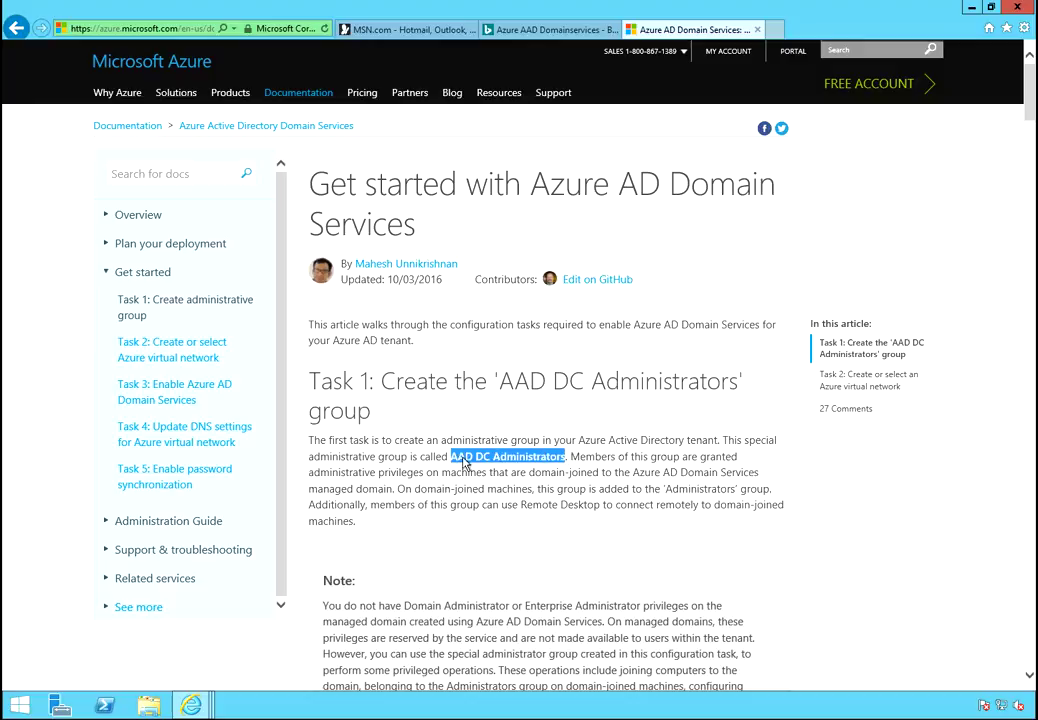
pyautogui.rightClick(517, 464)
pyautogui.click(355, 482)
pyautogui.click(191, 706)
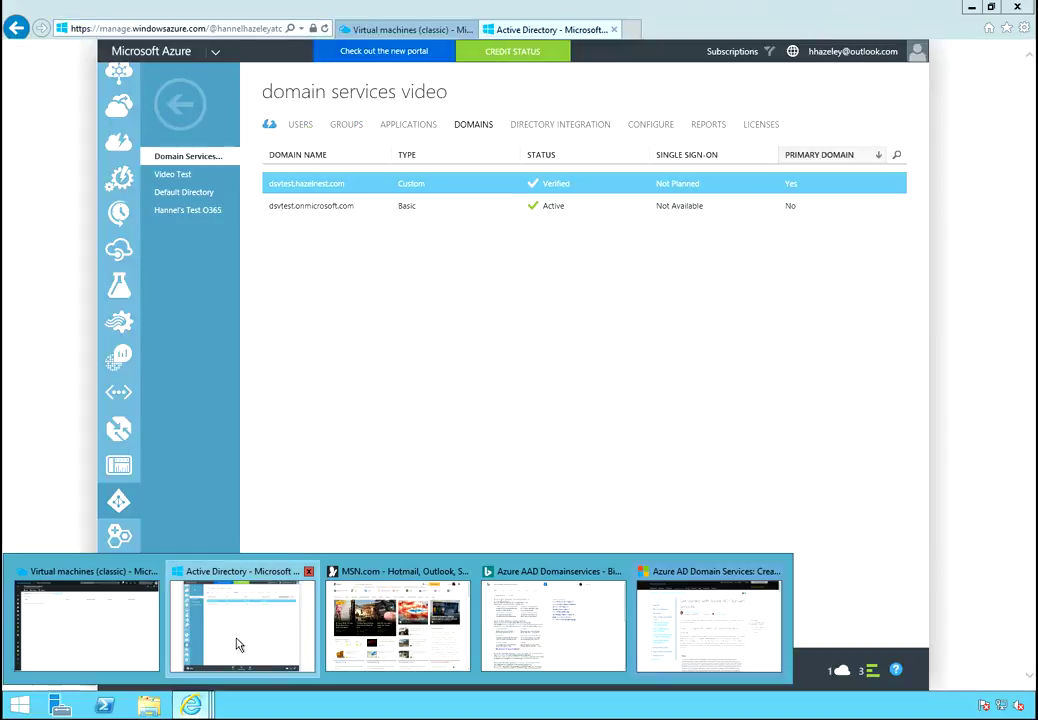
pyautogui.click(238, 644)
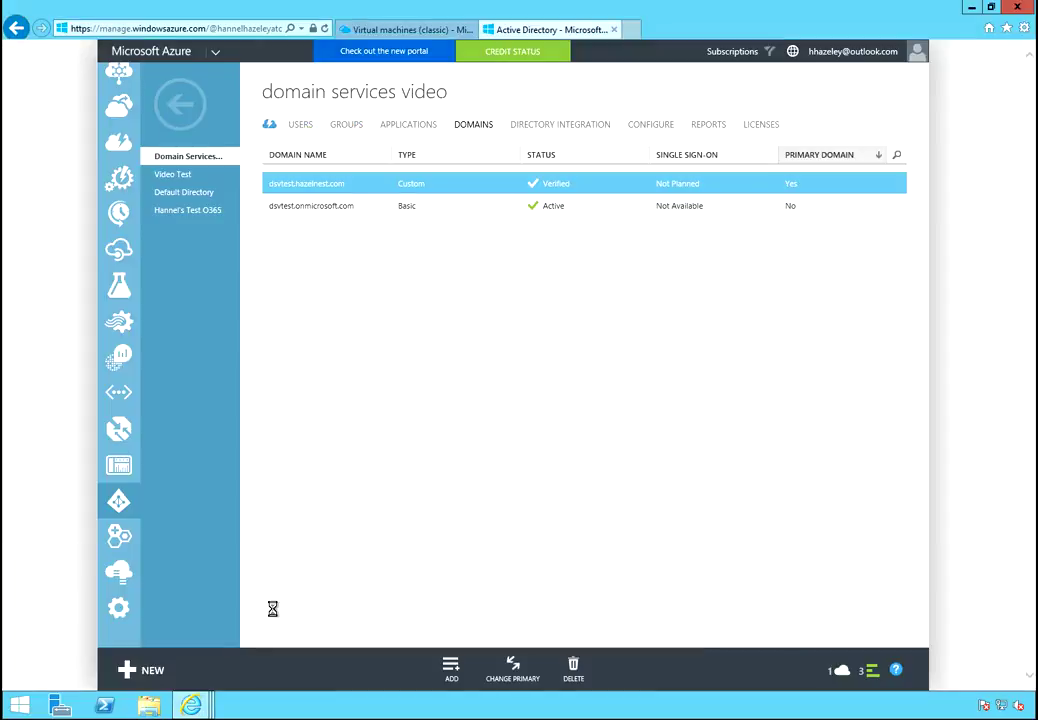
# Add a Security group named 'AAD DC Administrators' with 'AAD DC Administrators' pasted as its description
pyautogui.click(344, 126)
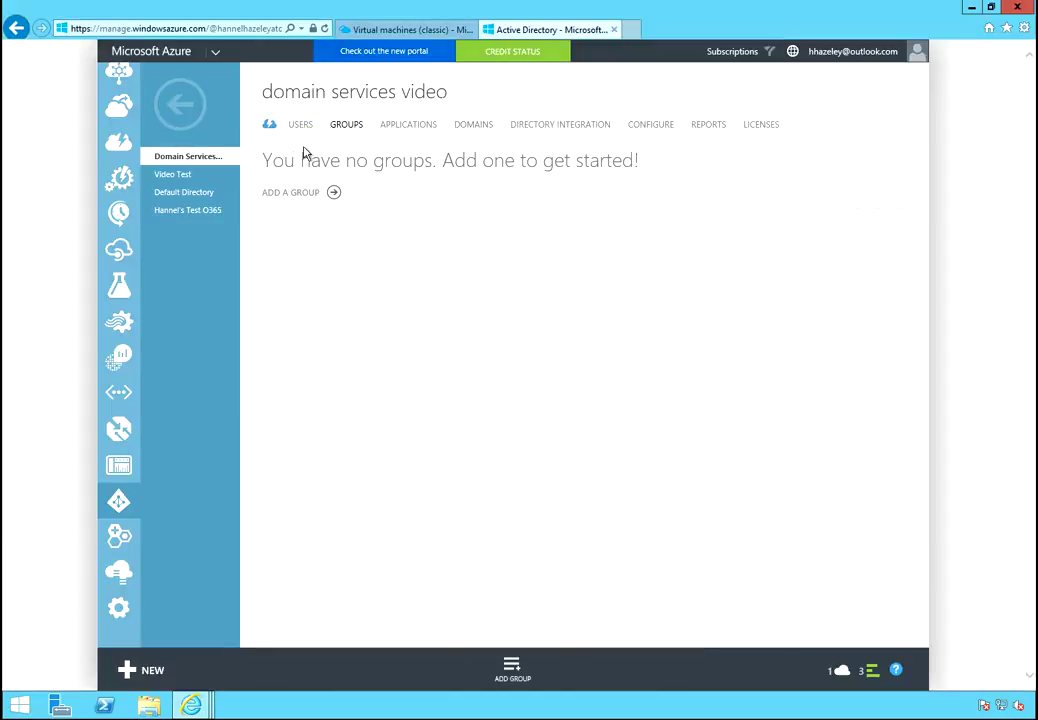
pyautogui.click(295, 196)
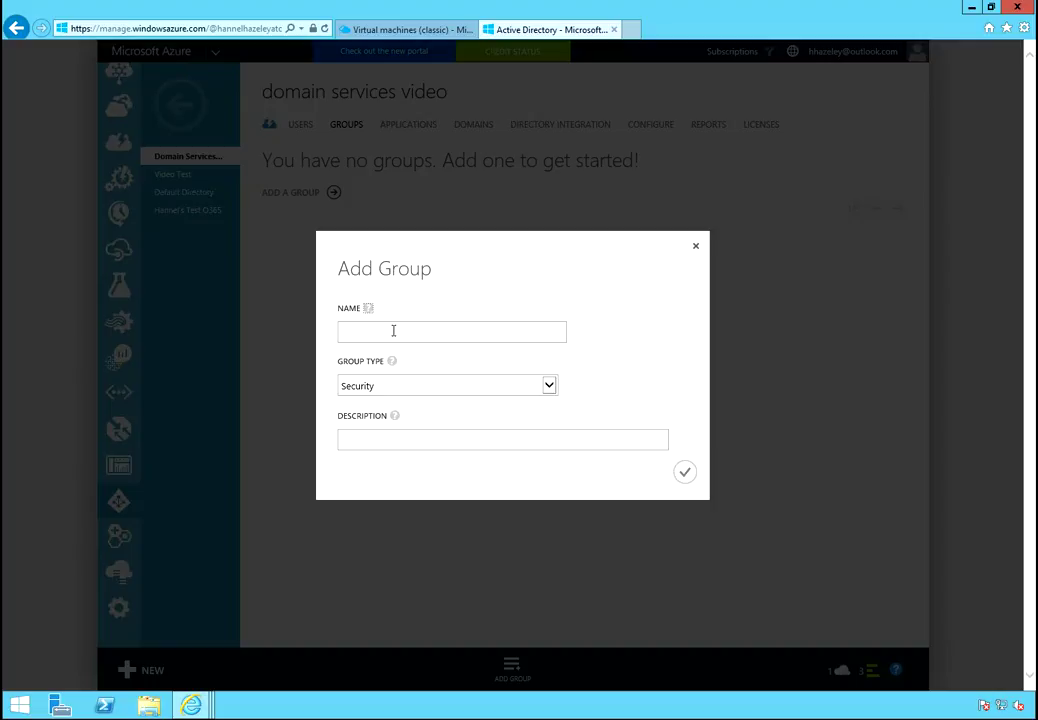
pyautogui.rightClick(393, 330)
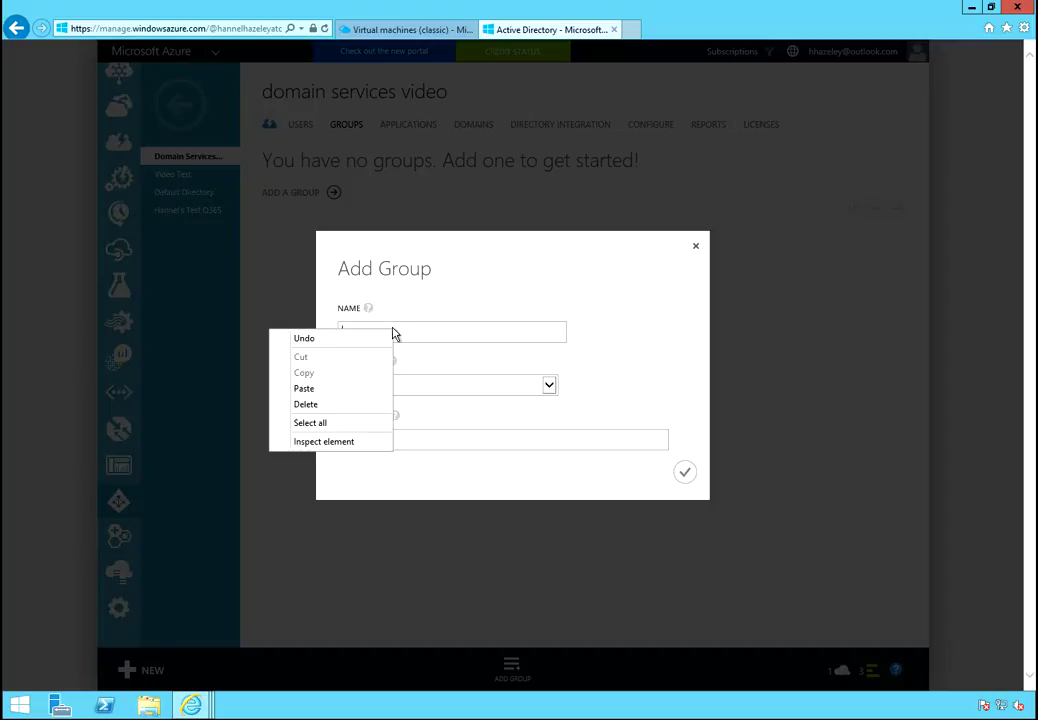
pyautogui.click(325, 393)
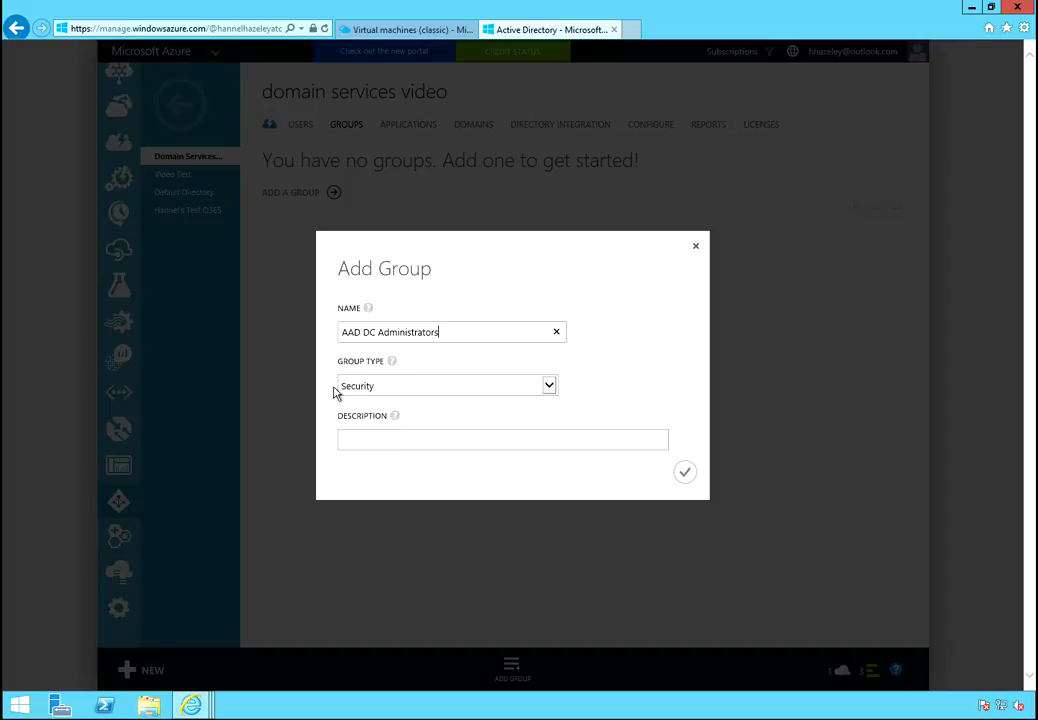
pyautogui.rightClick(410, 441)
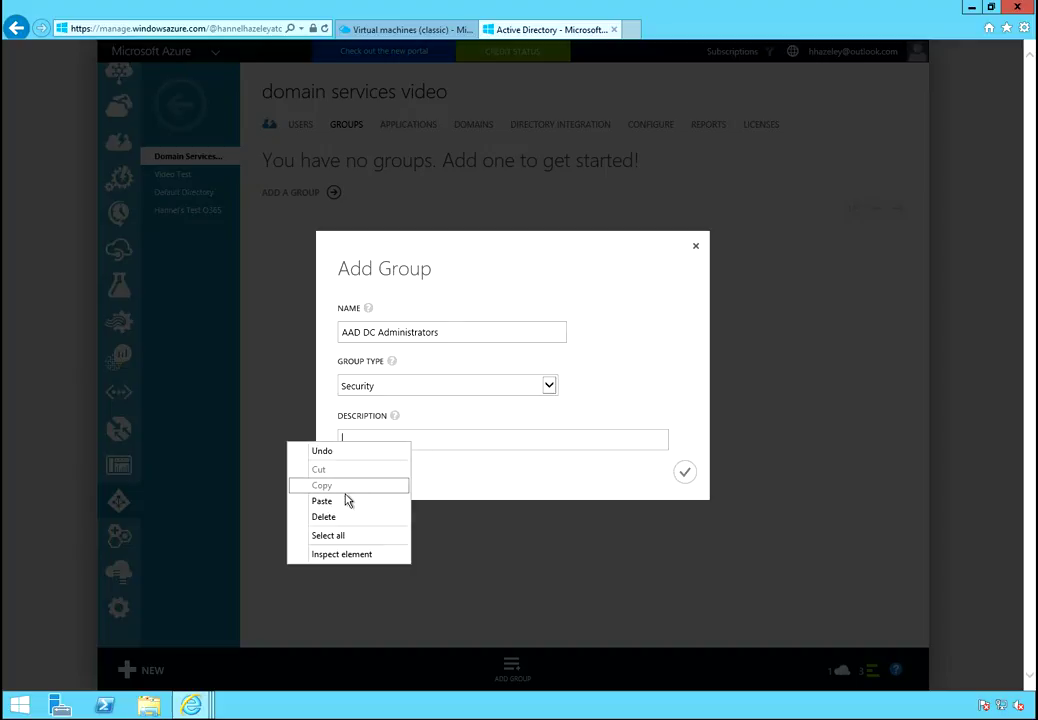
pyautogui.click(344, 505)
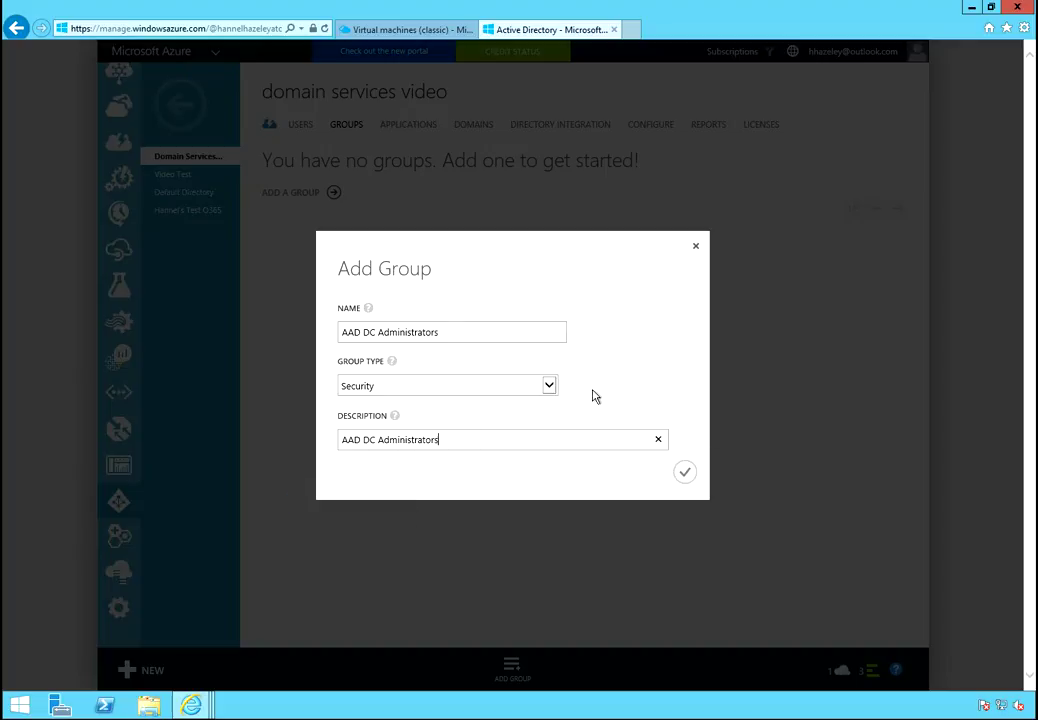
pyautogui.click(685, 472)
pyautogui.click(686, 474)
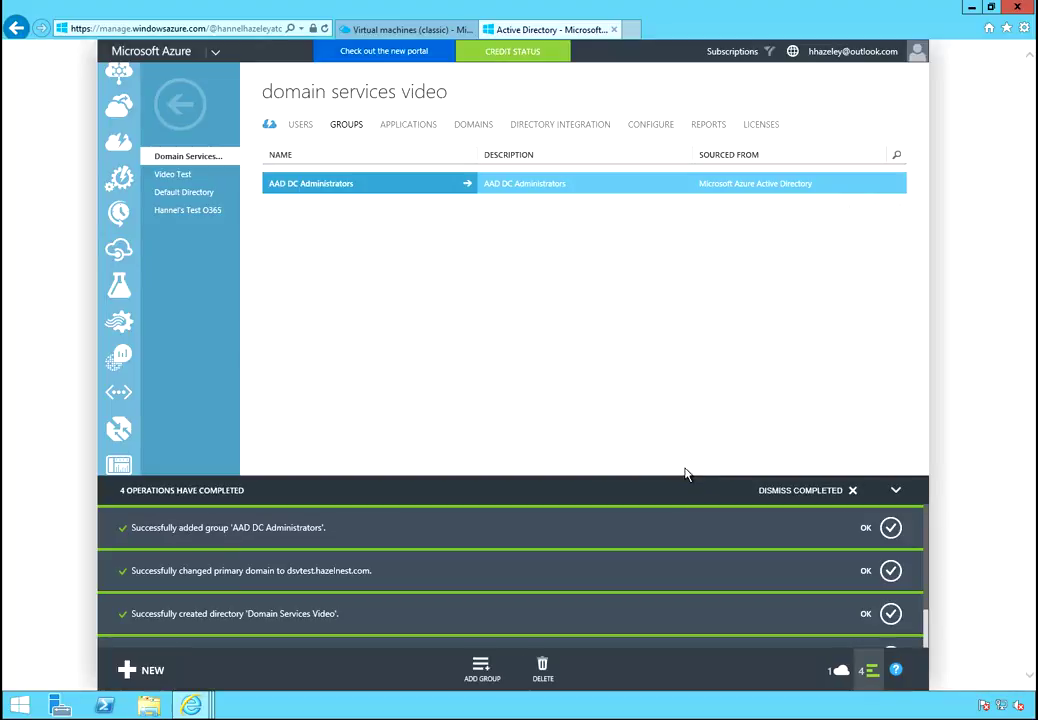
# Start a new user, entering the user name on the dsvtest.hazelnest.com domain
pyautogui.click(296, 128)
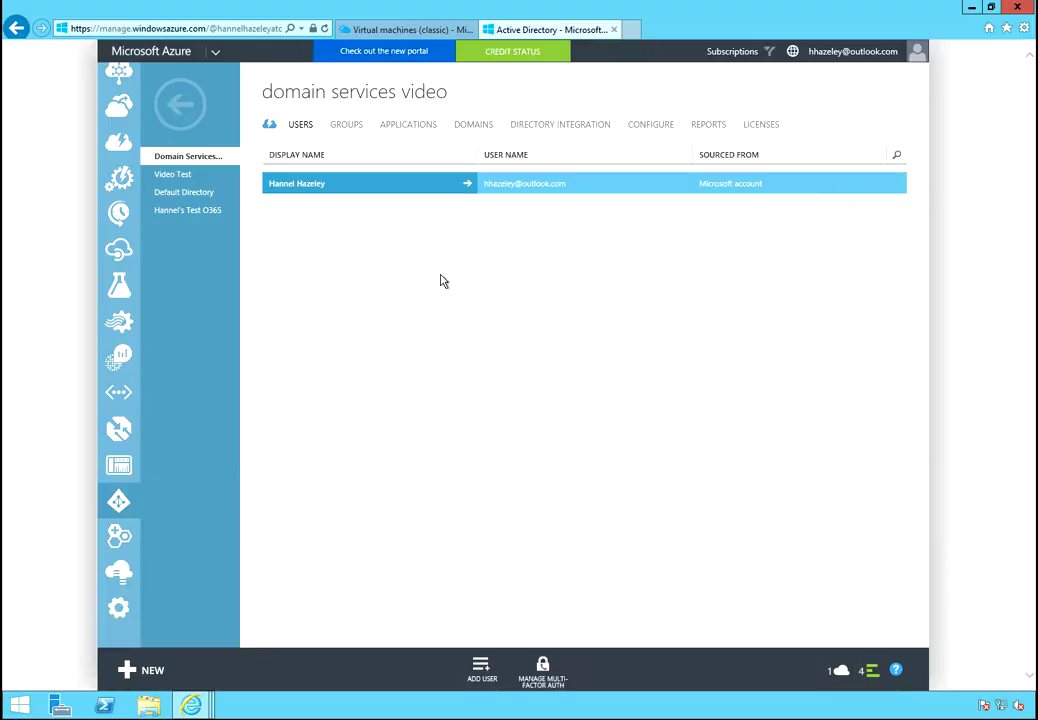
pyautogui.click(482, 668)
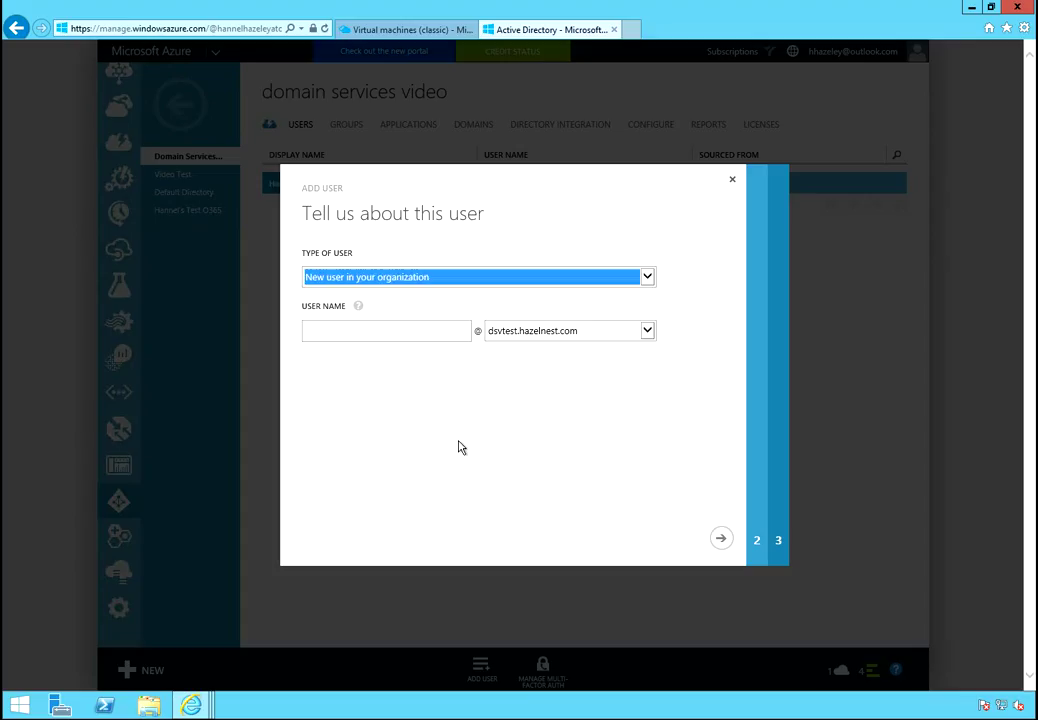
pyautogui.click(428, 328)
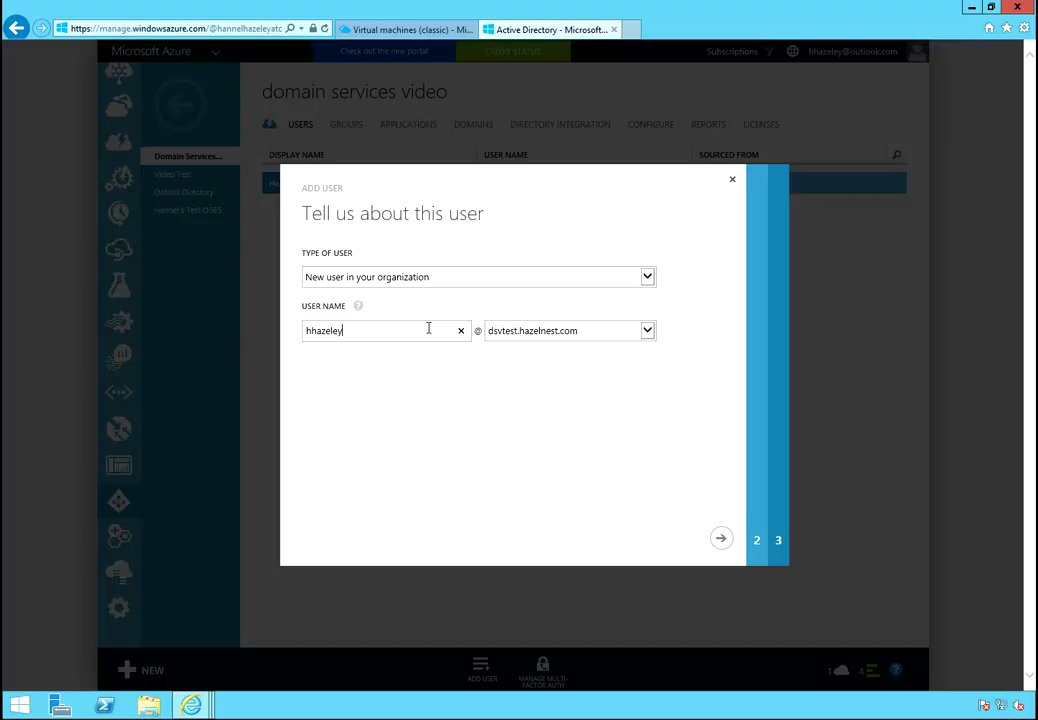
pyautogui.press('Tab')
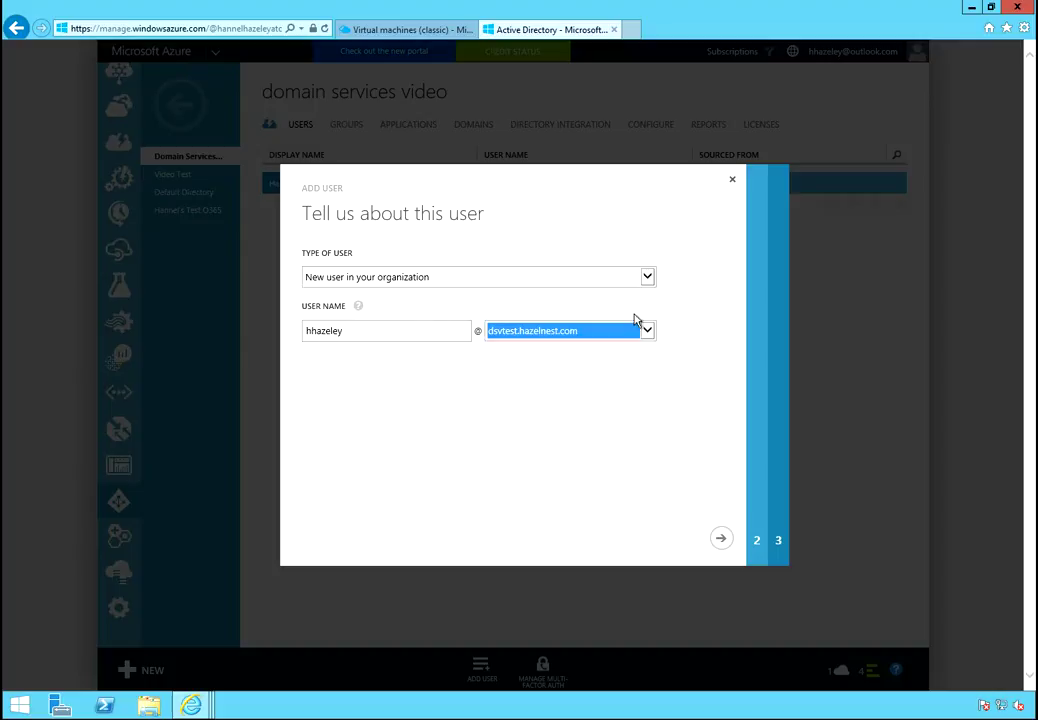
pyautogui.click(628, 335)
pyautogui.click(627, 333)
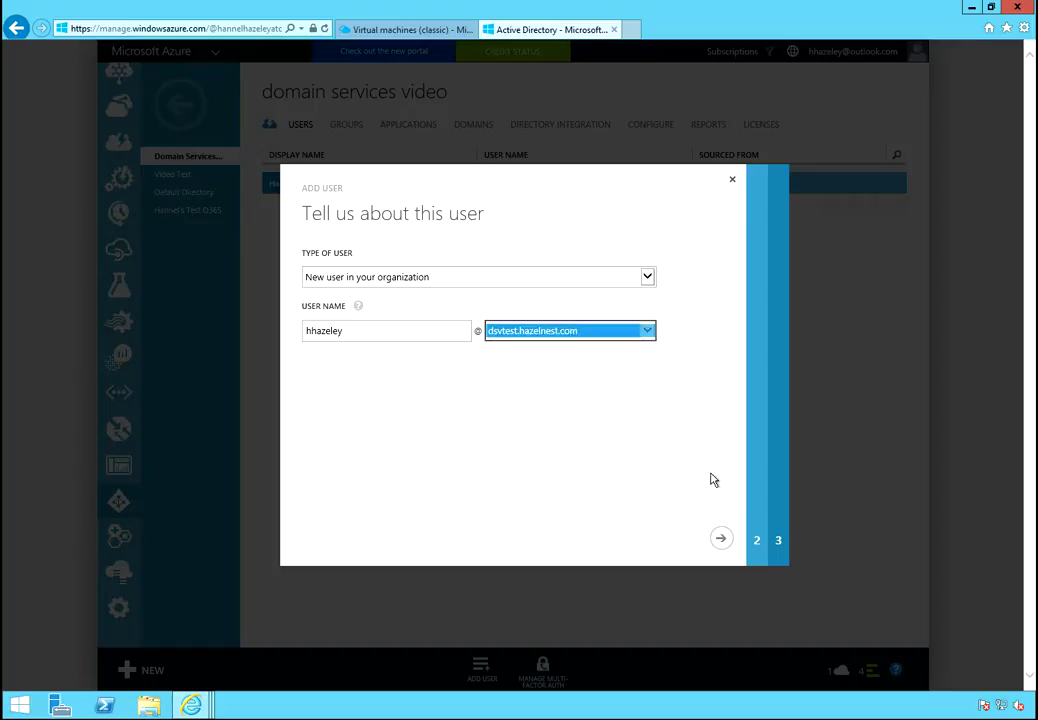
pyautogui.click(722, 539)
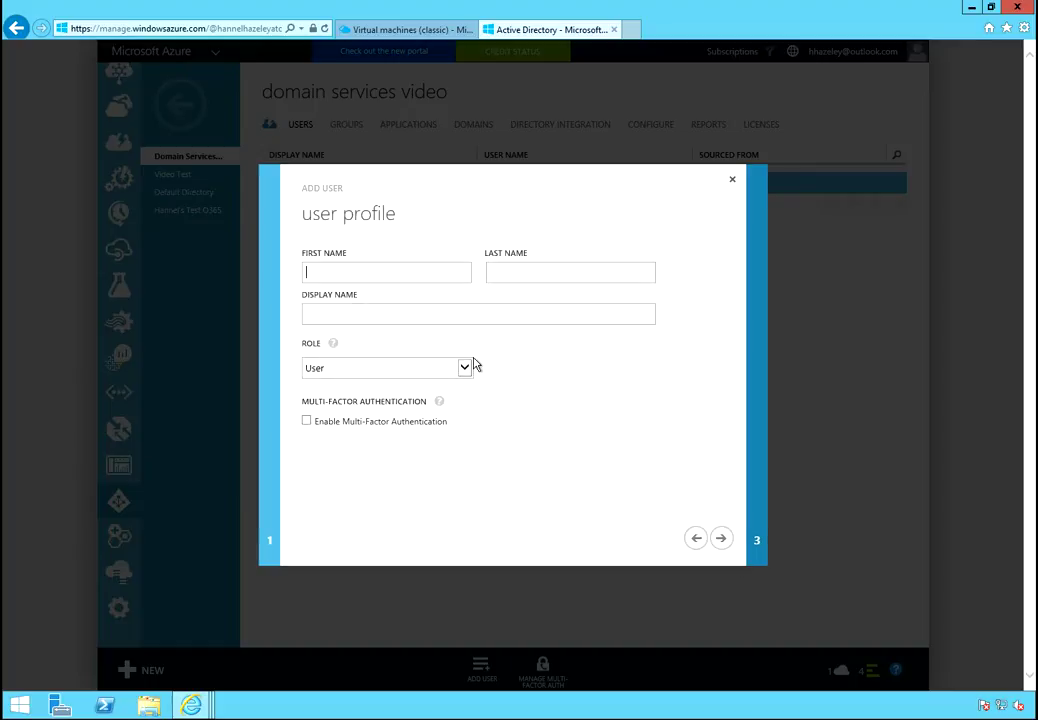
# Fill in the user's first, last and display names, Global Admin role, and alternate email address
pyautogui.write('Han')
pyautogui.press('Tab')
pyautogui.write('H')
pyautogui.press('Tab')
pyautogui.press('Tab')
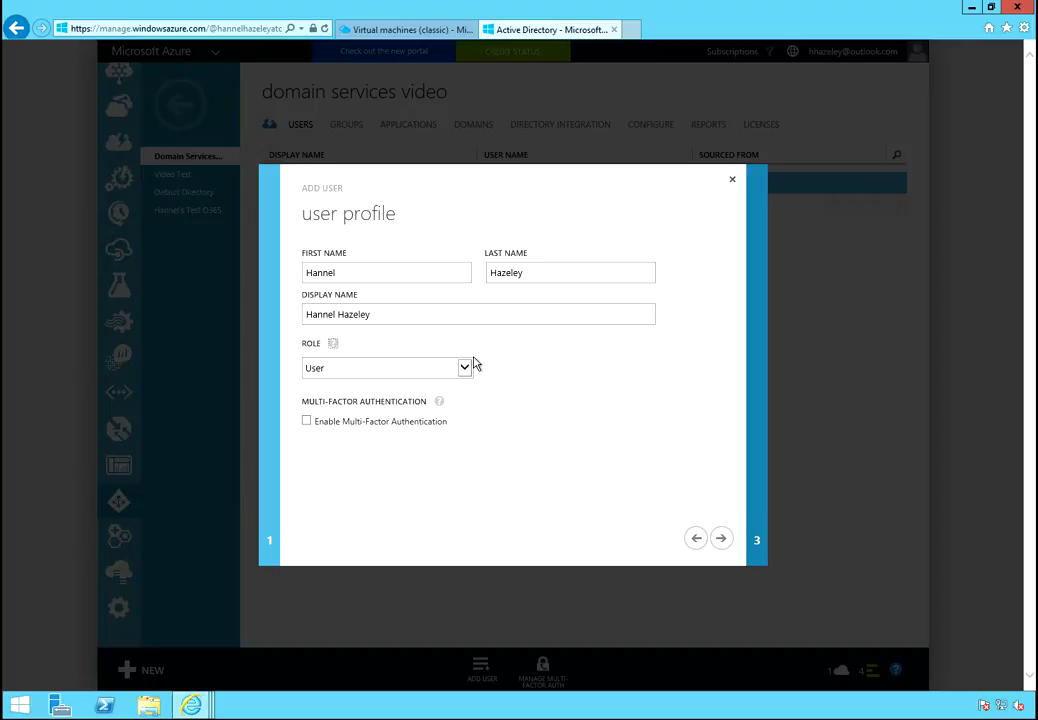
pyautogui.click(464, 364)
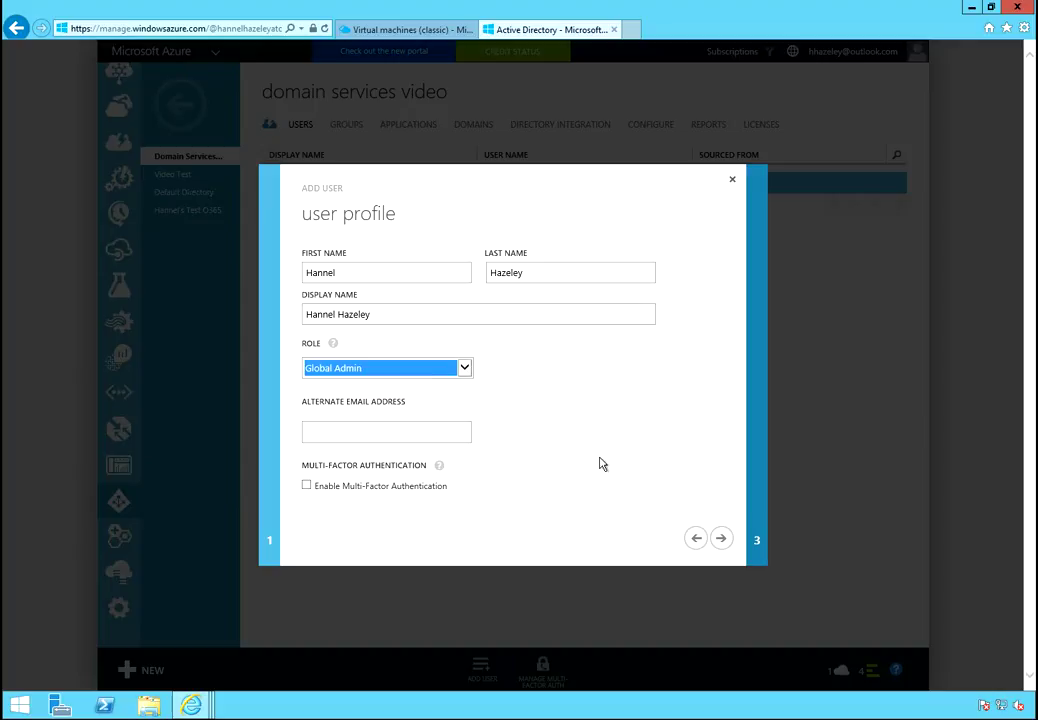
pyautogui.click(405, 433)
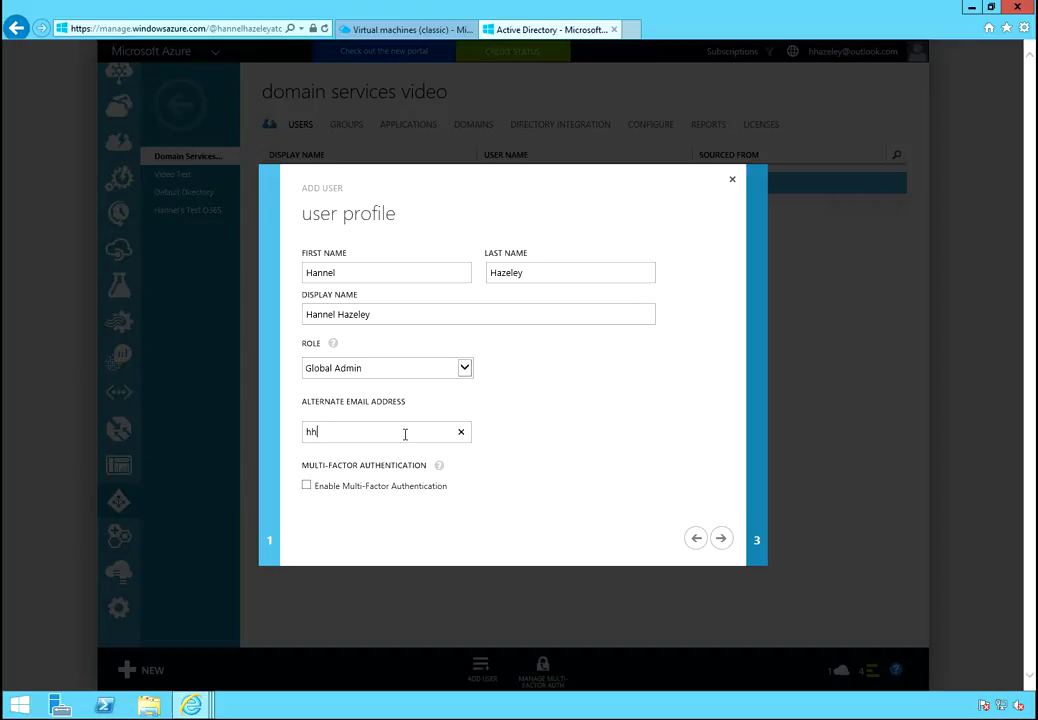
pyautogui.press('Tab')
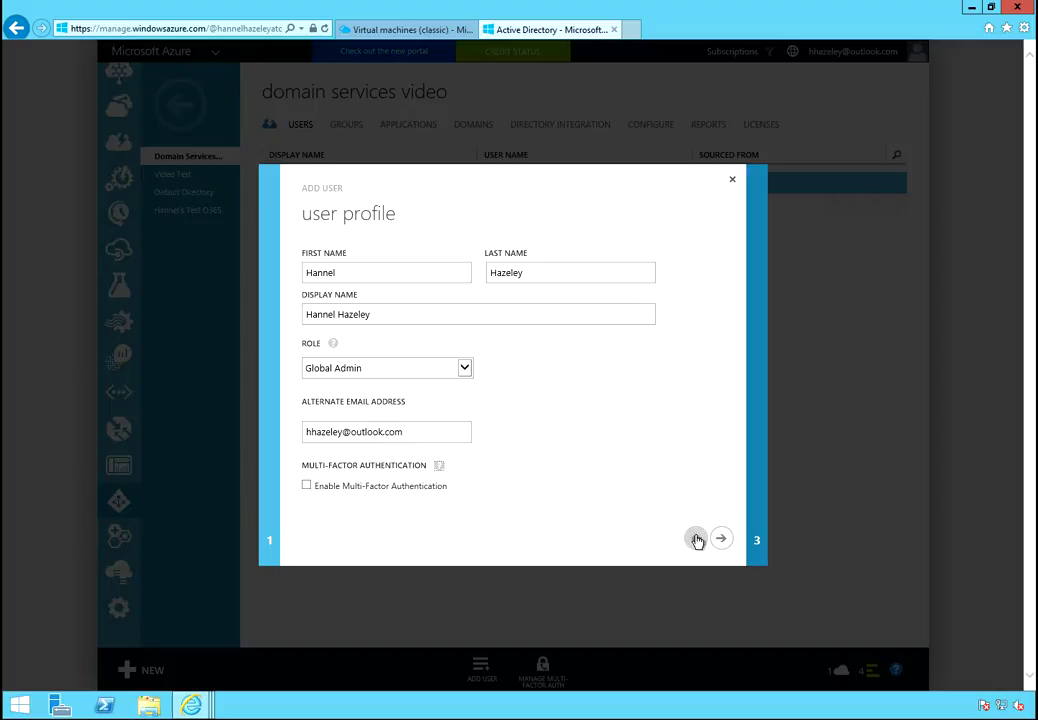
# Create the user, copy its temporary password, and close the wizard
pyautogui.click(720, 541)
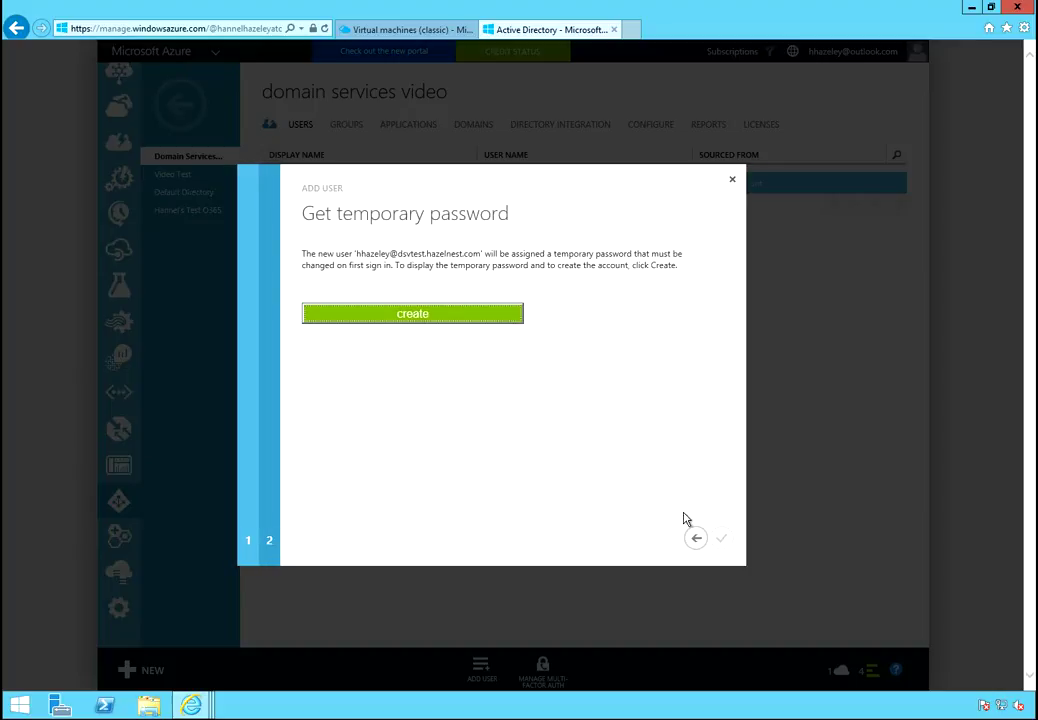
pyautogui.click(442, 319)
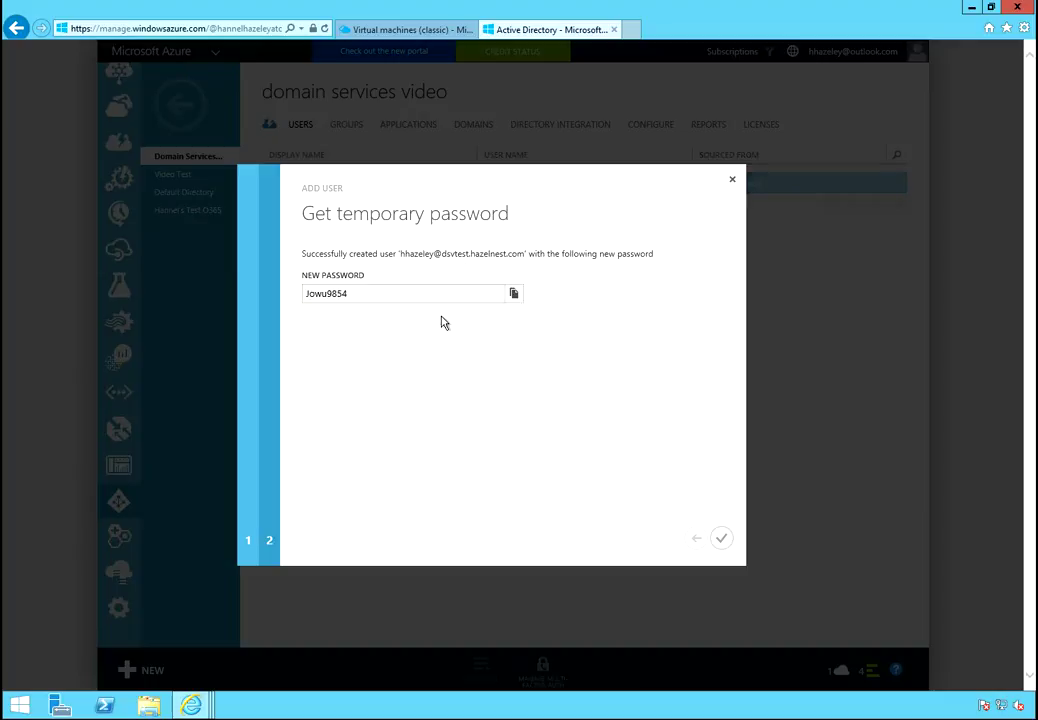
pyautogui.click(515, 294)
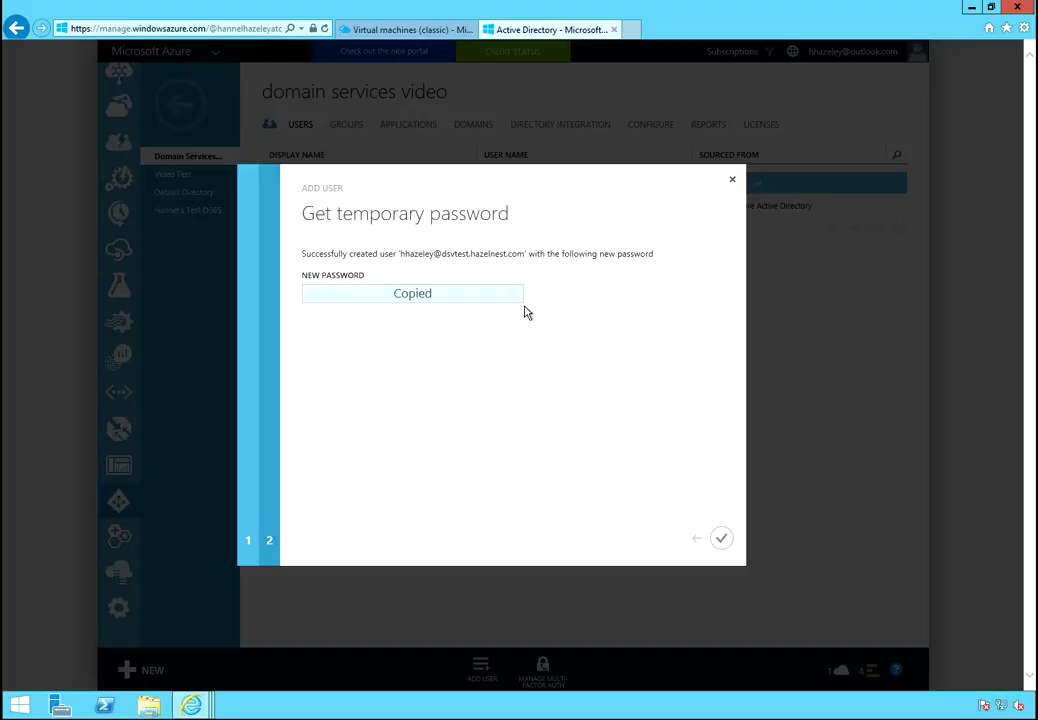
pyautogui.click(722, 541)
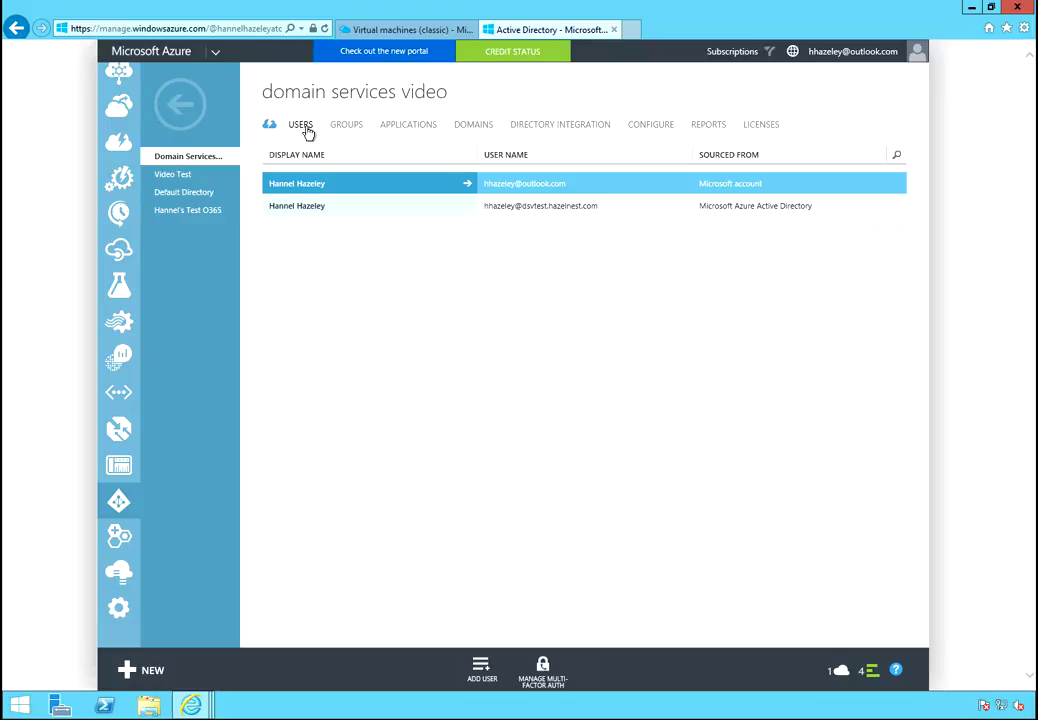
# Add both directory users as members of AAD DC Administrators, then go back to the groups list
pyautogui.click(342, 131)
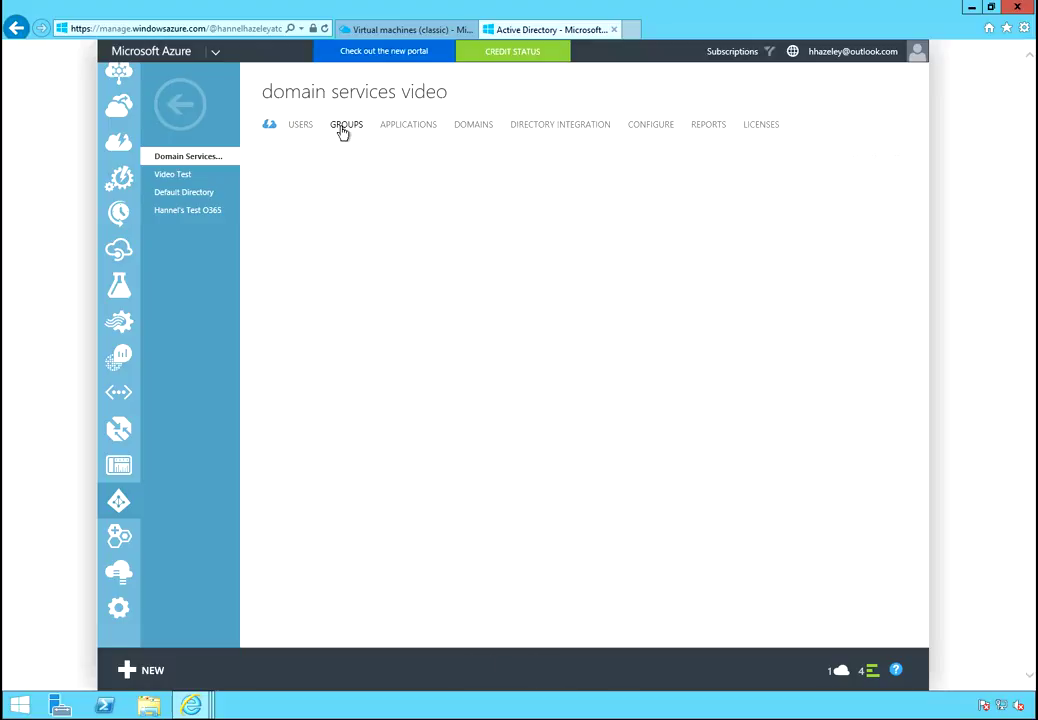
pyautogui.click(349, 191)
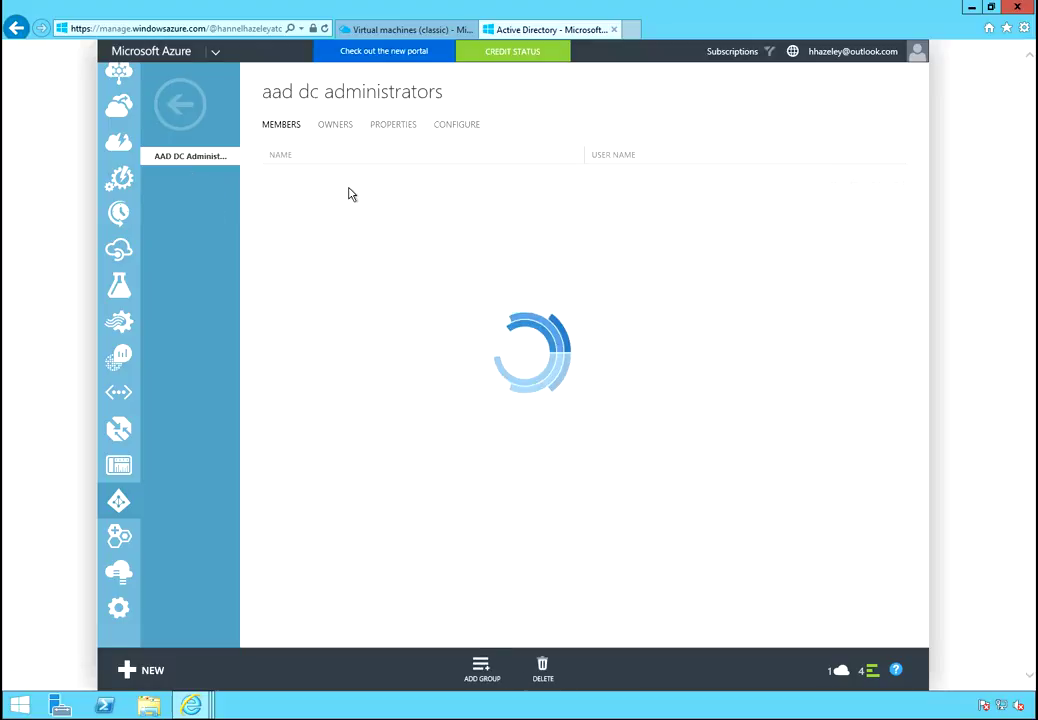
pyautogui.click(335, 193)
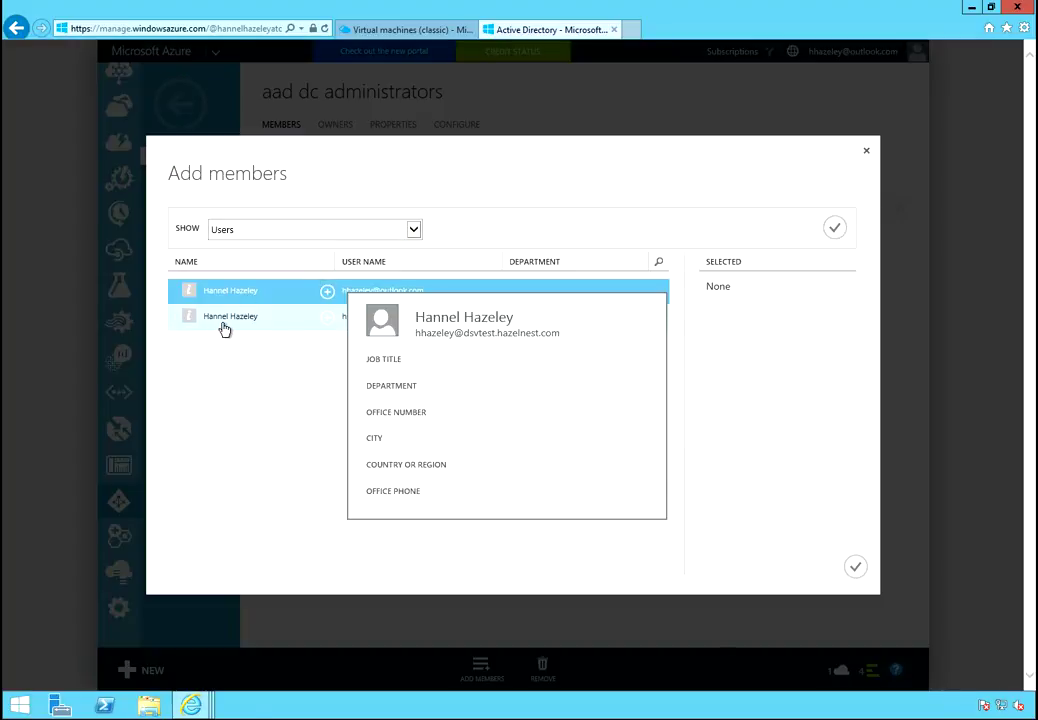
pyautogui.click(234, 327)
pyautogui.click(246, 290)
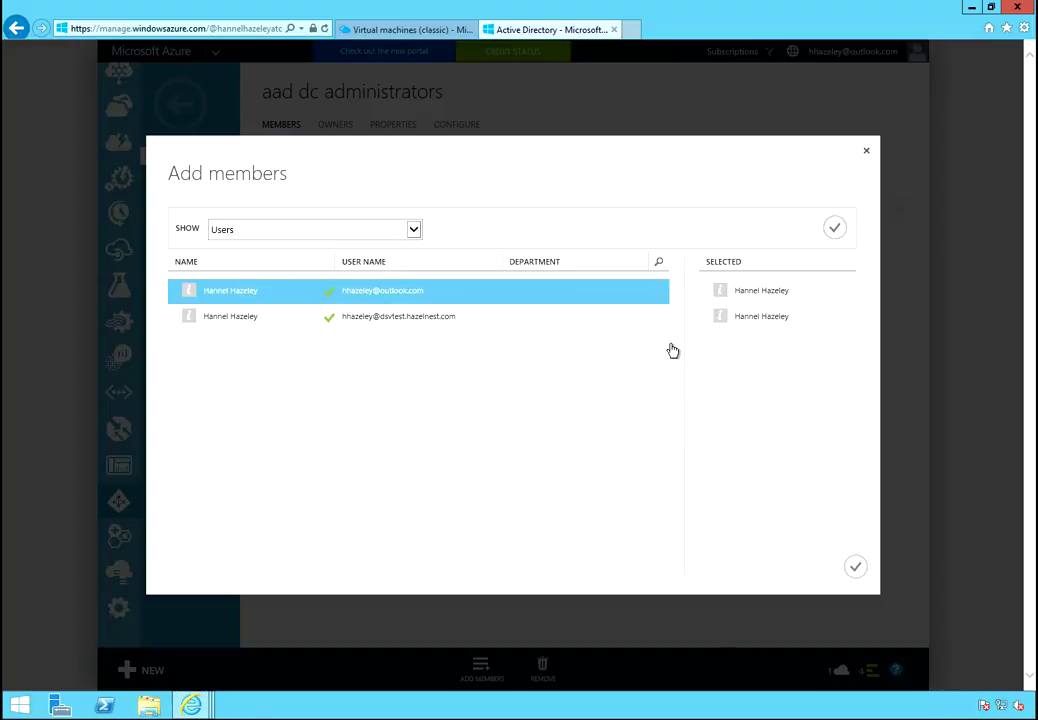
pyautogui.click(858, 568)
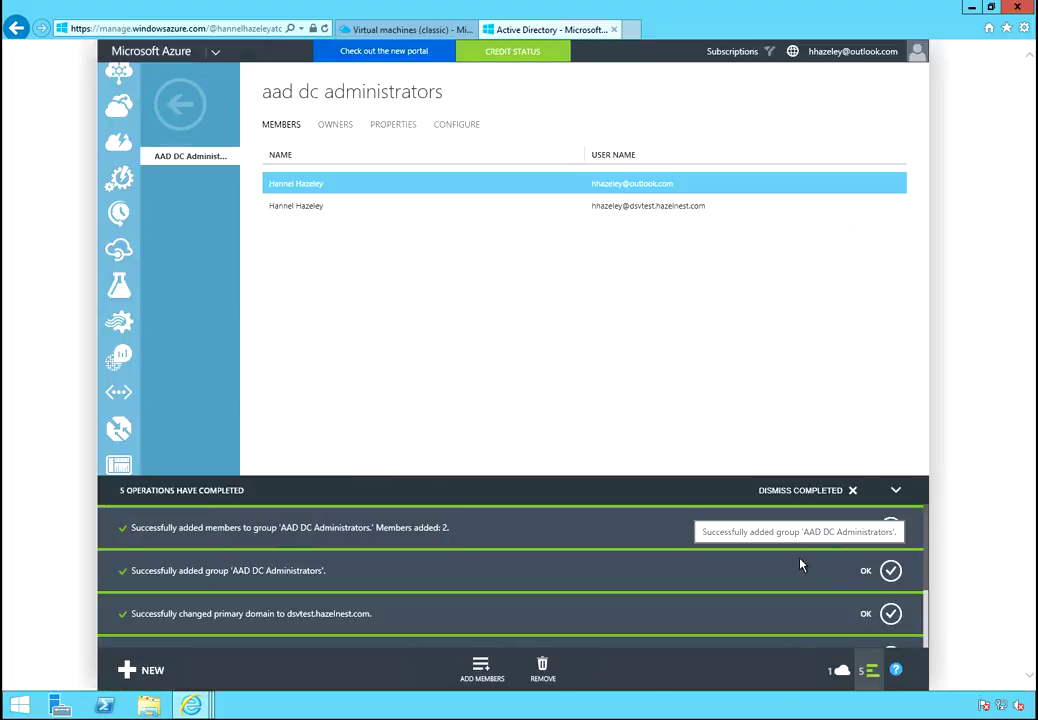
pyautogui.click(180, 108)
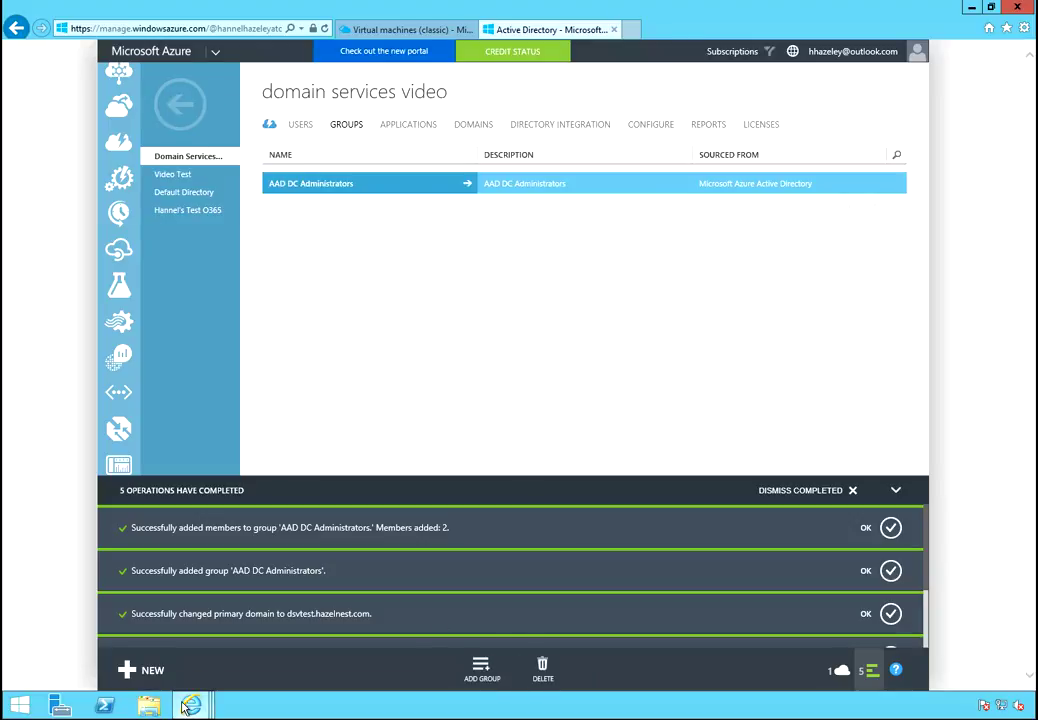
# In the Azure AD Domain Services docs, open the article on creating a virtual network
pyautogui.moveTo(191, 706)
pyautogui.click(695, 648)
pyautogui.scroll(-3, 655, 442)
pyautogui.scroll(-15, 655, 442)
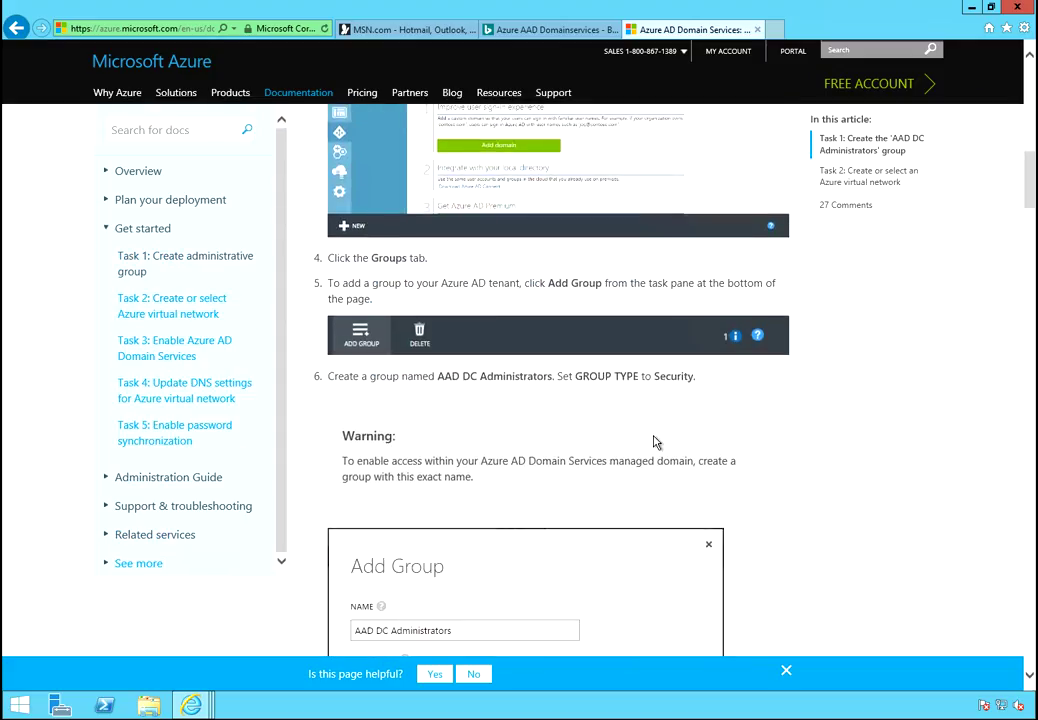
pyautogui.scroll(-10, 655, 442)
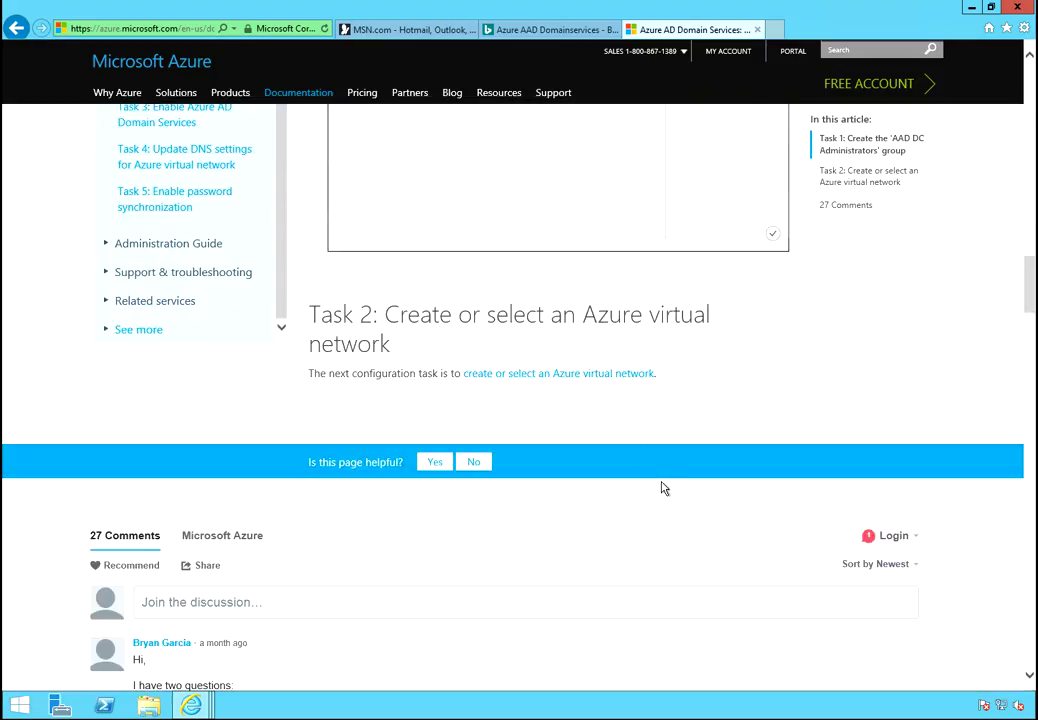
pyautogui.click(563, 377)
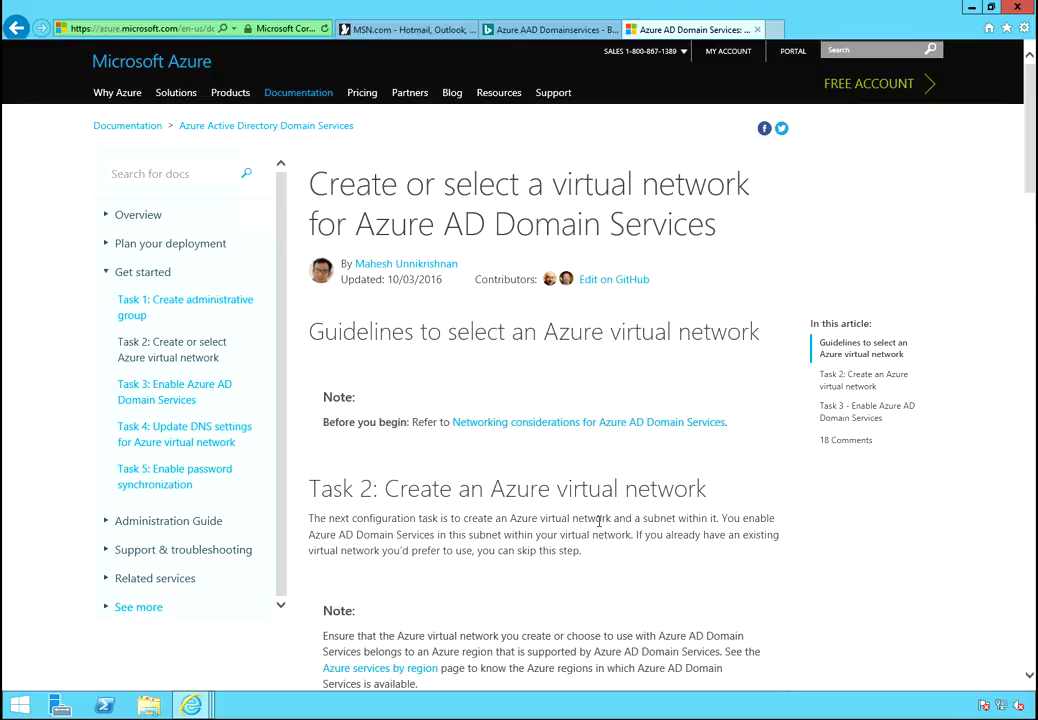
# Open the 'Enable Azure AD Domain Services' article, then bring the portal's directory window back
pyautogui.scroll(-5, 605, 528)
pyautogui.scroll(-20, 612, 530)
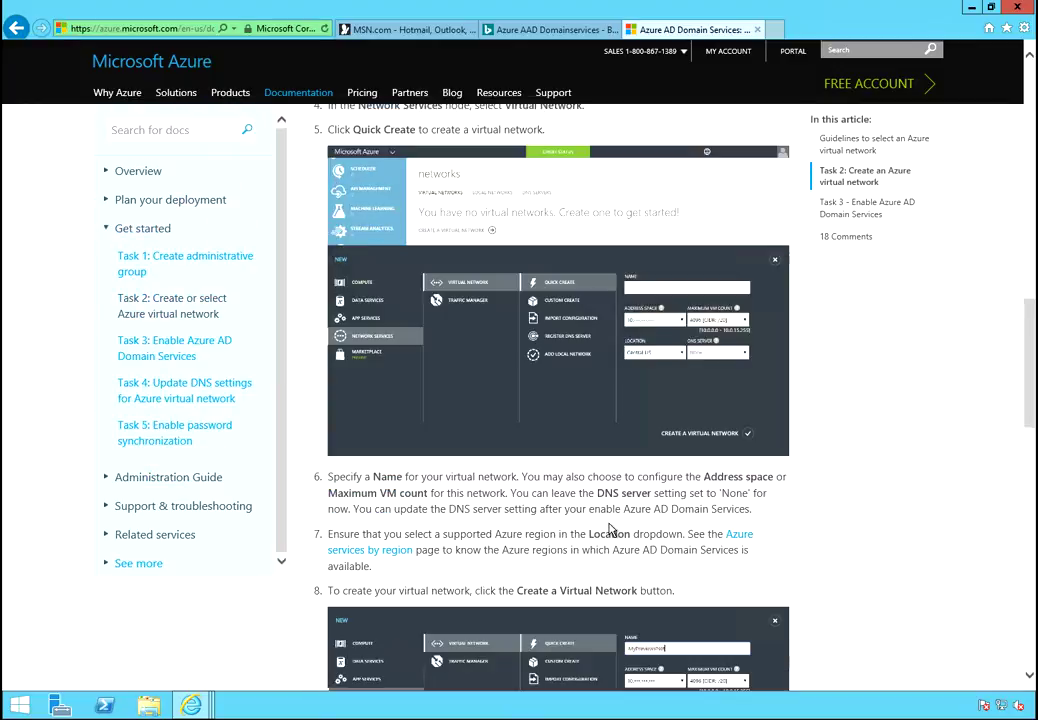
pyautogui.scroll(10, 612, 527)
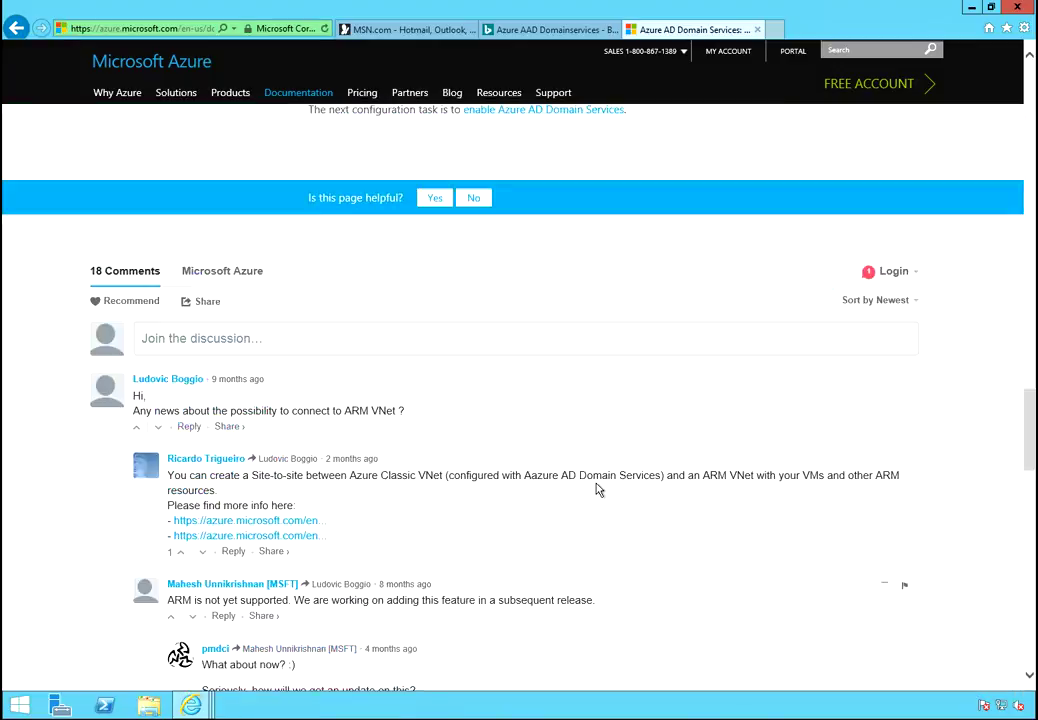
pyautogui.click(548, 311)
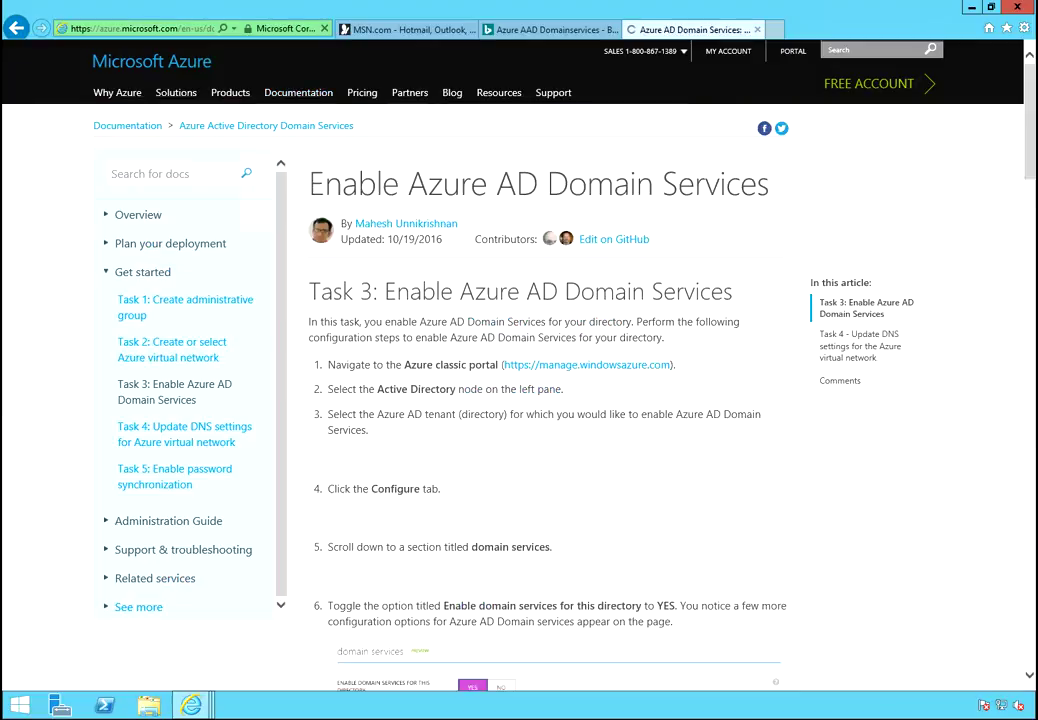
pyautogui.moveTo(191, 705)
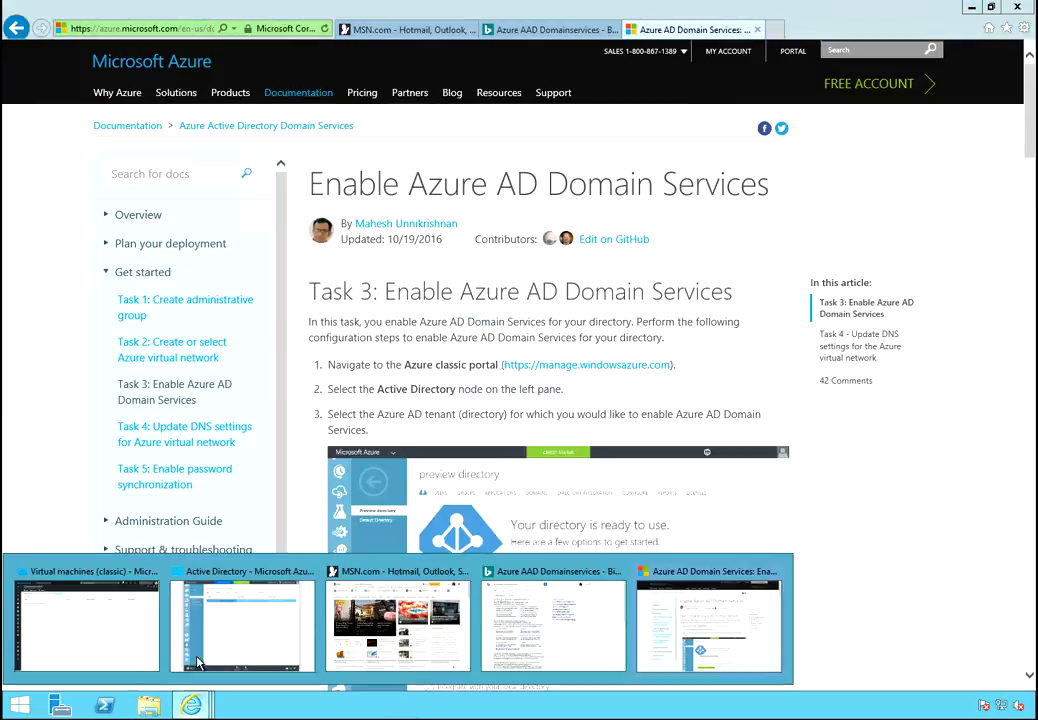
pyautogui.click(255, 631)
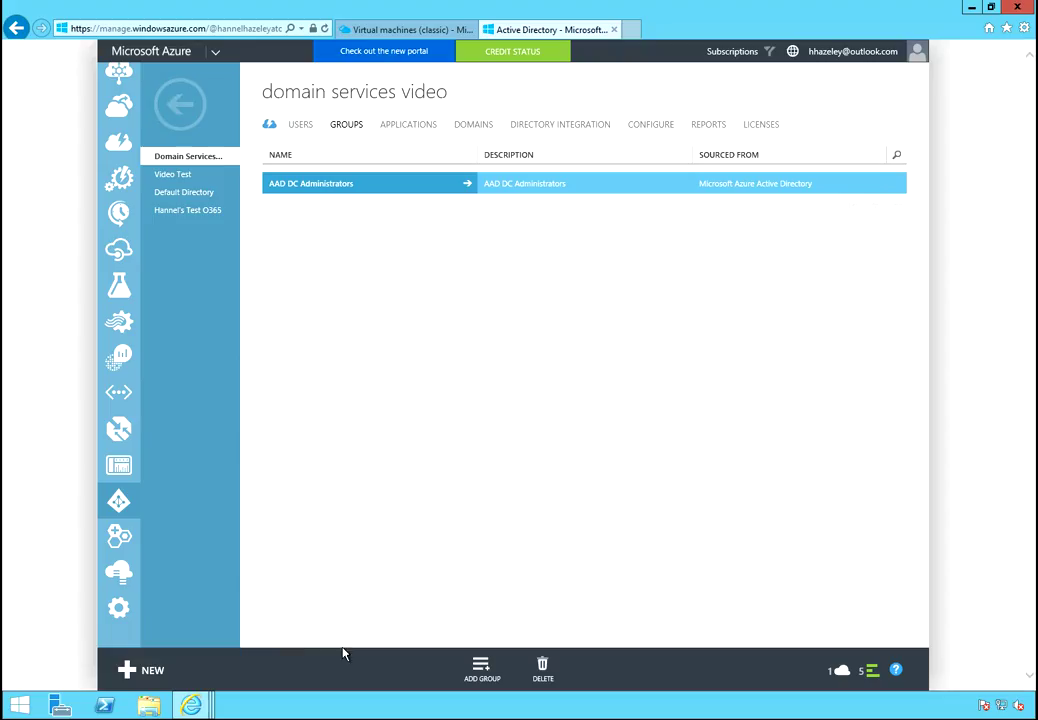
# In the directory's configuration, set Enable Domain Services to YES
pyautogui.click(466, 128)
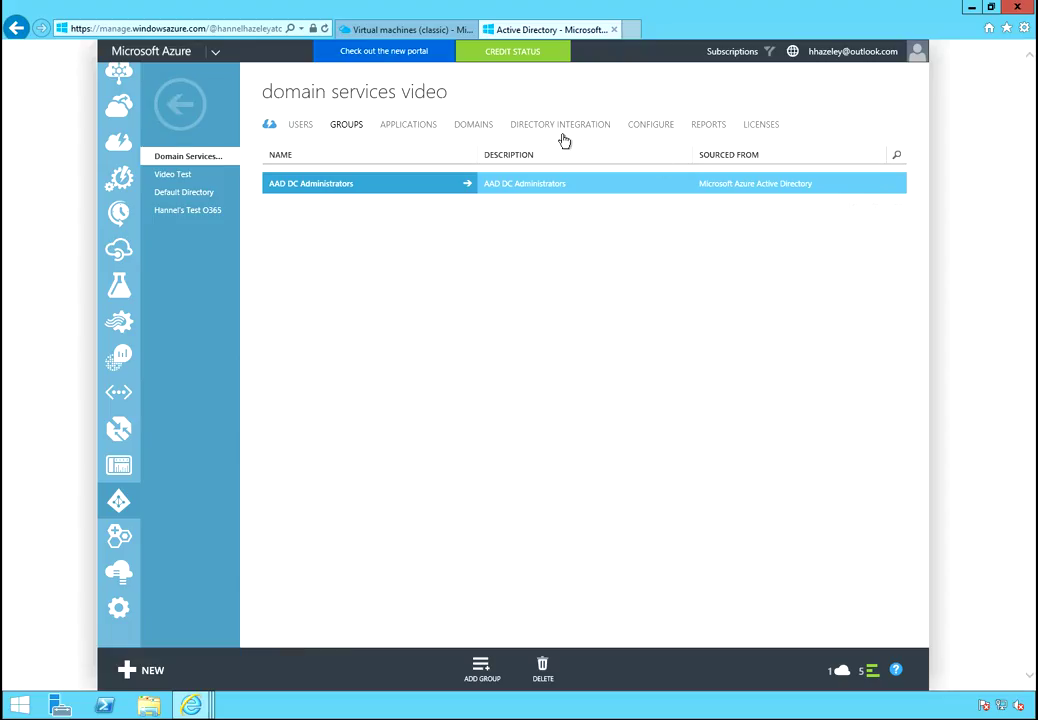
pyautogui.click(657, 128)
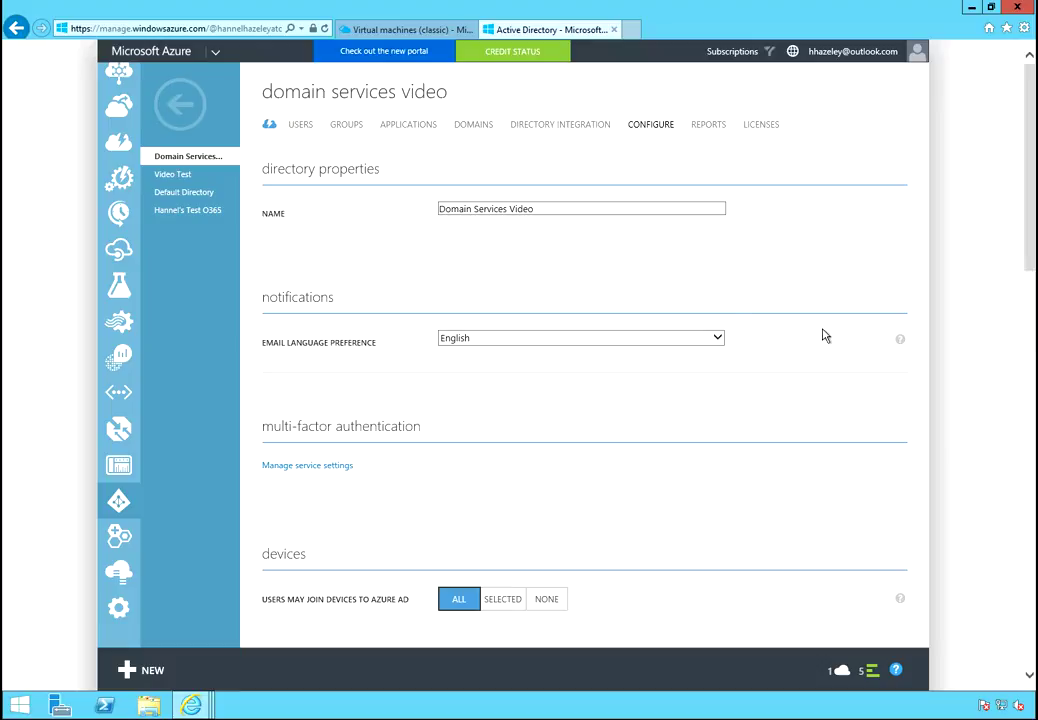
pyautogui.scroll(-5, 825, 336)
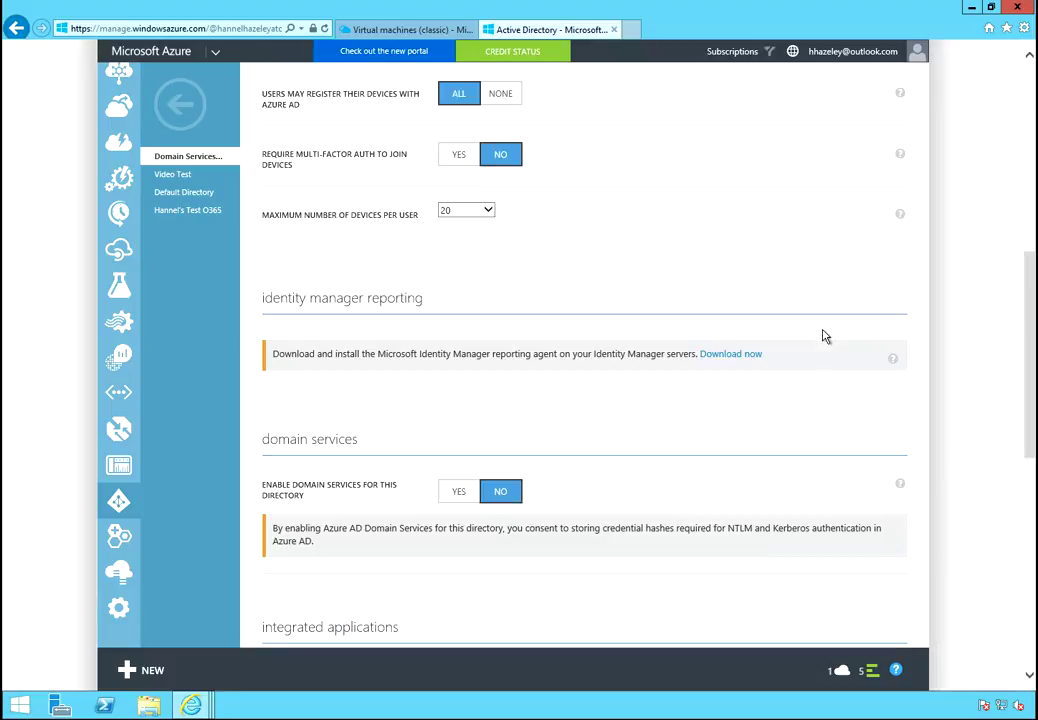
pyautogui.scroll(1, 825, 336)
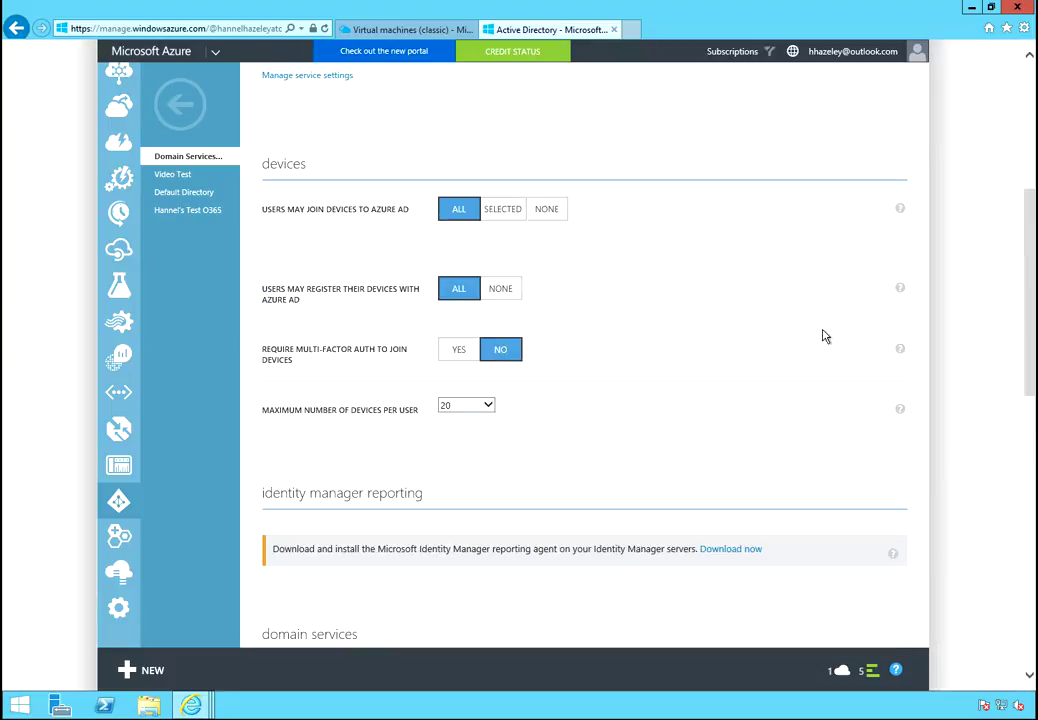
pyautogui.scroll(-3, 825, 336)
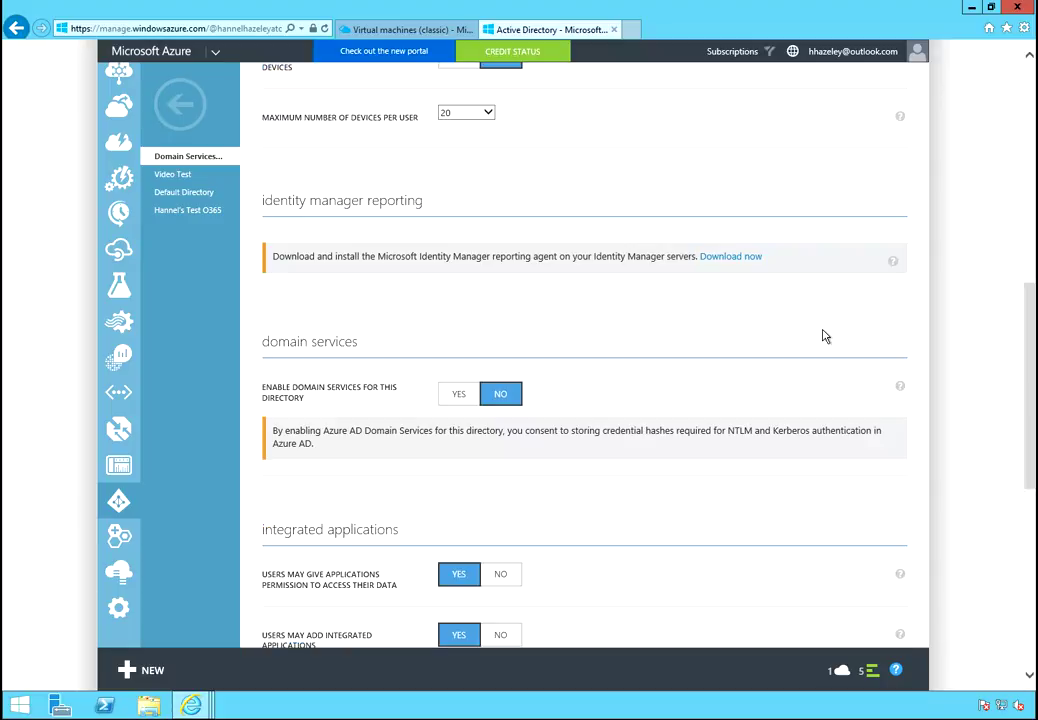
pyautogui.click(459, 396)
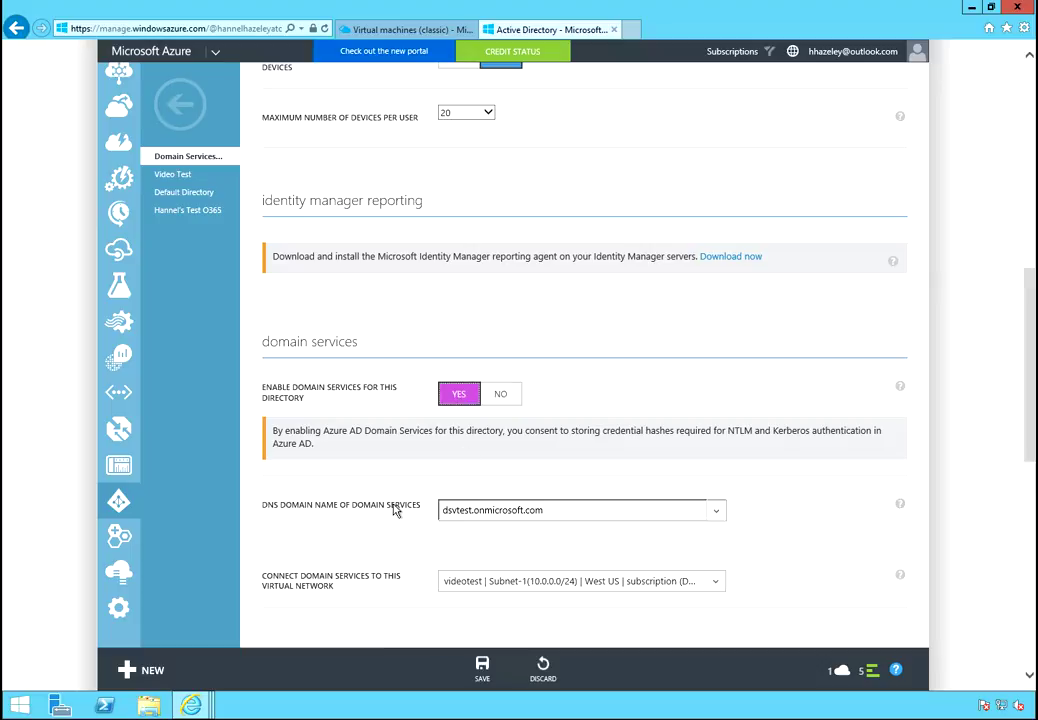
# Choose dsvtest.hazelnest.com as the DNS domain name and DSTestVideo as the virtual network
pyautogui.click(722, 521)
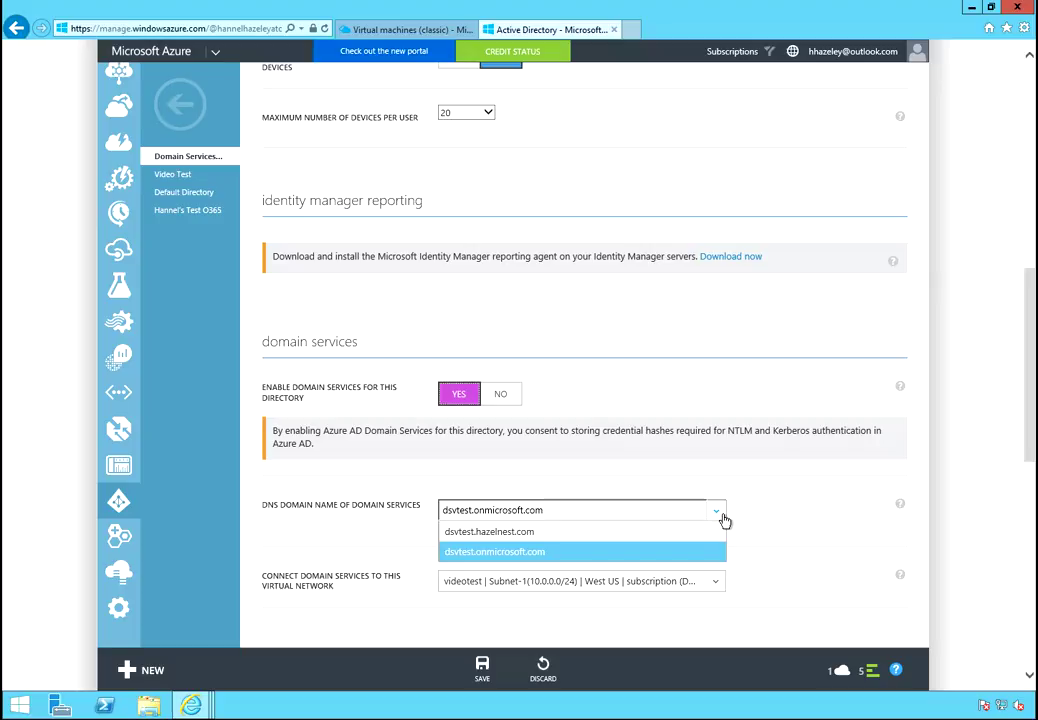
pyautogui.click(524, 533)
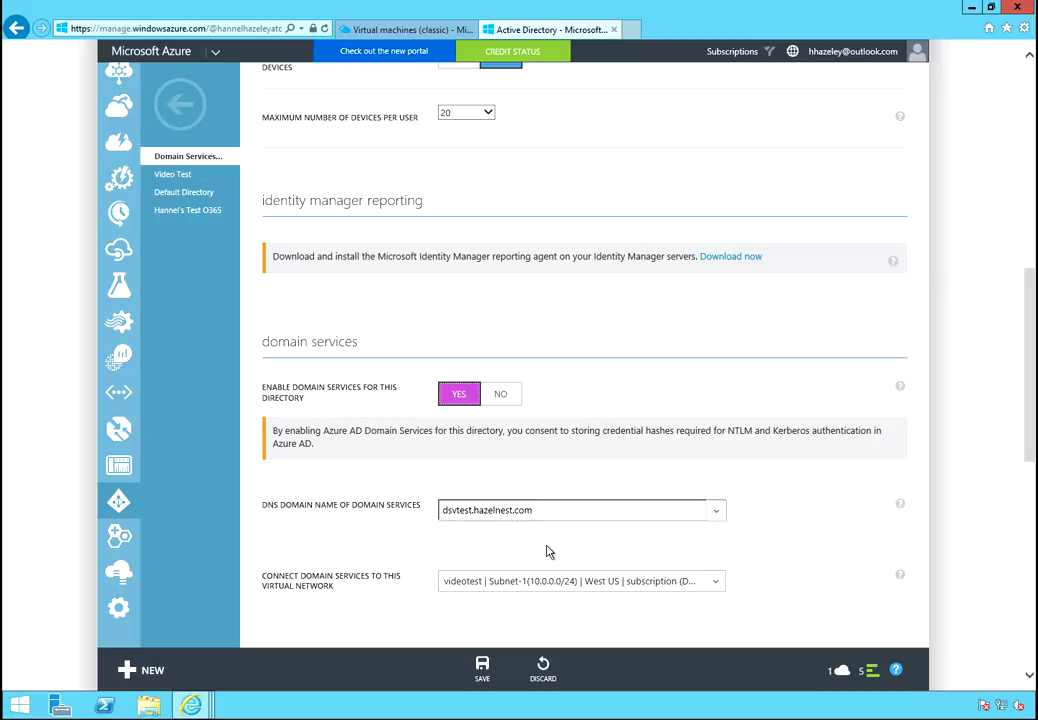
pyautogui.scroll(-3, 813, 537)
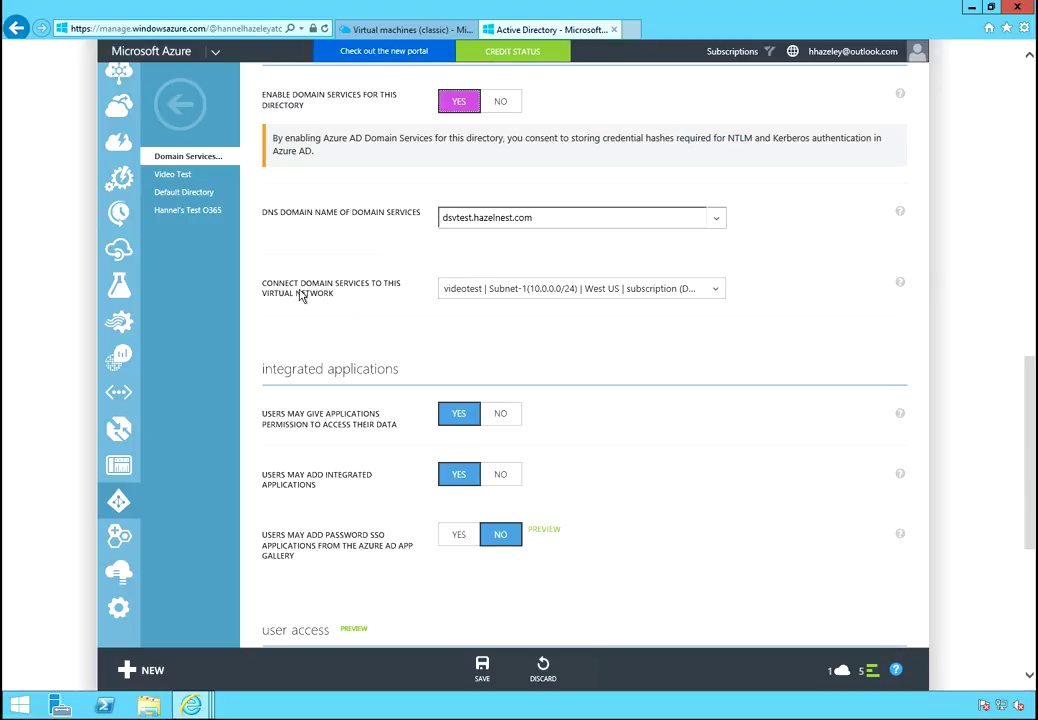
pyautogui.click(688, 290)
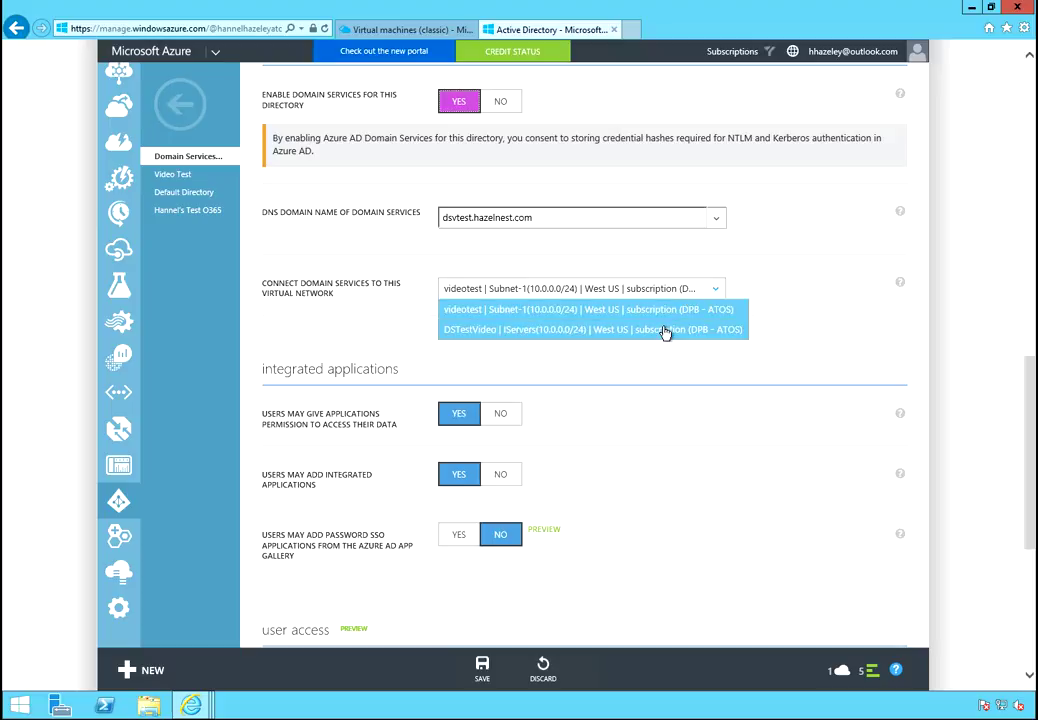
pyautogui.click(665, 330)
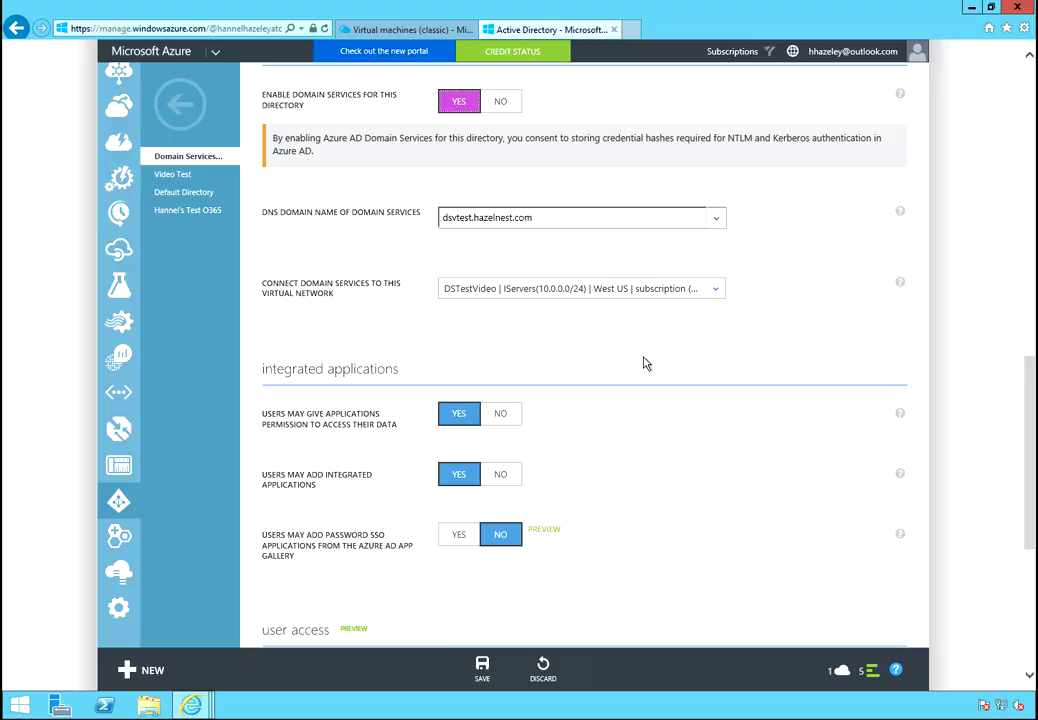
pyautogui.scroll(-1, 645, 364)
pyautogui.scroll(-3, 645, 364)
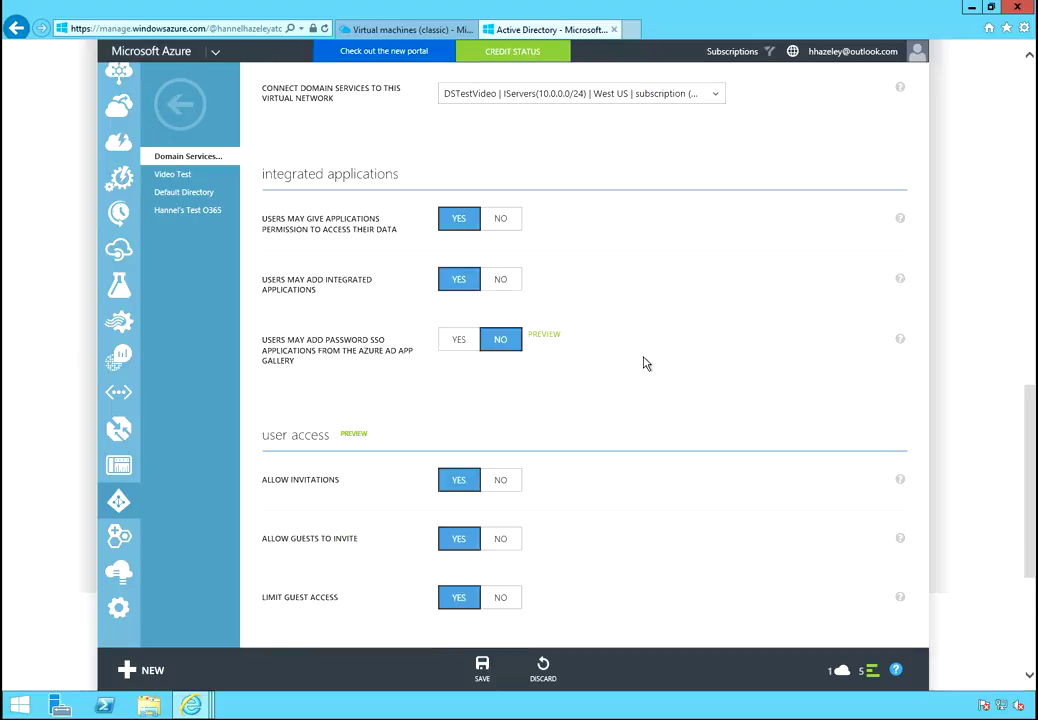
# Save the configuration and scroll down to see Domain Services showing Pending
pyautogui.click(479, 670)
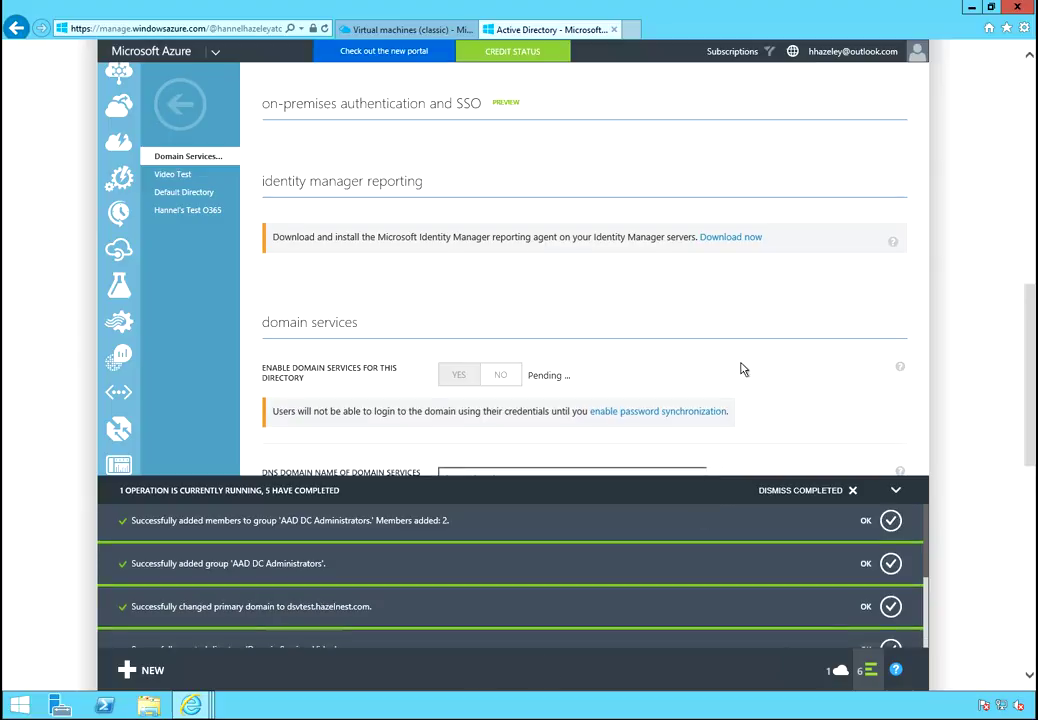
pyautogui.scroll(-2, 741, 370)
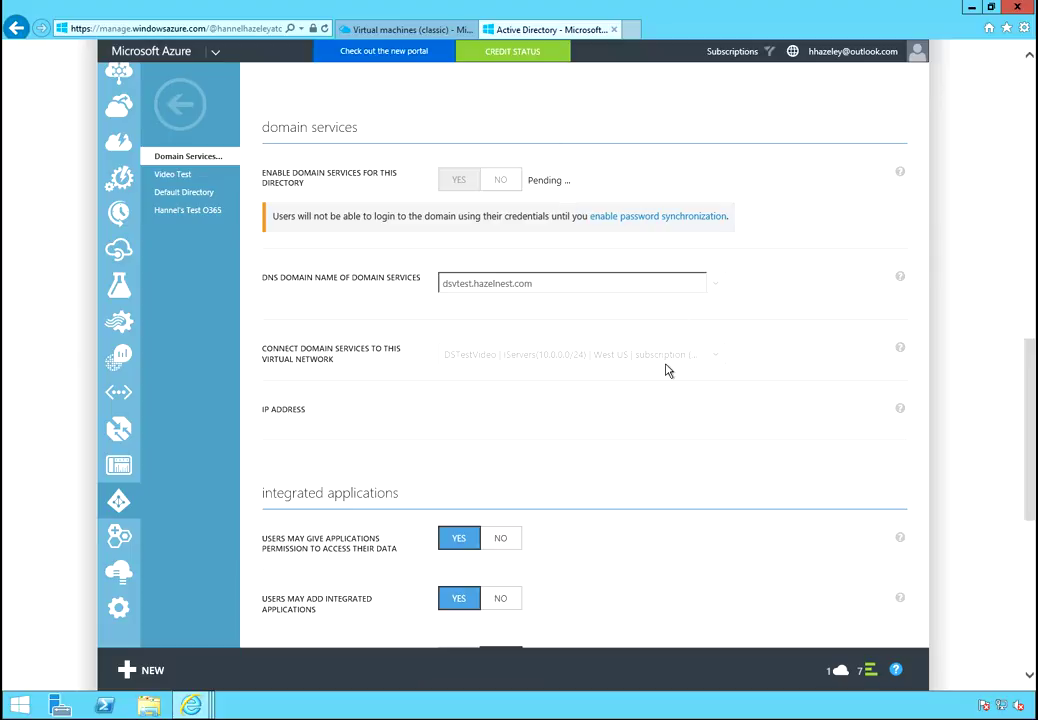
# Create a cloud service with URL 'dsvtest' in the West US region
pyautogui.click(190, 117)
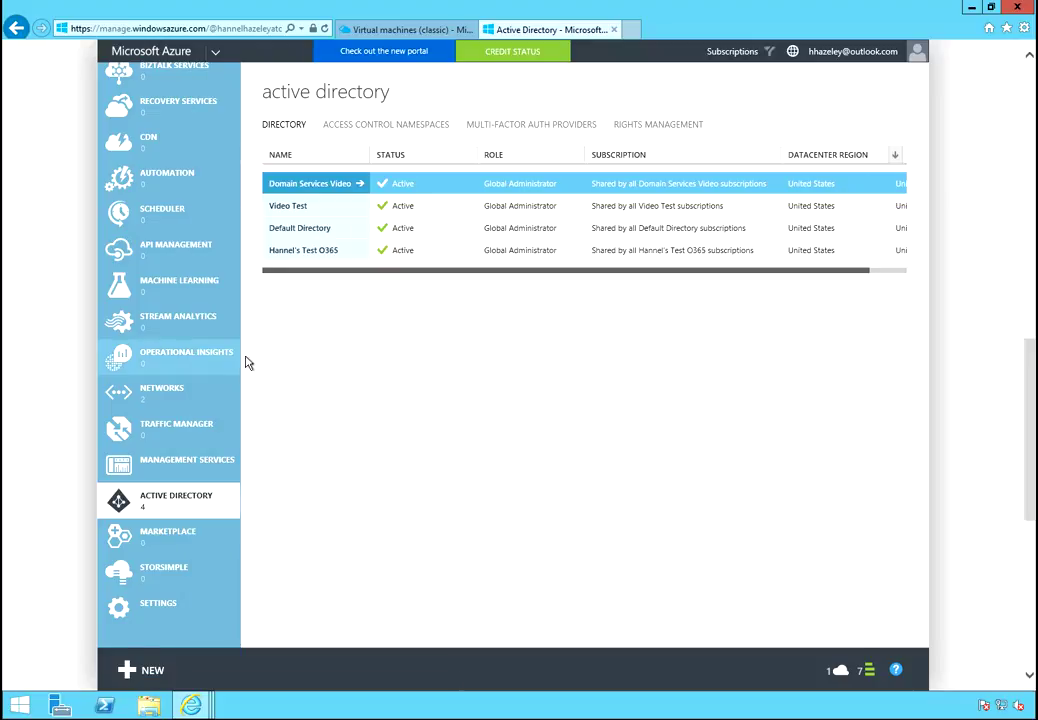
pyautogui.scroll(5, 227, 361)
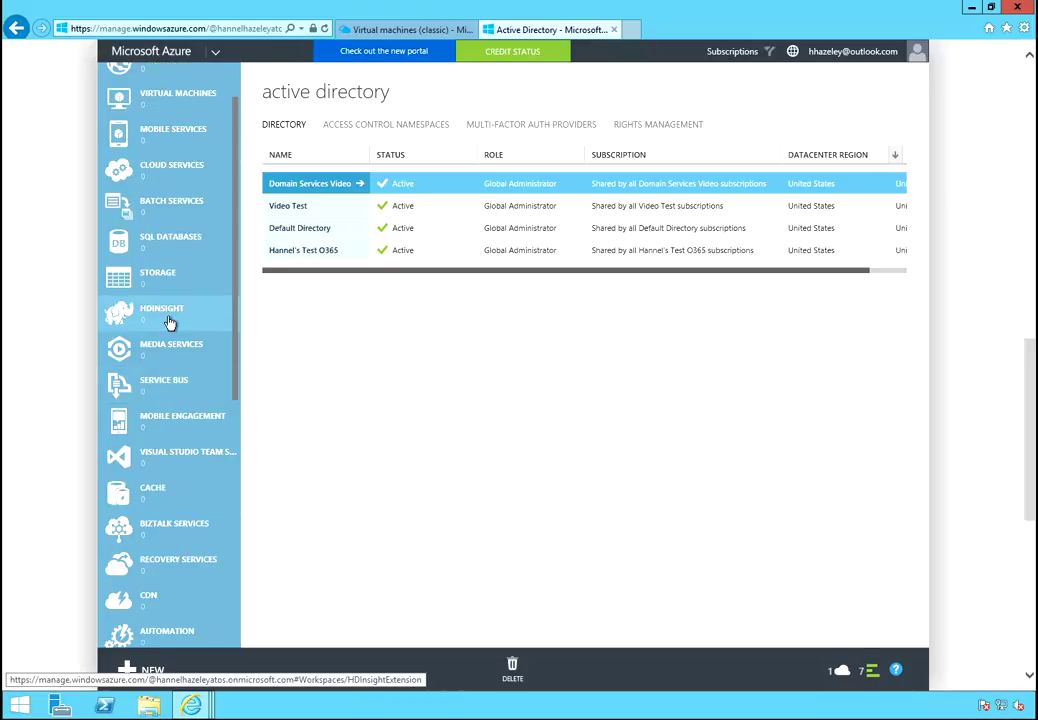
pyautogui.click(170, 173)
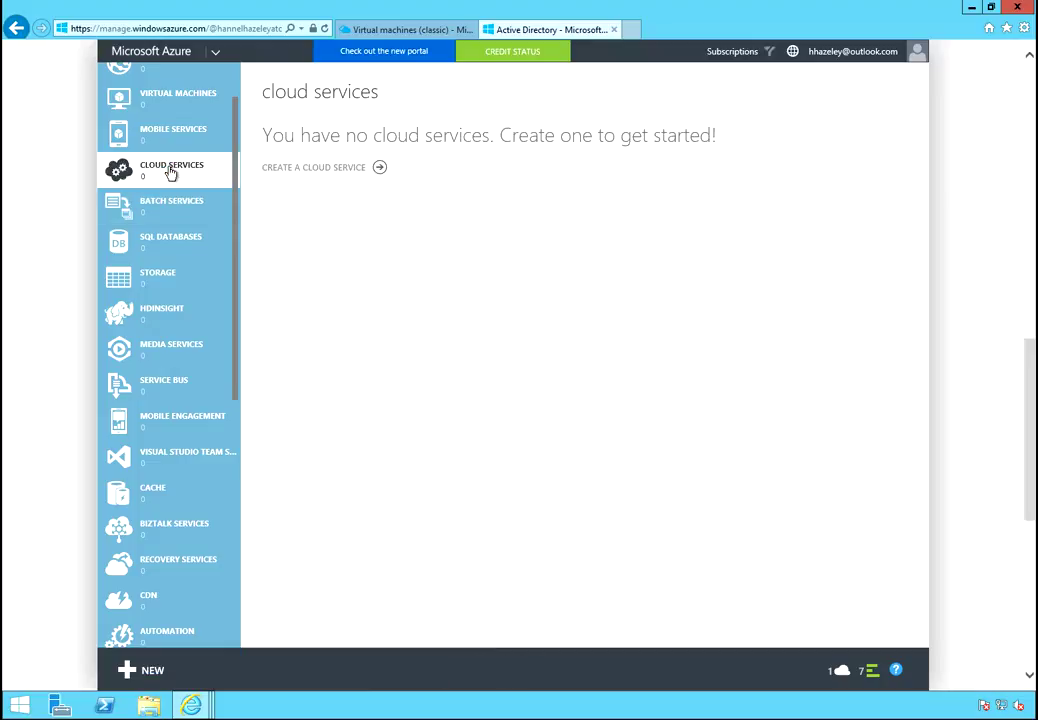
pyautogui.click(335, 172)
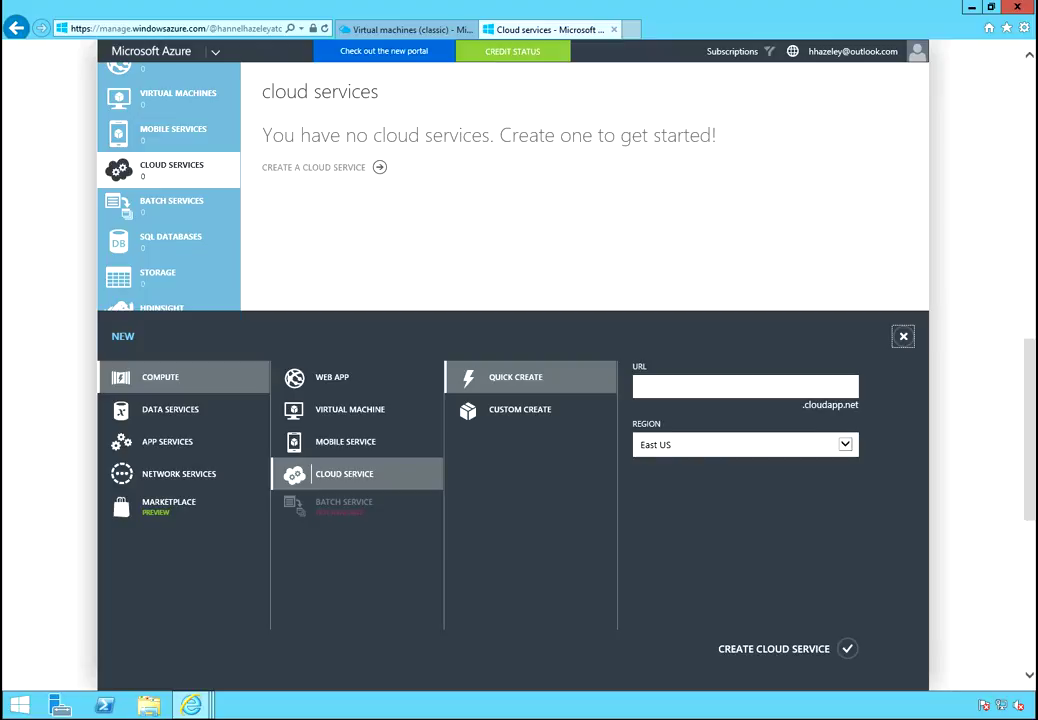
pyautogui.click(706, 396)
pyautogui.write('dsvtest')
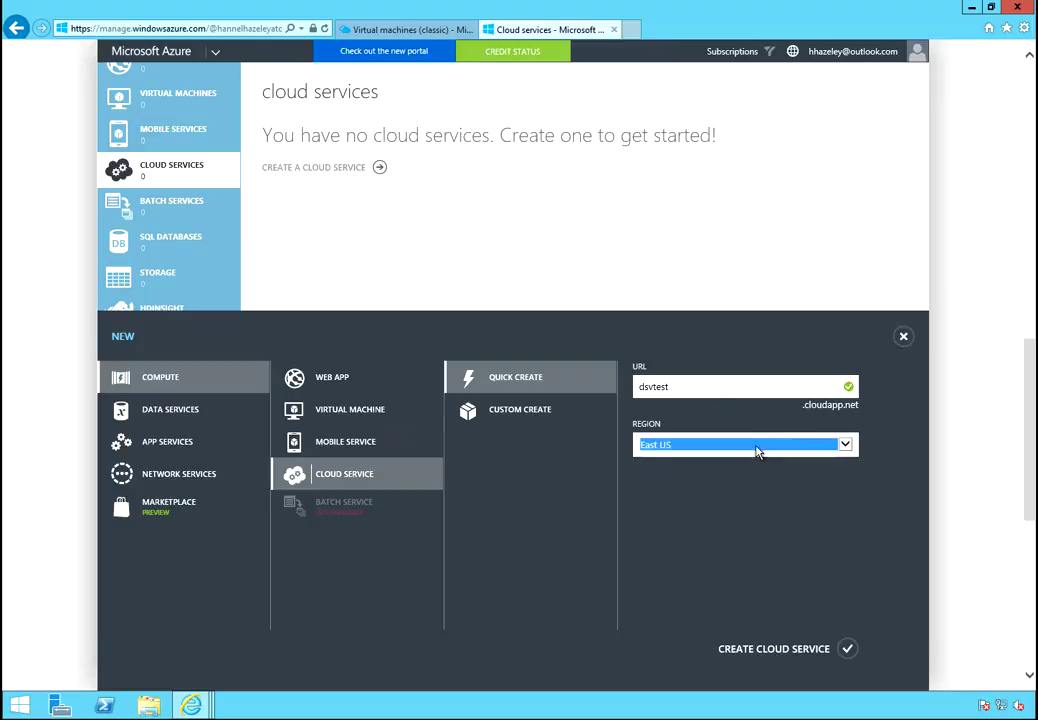
pyautogui.click(758, 449)
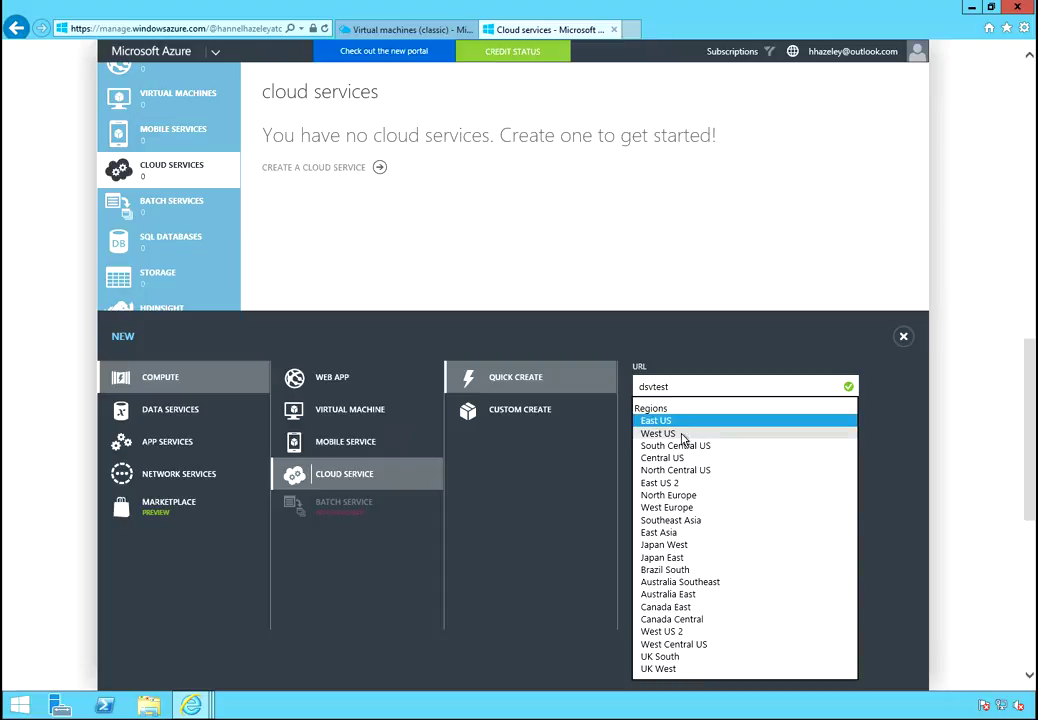
pyautogui.click(686, 434)
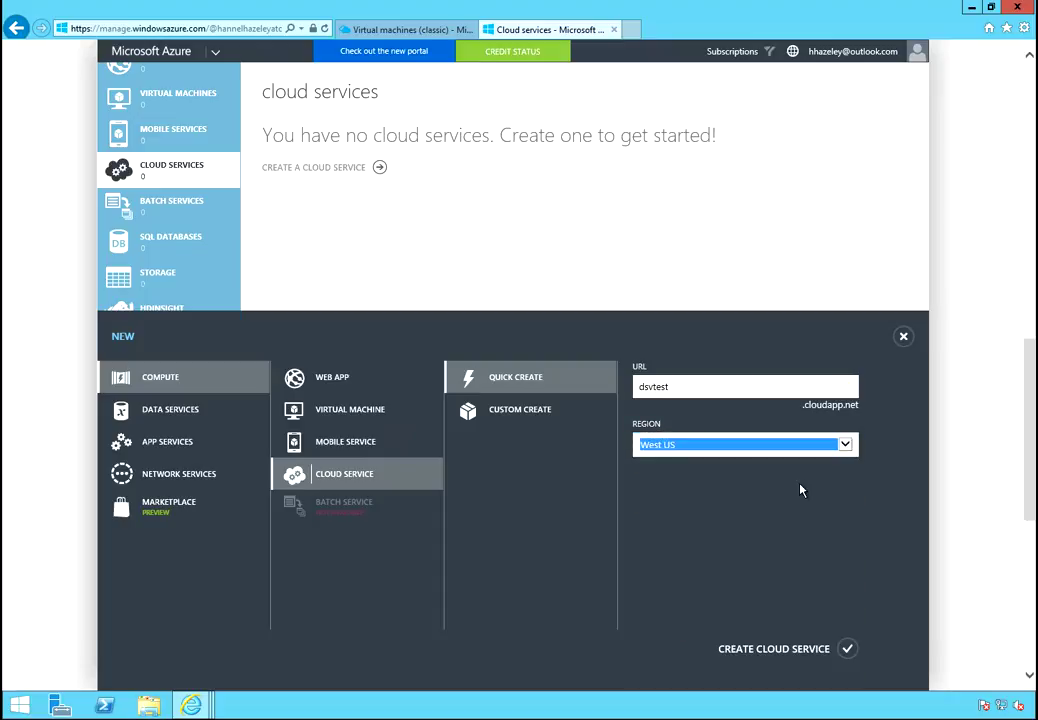
pyautogui.click(857, 653)
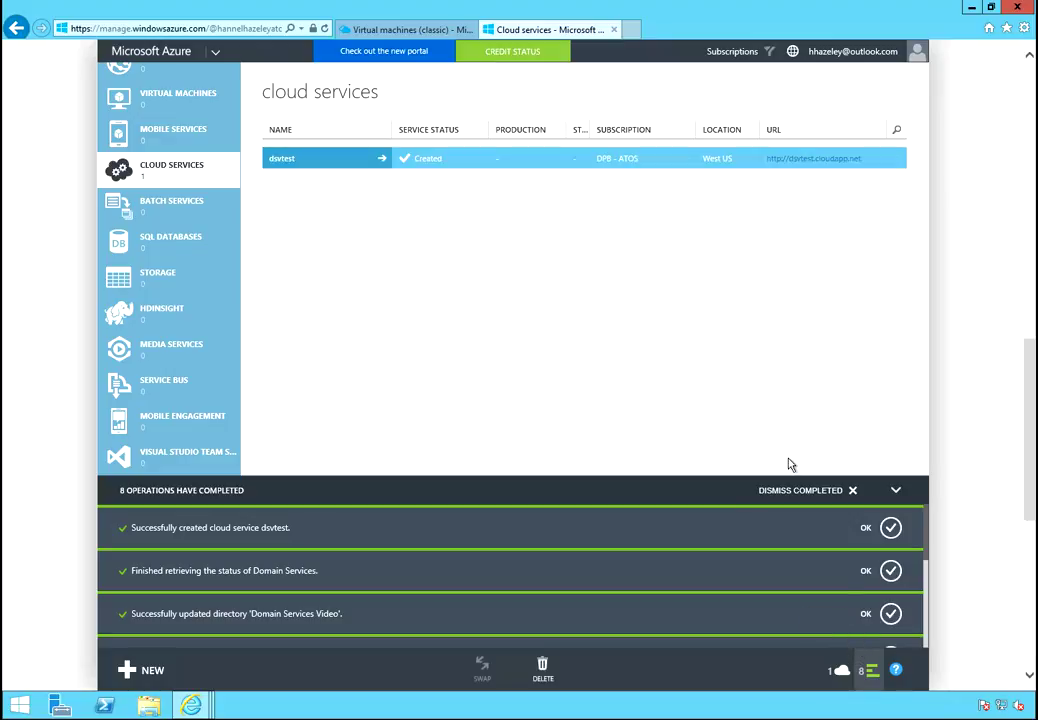
# Create a storage account 'dsvtest' in West US with Locally Redundant replication
pyautogui.click(160, 277)
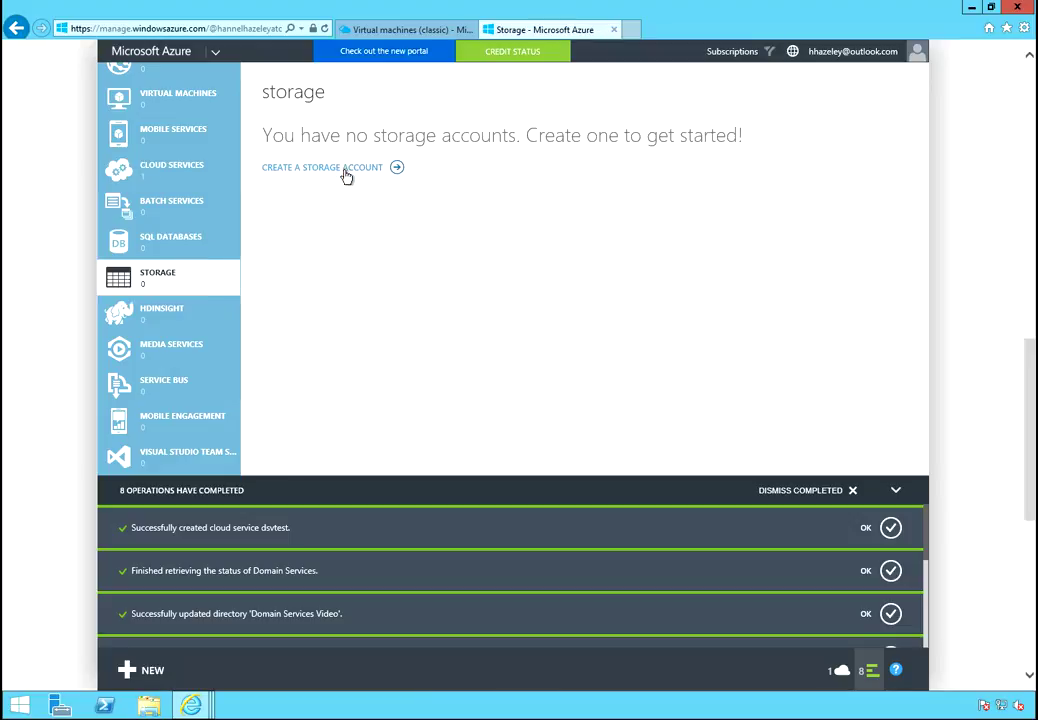
pyautogui.click(344, 170)
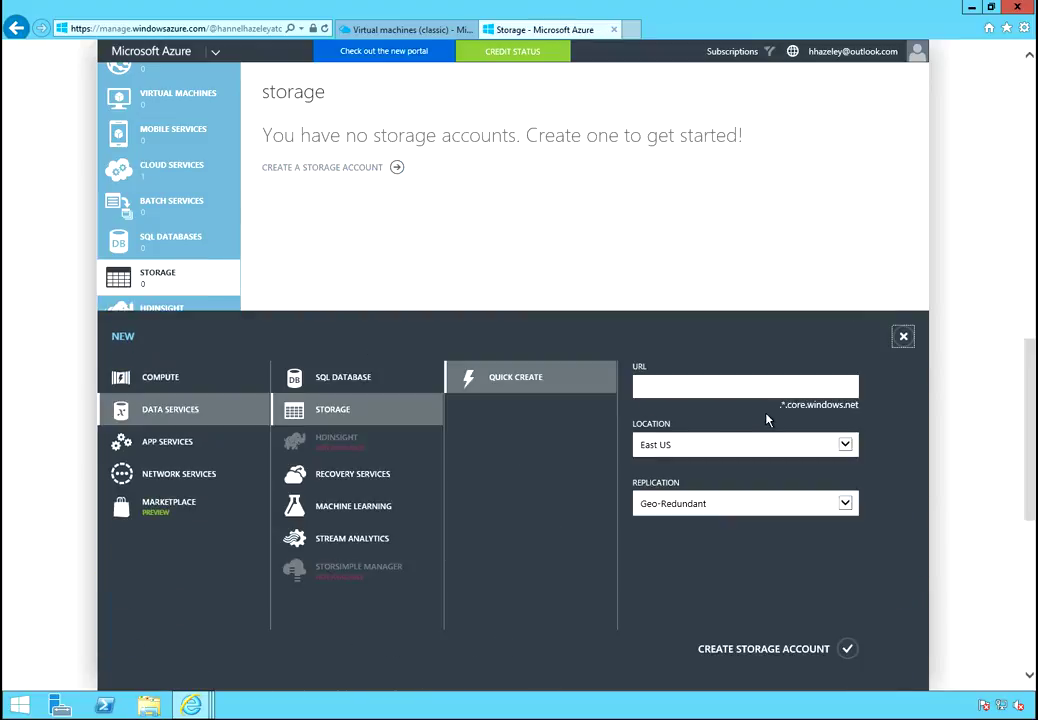
pyautogui.click(727, 390)
pyautogui.write('dsvtest')
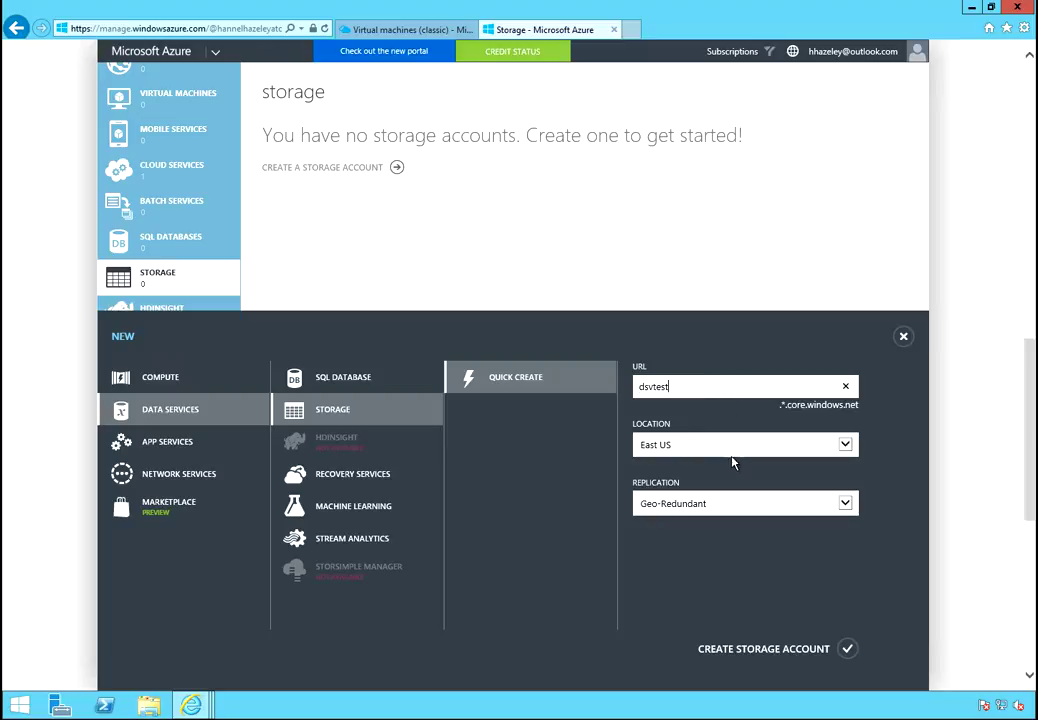
pyautogui.click(735, 452)
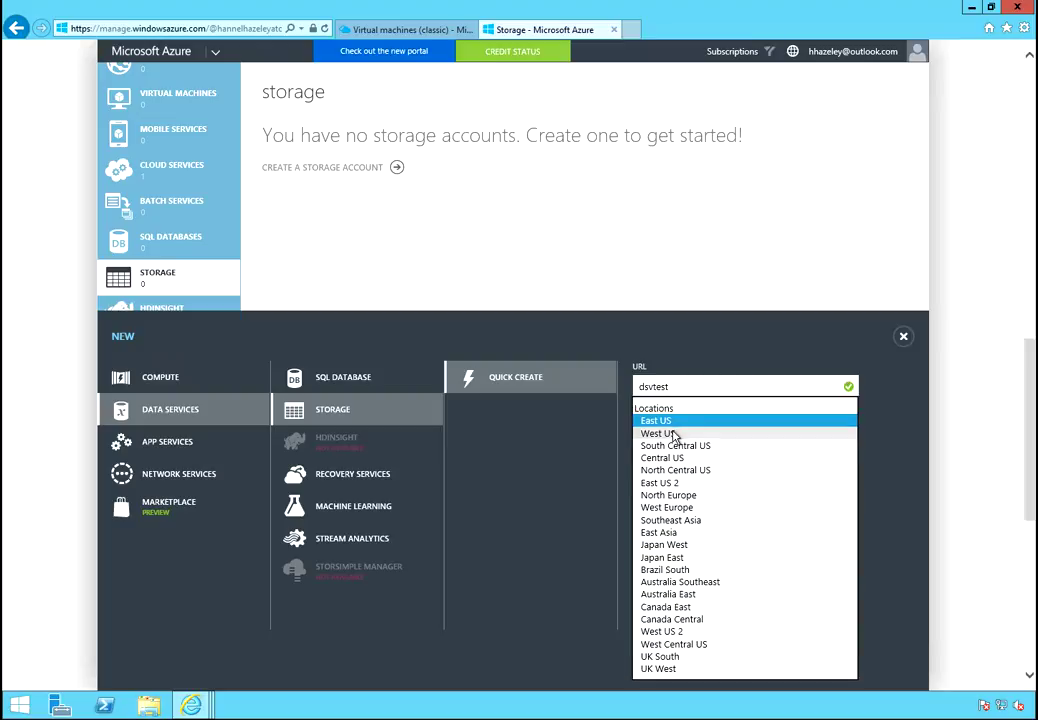
pyautogui.click(675, 437)
pyautogui.click(818, 508)
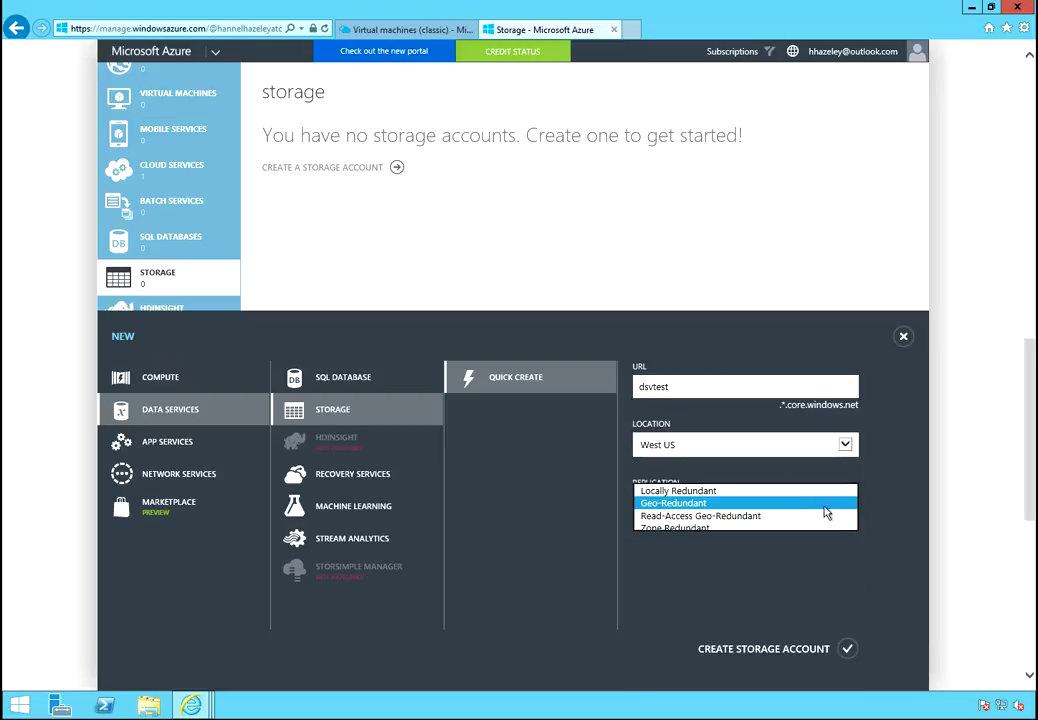
pyautogui.click(765, 491)
pyautogui.click(849, 652)
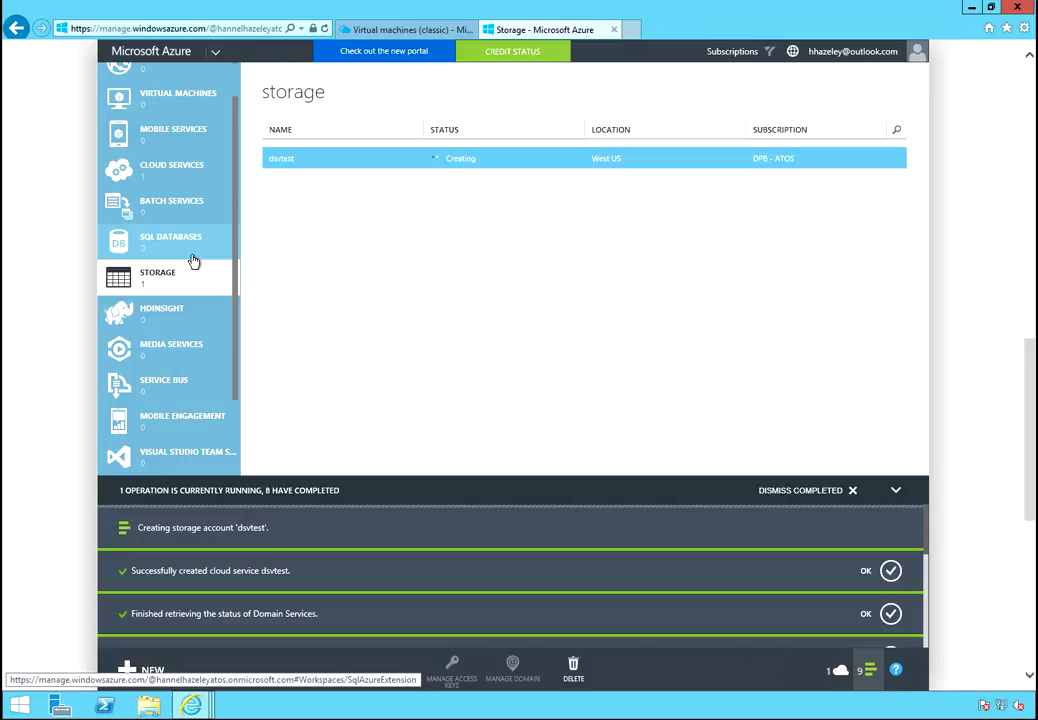
# Check the operations list and wait for dsvtest to show Online under Storage
pyautogui.scroll(2, 194, 261)
pyautogui.scroll(-5, 194, 261)
pyautogui.scroll(-3, 194, 261)
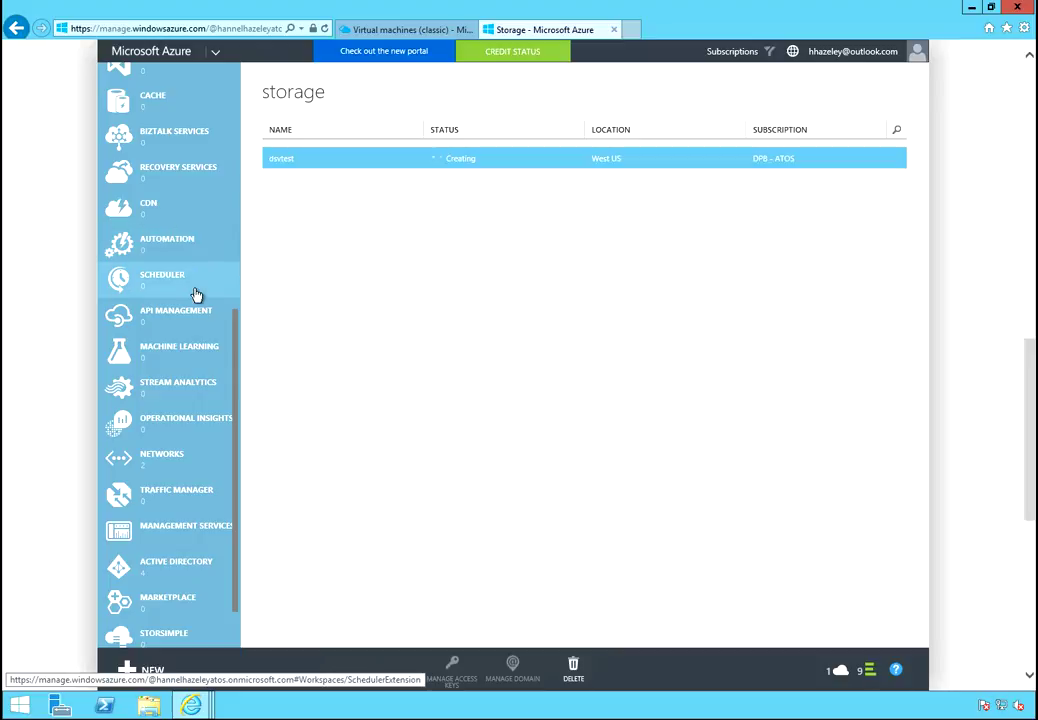
pyautogui.scroll(-1, 197, 295)
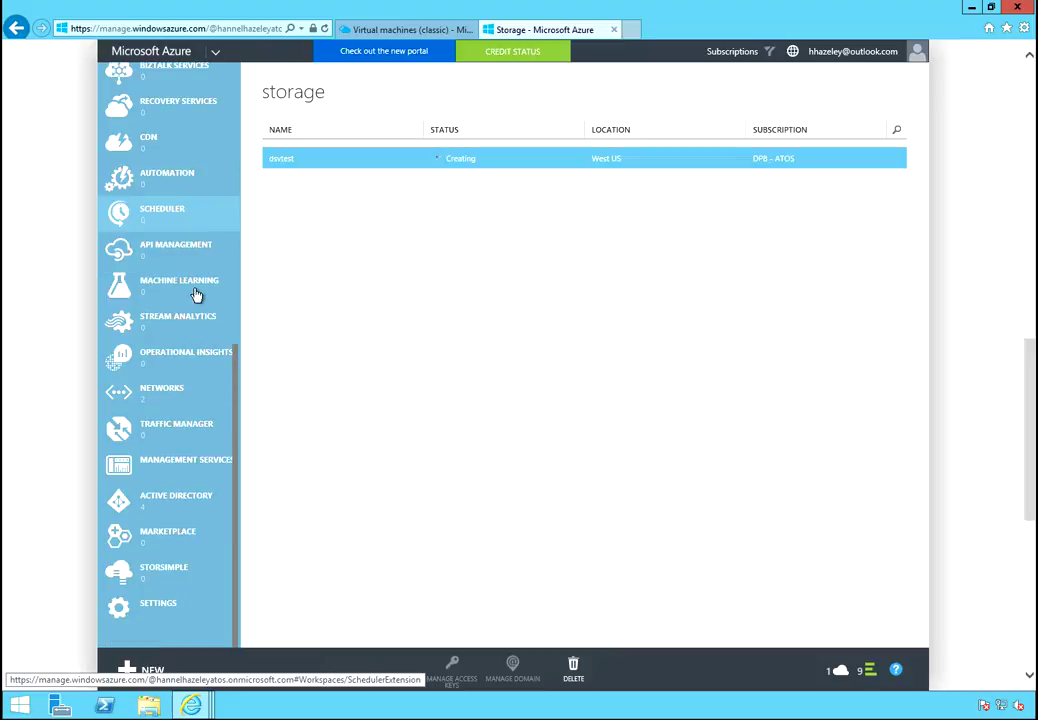
pyautogui.scroll(4, 197, 295)
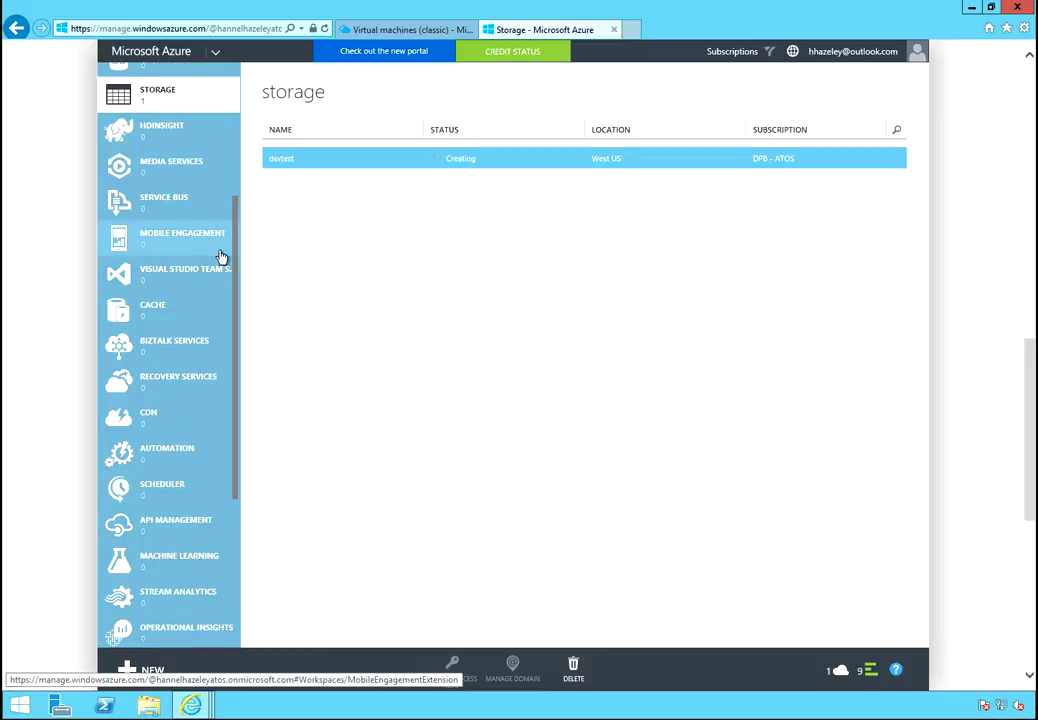
pyautogui.click(867, 674)
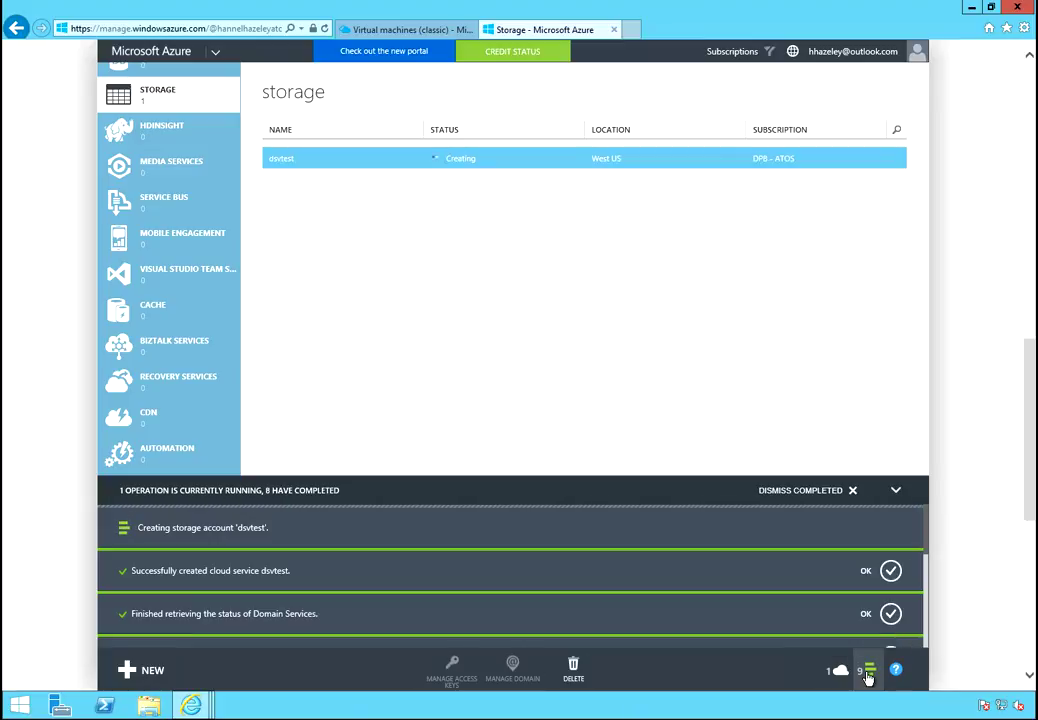
pyautogui.click(868, 677)
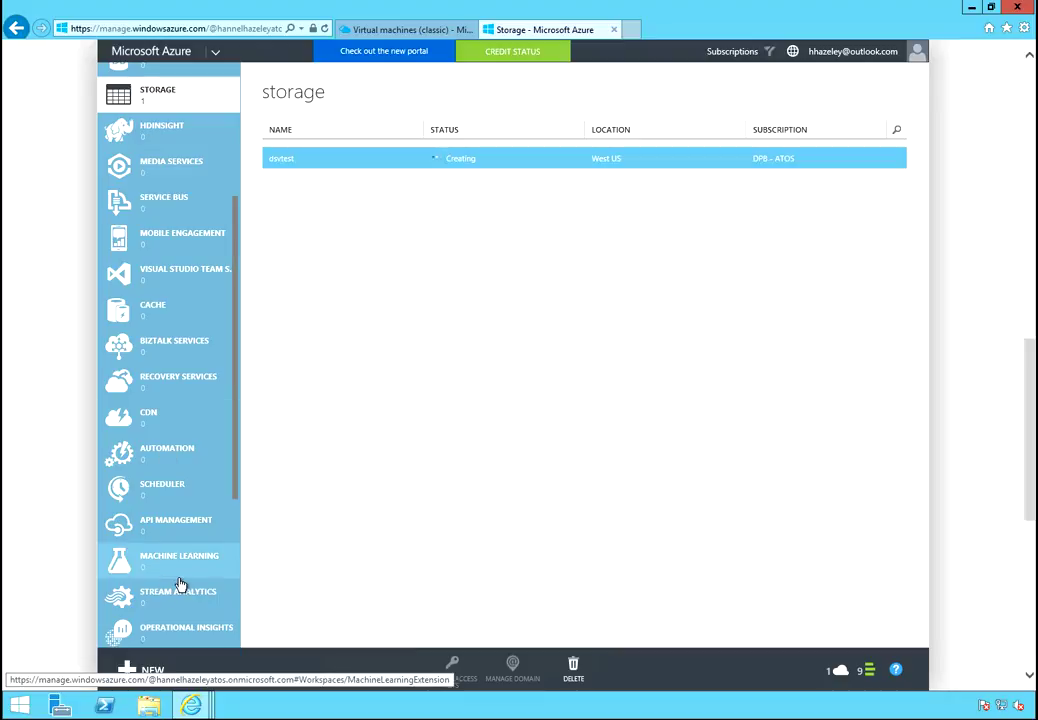
pyautogui.scroll(-2, 202, 378)
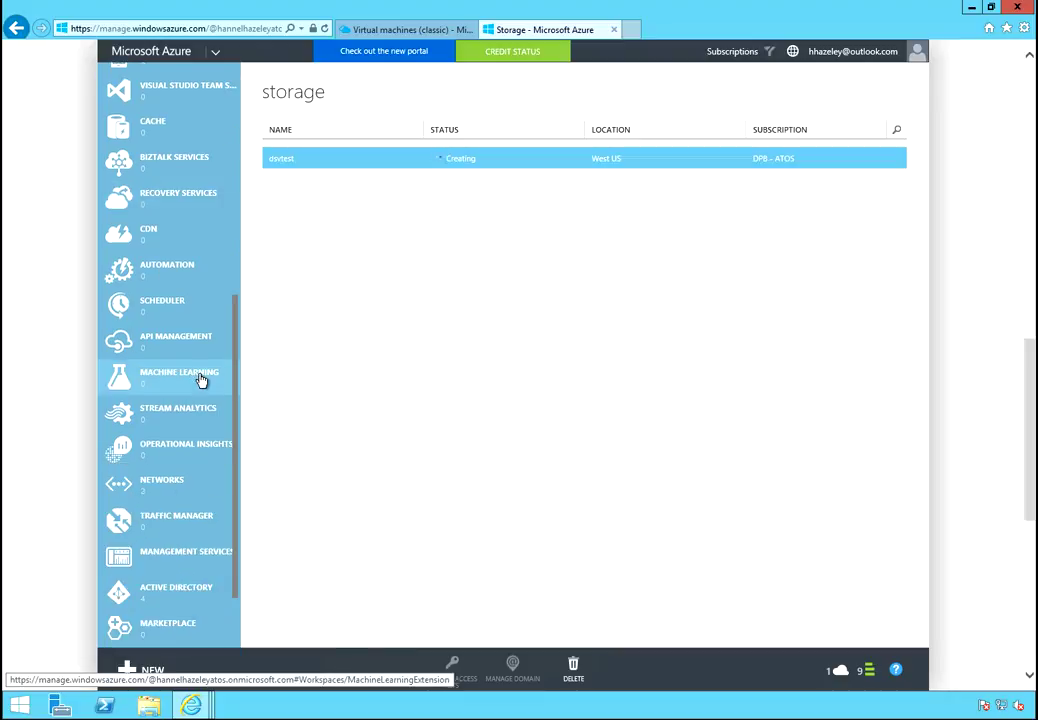
pyautogui.scroll(-1, 200, 380)
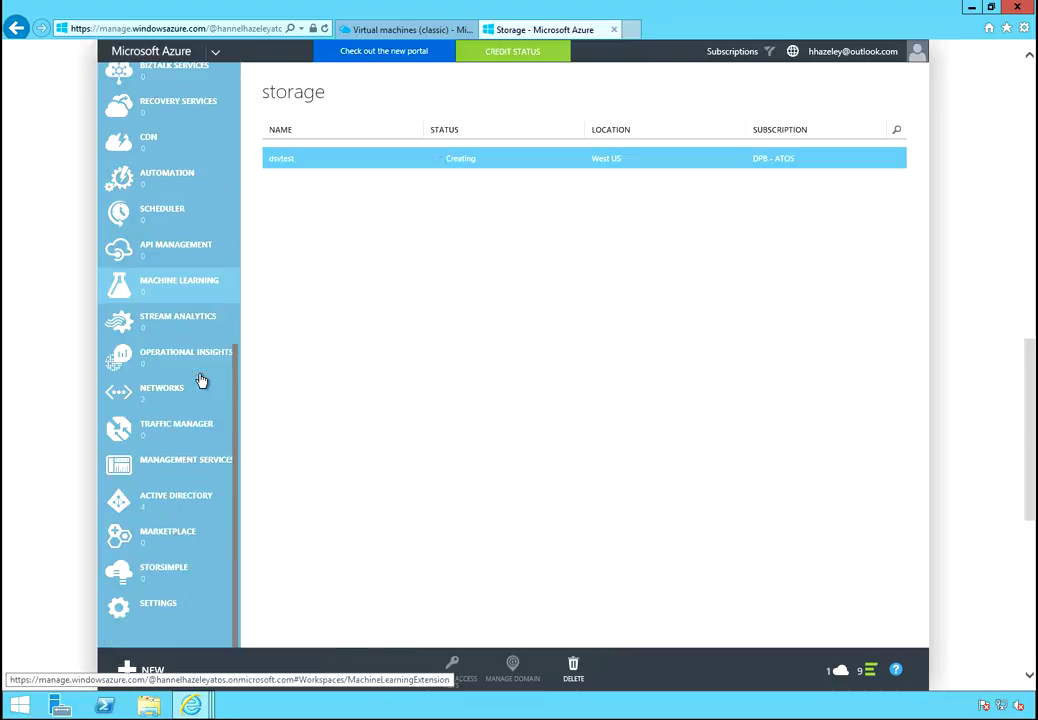
# Open the Domain Services Video directory's configuration and find the domain services section
pyautogui.click(168, 505)
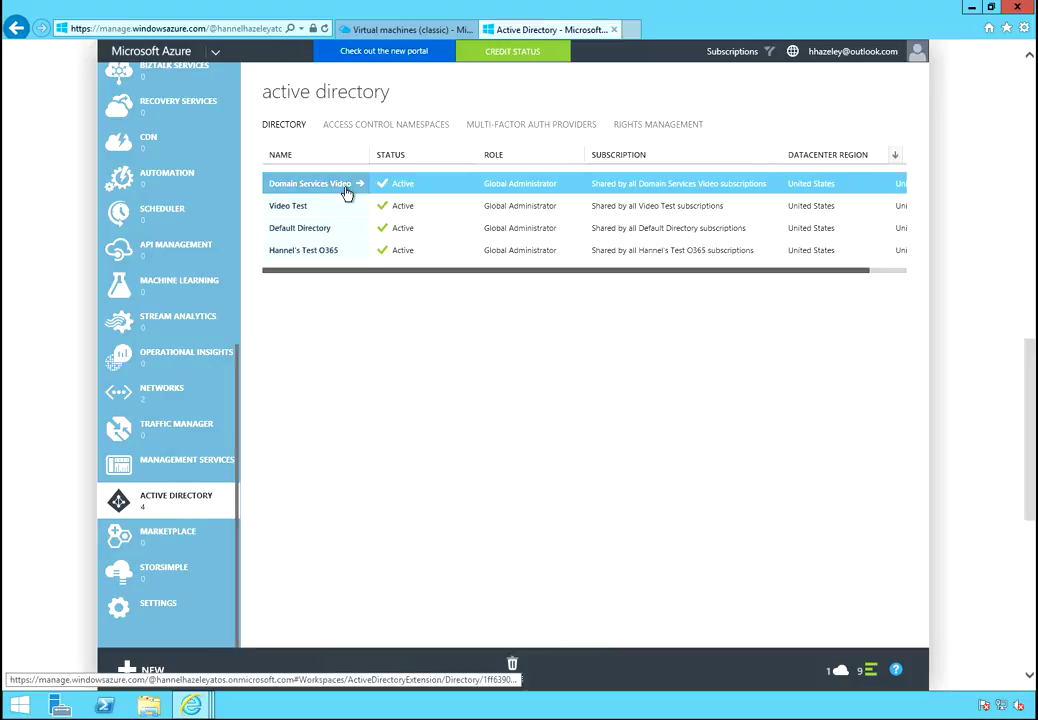
pyautogui.click(356, 186)
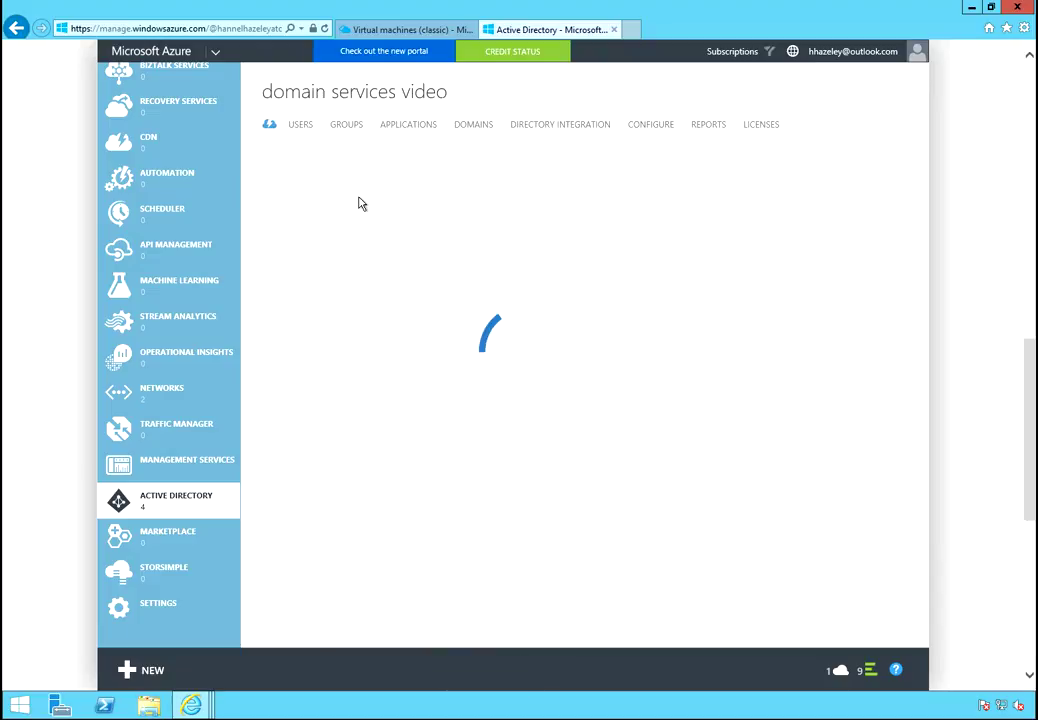
pyautogui.click(483, 128)
pyautogui.click(650, 130)
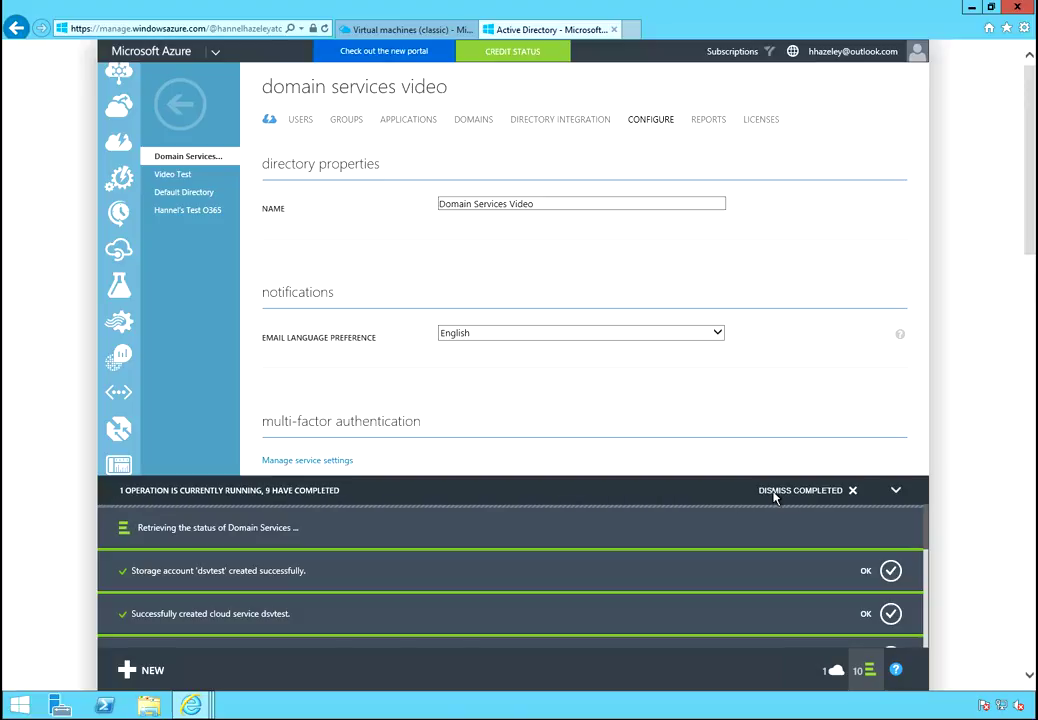
pyautogui.click(897, 493)
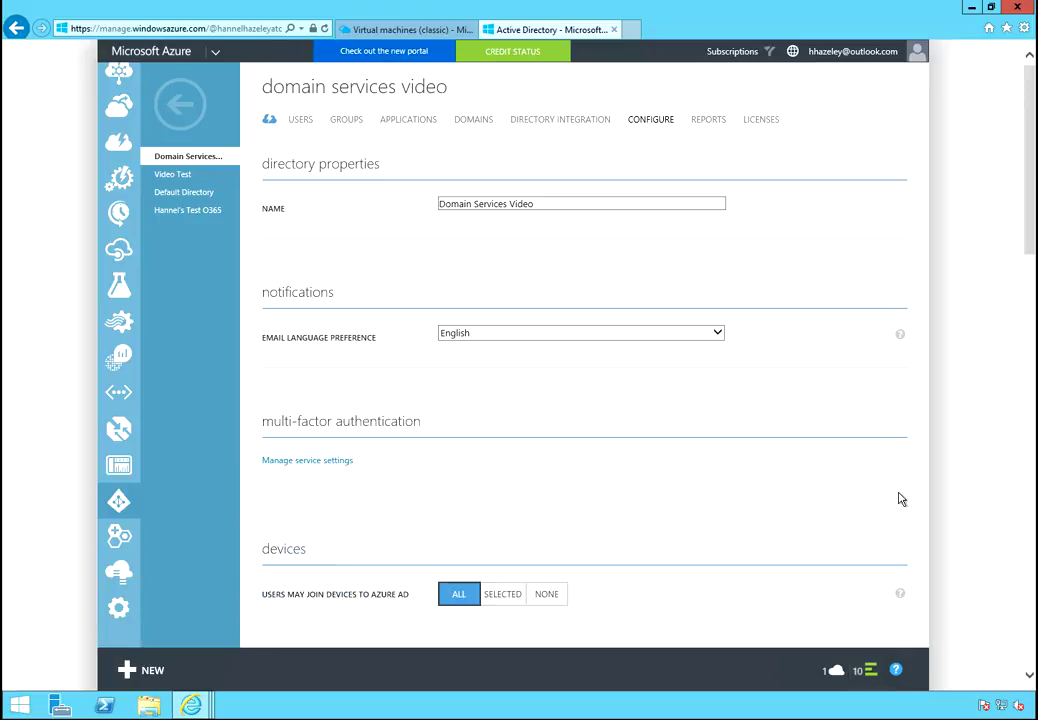
pyautogui.scroll(-10, 820, 488)
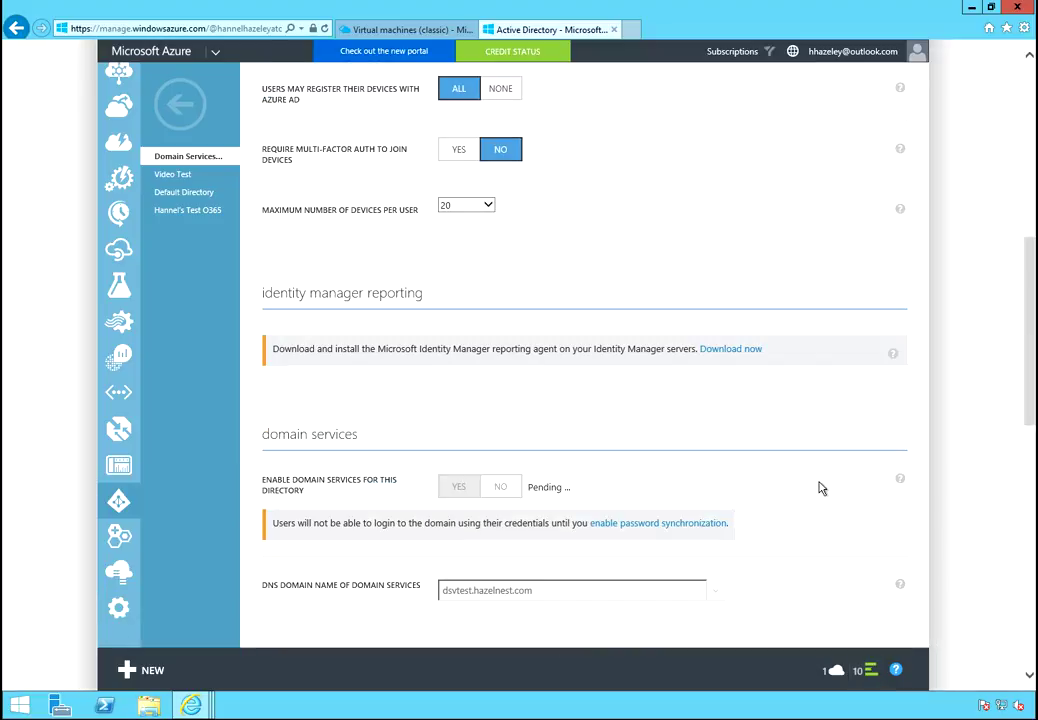
pyautogui.scroll(1, 820, 488)
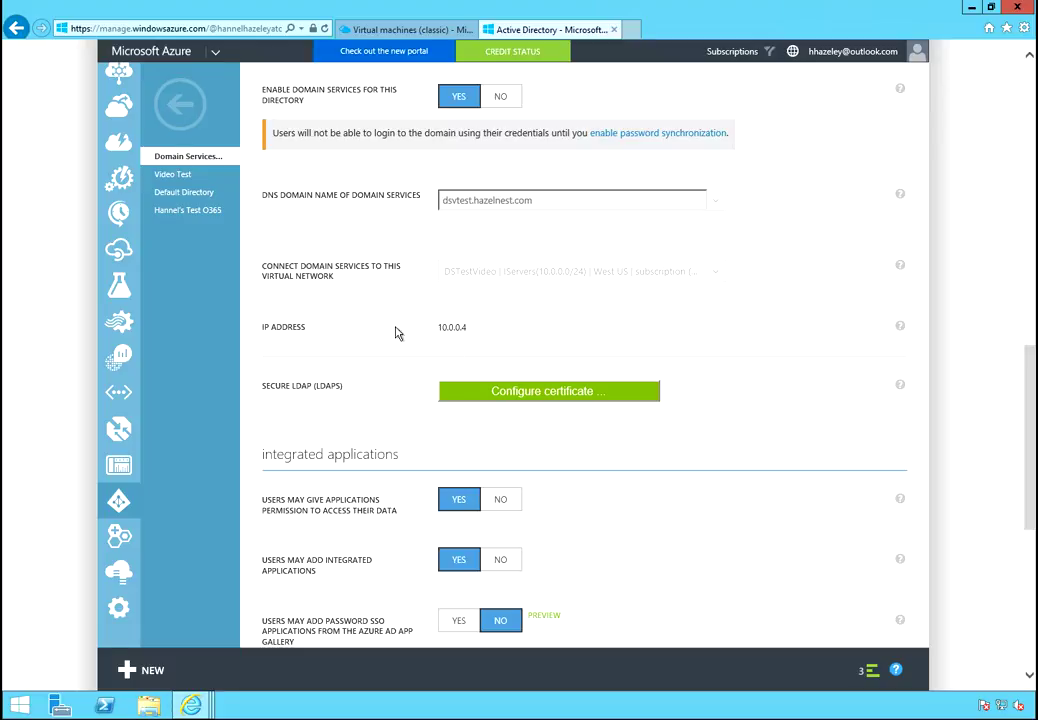
pyautogui.scroll(1, 520, 326)
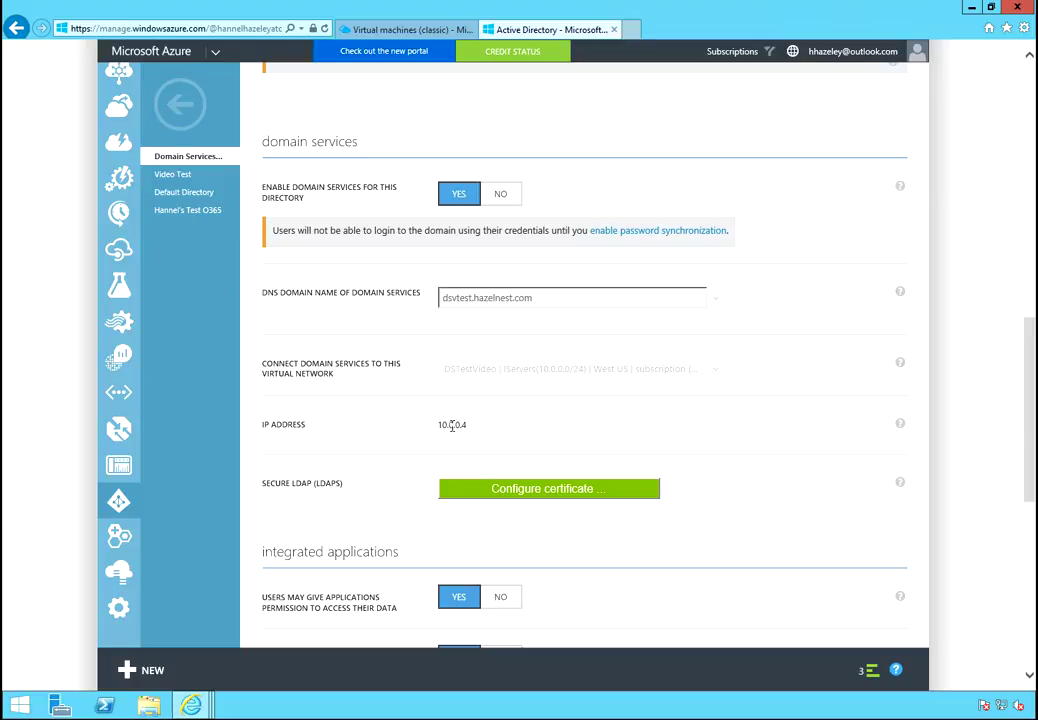
# Copy the domain services IP address 10.0.0.4
pyautogui.doubleClick(447, 428)
pyautogui.rightClick(438, 430)
pyautogui.click(352, 446)
pyautogui.click(191, 706)
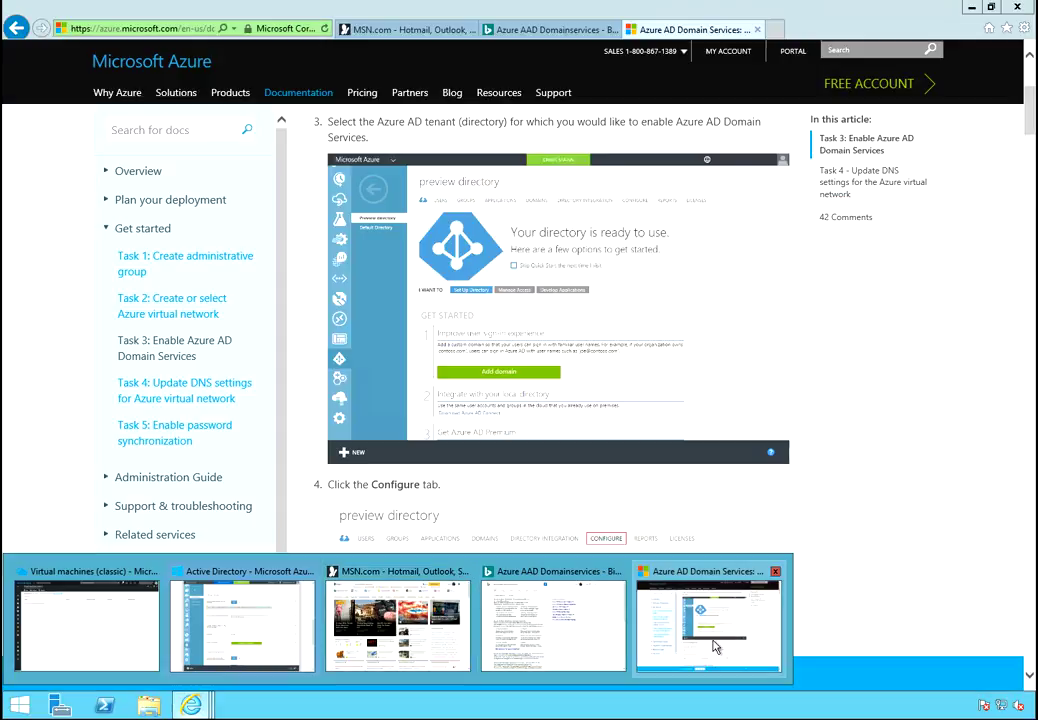
# Read steps 6–13 of the enable-domain-services docs, highlighting step 12 about the first IP address
pyautogui.click(726, 642)
pyautogui.scroll(-15, 690, 440)
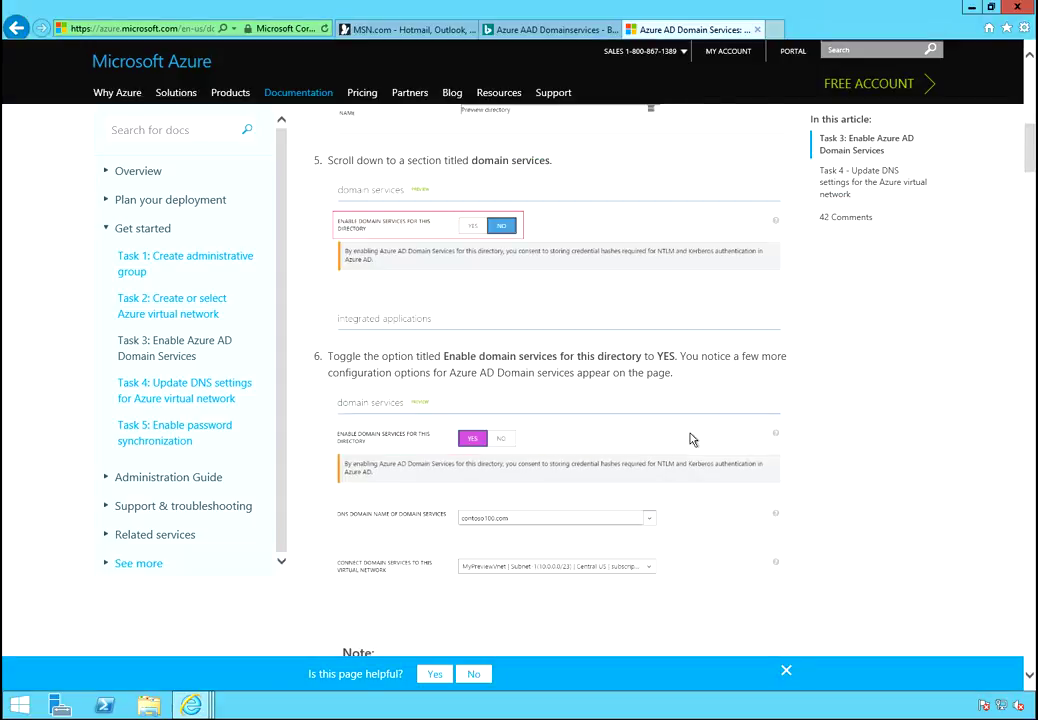
pyautogui.scroll(2, 688, 440)
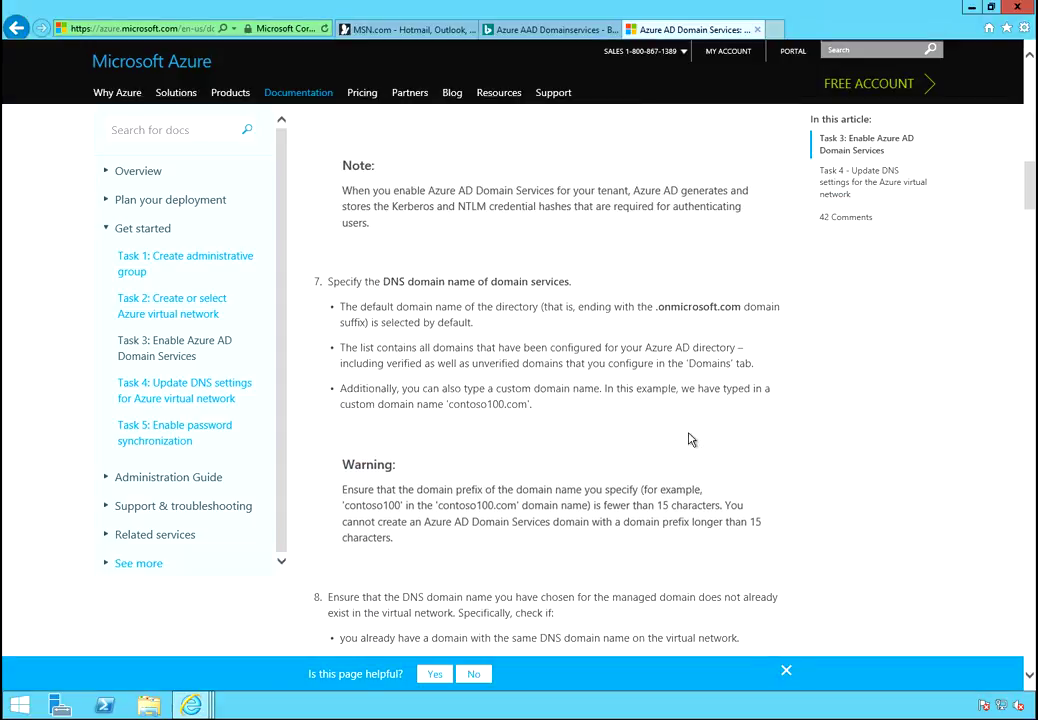
pyautogui.scroll(3, 688, 440)
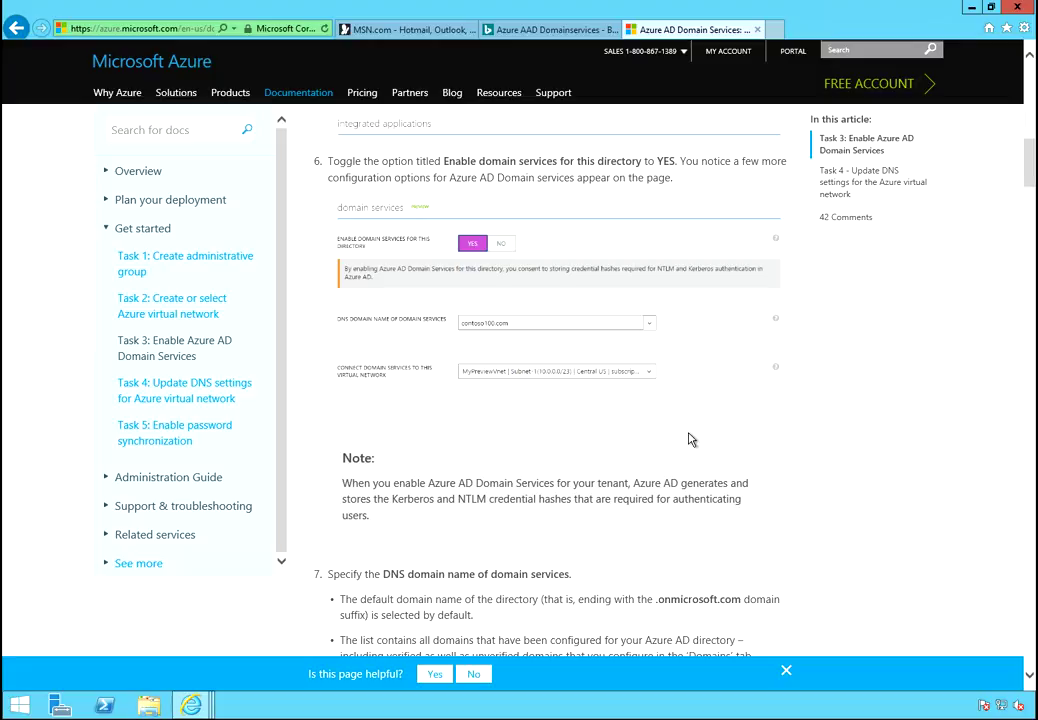
pyautogui.scroll(-15, 688, 440)
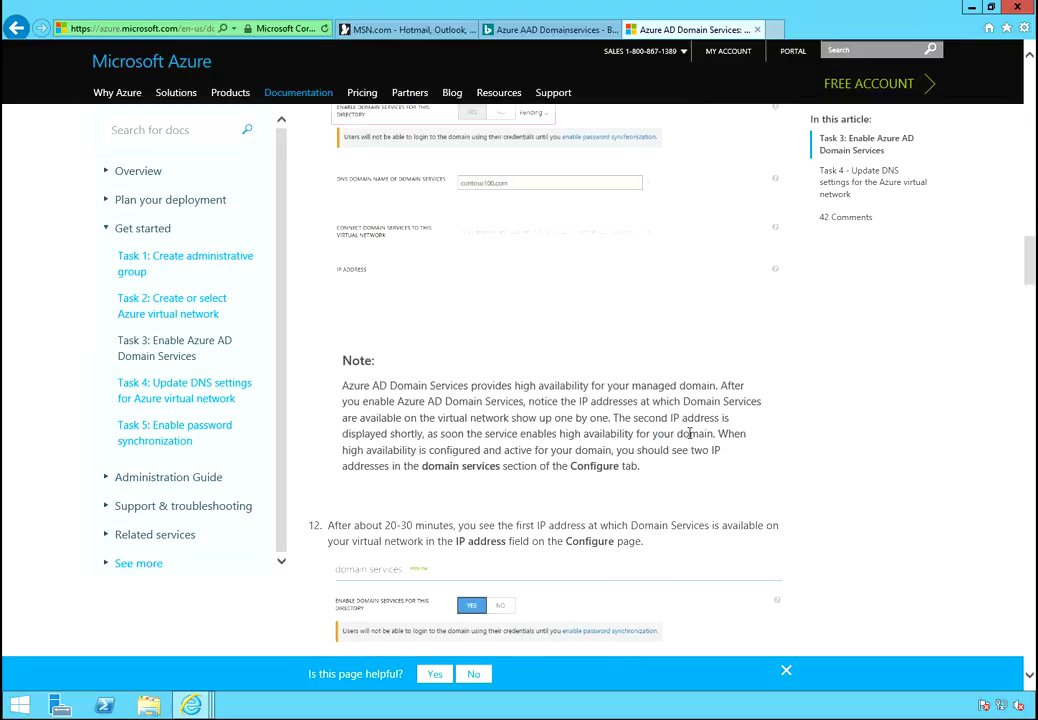
pyautogui.scroll(-5, 688, 433)
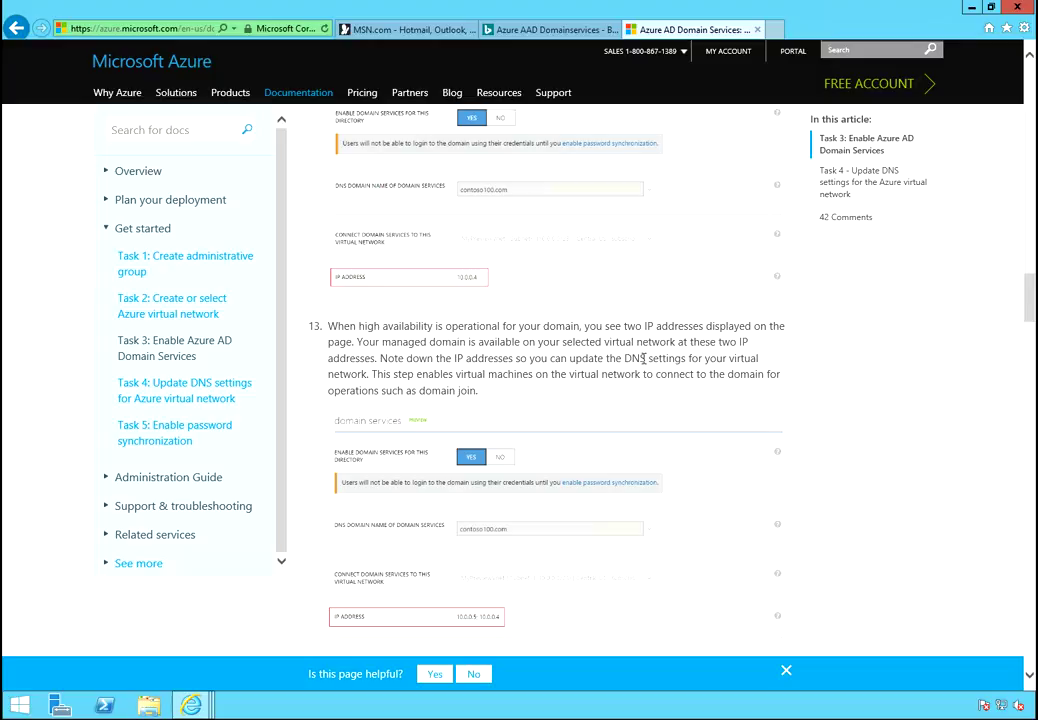
pyautogui.scroll(3, 500, 357)
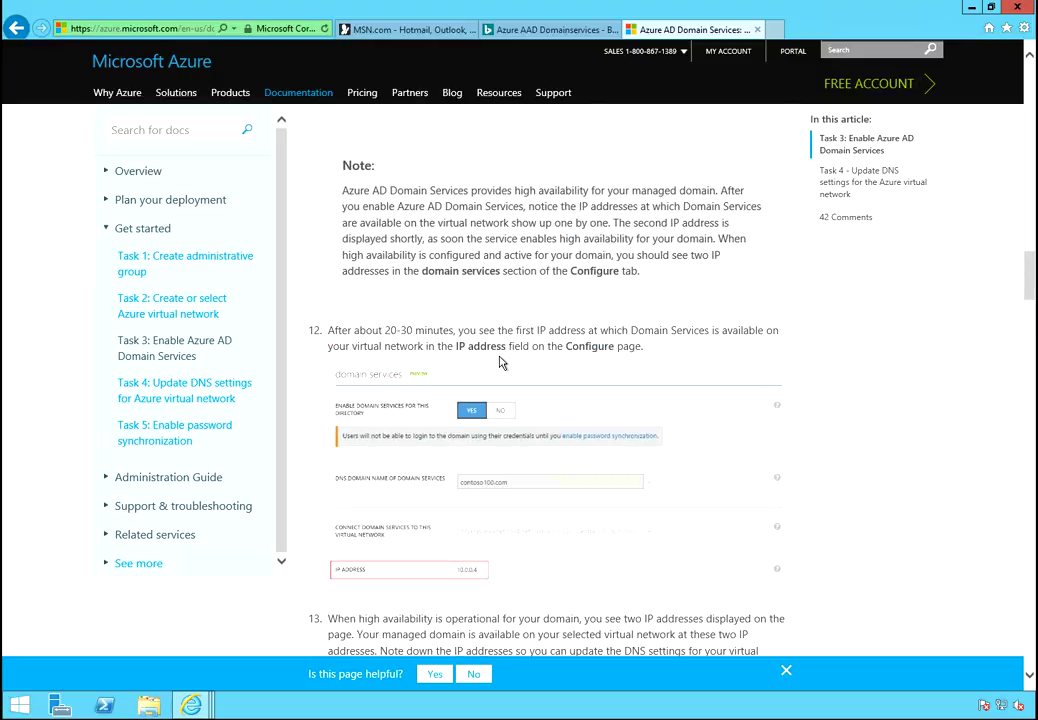
pyautogui.moveTo(352, 328); pyautogui.dragTo(662, 350)
pyautogui.scroll(-8, 605, 508)
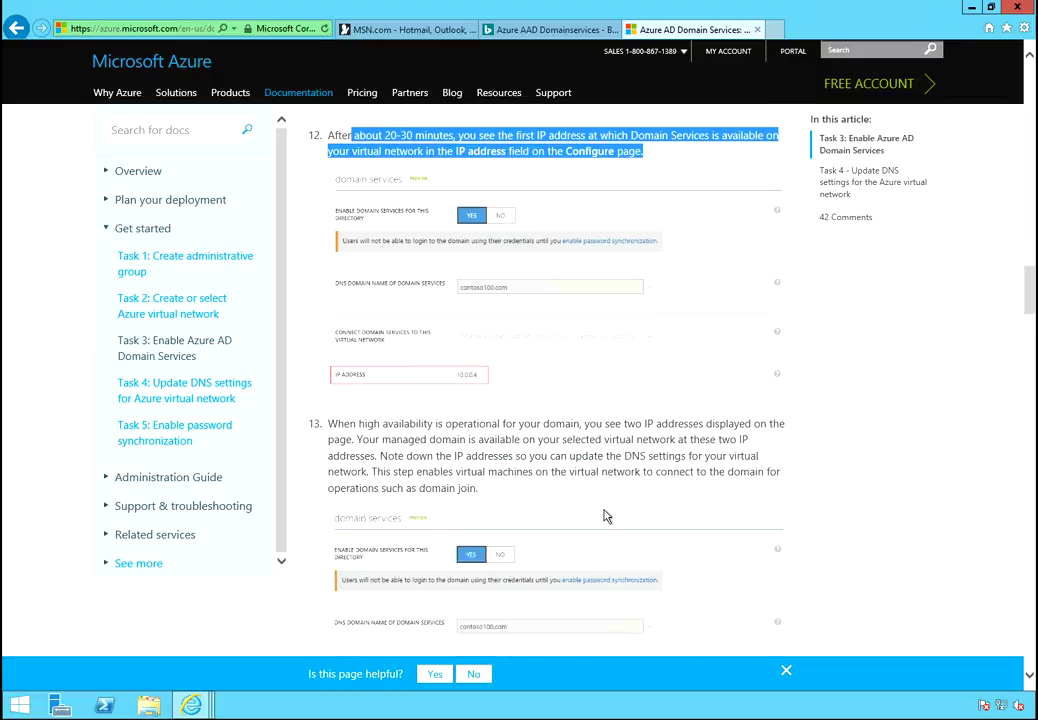
pyautogui.scroll(1, 604, 516)
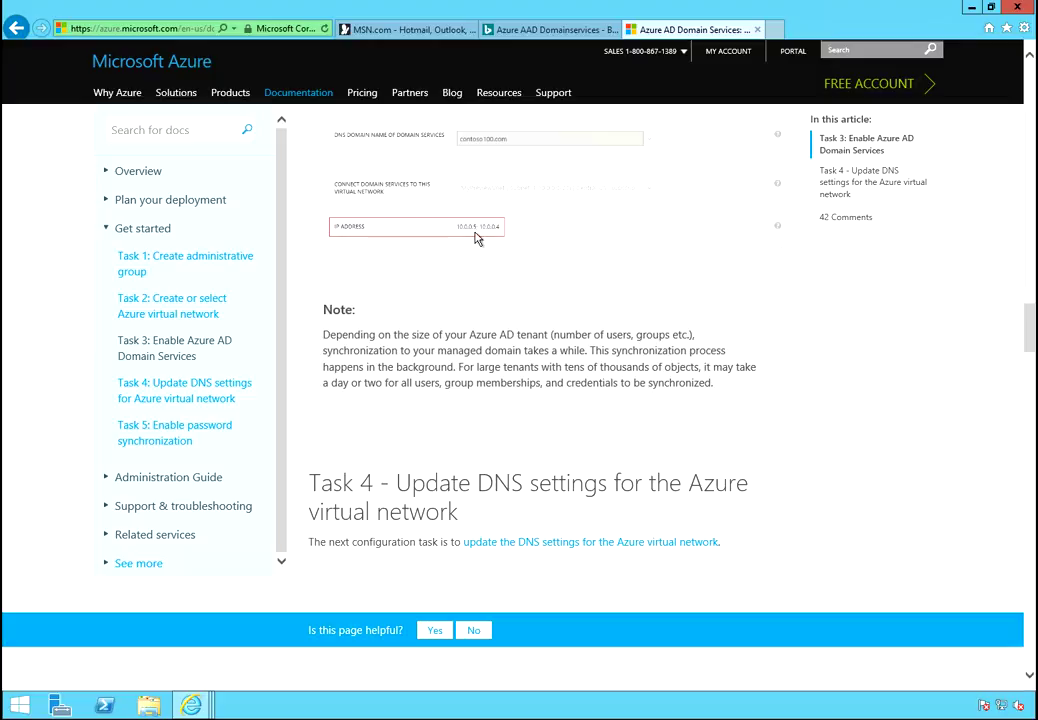
# Open the guide on updating the virtual network's DNS settings, then return to the portal page
pyautogui.click(494, 545)
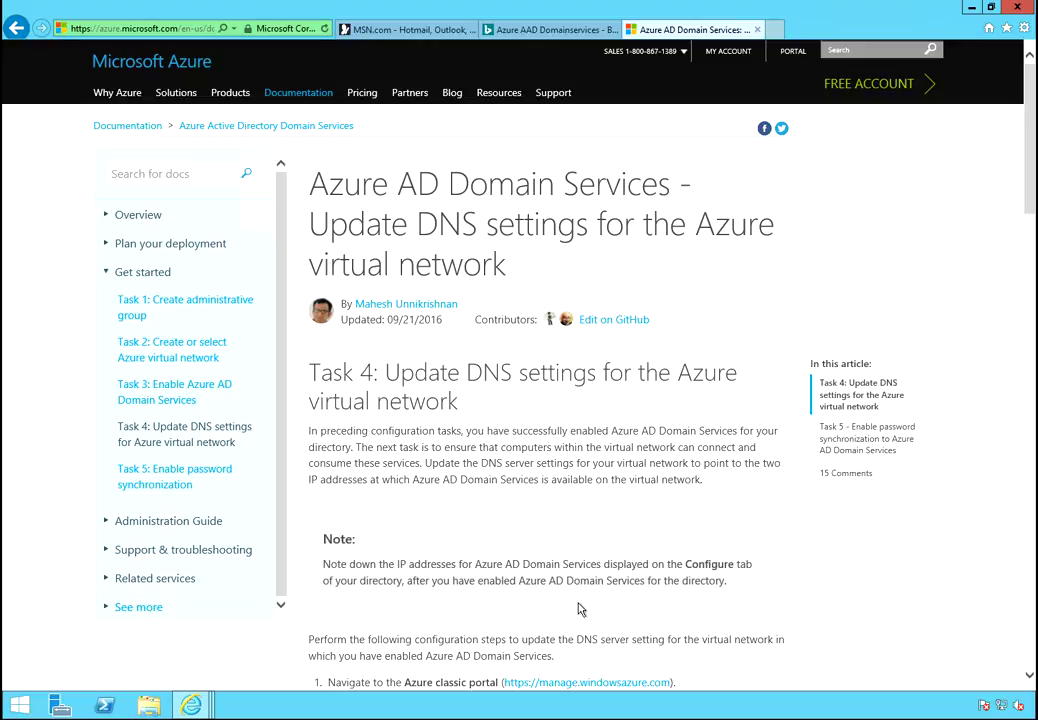
pyautogui.scroll(-6, 578, 609)
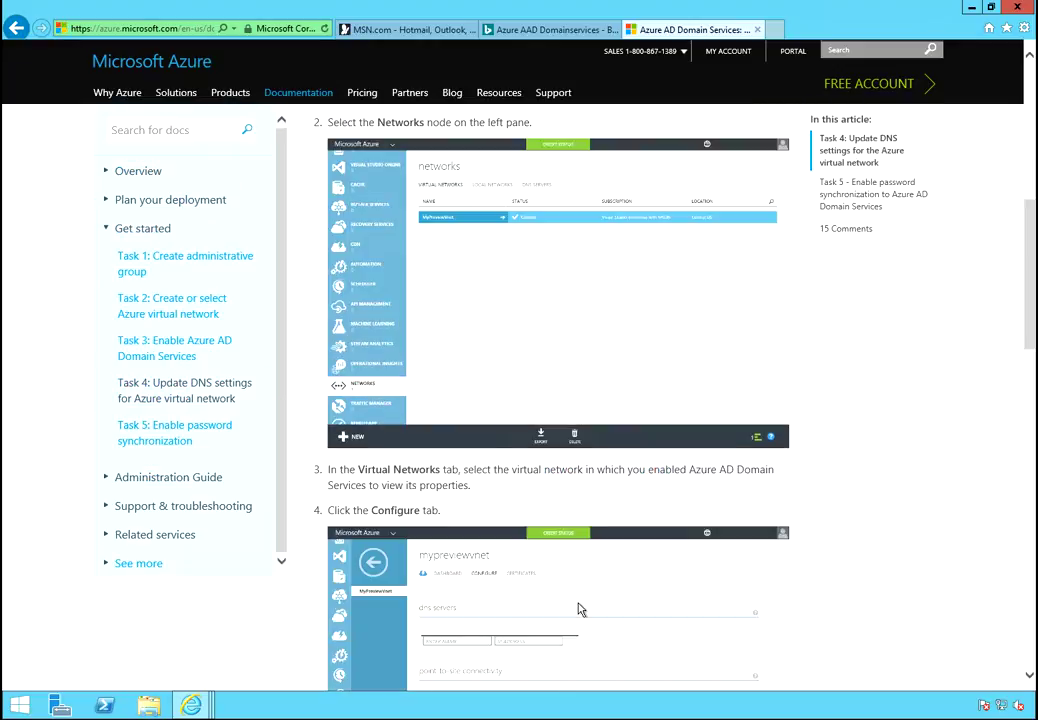
pyautogui.scroll(-6, 548, 400)
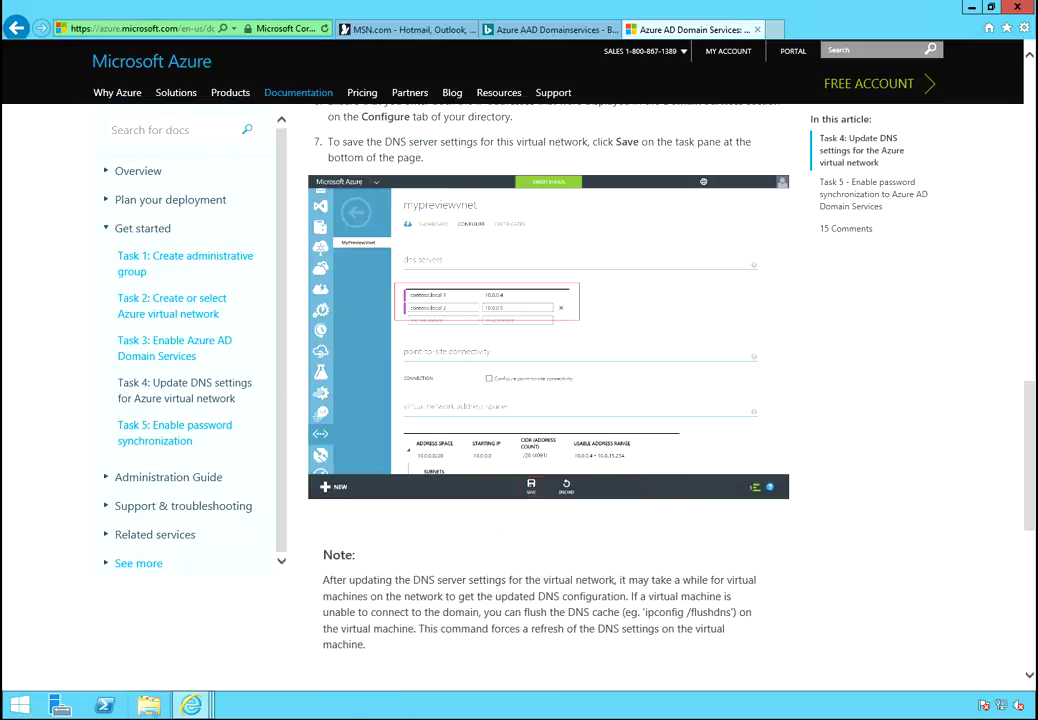
pyautogui.click(195, 708)
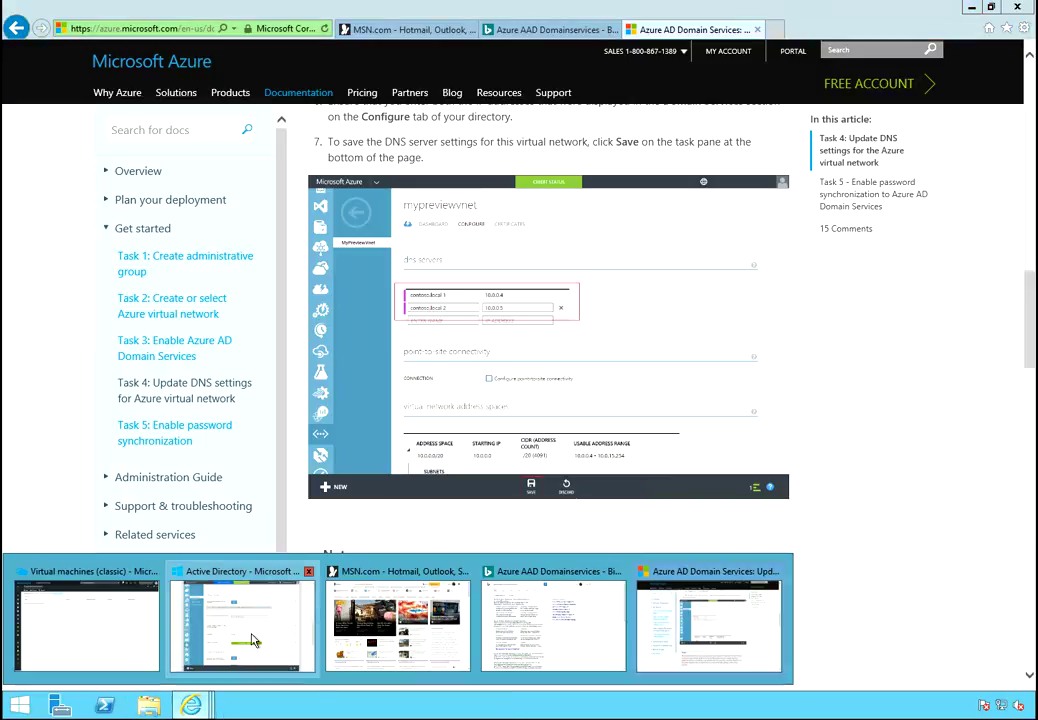
pyautogui.click(204, 648)
# Open the DSTestVideo virtual network's configuration settings
pyautogui.click(118, 394)
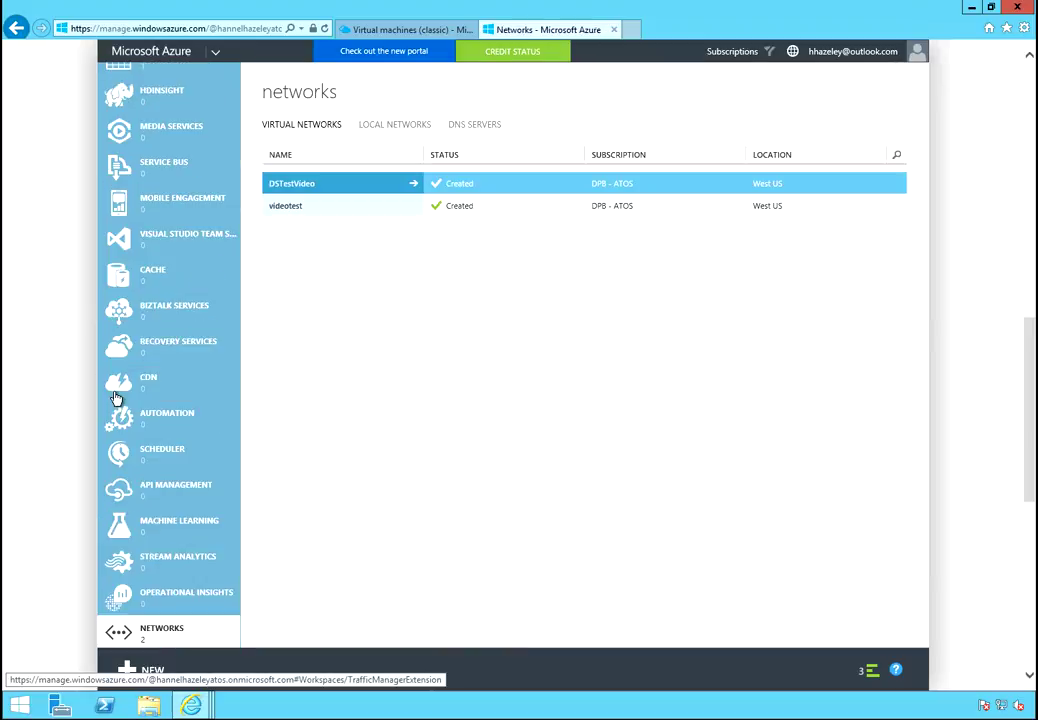
pyautogui.click(371, 185)
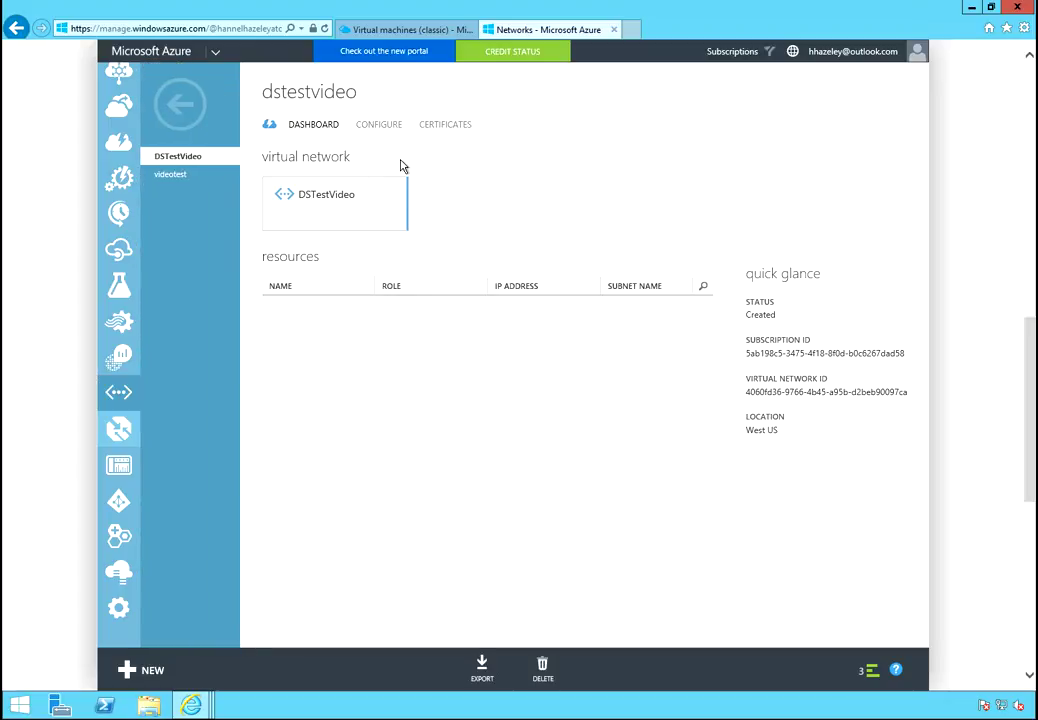
pyautogui.click(382, 126)
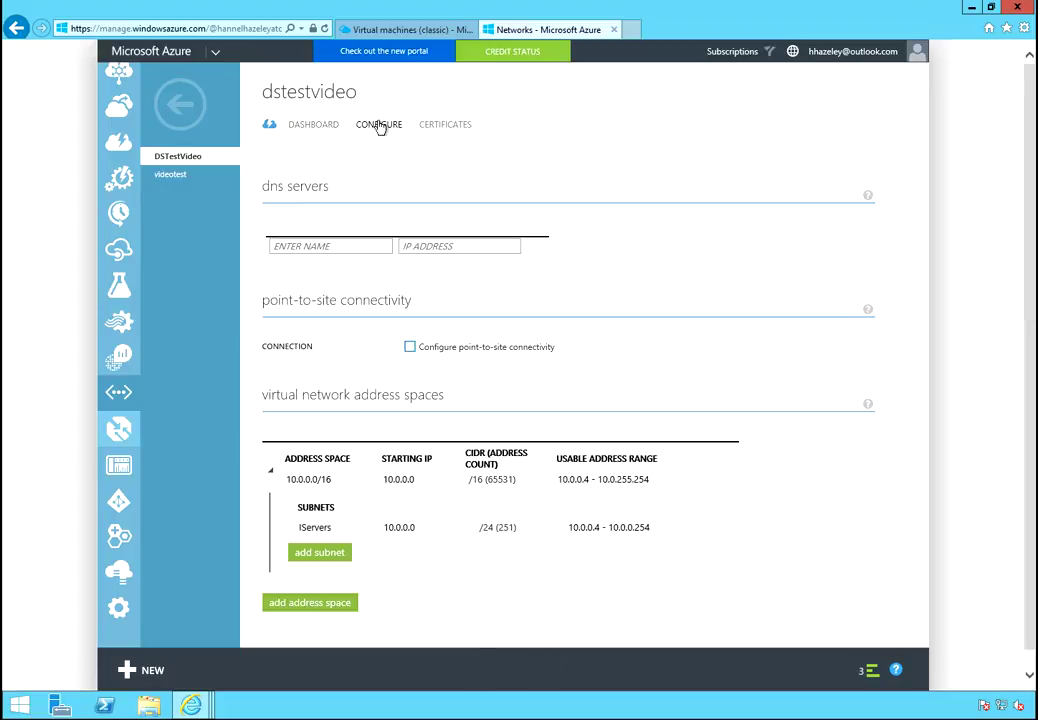
# Add the first DNS server, DNS1, at 10.0.0.4
pyautogui.click(452, 245)
pyautogui.write('10.0.0.4')
pyautogui.click(302, 241)
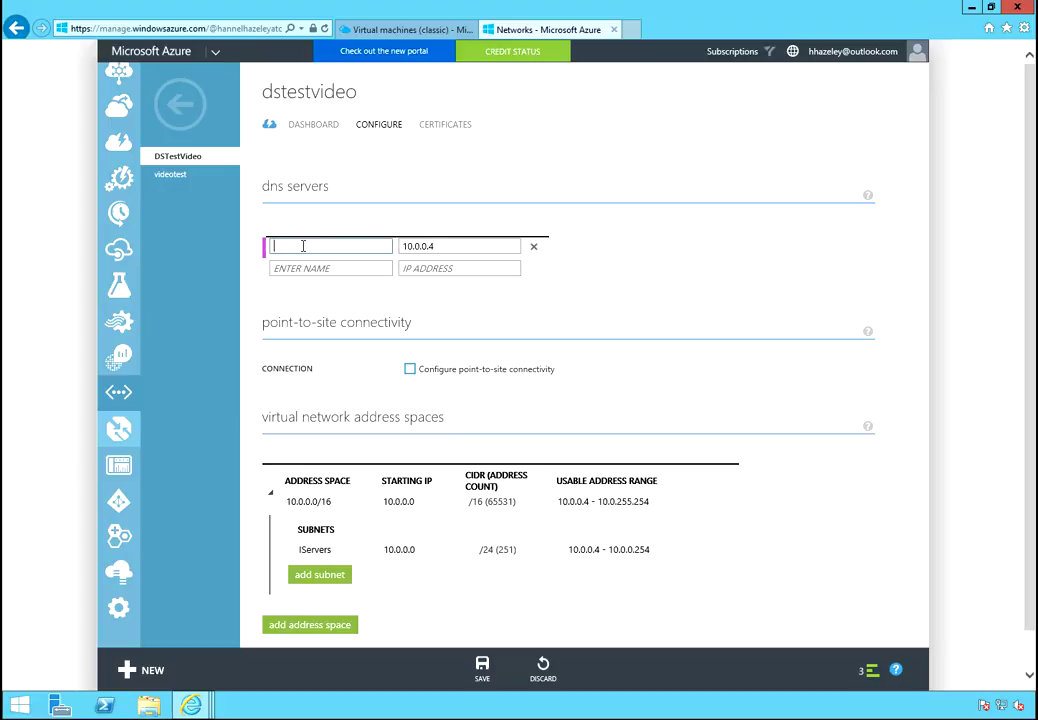
pyautogui.press('Tab')
pyautogui.press('Tab')
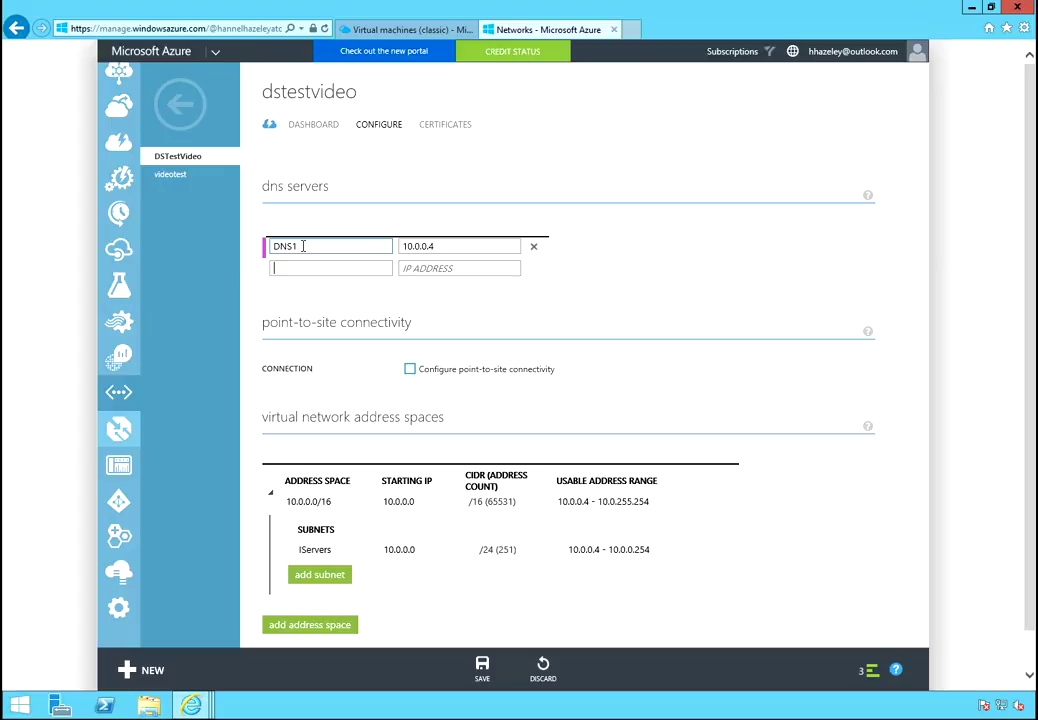
# Add the second DNS server, DNS2, at 10.0.0.5
pyautogui.write('D')
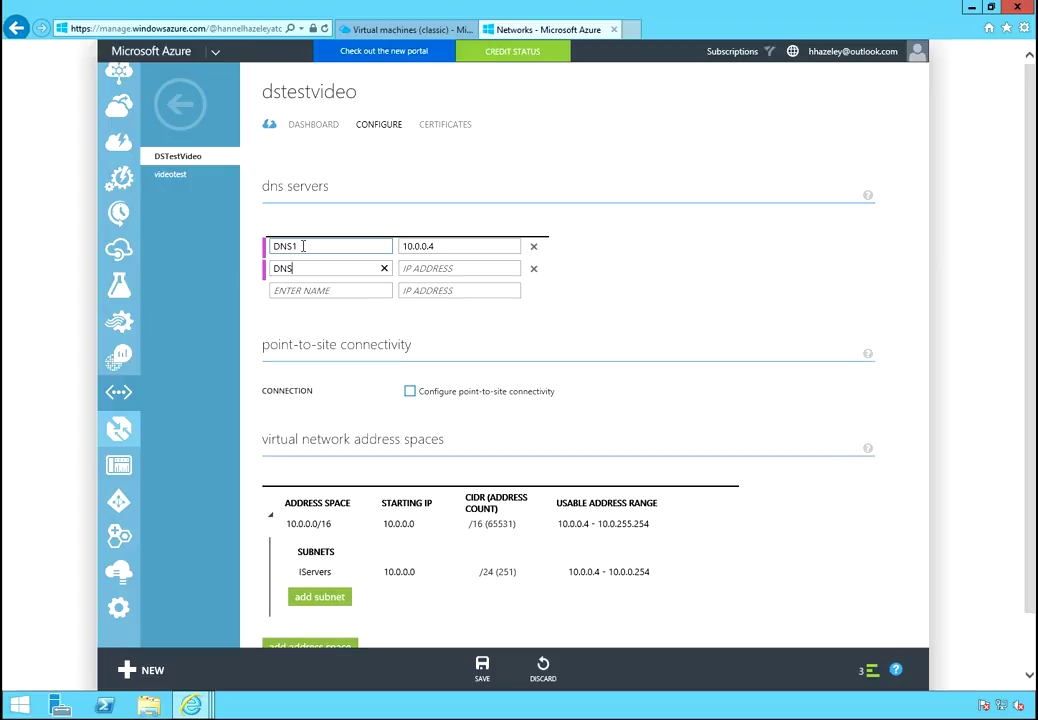
pyautogui.press('Tab')
pyautogui.hotkey('shift', 'Tab')
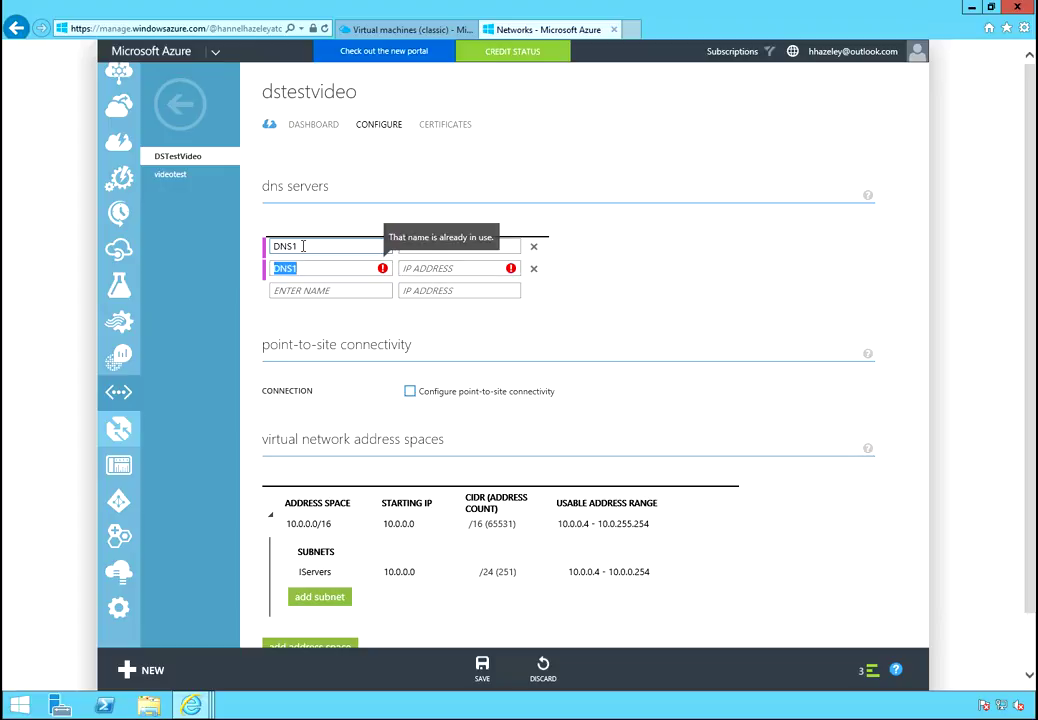
pyautogui.press('End')
pyautogui.write('=2')
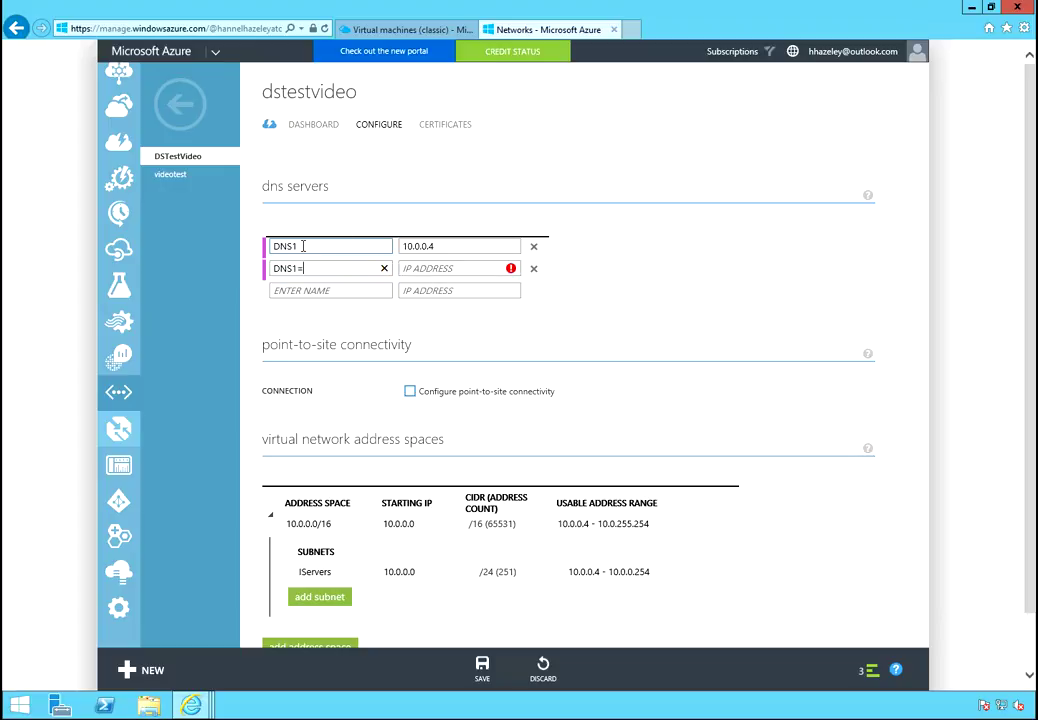
pyautogui.press('Tab')
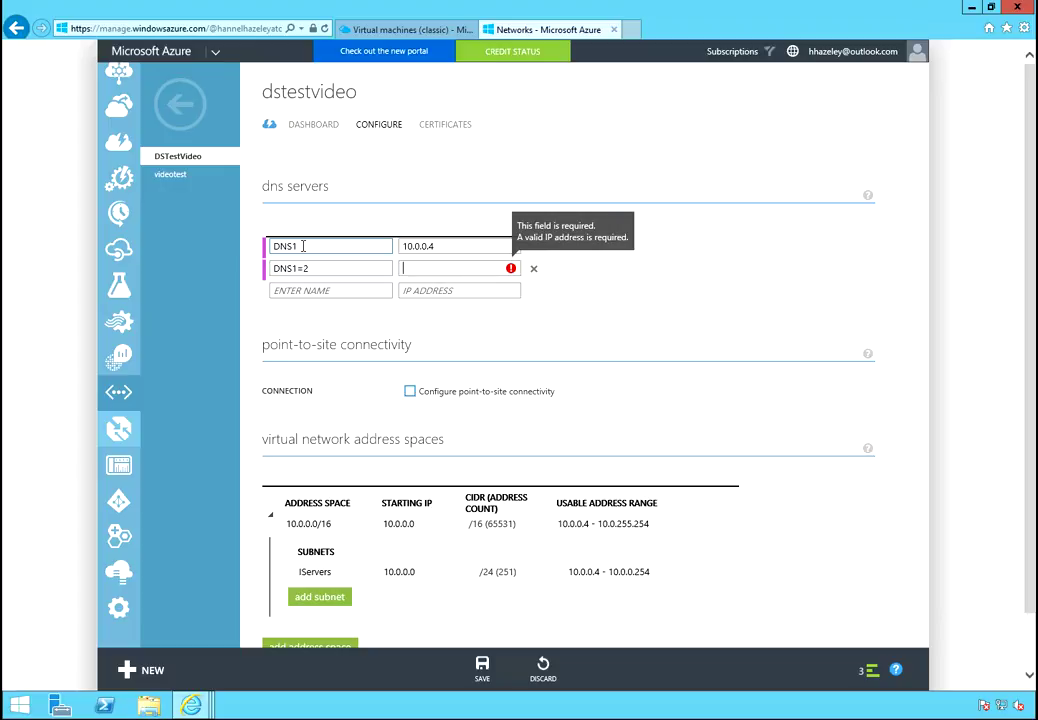
pyautogui.write('10.0.0.4')
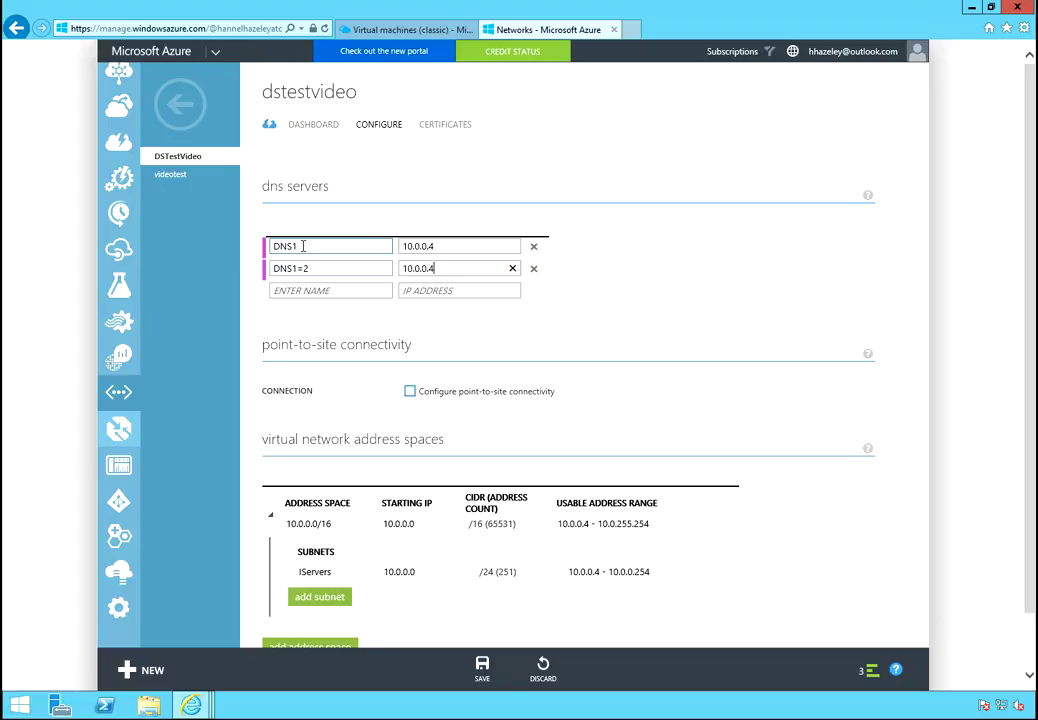
pyautogui.click(334, 271)
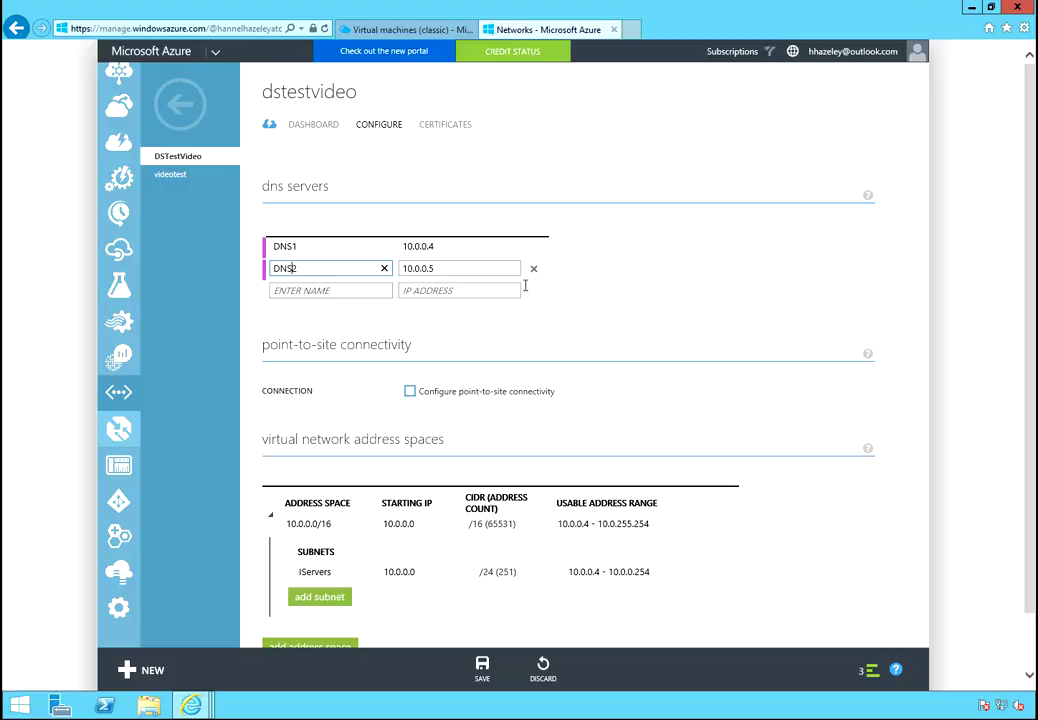
pyautogui.scroll(-1, 725, 326)
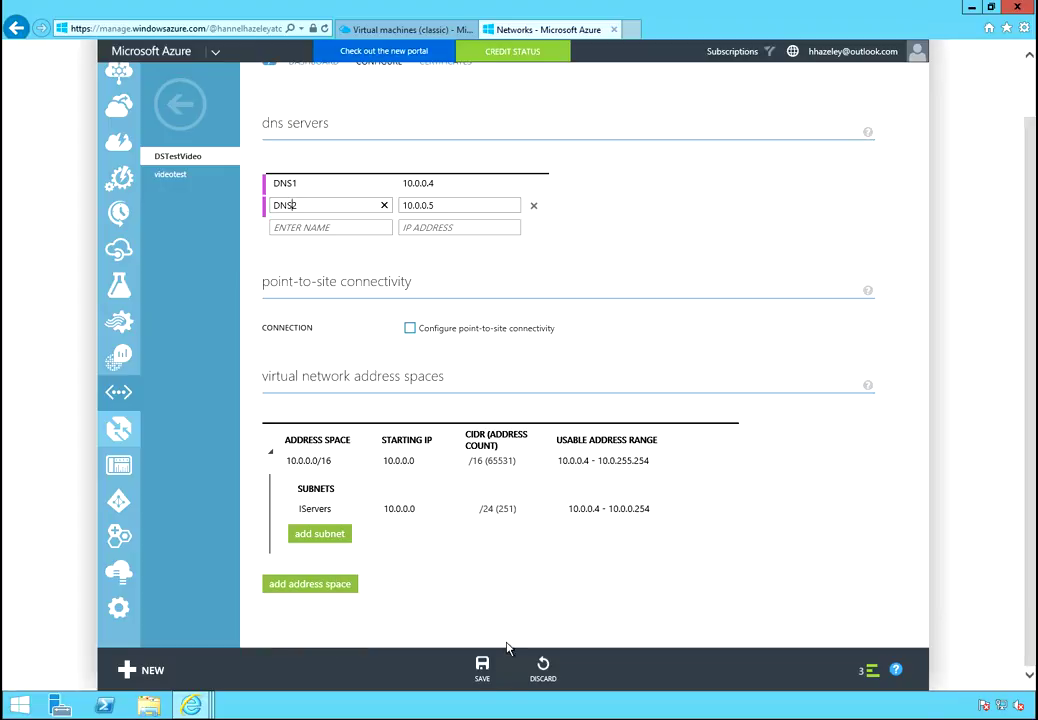
# Save the DNS1 and DNS2 entries to DSTestVideo, confirming the brief disruption
pyautogui.click(482, 668)
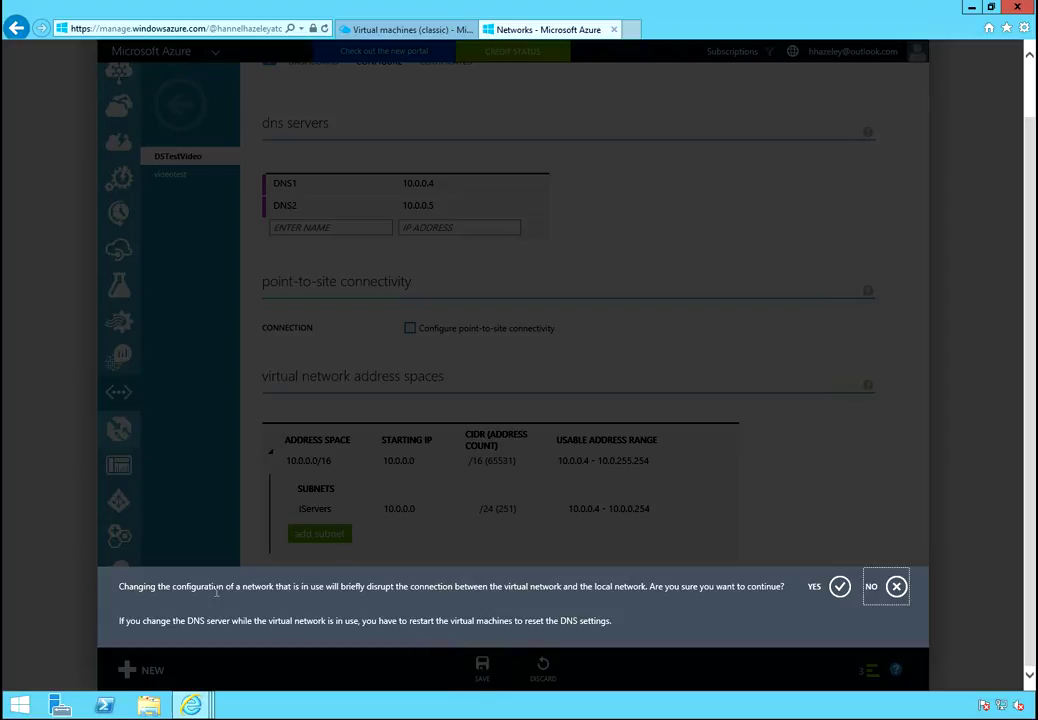
pyautogui.click(840, 588)
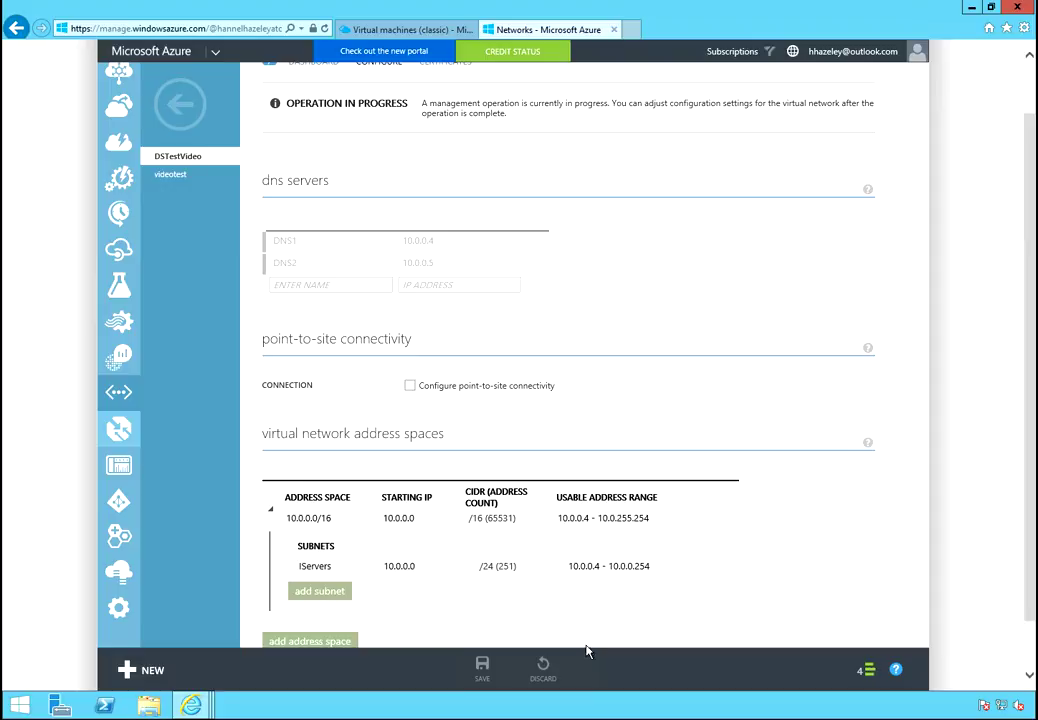
# Switch to the Azure AD Domain Services documentation and locate Task 5
pyautogui.moveTo(190, 706)
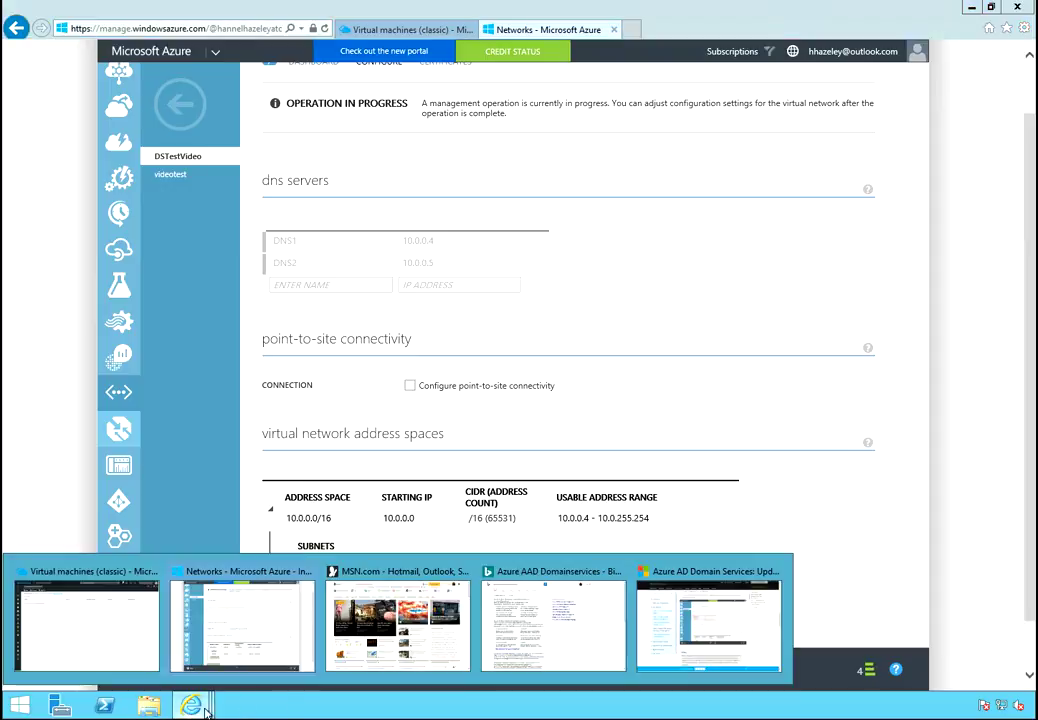
pyautogui.click(733, 633)
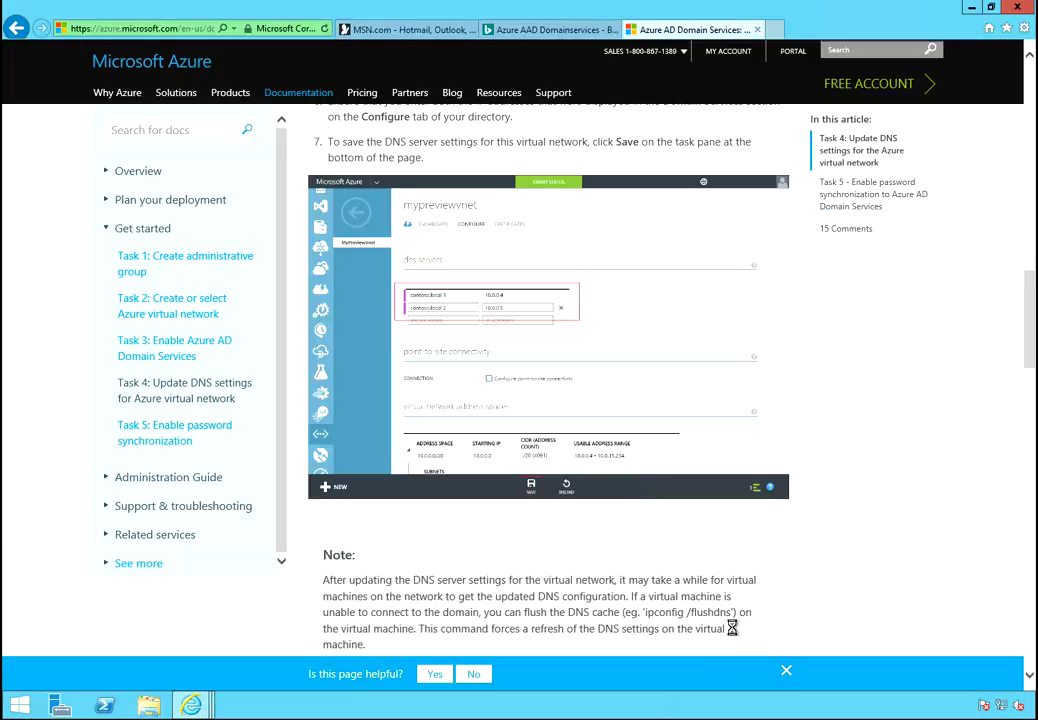
pyautogui.scroll(-5, 551, 507)
pyautogui.scroll(4, 551, 508)
pyautogui.scroll(-1, 551, 508)
pyautogui.scroll(3, 551, 508)
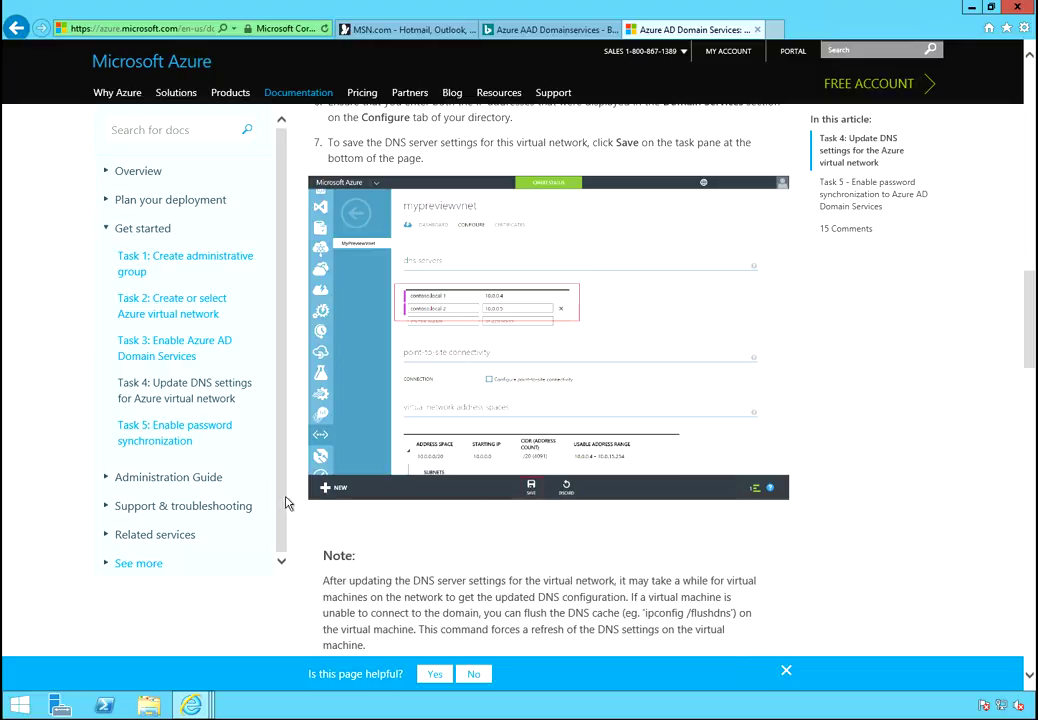
pyautogui.scroll(-5, 491, 491)
pyautogui.scroll(4, 491, 491)
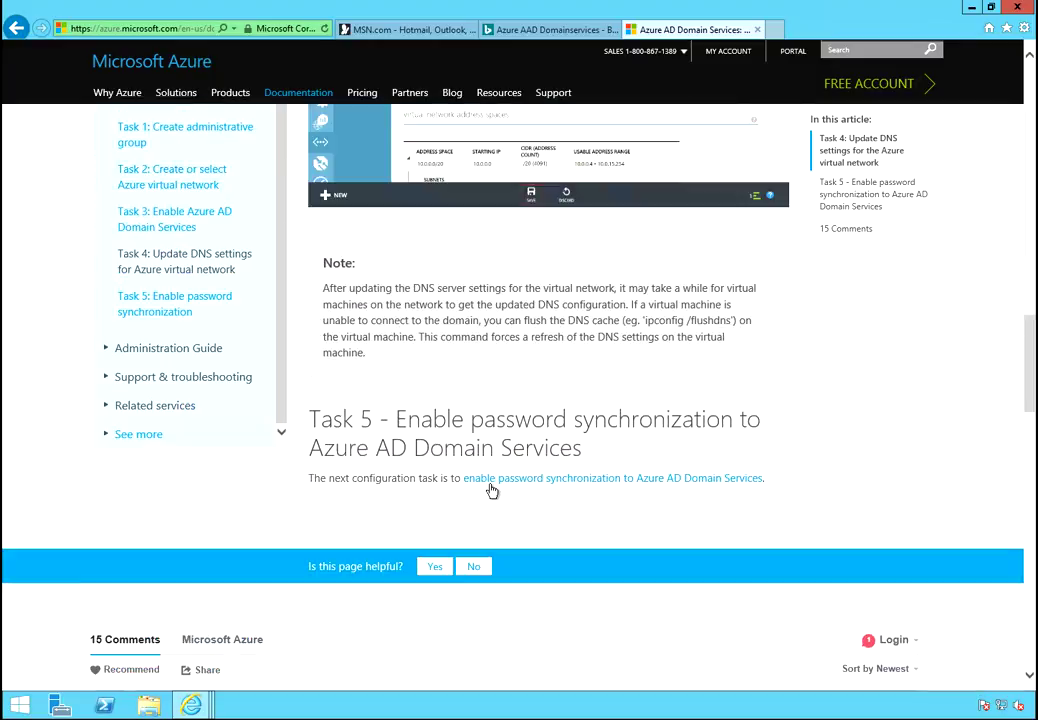
# Open and read the 'enable password synchronization' article for a cloud-only tenant
pyautogui.click(548, 480)
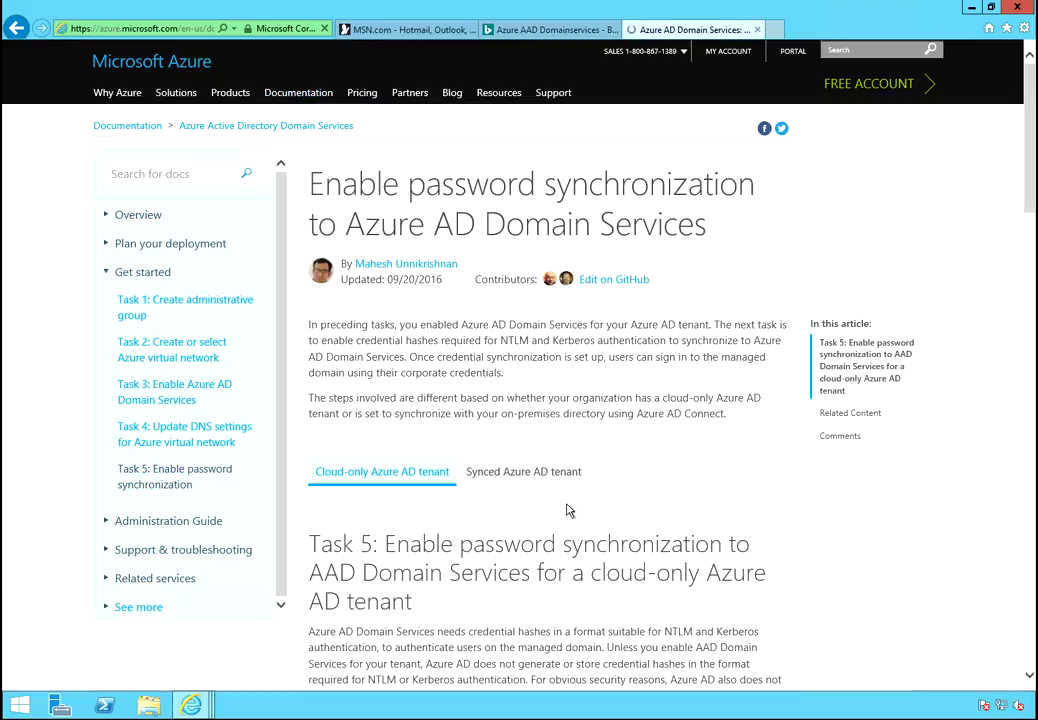
pyautogui.scroll(-5, 547, 526)
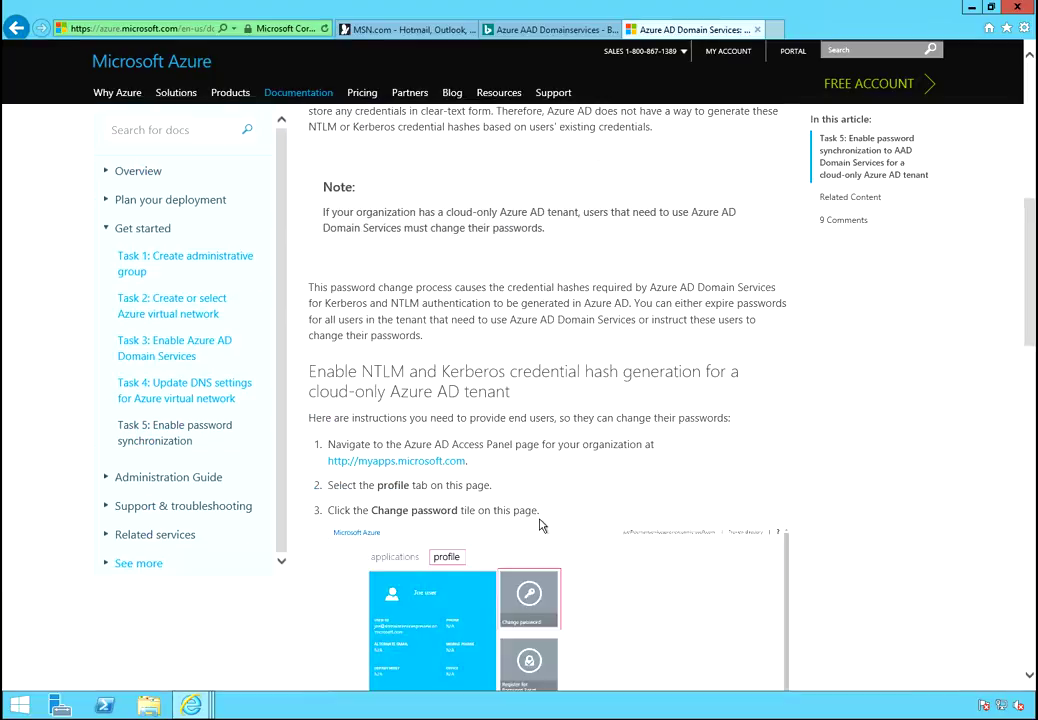
pyautogui.scroll(-3, 541, 526)
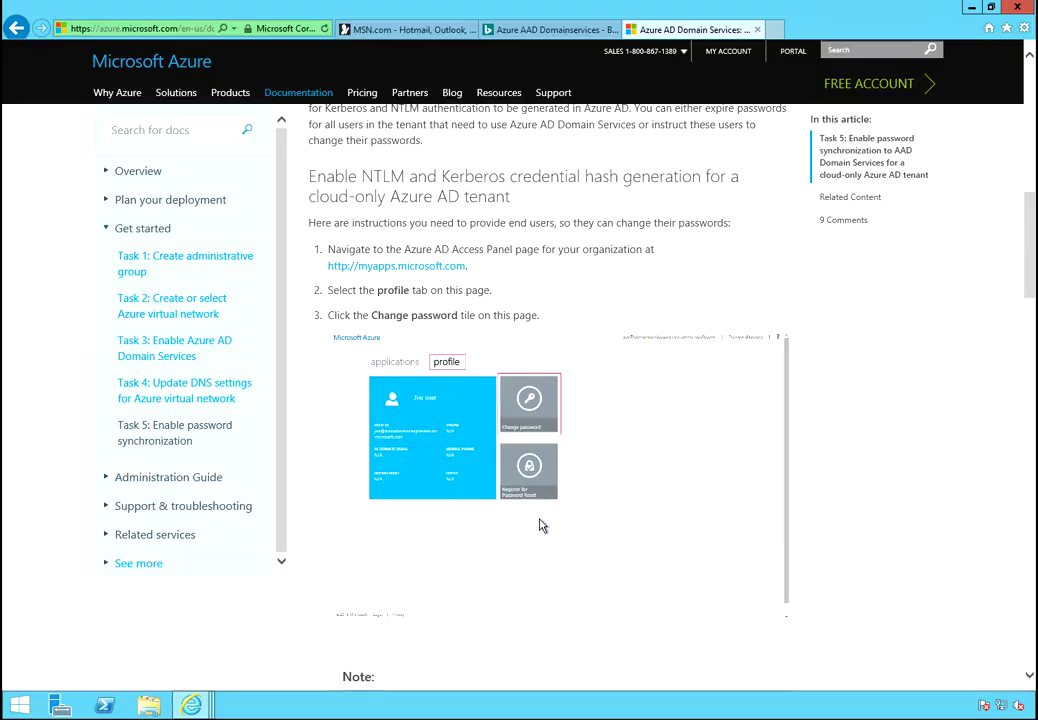
pyautogui.scroll(3, 541, 526)
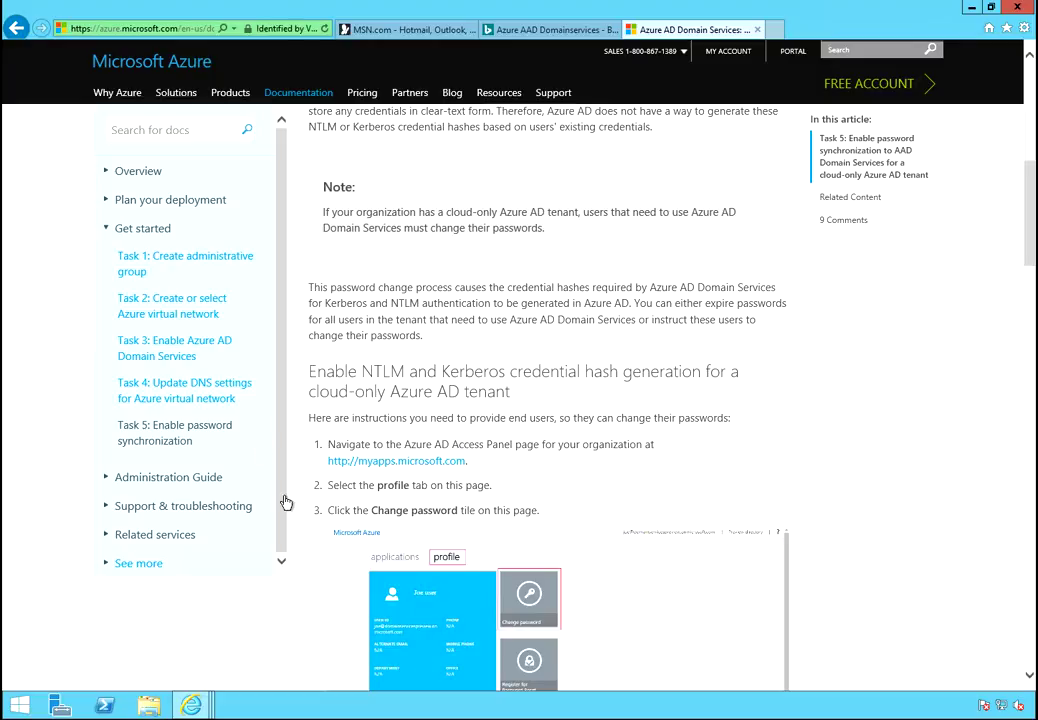
pyautogui.scroll(-10, 617, 567)
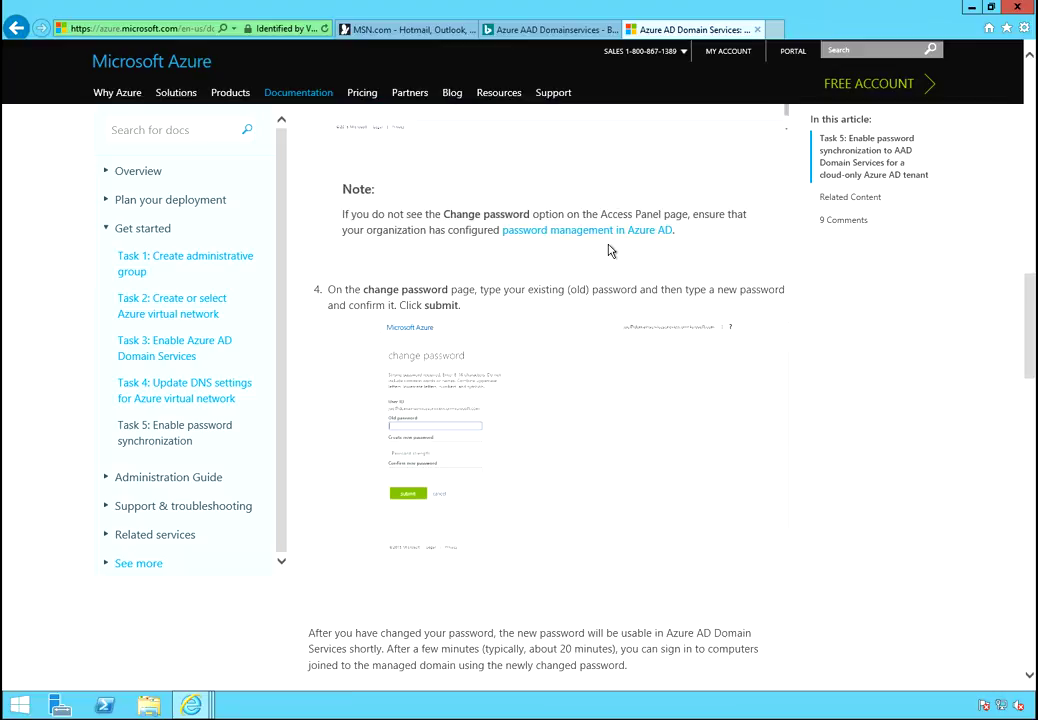
pyautogui.scroll(-7, 617, 458)
pyautogui.scroll(10, 614, 480)
pyautogui.scroll(7, 615, 480)
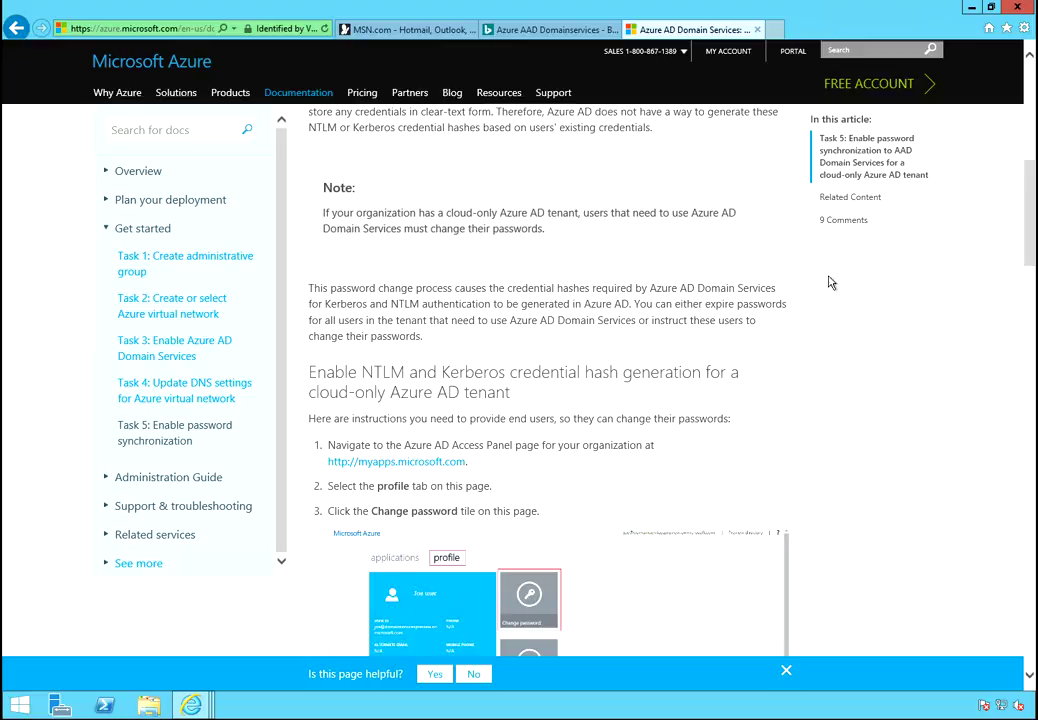
pyautogui.click(192, 705)
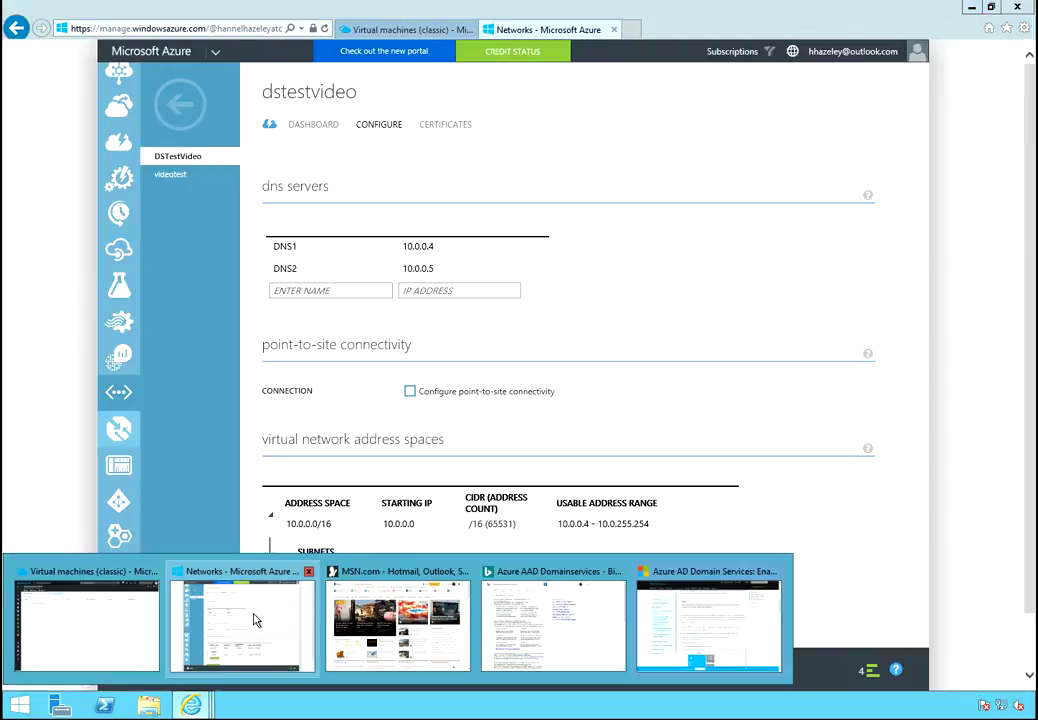
# Switch back to the portal and leave dstestvideo's configuration for the Networks list
pyautogui.click(255, 619)
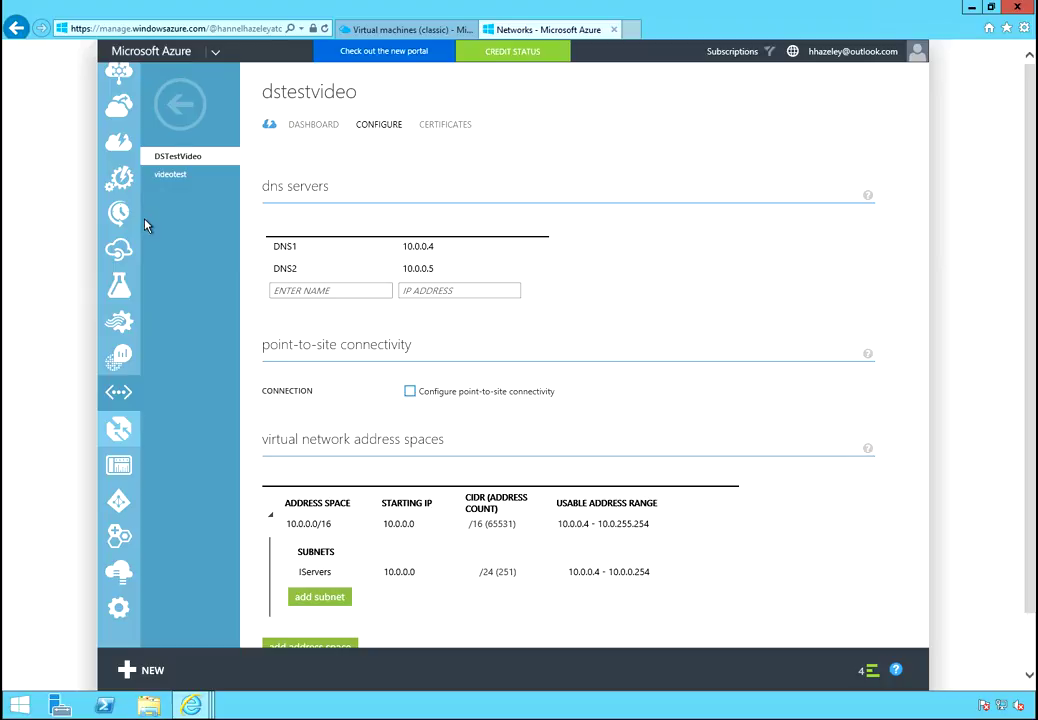
pyautogui.click(176, 104)
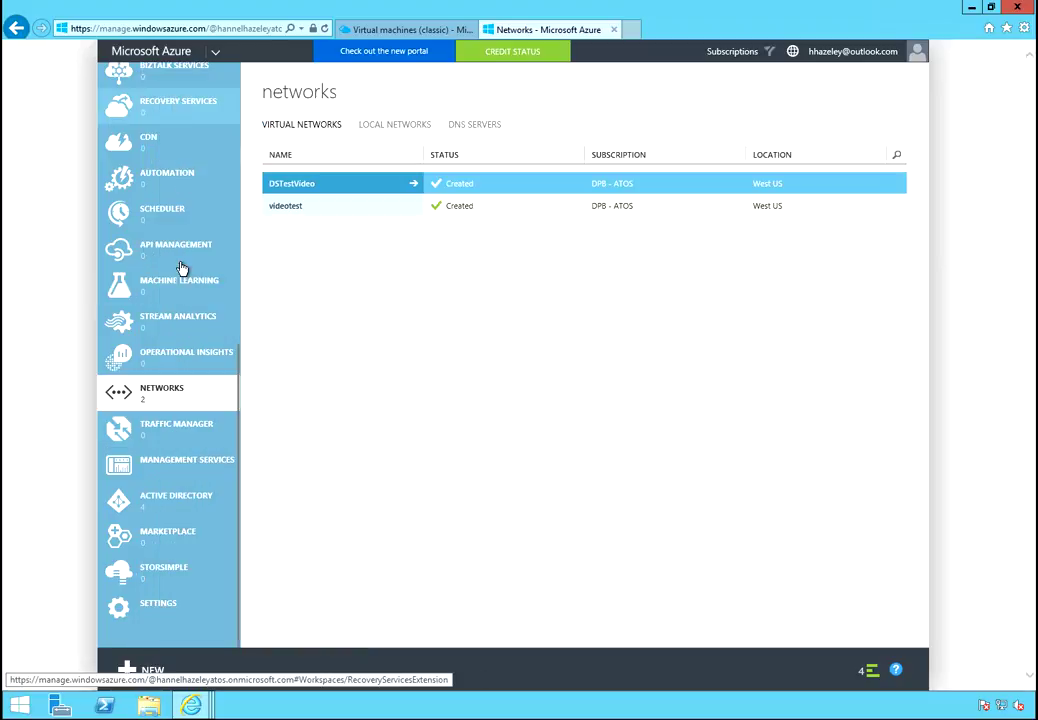
pyautogui.scroll(5, 186, 336)
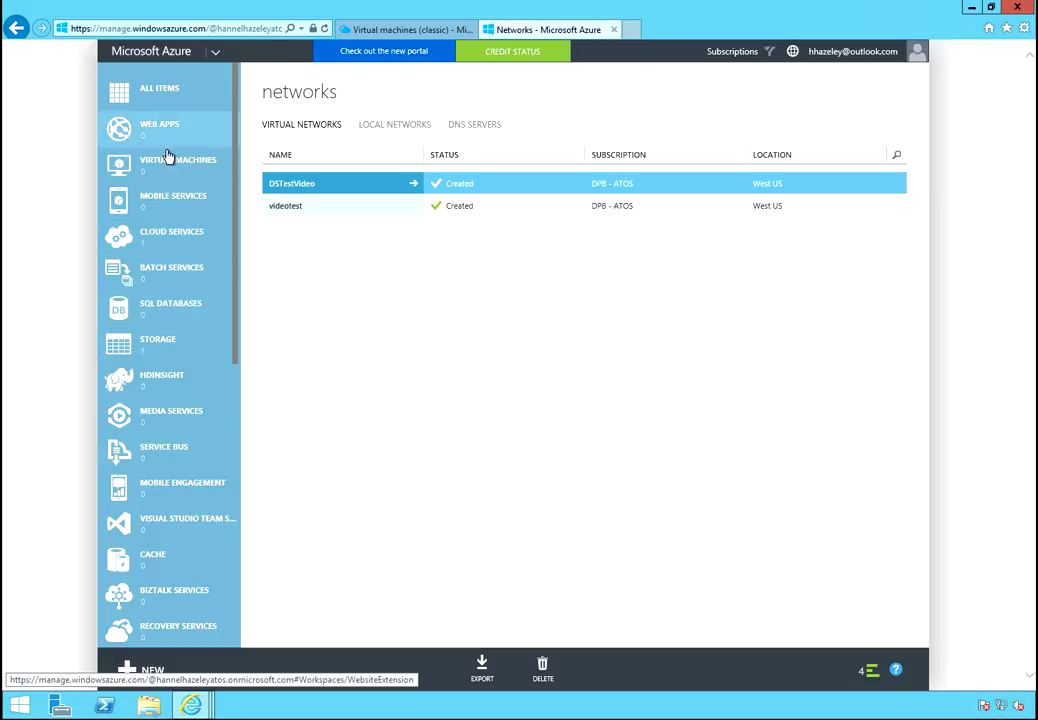
# Start a new virtual machine from the Windows Server 2012 R2 Datacenter image
pyautogui.click(166, 172)
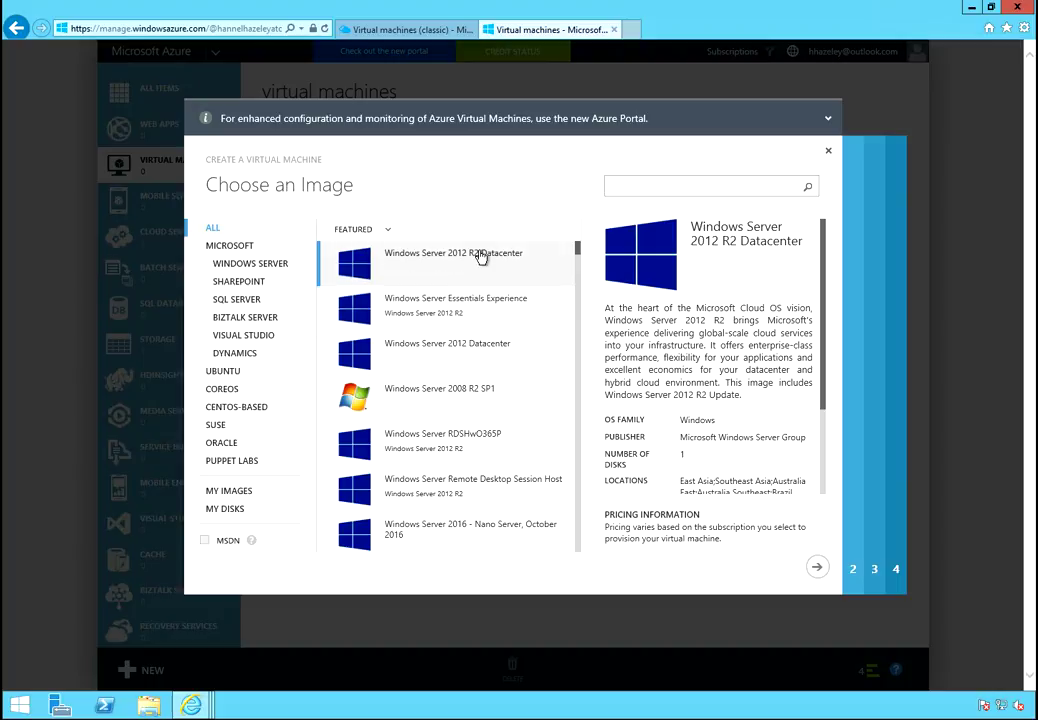
pyautogui.click(818, 571)
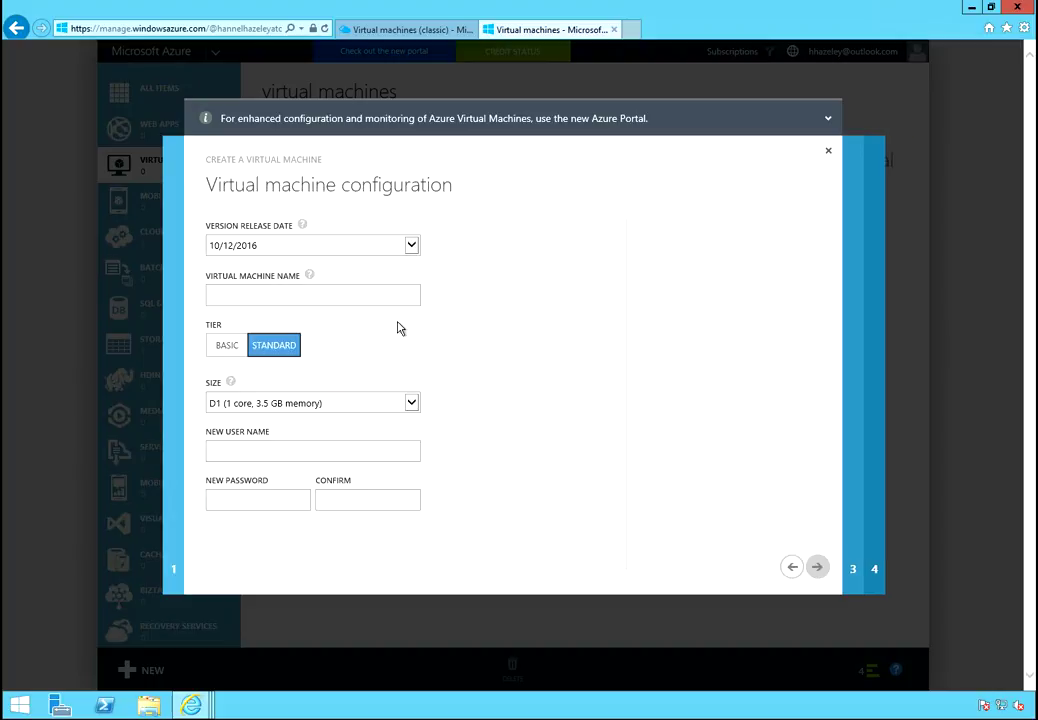
# Name the virtual machine DSVTest
pyautogui.click(368, 292)
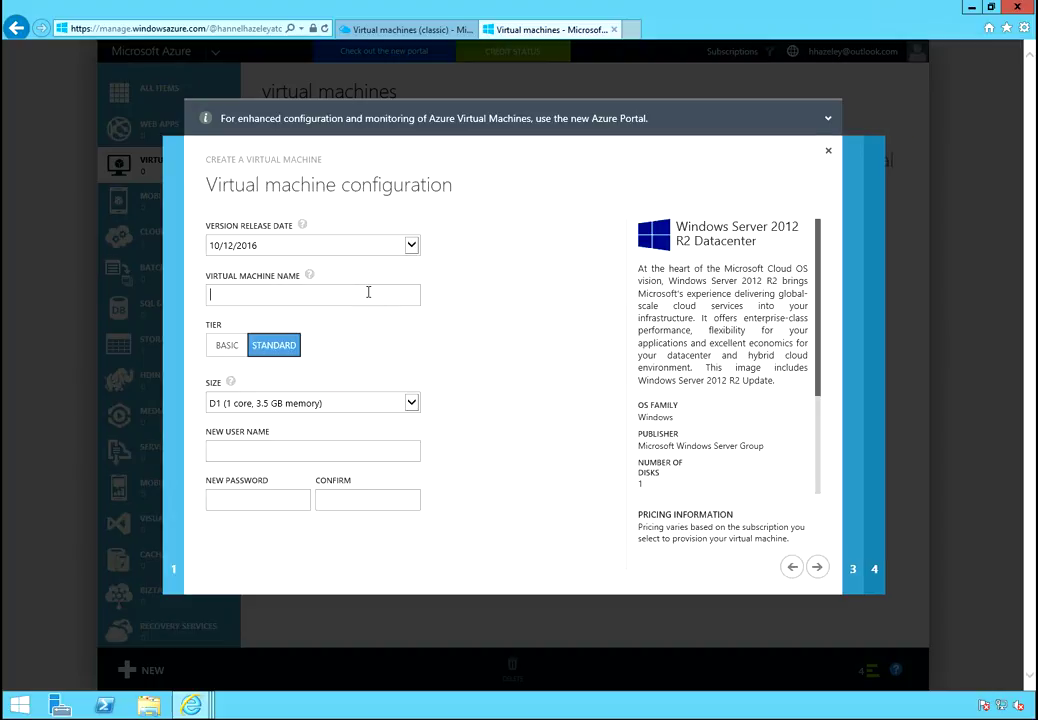
pyautogui.write('10.0.0')
pyautogui.press('BackSpace')
pyautogui.press('BackSpace')
pyautogui.press('BackSpace')
pyautogui.press('BackSpace')
pyautogui.press('BackSpace')
pyautogui.press('BackSpace')
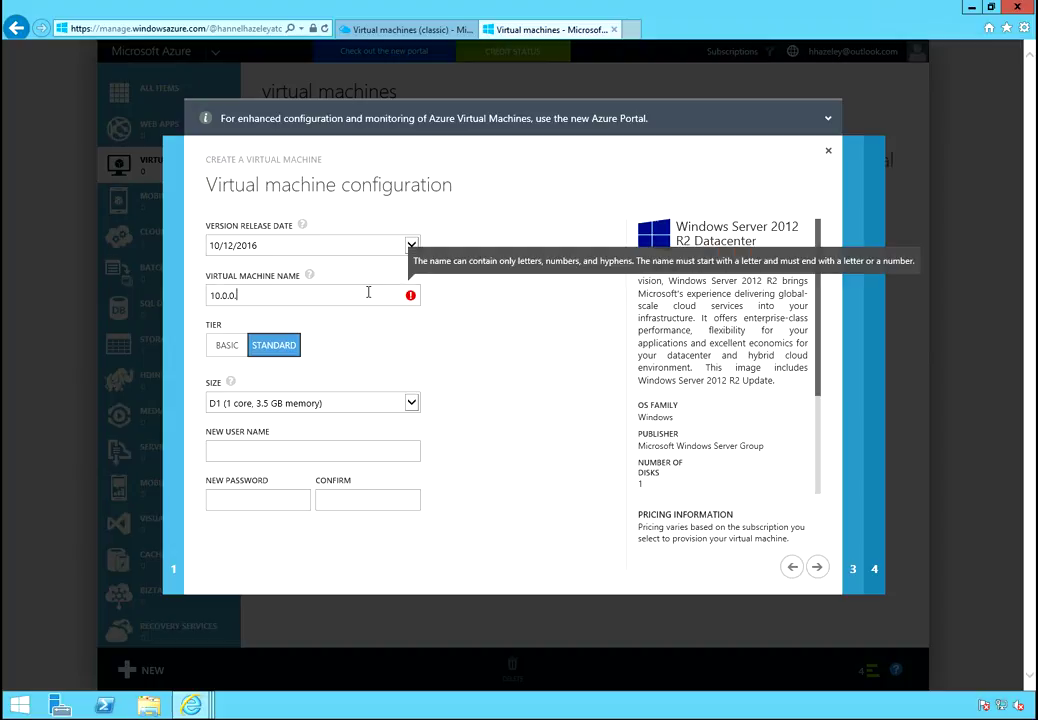
pyautogui.write('D')
pyautogui.press('BackSpace')
pyautogui.write('DS')
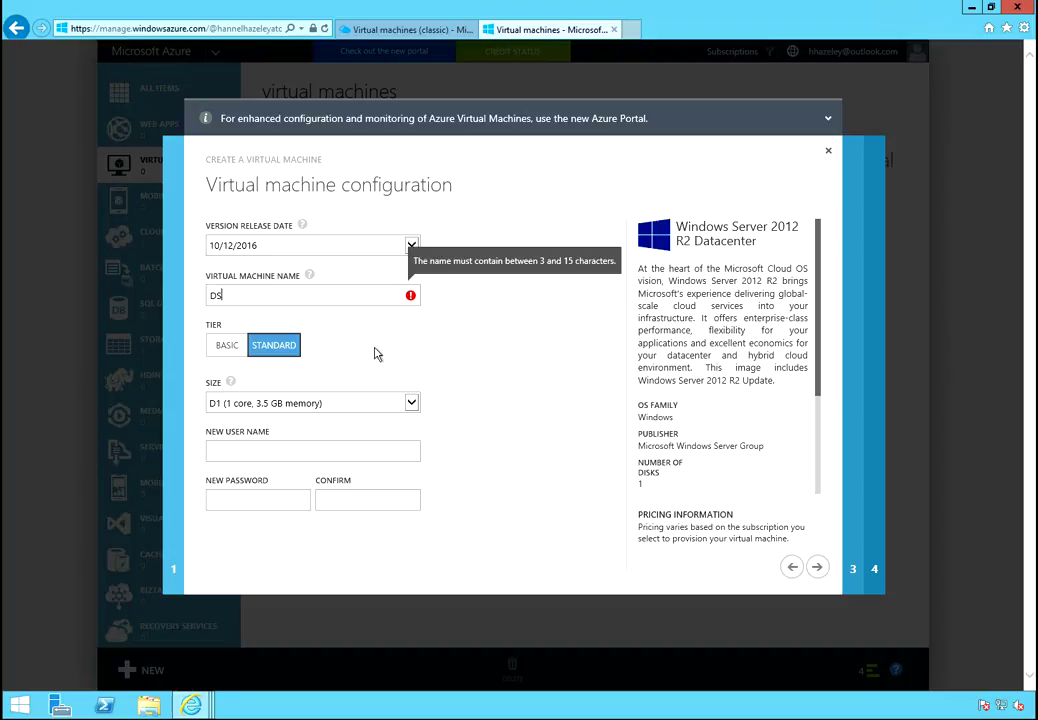
pyautogui.press('BackSpace')
pyautogui.press('BackSpace')
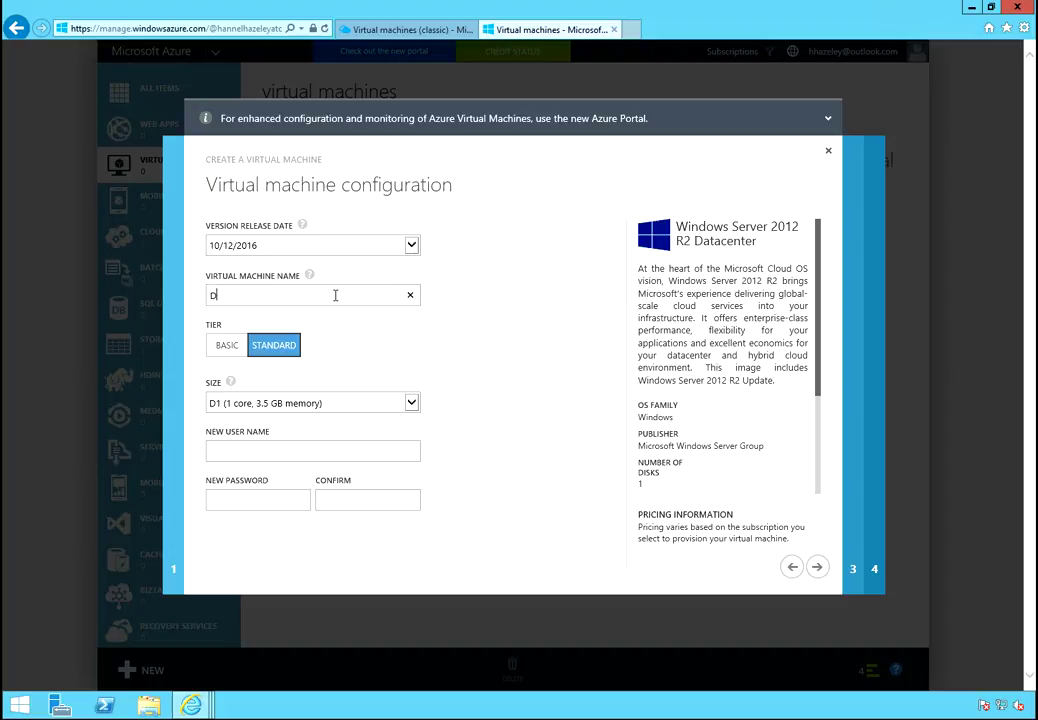
pyautogui.write('DSVtes')
pyautogui.press('BackSpace')
pyautogui.press('BackSpace')
pyautogui.press('BackSpace')
pyautogui.press('BackSpace')
pyautogui.write('Test')
# Choose the Basic tier with size A1 (1.75 GB memory)
pyautogui.click(222, 350)
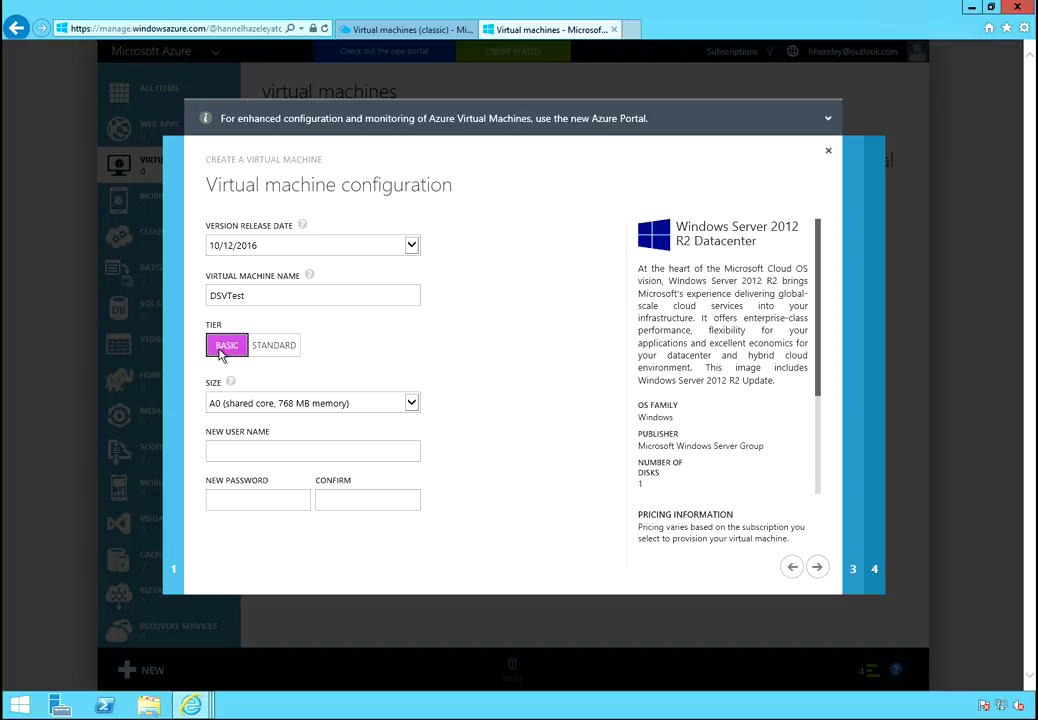
pyautogui.click(320, 403)
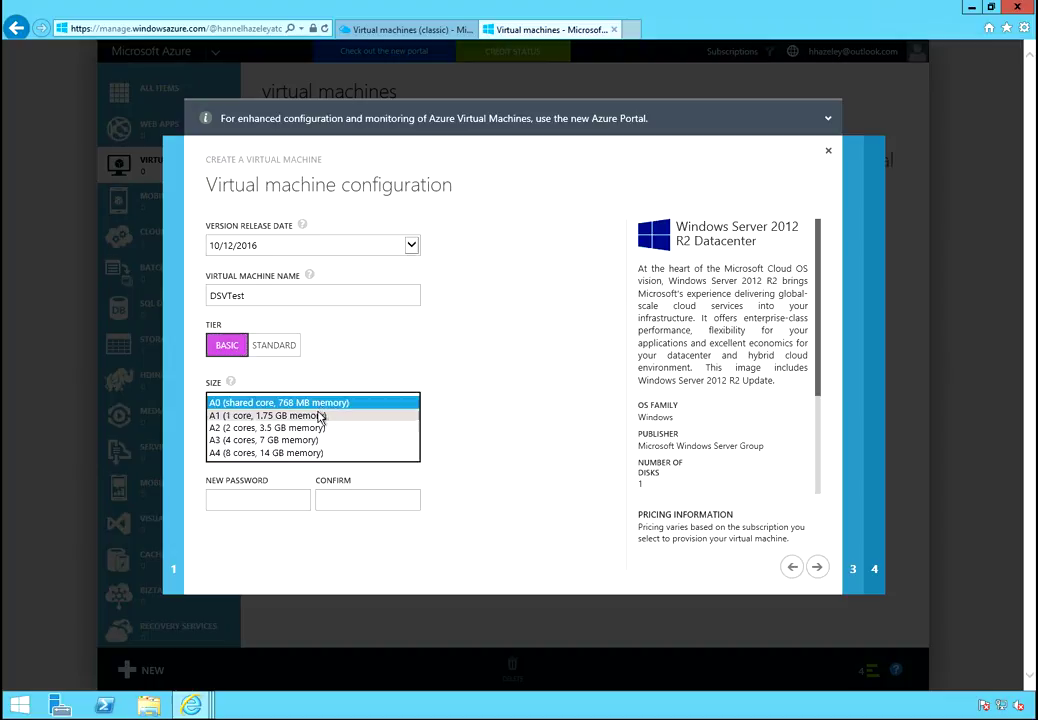
pyautogui.click(320, 416)
# Enter the admin user name and password, confirmed twice, and continue
pyautogui.click(310, 453)
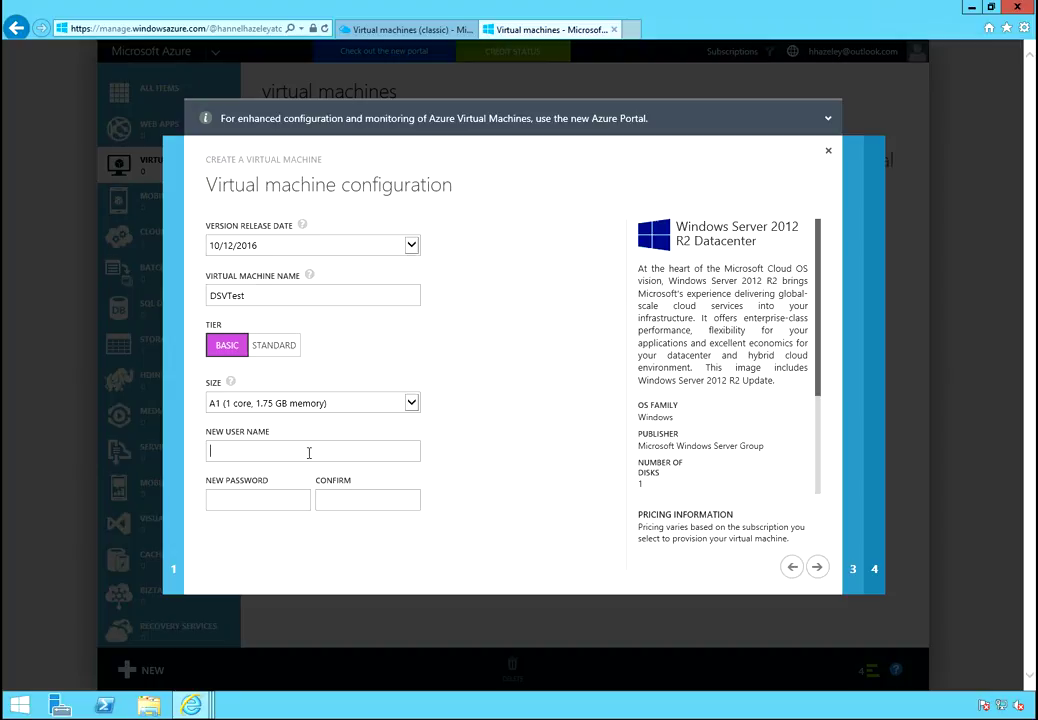
pyautogui.write('DSVTestAdmin')
pyautogui.press('Tab')
pyautogui.write('•••••••••••••')
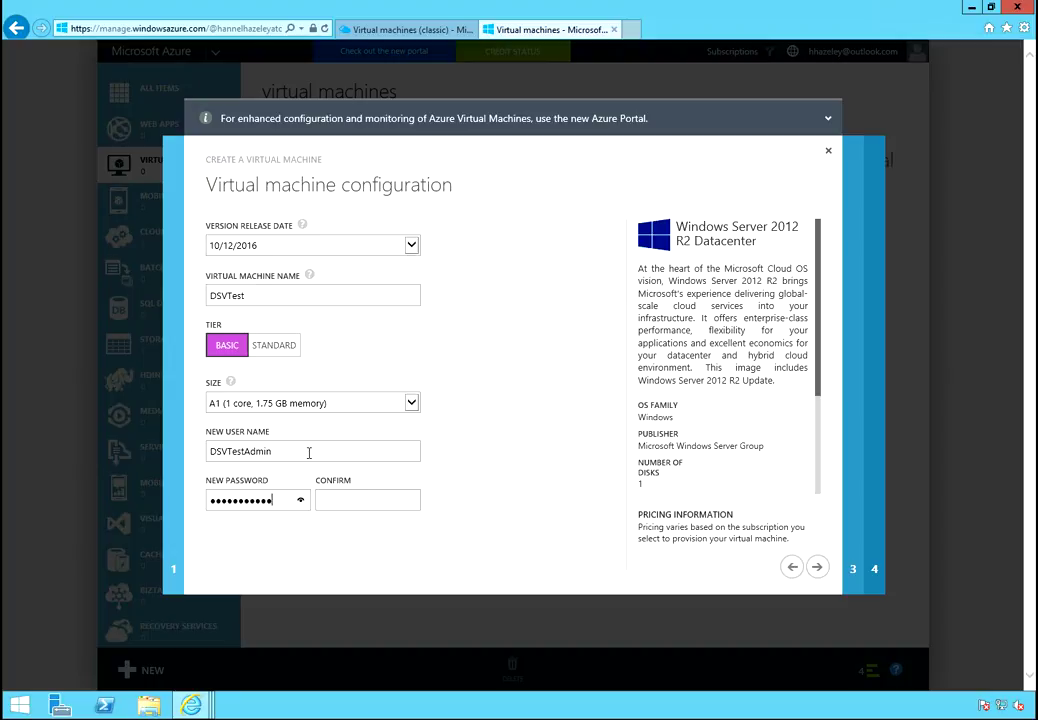
pyautogui.press('Tab')
pyautogui.write('•••••••••••••')
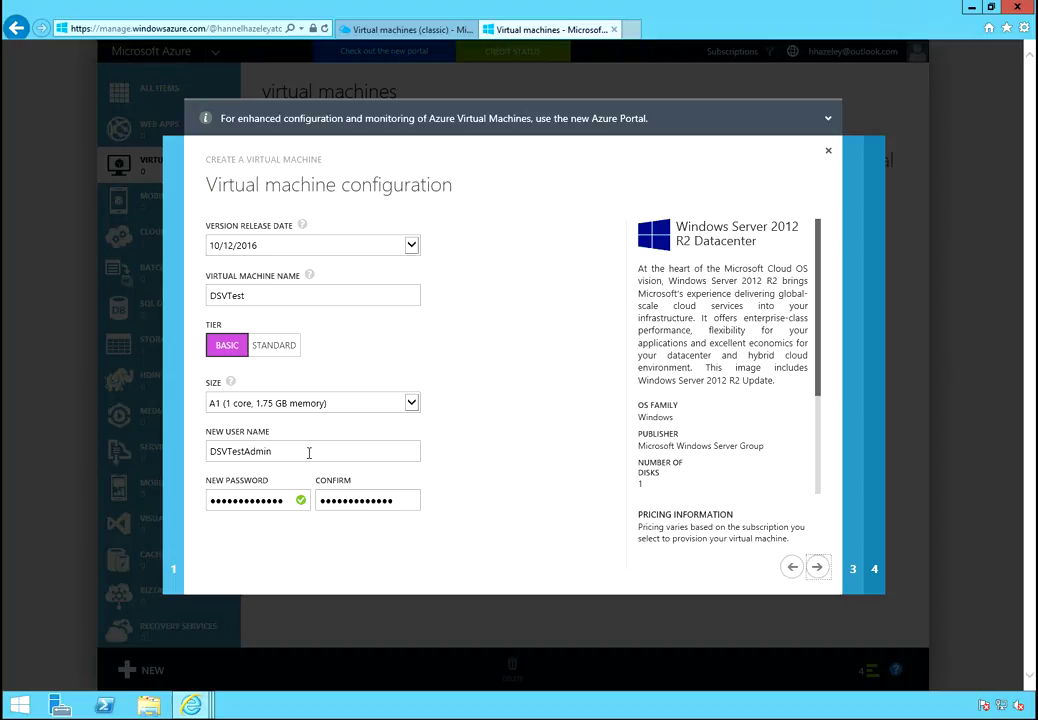
pyautogui.press('Tab')
pyautogui.click(818, 568)
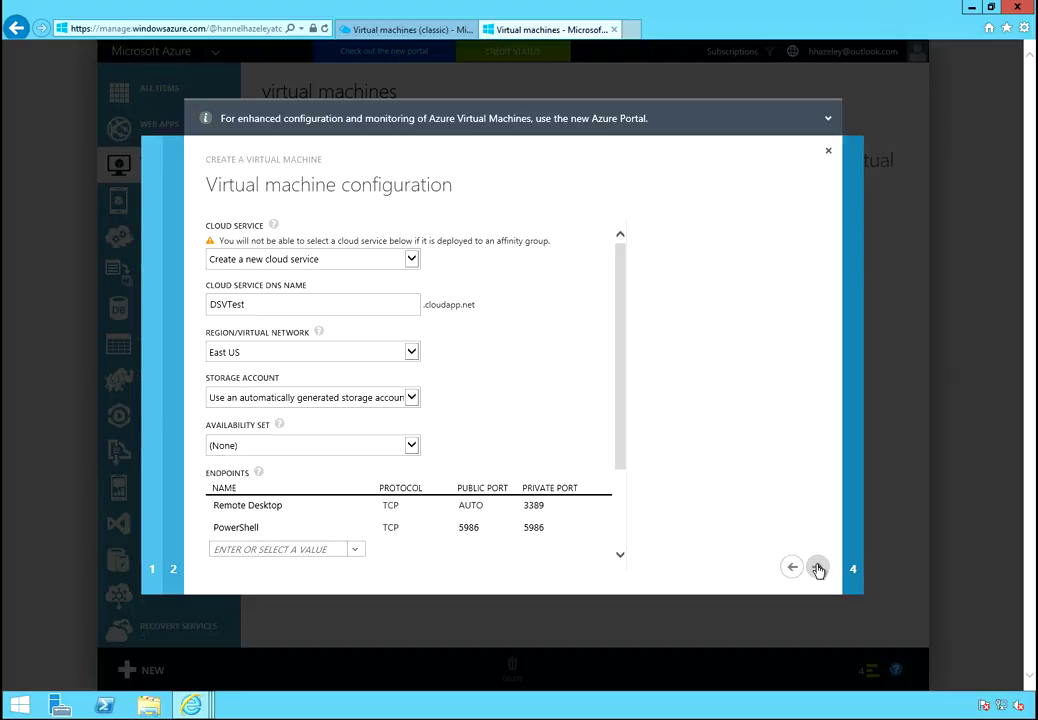
# Use cloud service dsvtest on the DSTestVideo network and verify the IServers subnet
pyautogui.click(396, 260)
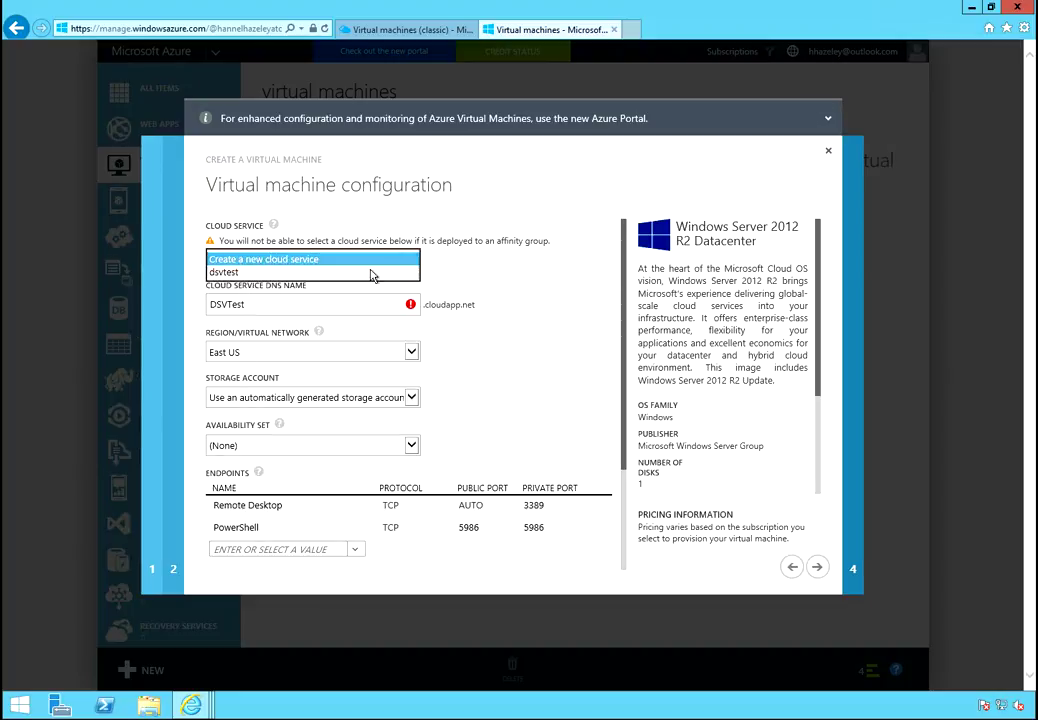
pyautogui.click(357, 273)
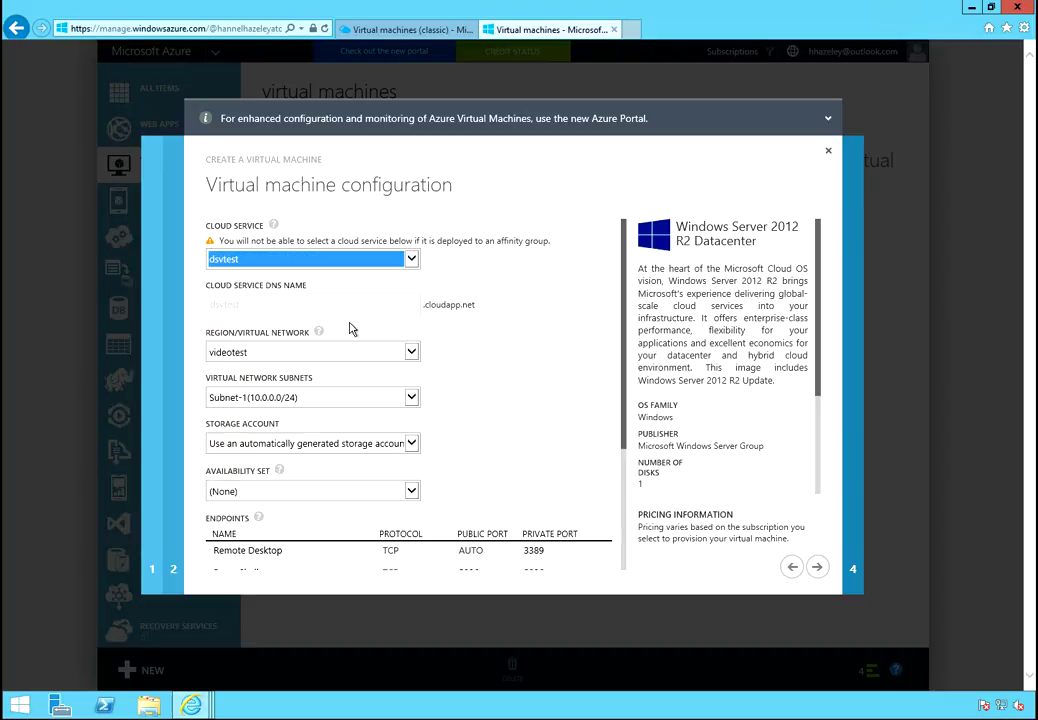
pyautogui.click(412, 354)
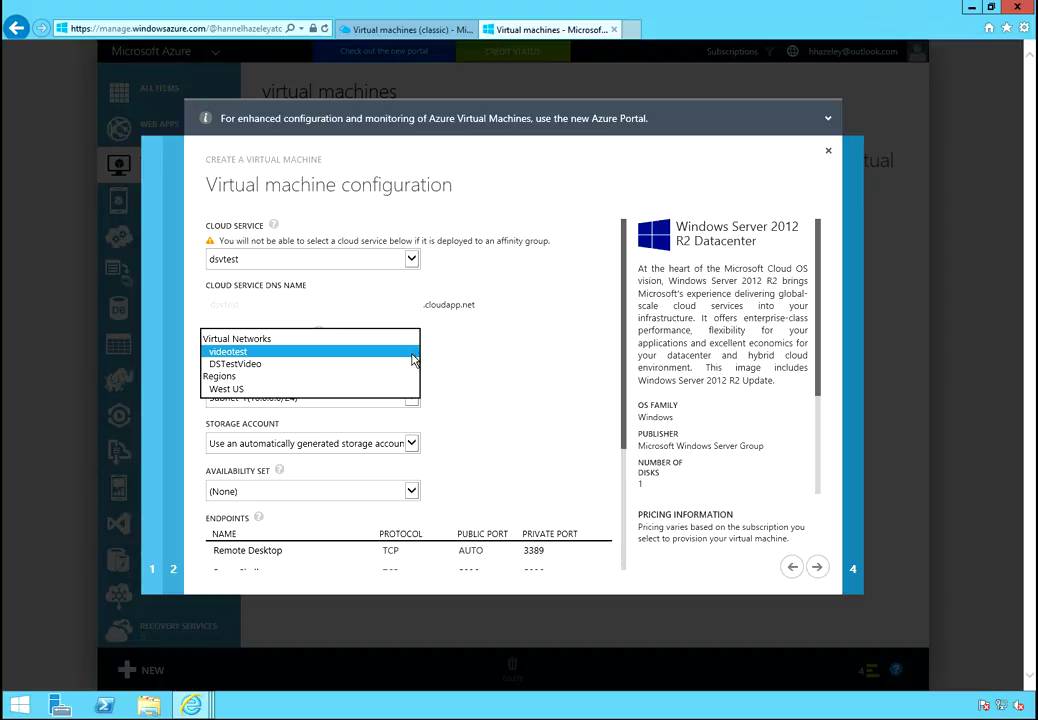
pyautogui.click(253, 365)
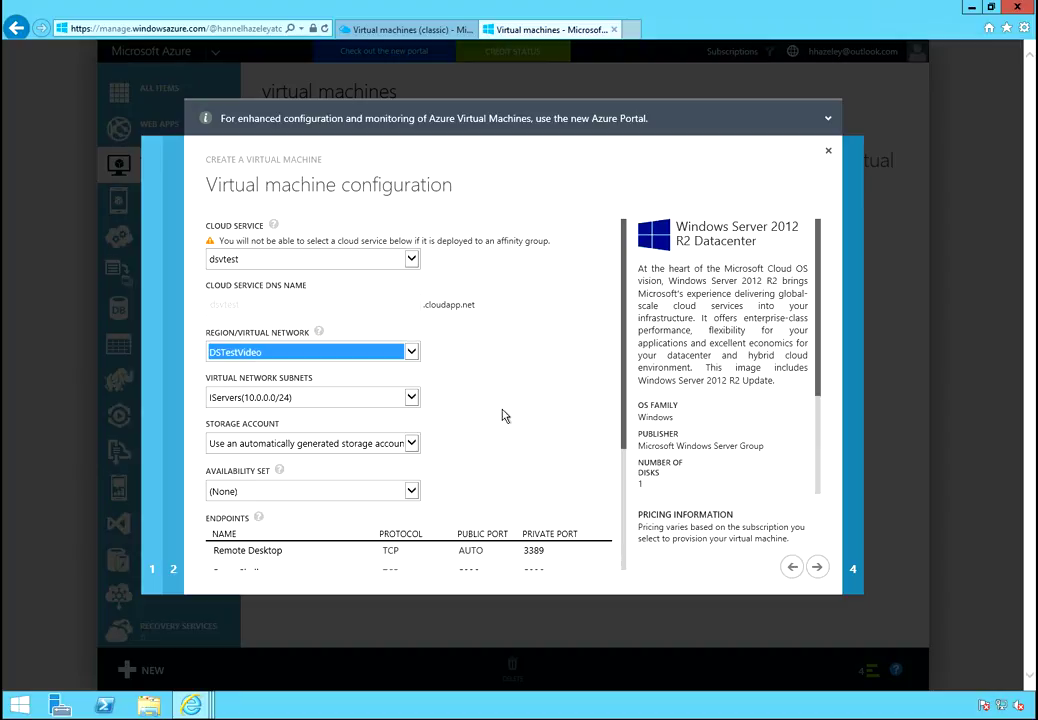
pyautogui.click(413, 399)
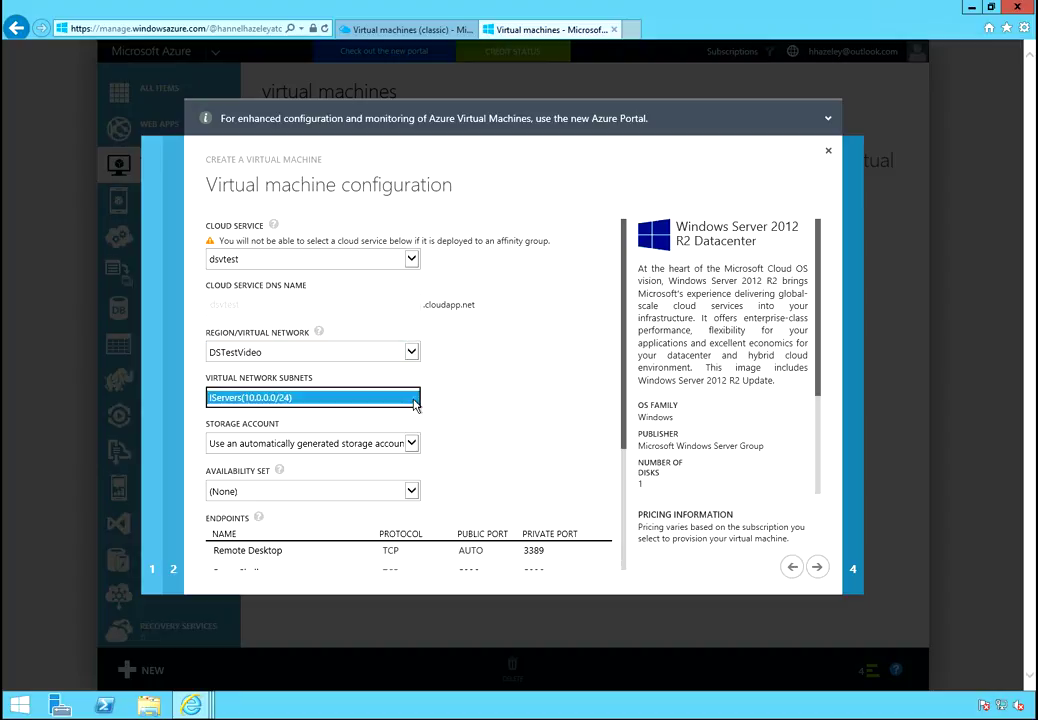
# Close the VM wizard and open the DSTestVideo network's dashboard from Networks
pyautogui.click(829, 155)
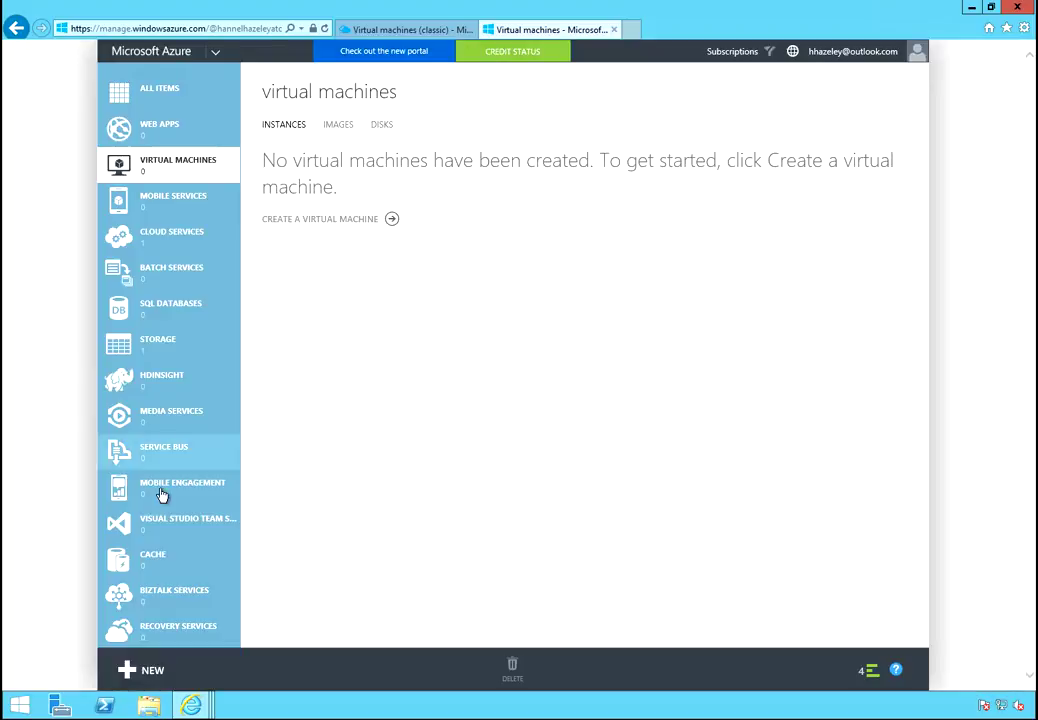
pyautogui.scroll(-3, 174, 591)
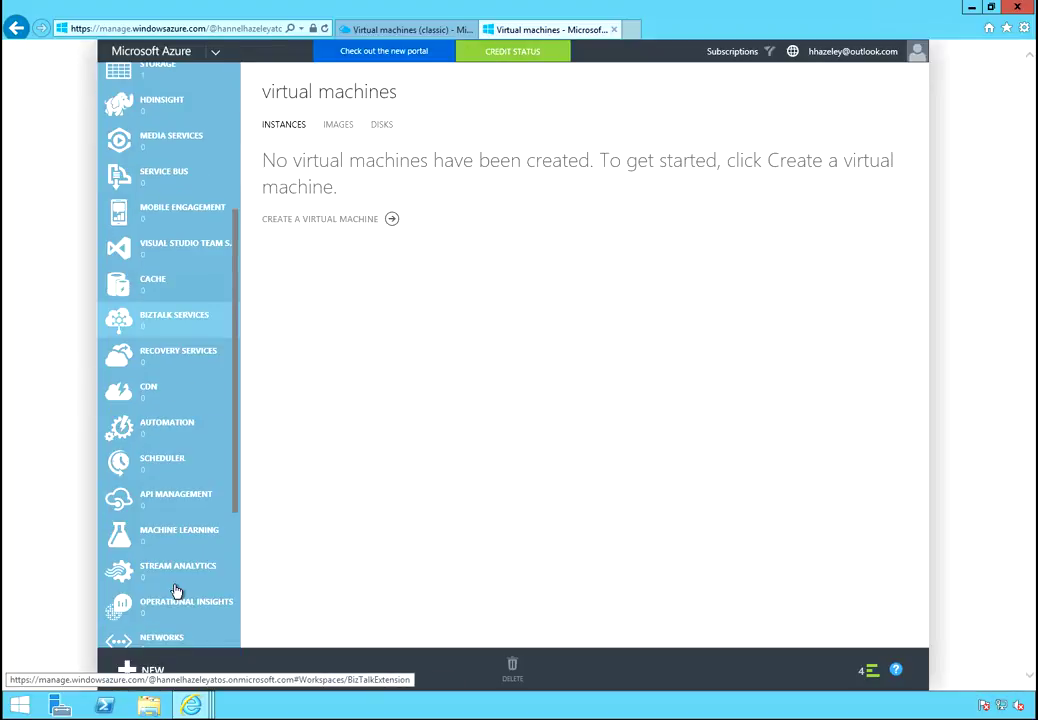
pyautogui.scroll(-3, 174, 591)
pyautogui.click(175, 378)
pyautogui.click(174, 396)
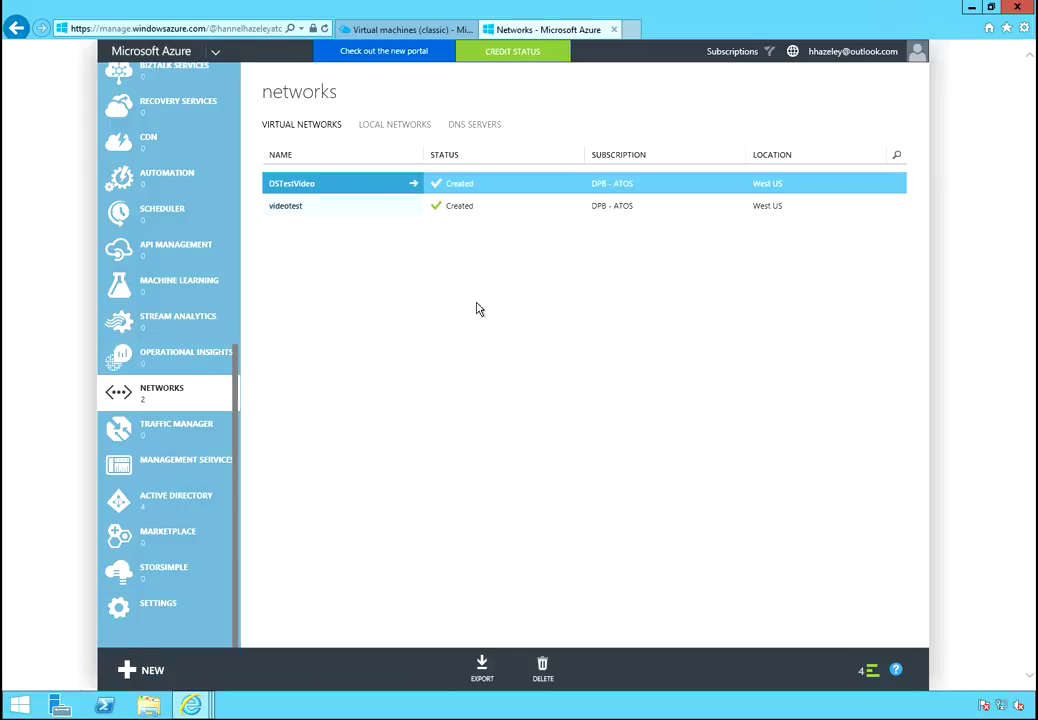
pyautogui.click(385, 183)
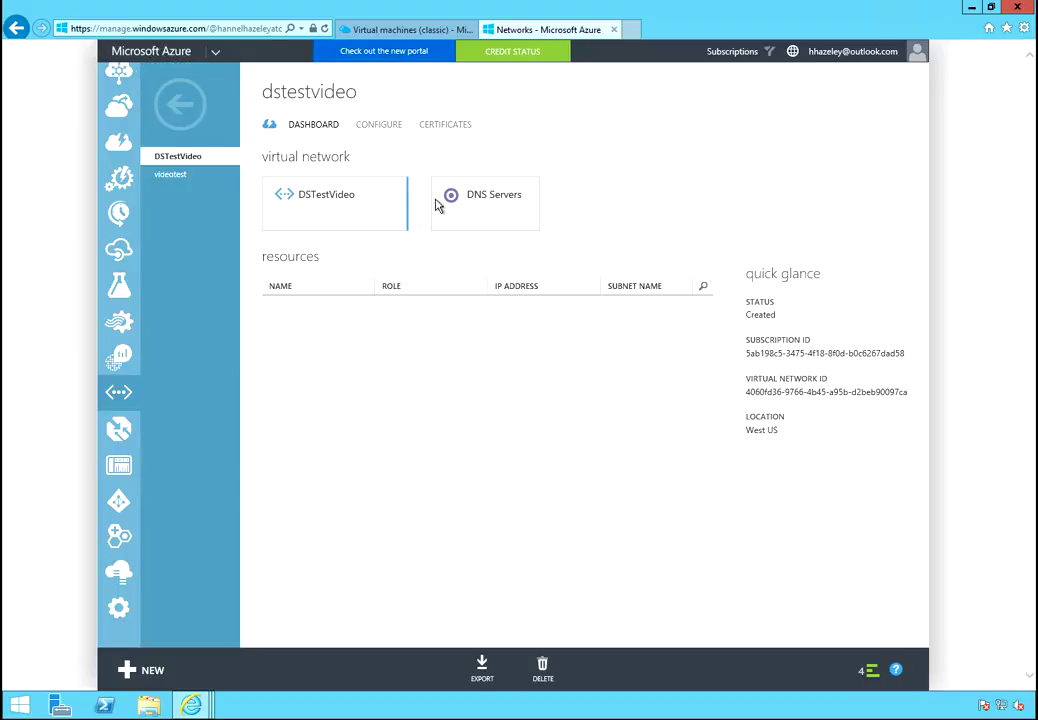
# Add a subnet named Servers (10.0.1.0/24) to DSTestVideo and save it
pyautogui.click(379, 128)
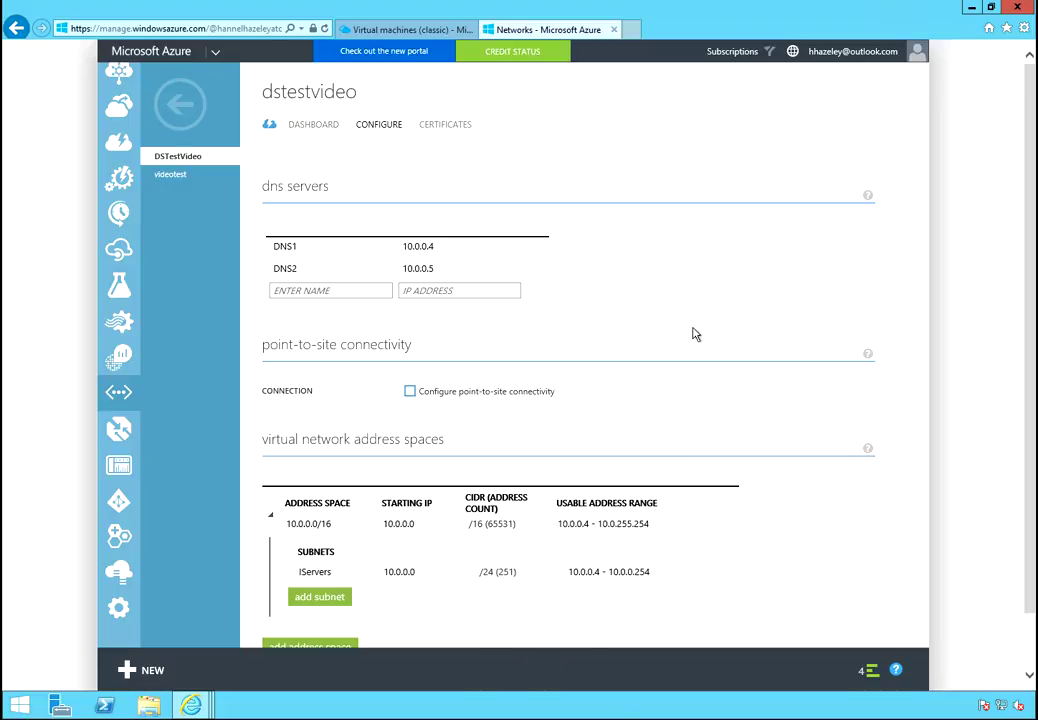
pyautogui.scroll(-1, 693, 333)
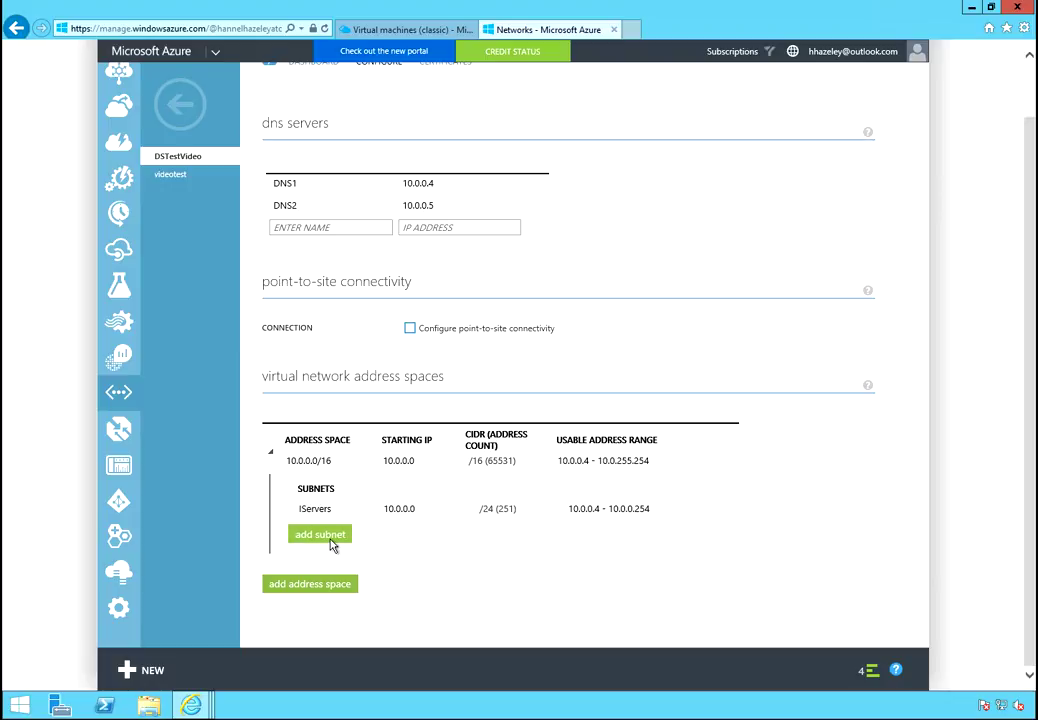
pyautogui.click(331, 540)
pyautogui.doubleClick(337, 531)
pyautogui.moveTo(337, 531); pyautogui.dragTo(298, 531)
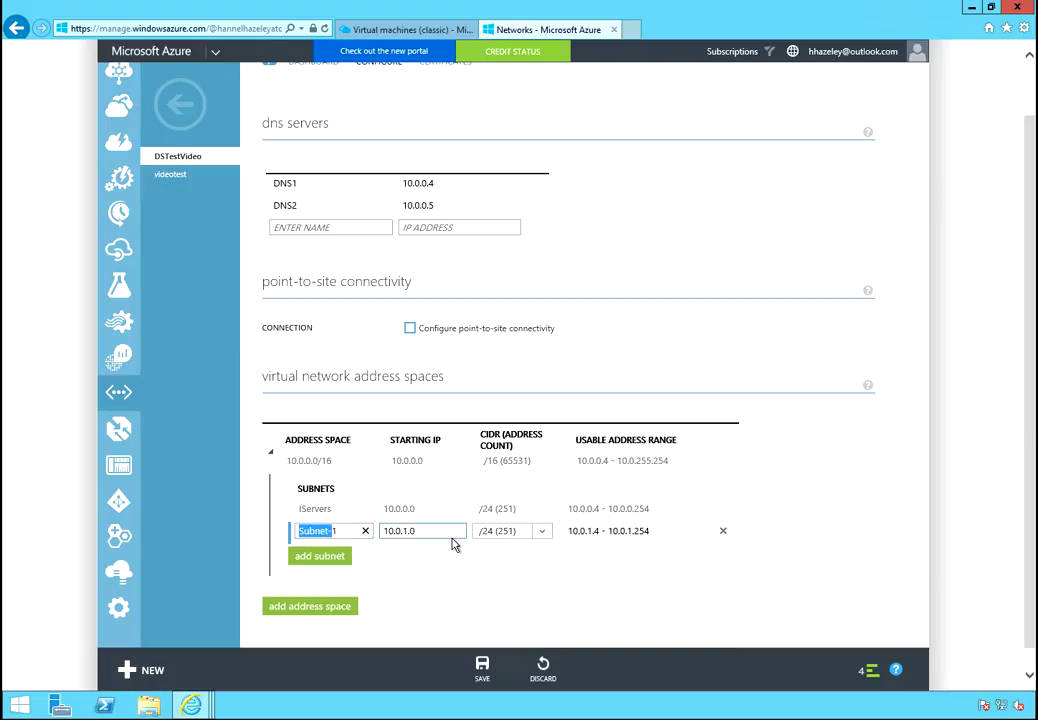
pyautogui.press('BackSpace')
pyautogui.press('Delete')
pyautogui.write('Servers')
pyautogui.press('Tab')
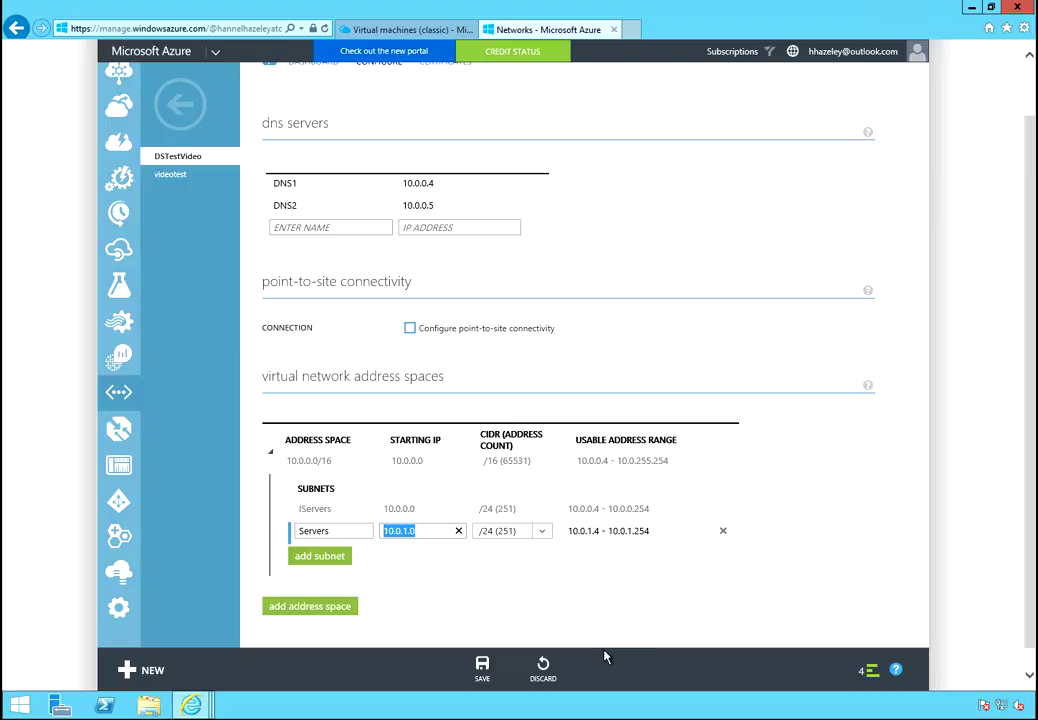
pyautogui.click(480, 666)
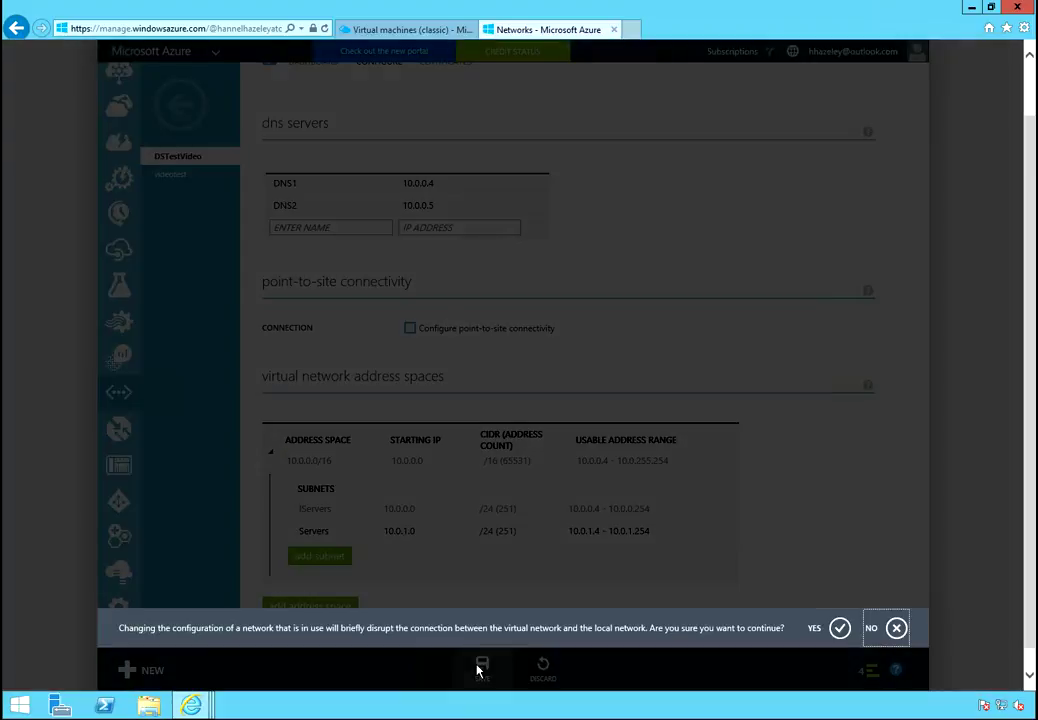
pyautogui.click(842, 628)
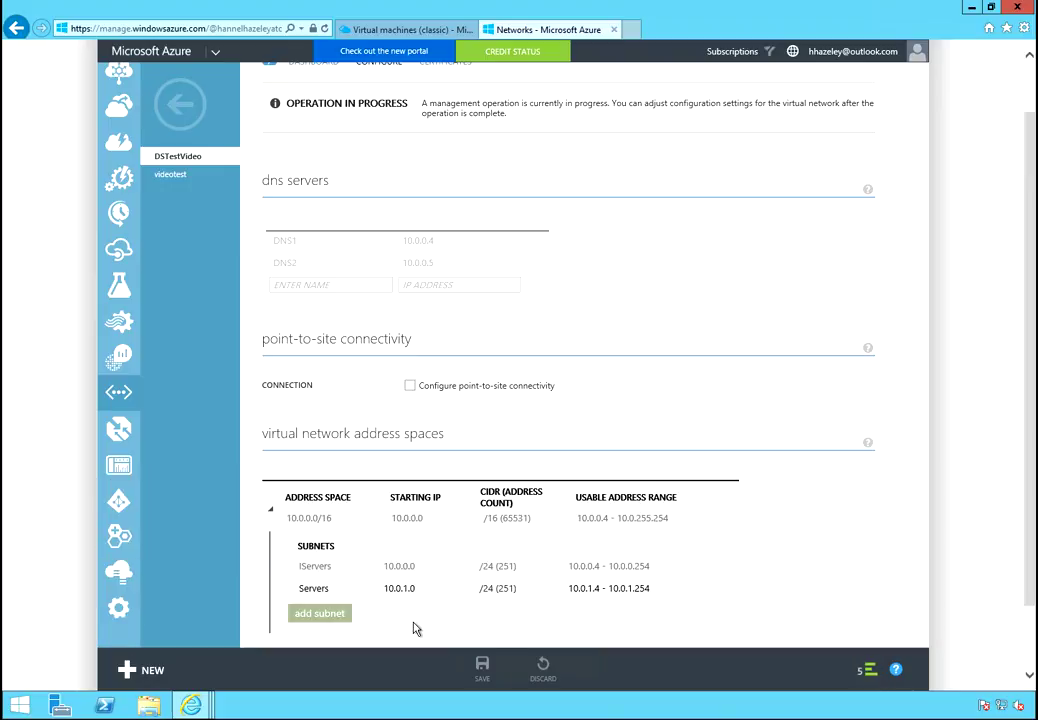
# Go back to the virtual networks list
pyautogui.moveTo(315, 575)
pyautogui.moveTo(360, 590)
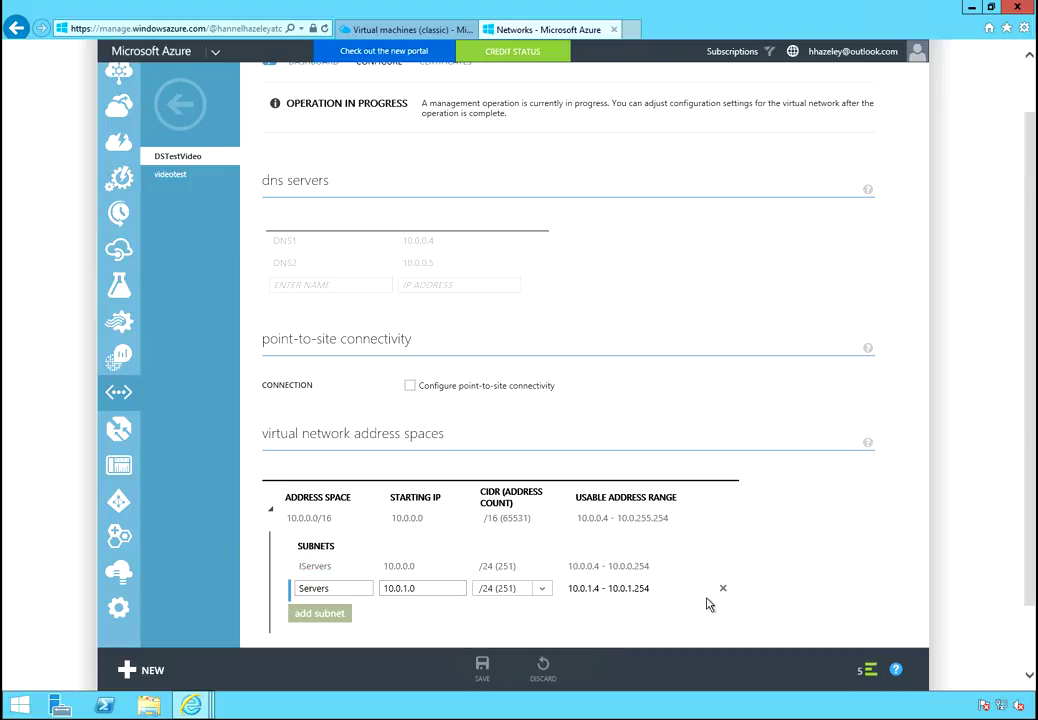
pyautogui.click(181, 105)
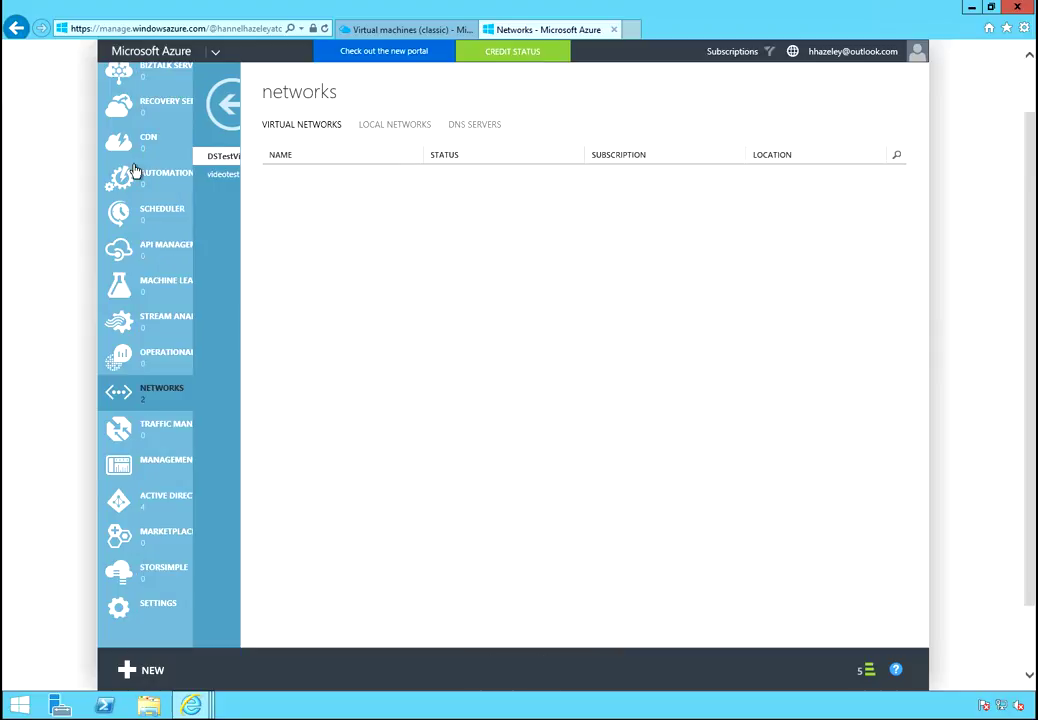
pyautogui.scroll(5, 134, 171)
# Open the Virtual Machines page to begin a new Windows Server 2012 R2 VM
pyautogui.click(227, 172)
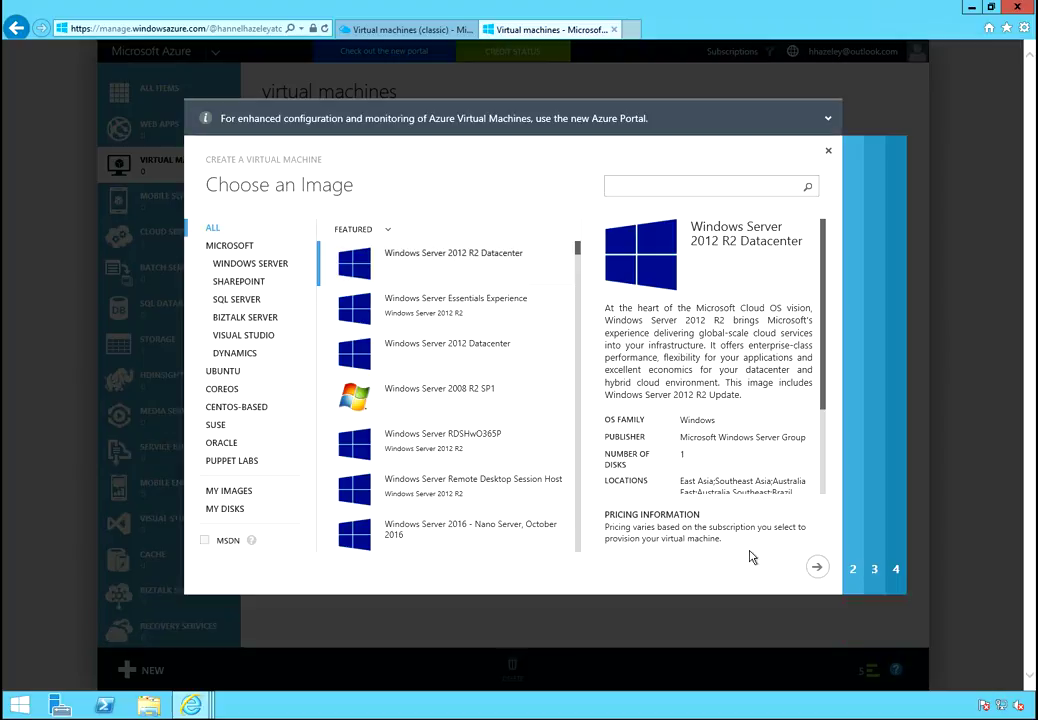
# Name the new virtual machine DSVTest and put it on the Basic A0 tier
pyautogui.click(817, 567)
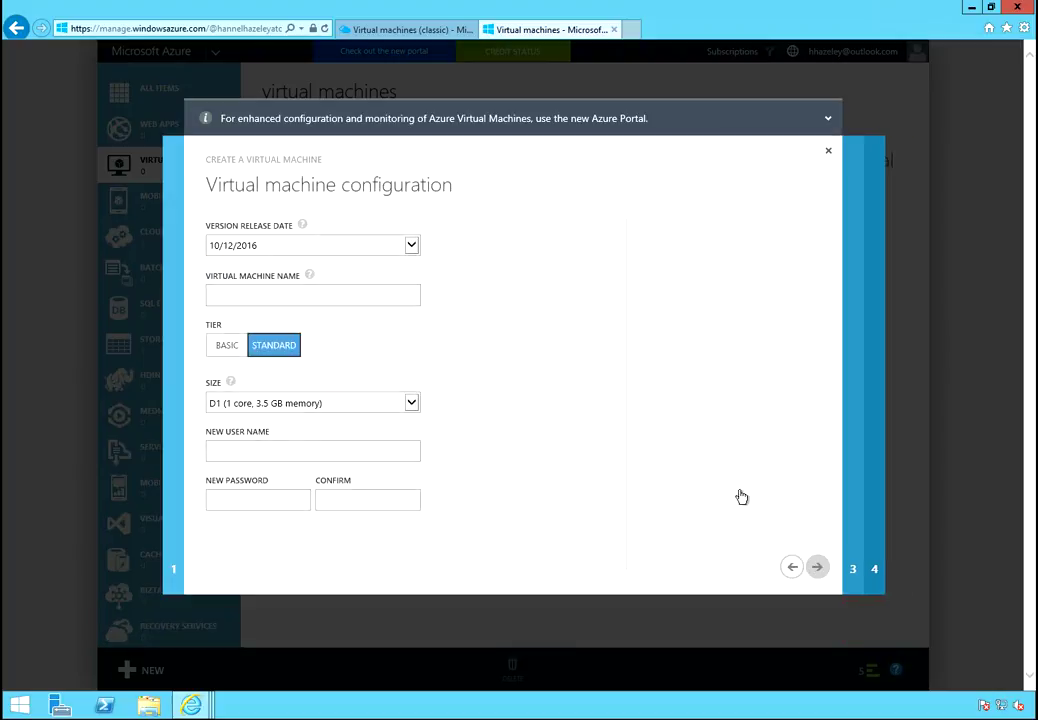
pyautogui.click(379, 294)
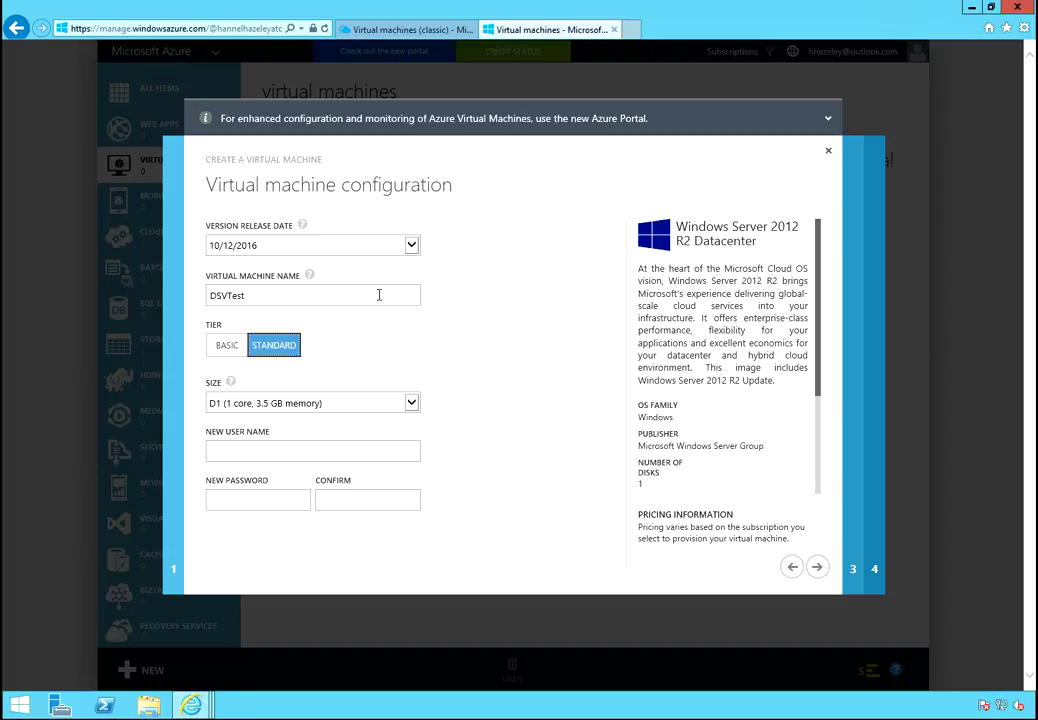
pyautogui.click(226, 345)
# Set the administrator user name and password, entering the password twice to confirm it
pyautogui.click(232, 446)
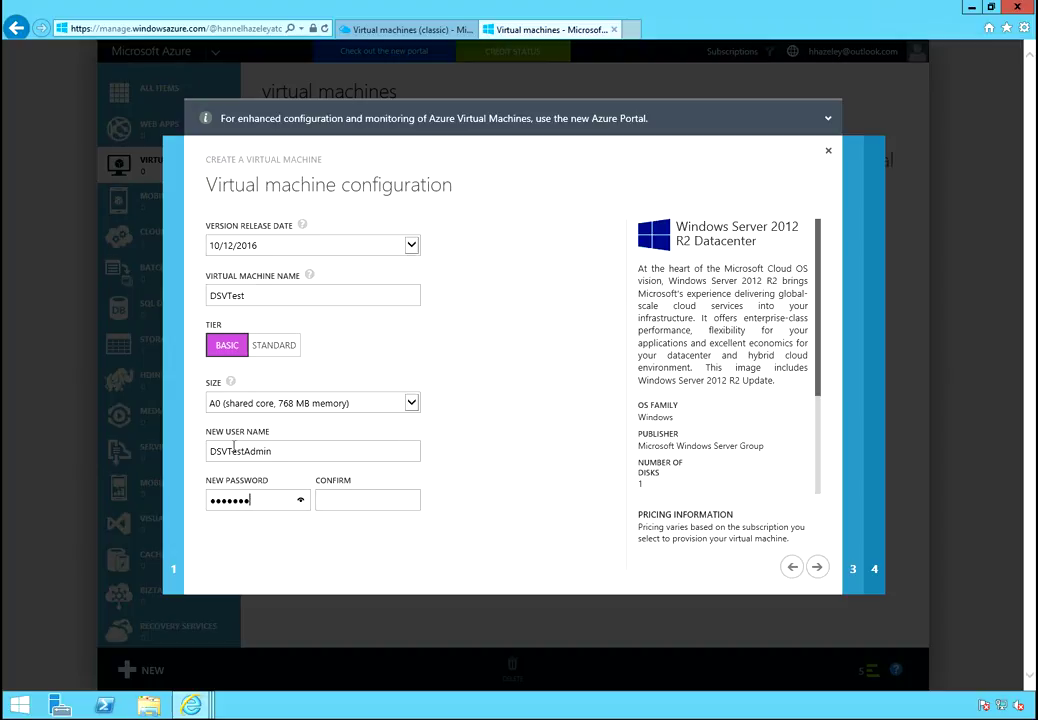
pyautogui.press('Tab')
pyautogui.press('Tab')
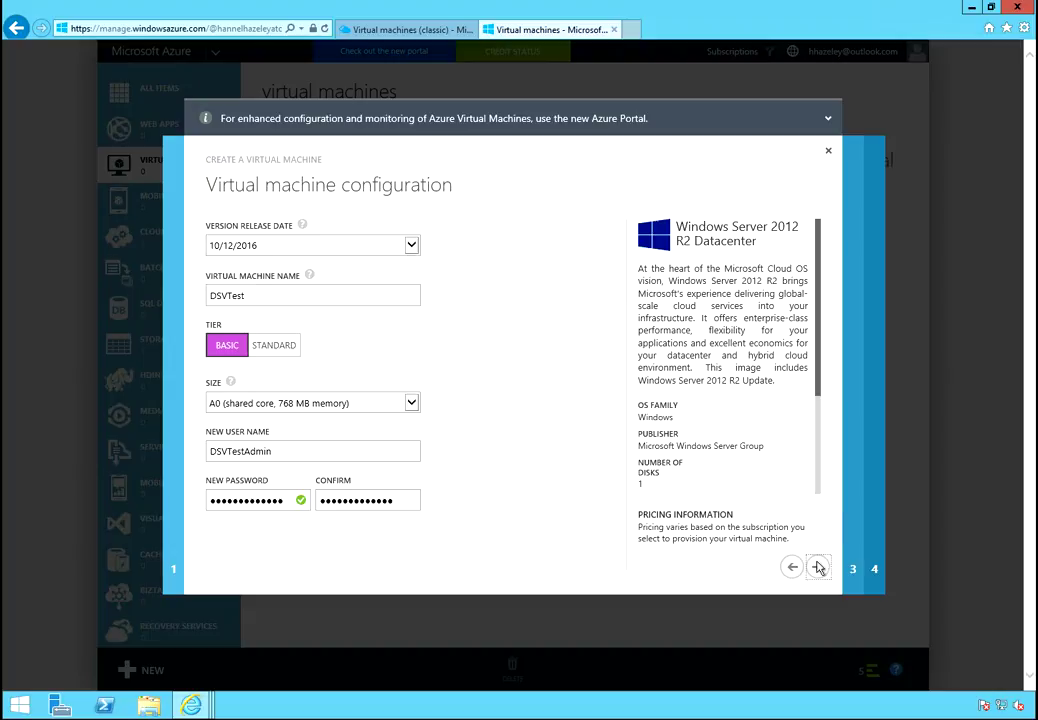
pyautogui.click(817, 568)
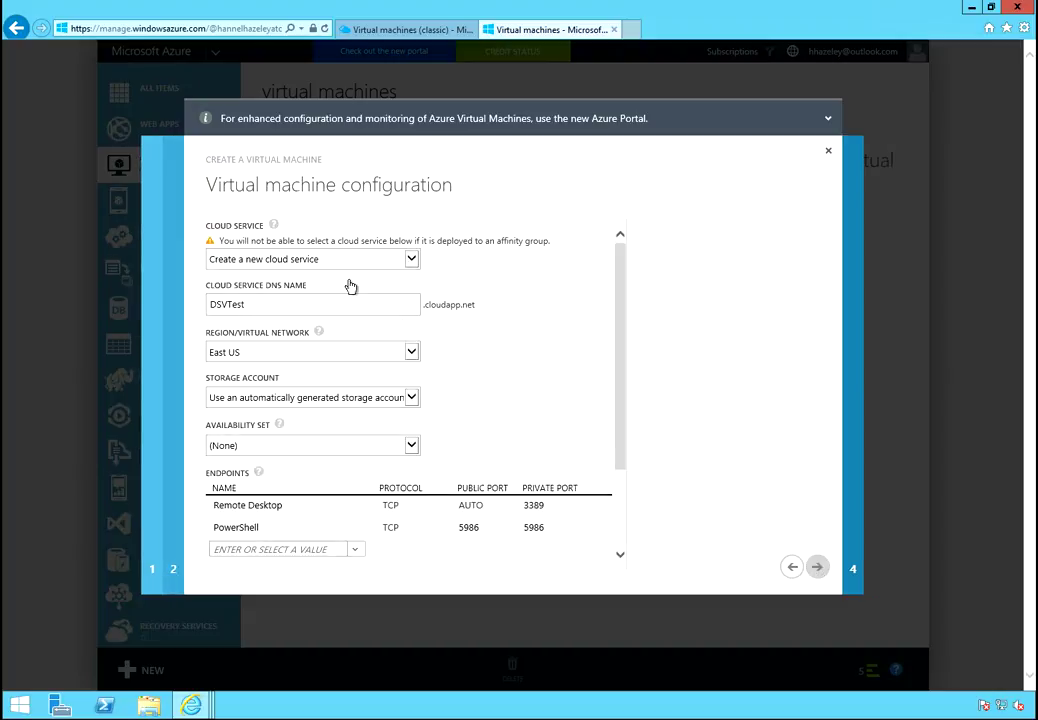
# Use the dsvtest cloud service on the DSTestVideo network, servers subnet 10.0.0.0/24
pyautogui.click(405, 262)
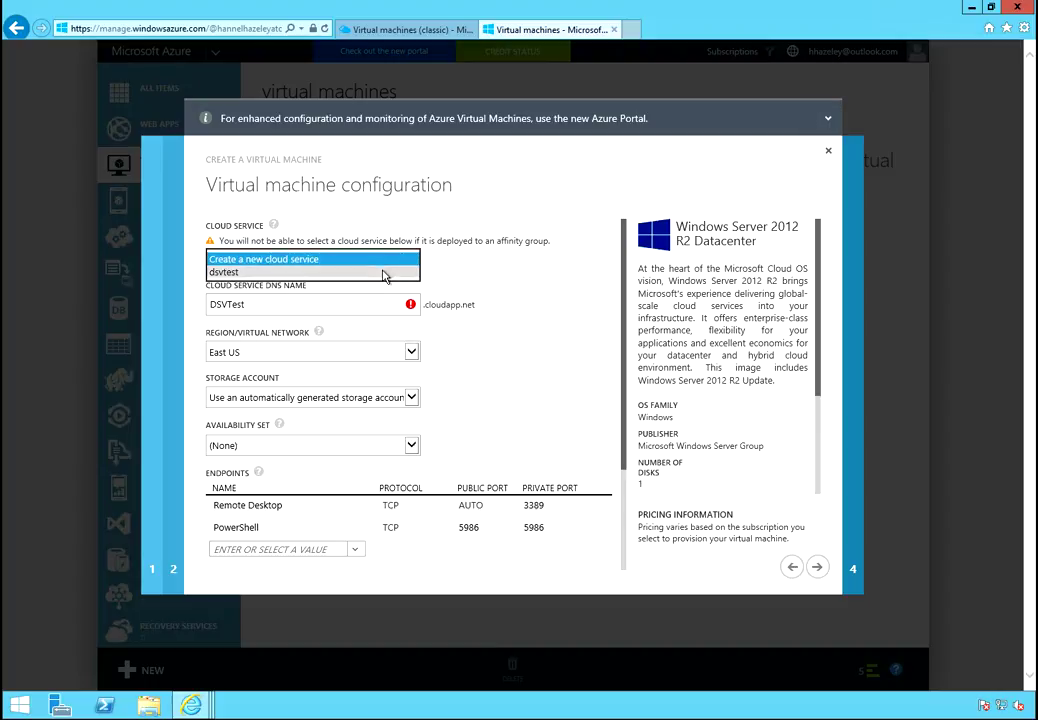
pyautogui.click(381, 273)
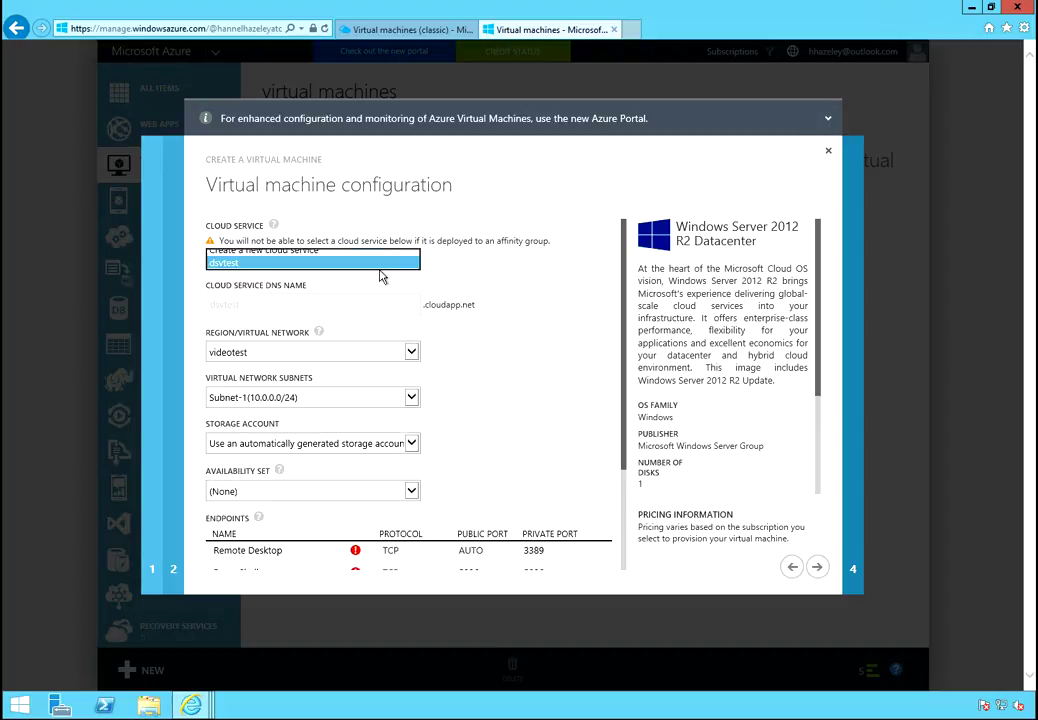
pyautogui.click(407, 357)
pyautogui.click(248, 367)
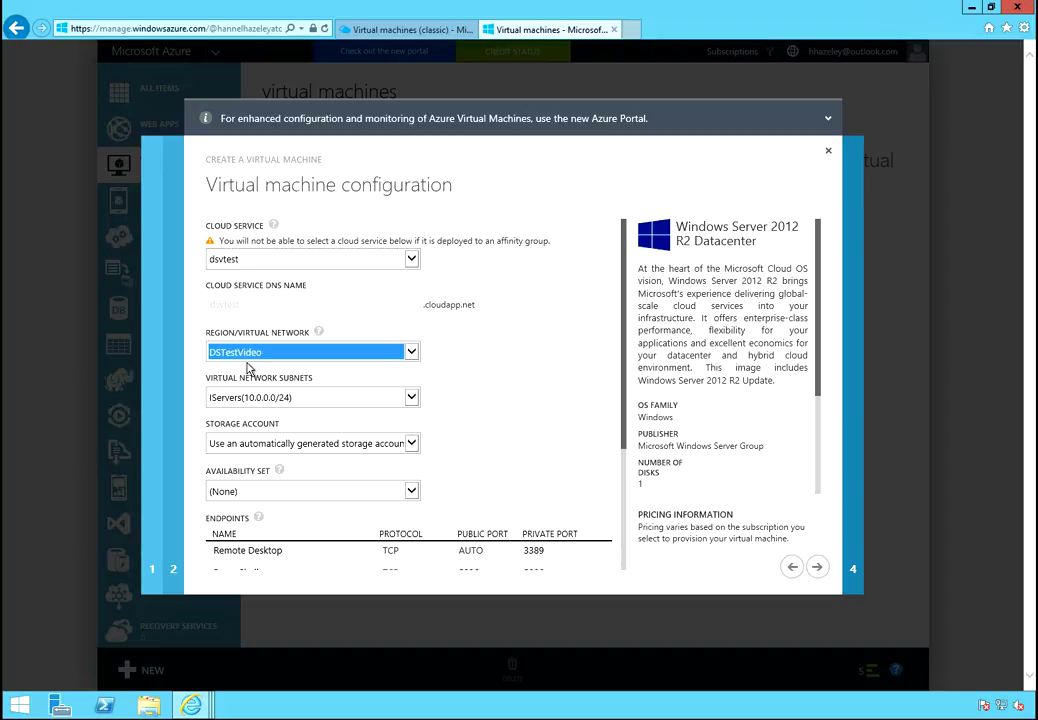
pyautogui.click(415, 401)
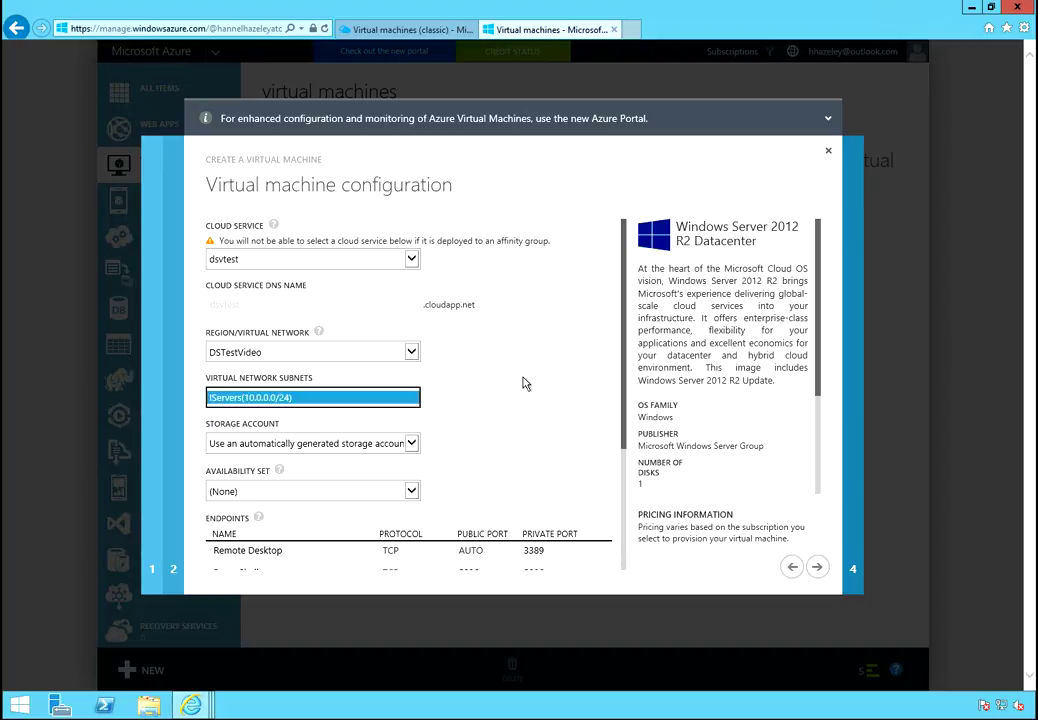
pyautogui.click(411, 353)
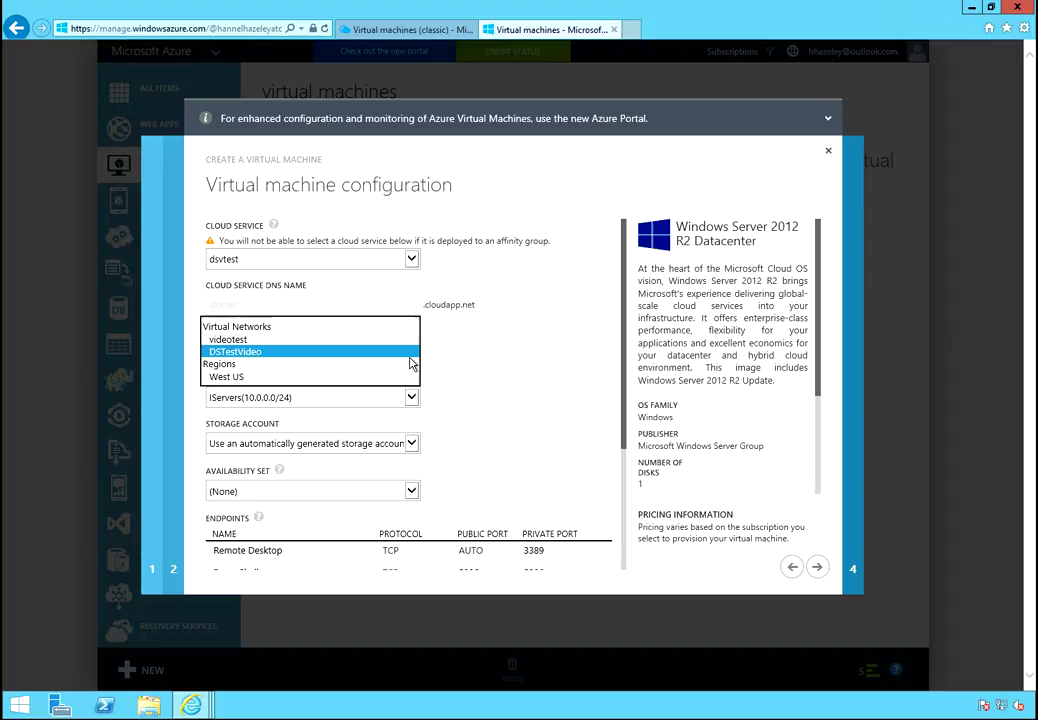
pyautogui.click(272, 340)
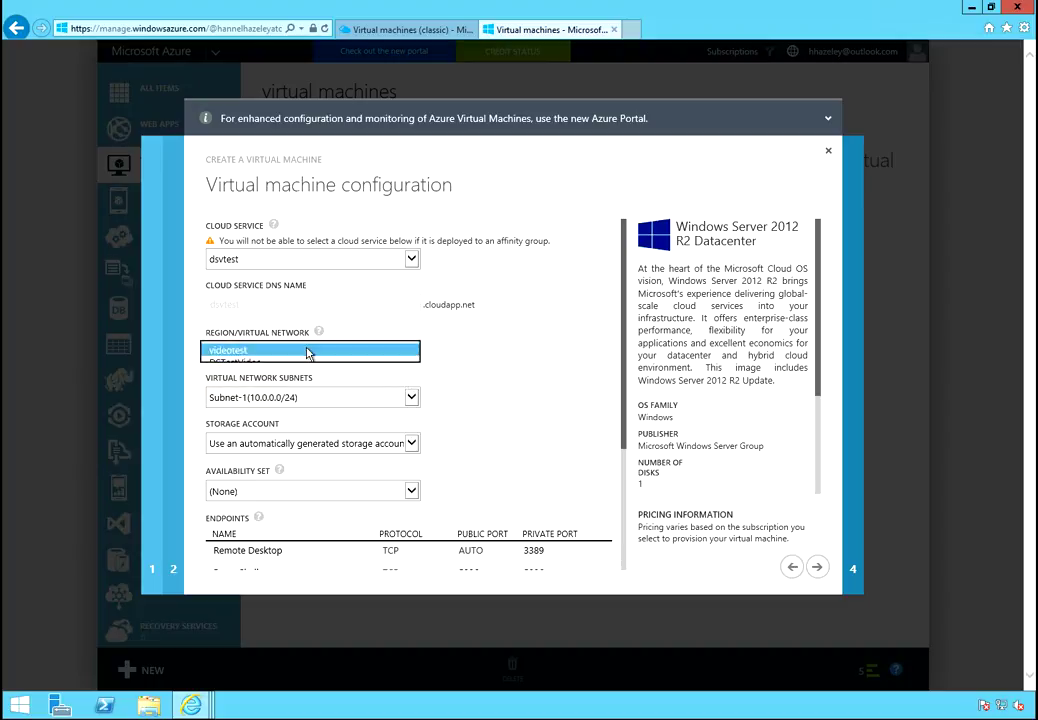
pyautogui.click(411, 399)
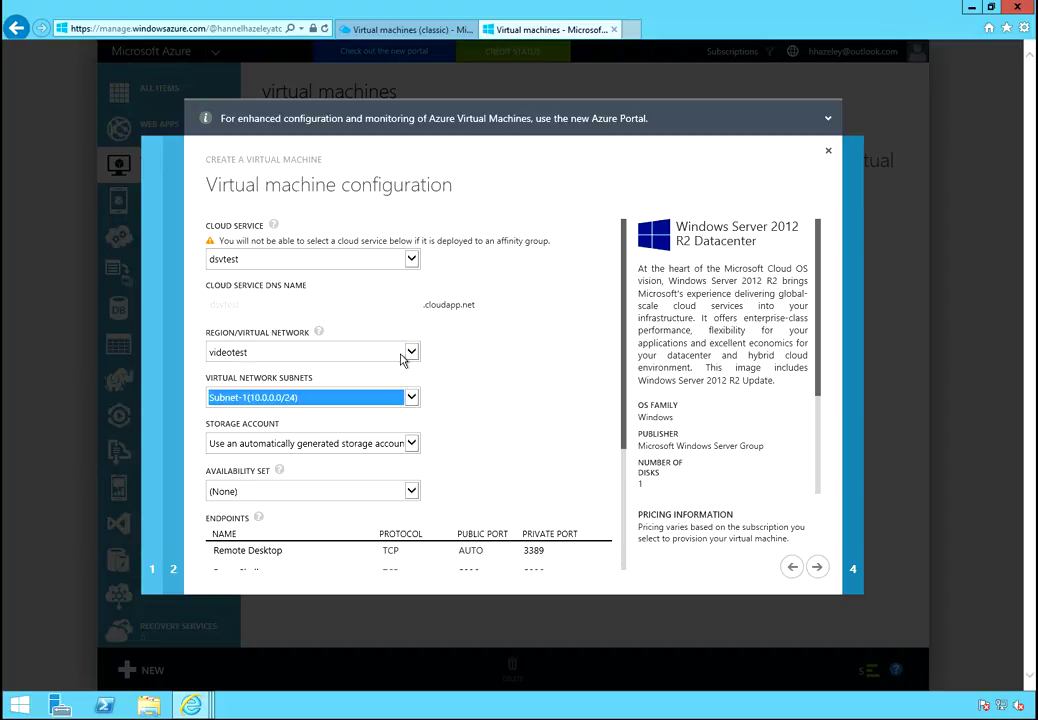
pyautogui.click(408, 354)
pyautogui.click(264, 365)
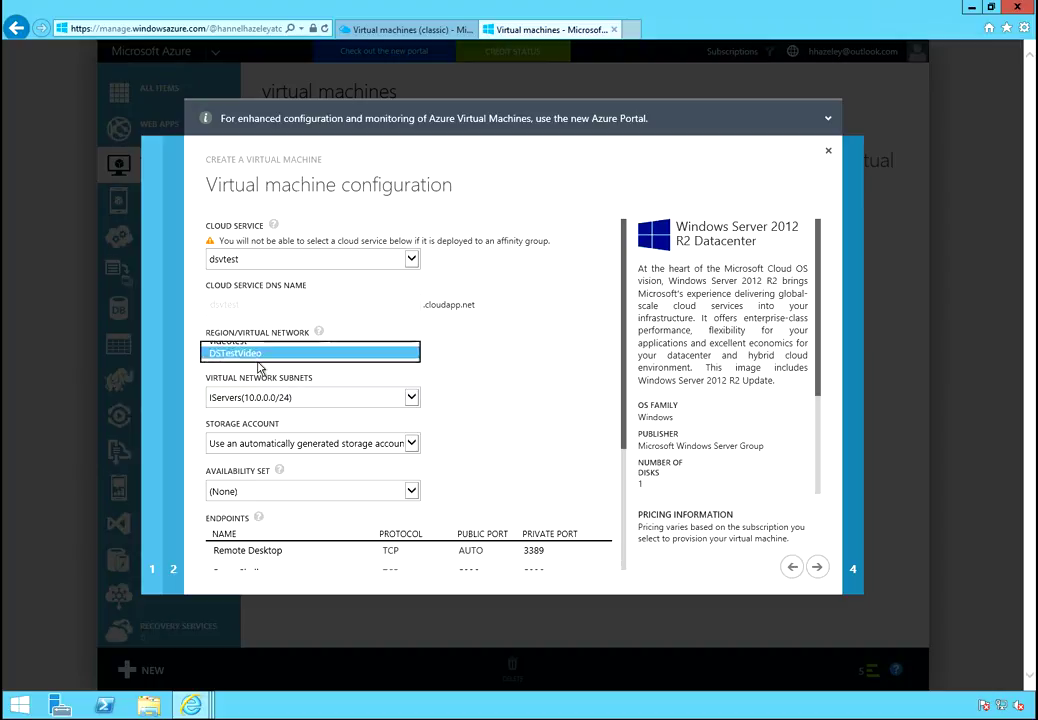
pyautogui.click(412, 400)
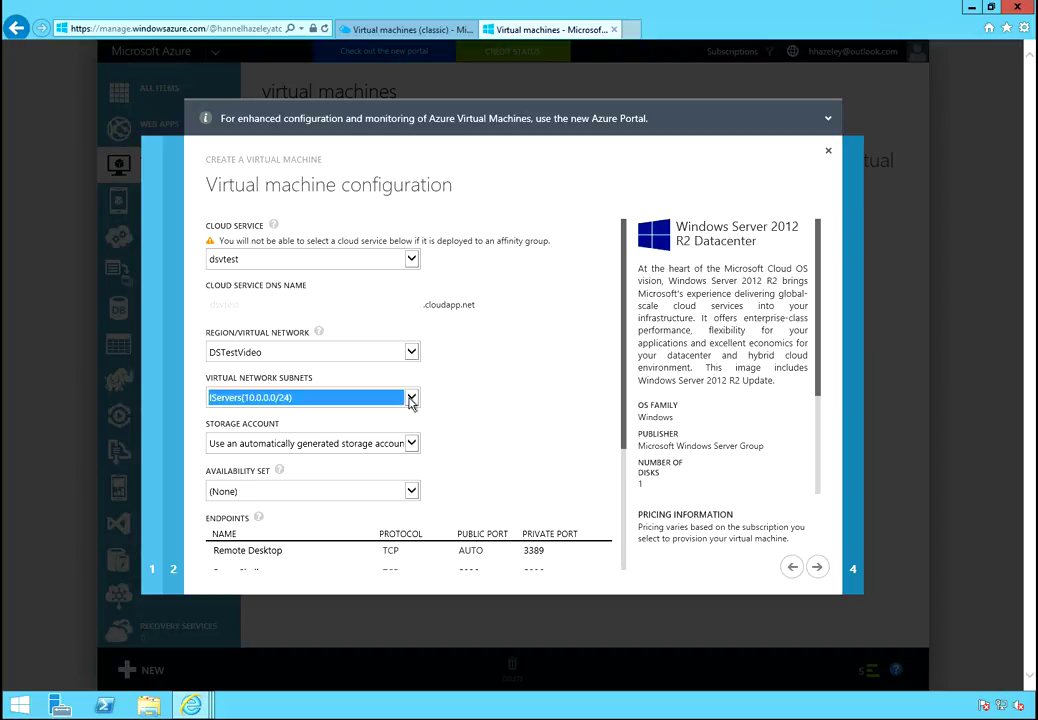
pyautogui.click(314, 401)
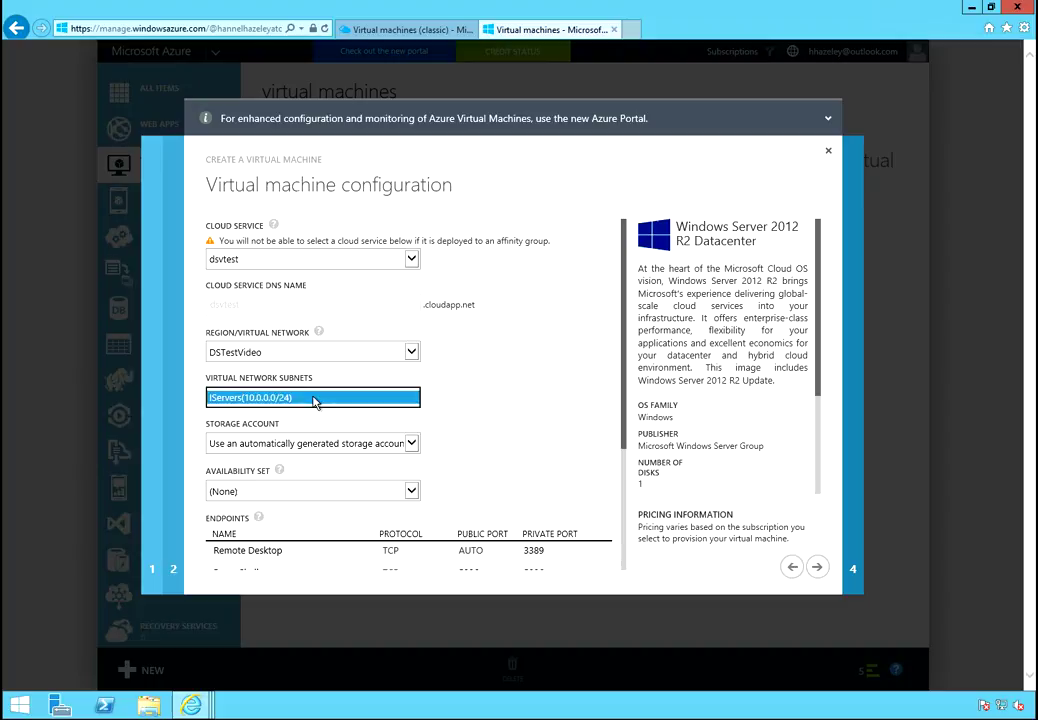
pyautogui.click(314, 398)
# Choose the dsvtest storage account and no availability set
pyautogui.click(359, 444)
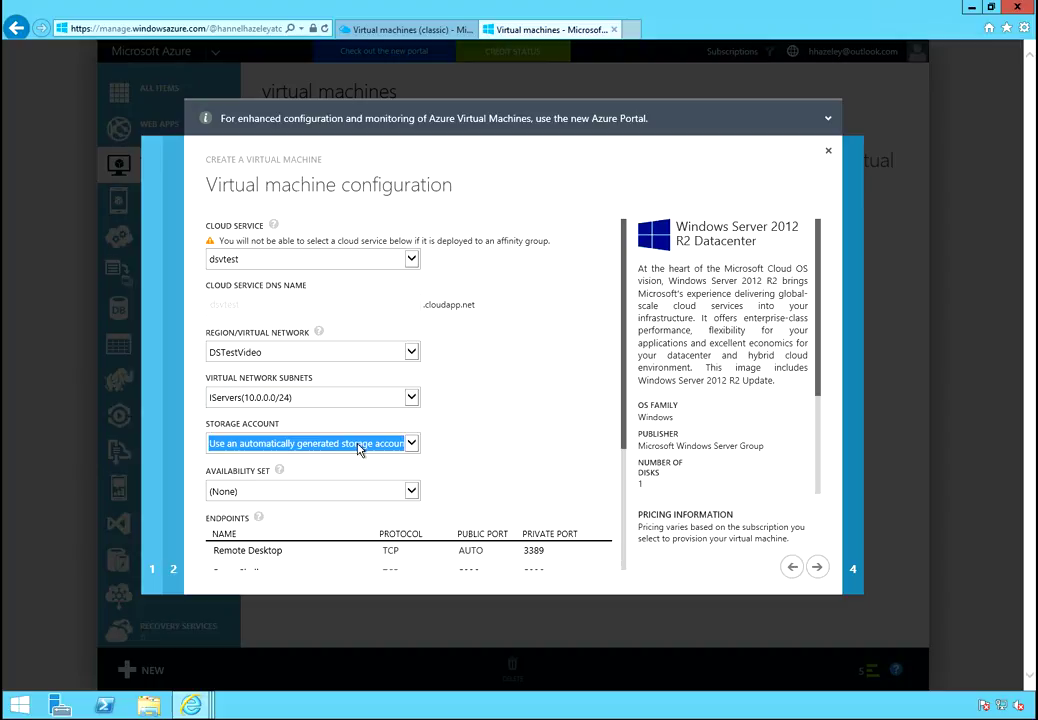
pyautogui.click(336, 455)
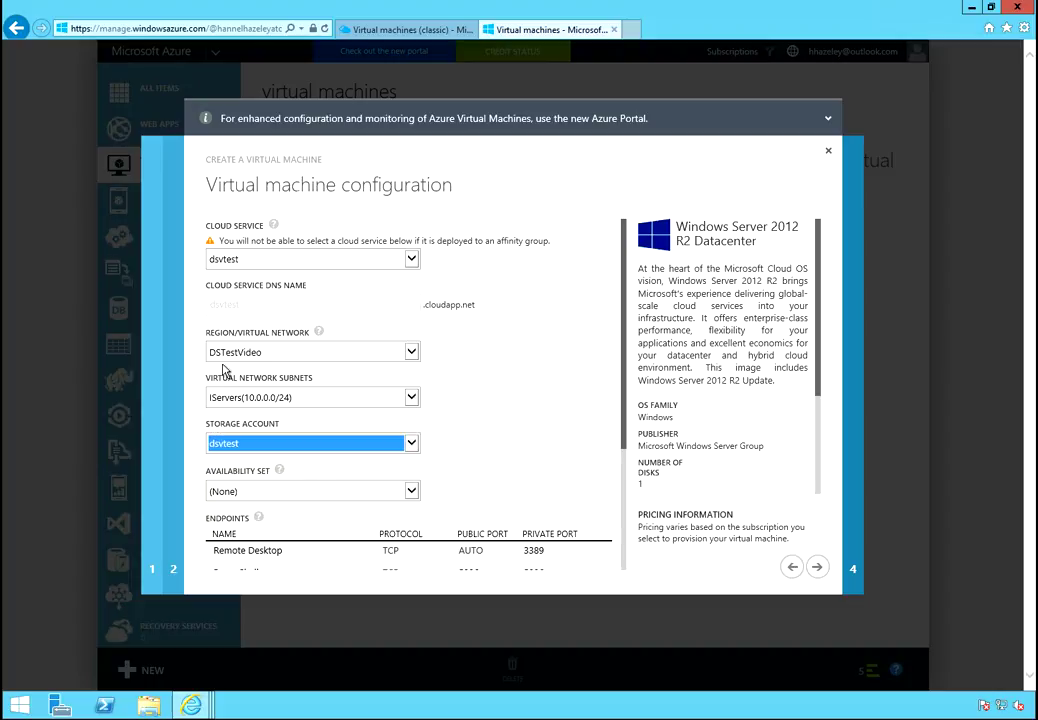
pyautogui.click(414, 496)
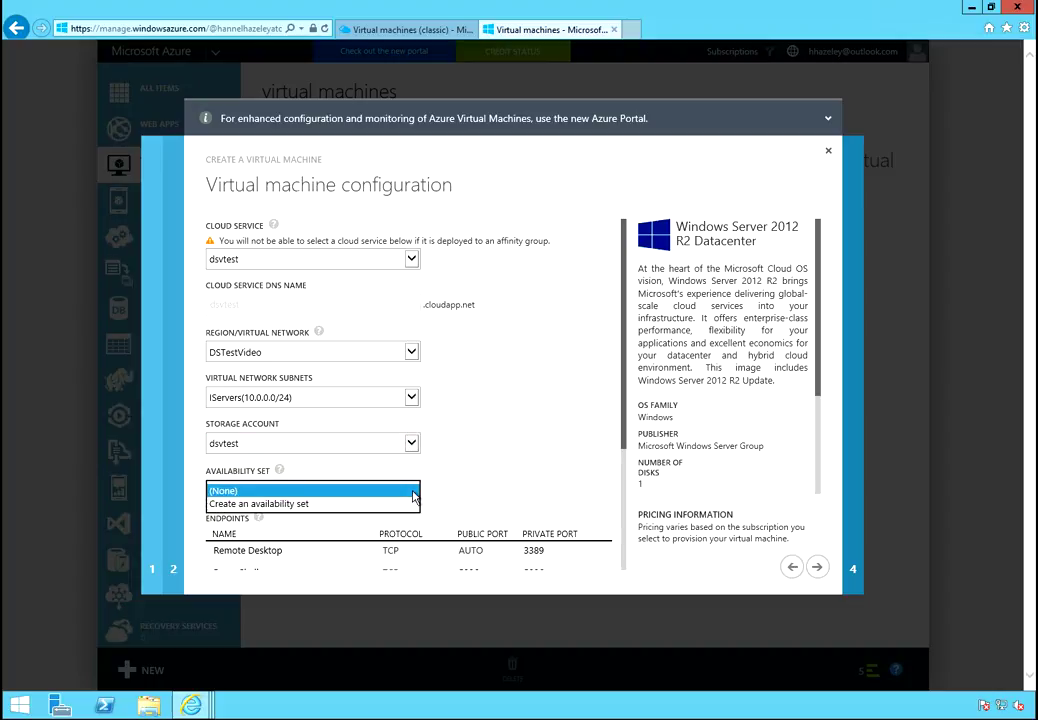
pyautogui.click(300, 503)
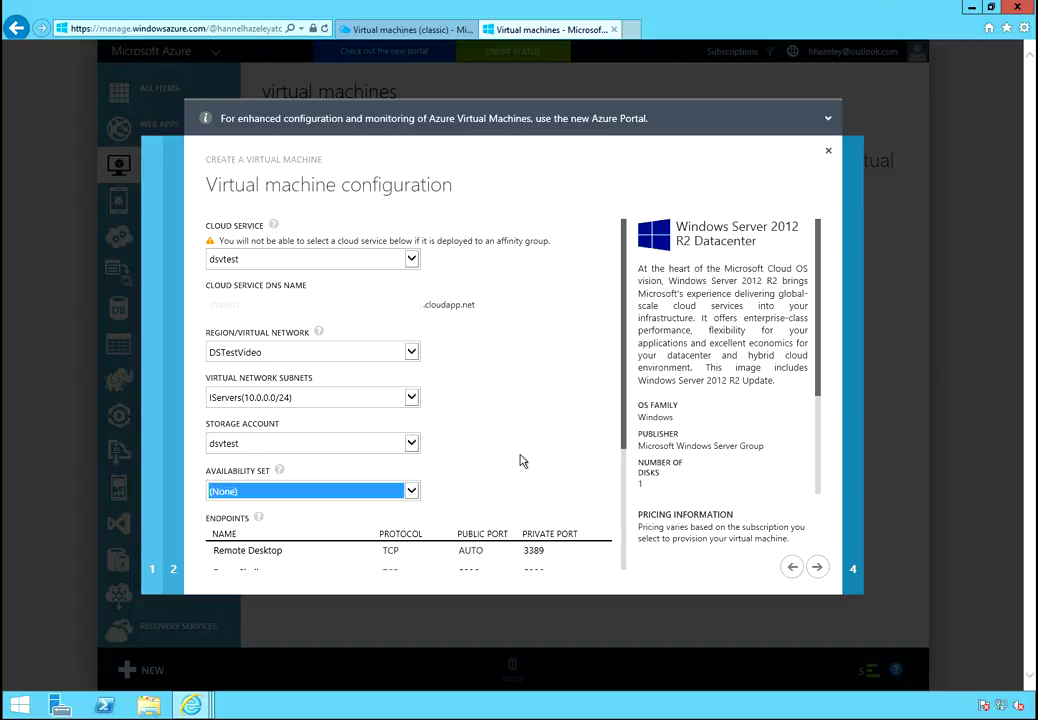
# Map the Remote Desktop endpoint's public port to 3389
pyautogui.scroll(-3, 500, 430)
pyautogui.click(474, 390)
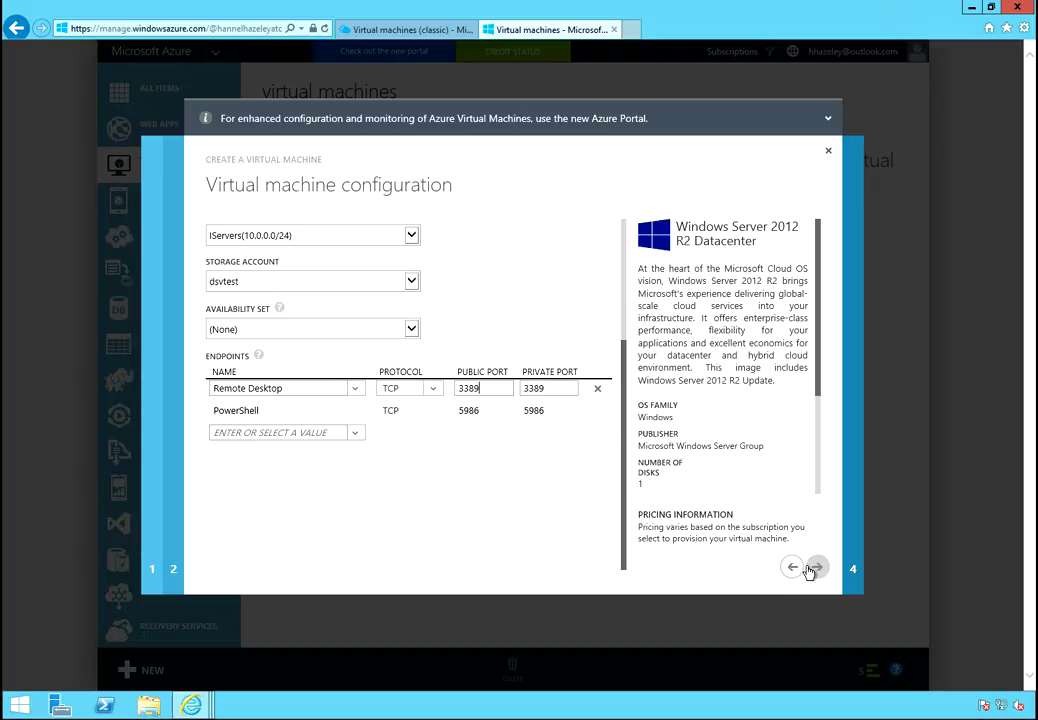
pyautogui.click(817, 569)
pyautogui.click(817, 569)
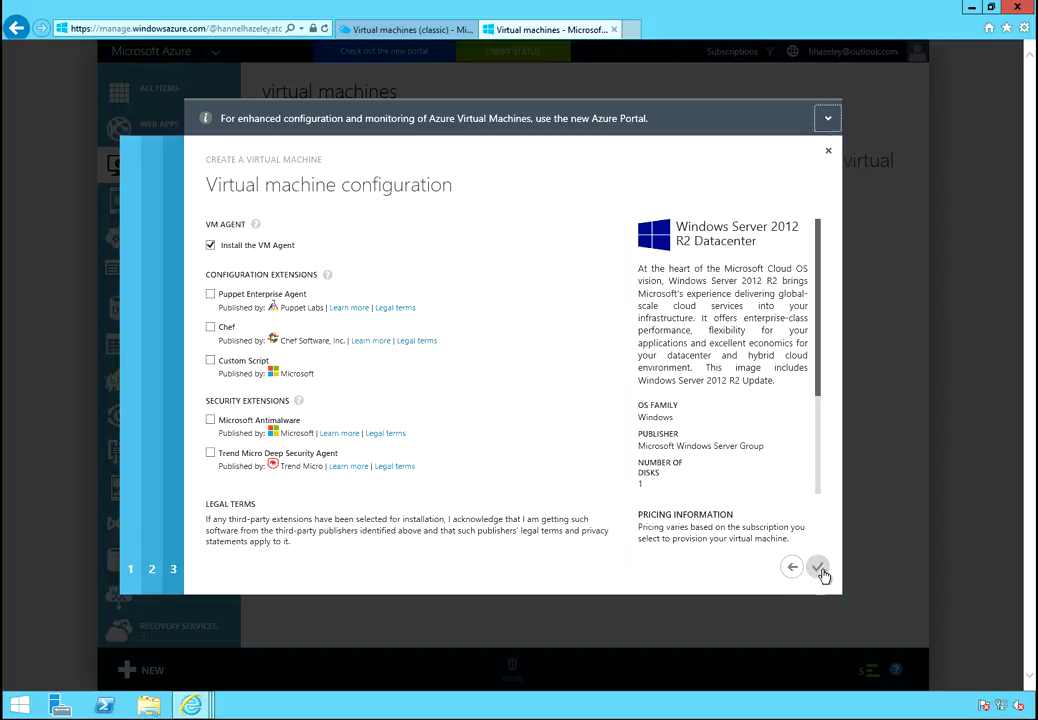
# Complete the wizard so DSVTest is created and shows Running in West US
pyautogui.click(819, 569)
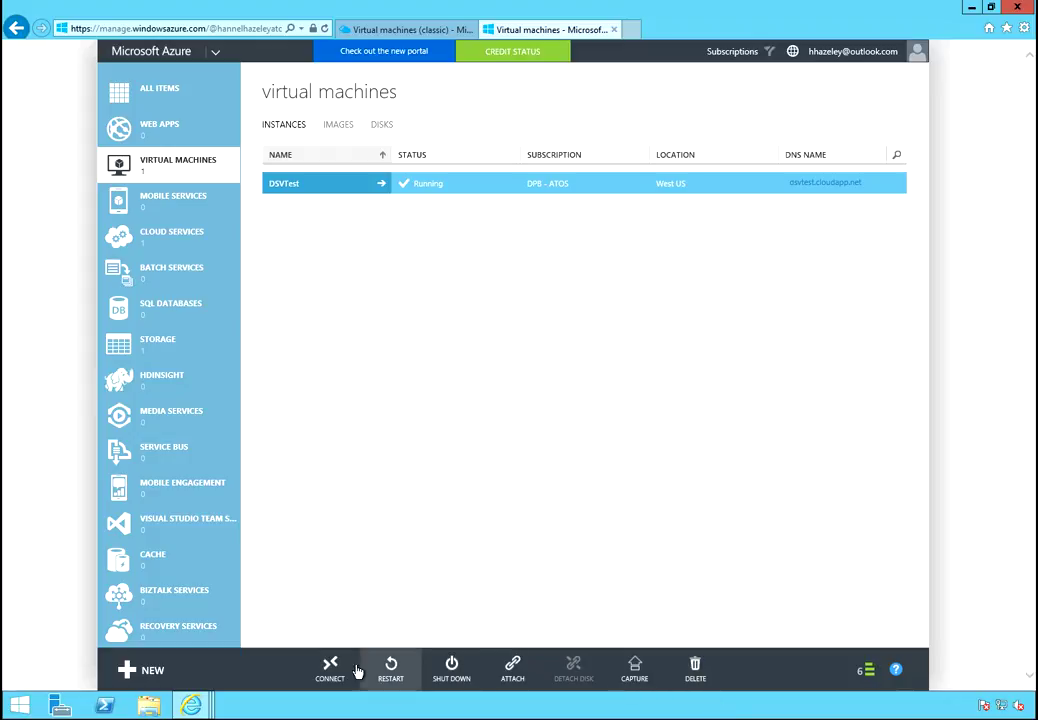
# Download DSVTest's .rdp file, open it, and accept the unidentified-publisher connection
pyautogui.click(331, 668)
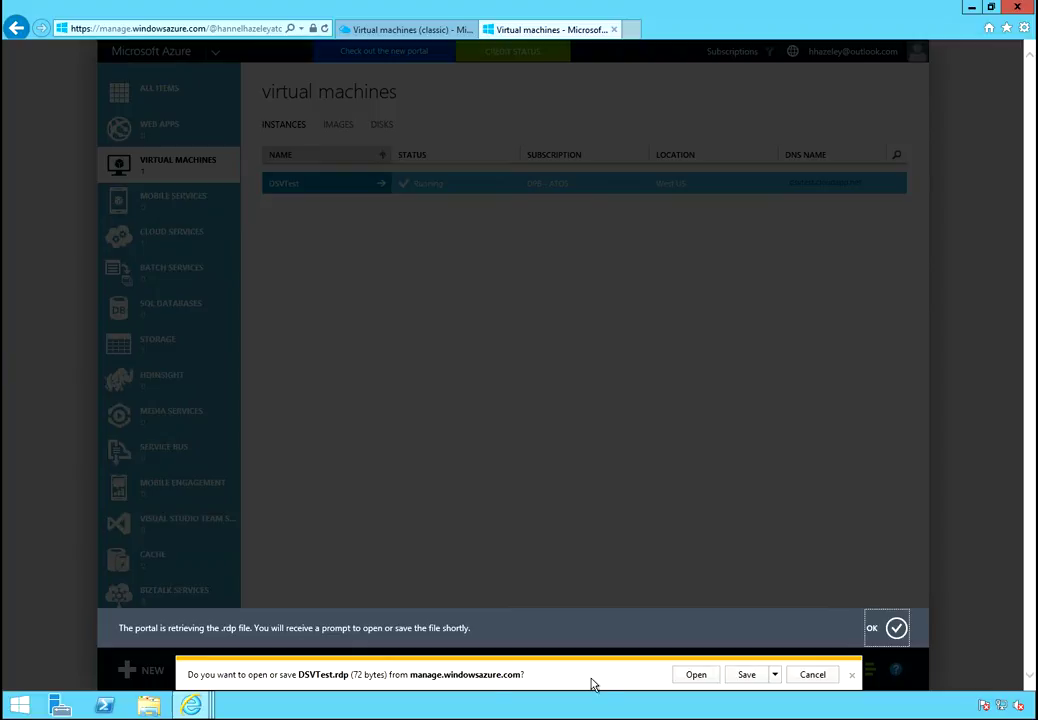
pyautogui.click(696, 675)
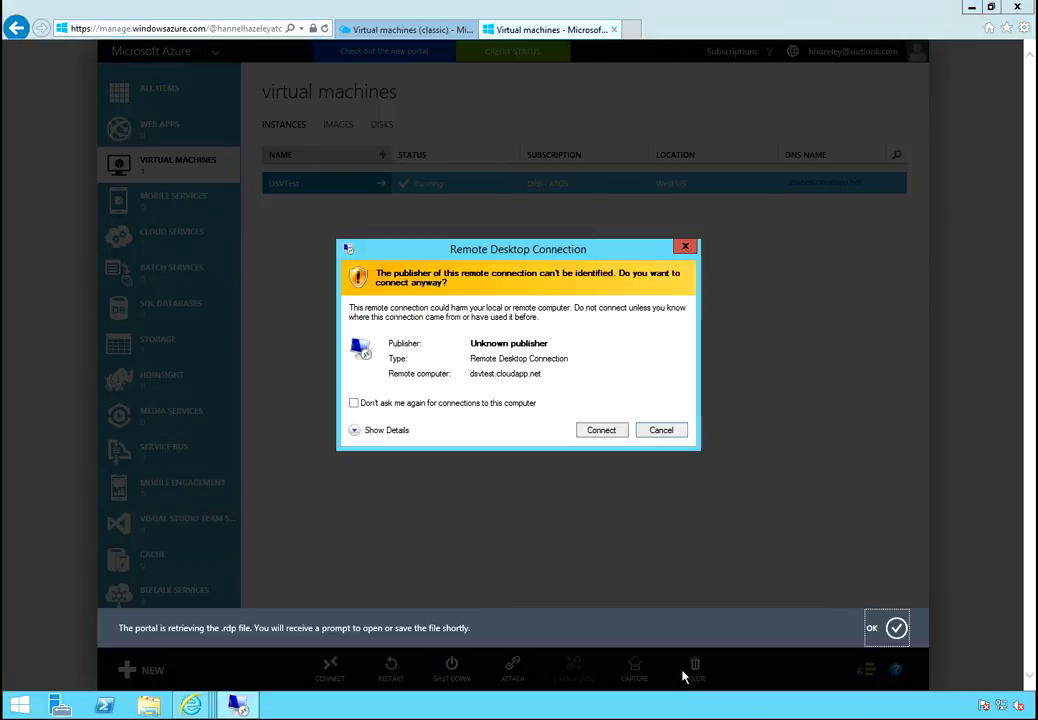
pyautogui.click(603, 436)
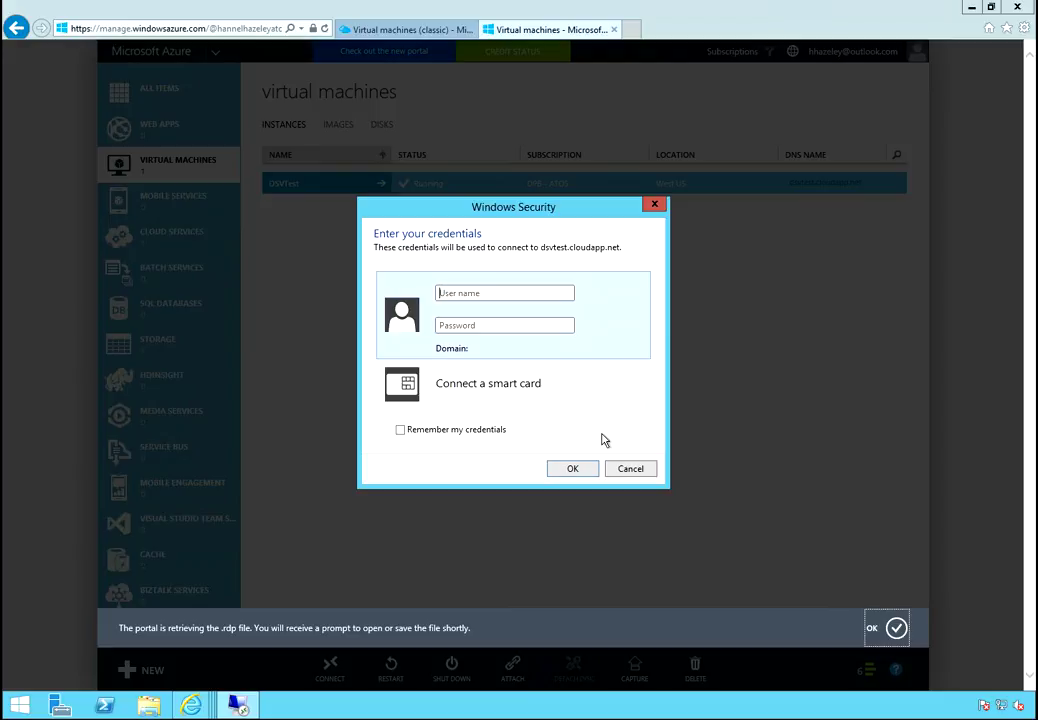
# Sign in with the administrator user name and password, accepting the unverified certificate
pyautogui.write('DSVtestAdmin')
pyautogui.press('Tab')
pyautogui.write('••••••••••••')
pyautogui.press('Return')
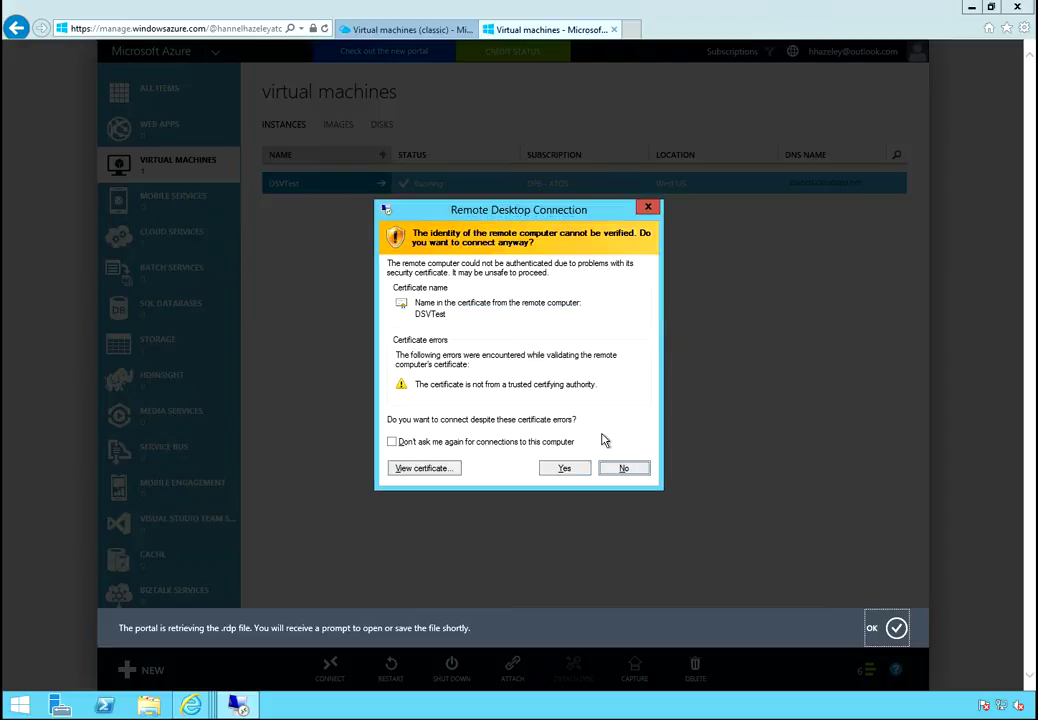
pyautogui.click(566, 468)
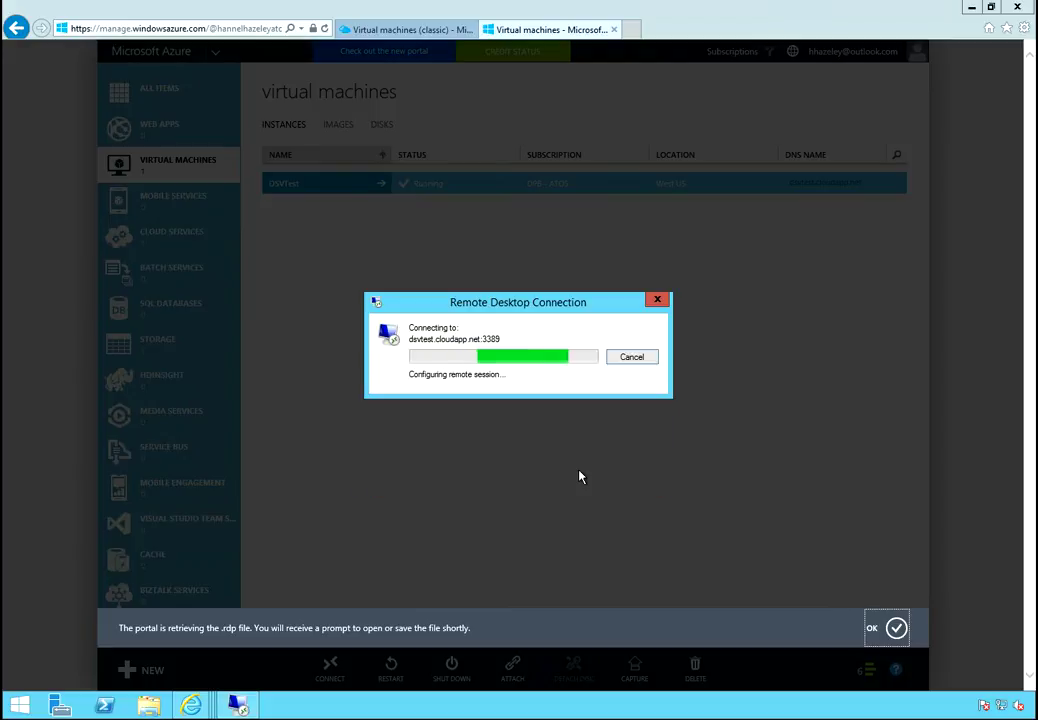
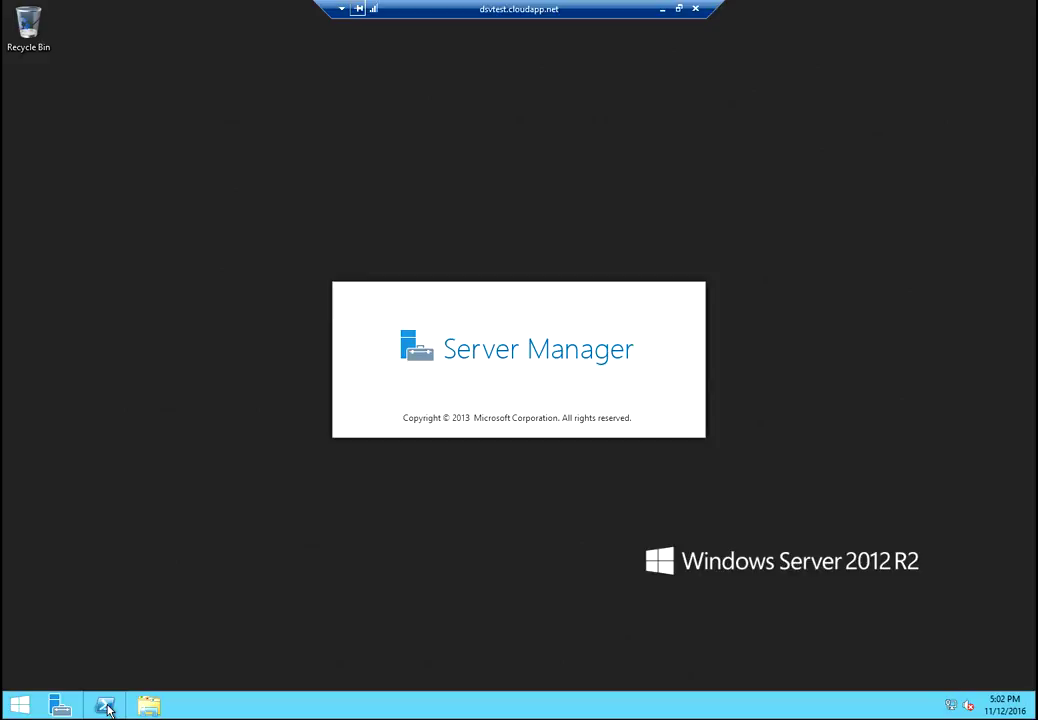
# Bring up the Windows PowerShell launch options from the remote server's taskbar
pyautogui.rightClick(108, 708)
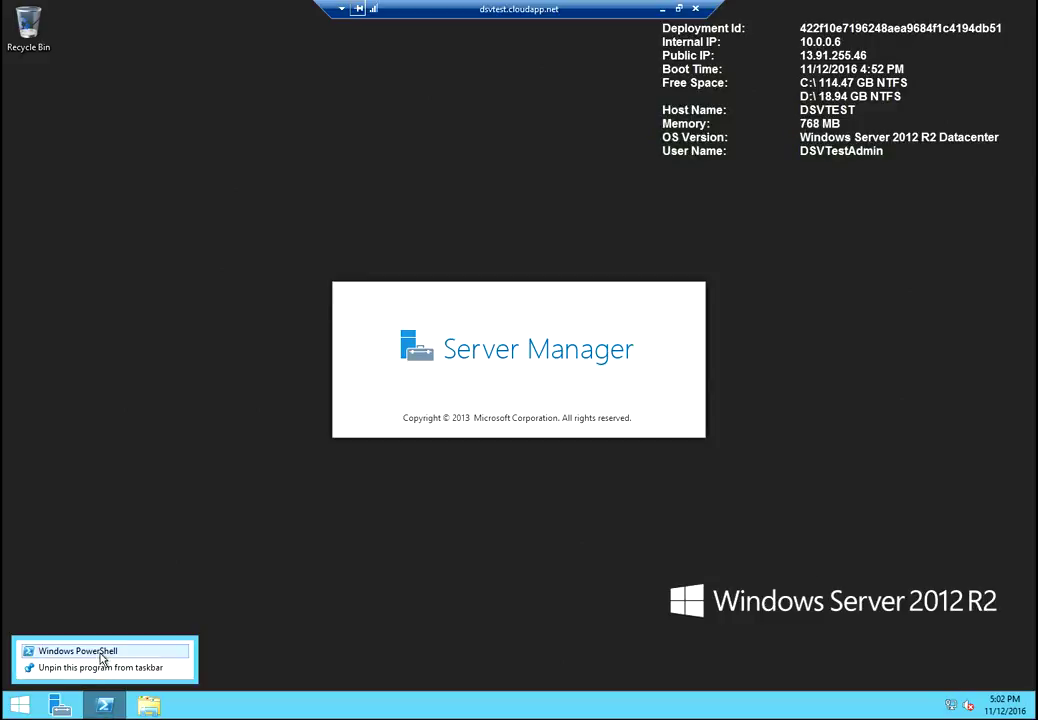
# Launch Windows PowerShell with administrator rights from its taskbar jump list
pyautogui.click(105, 651)
pyautogui.rightClick(106, 651)
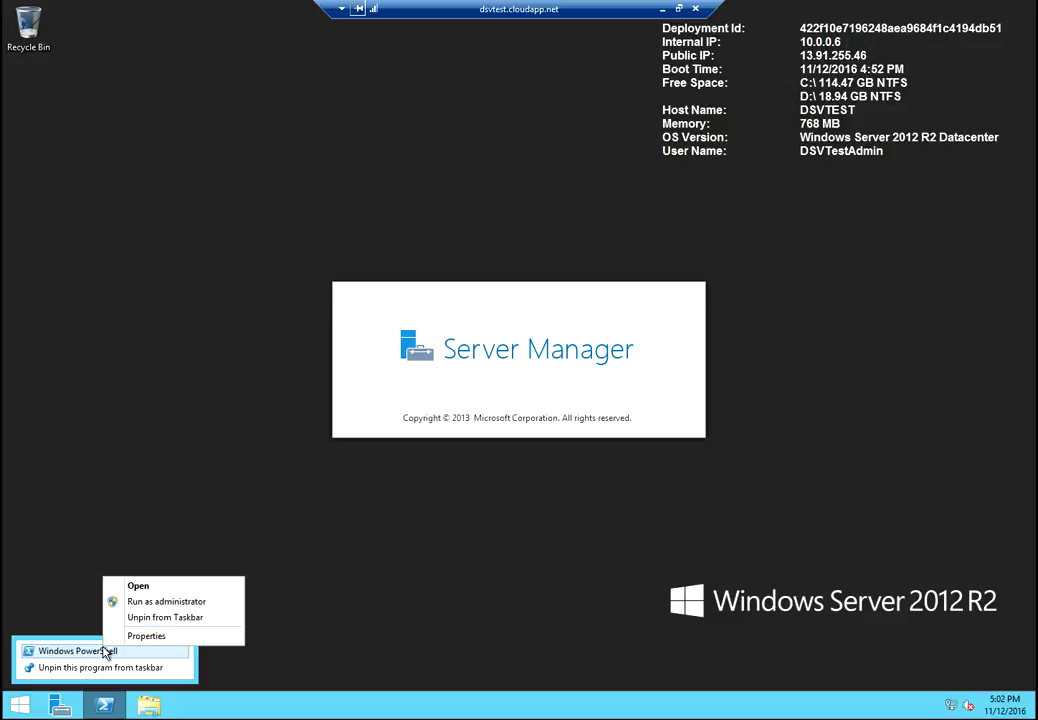
pyautogui.click(166, 606)
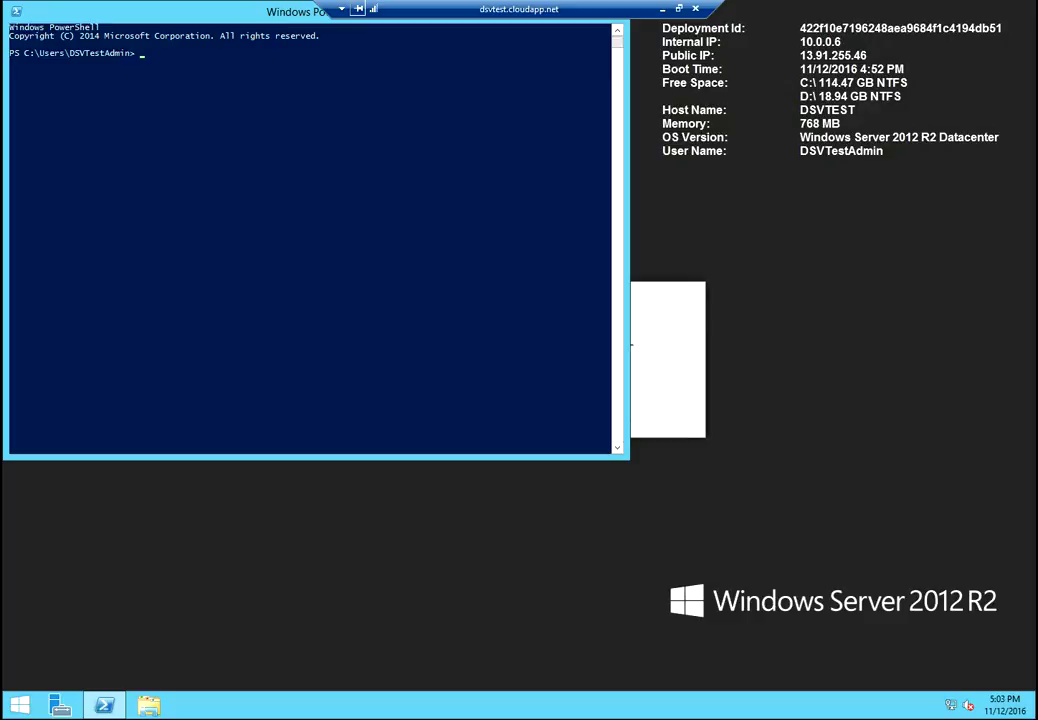
# Open a Command Prompt with administrator rights from the Start button's admin menu
pyautogui.click(22, 706)
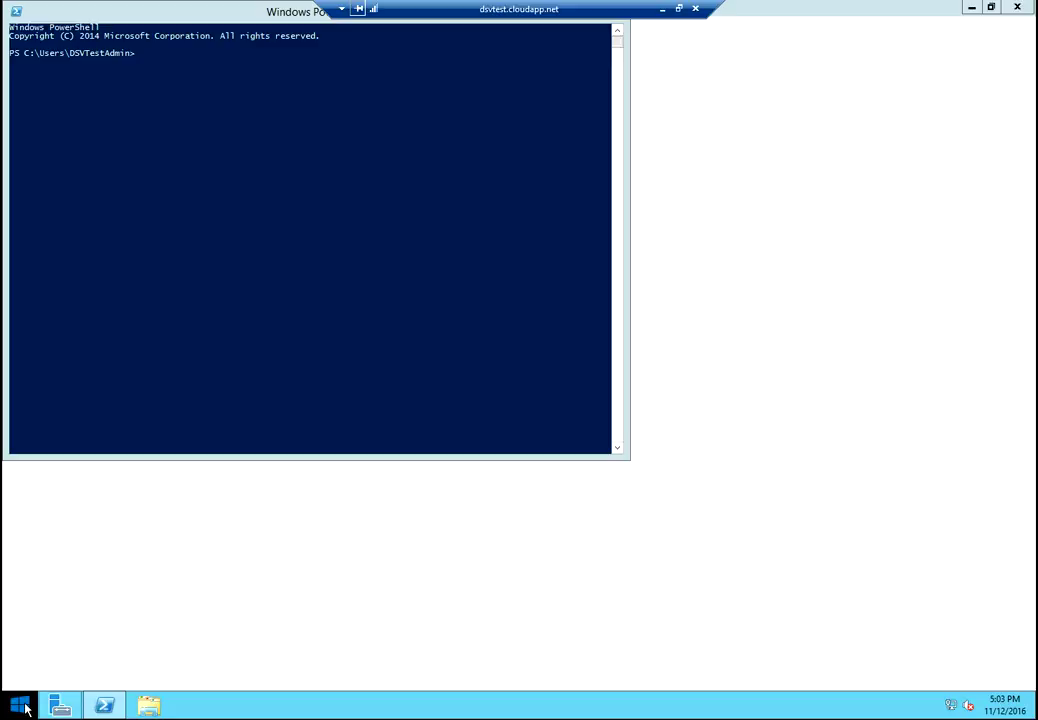
pyautogui.write('i')
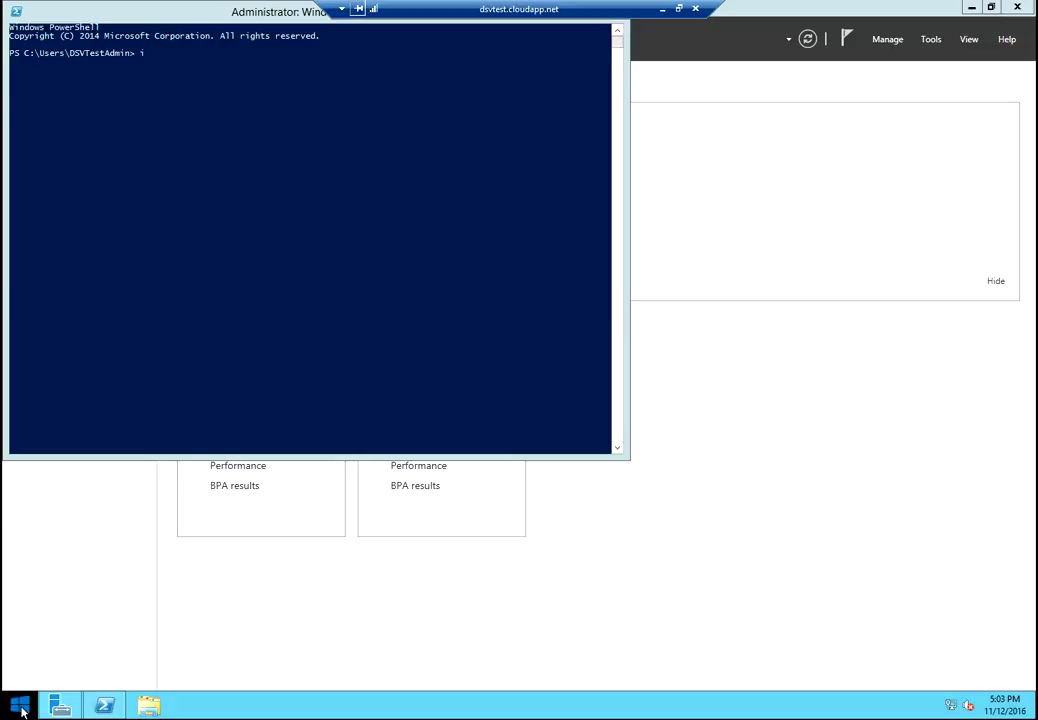
pyautogui.rightClick(21, 710)
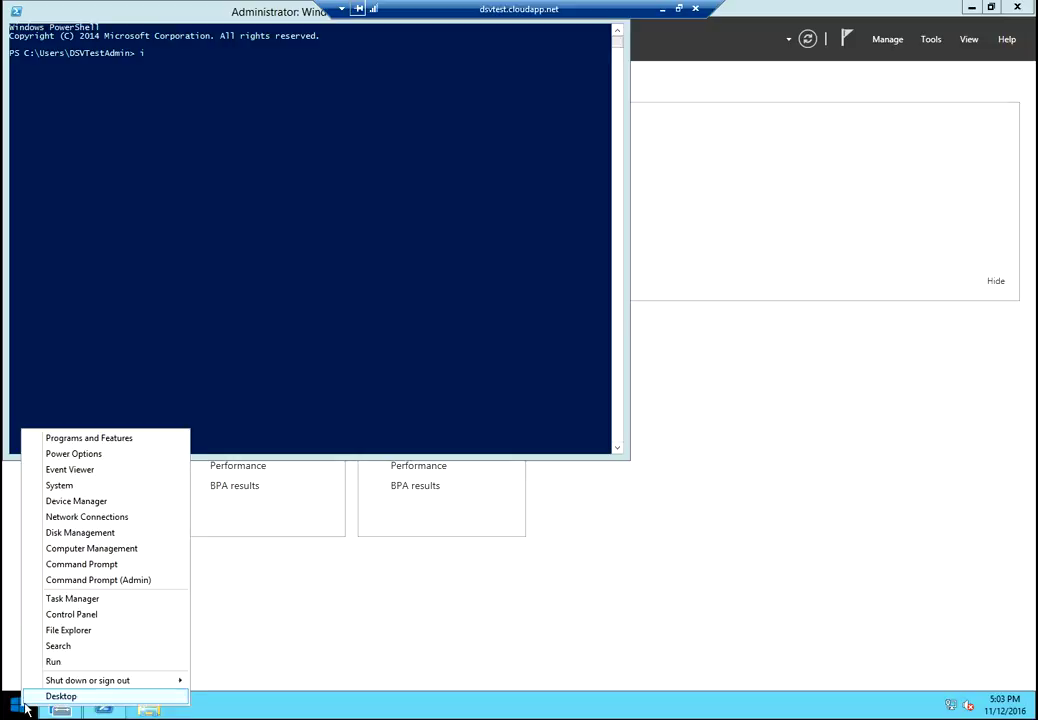
pyautogui.click(95, 589)
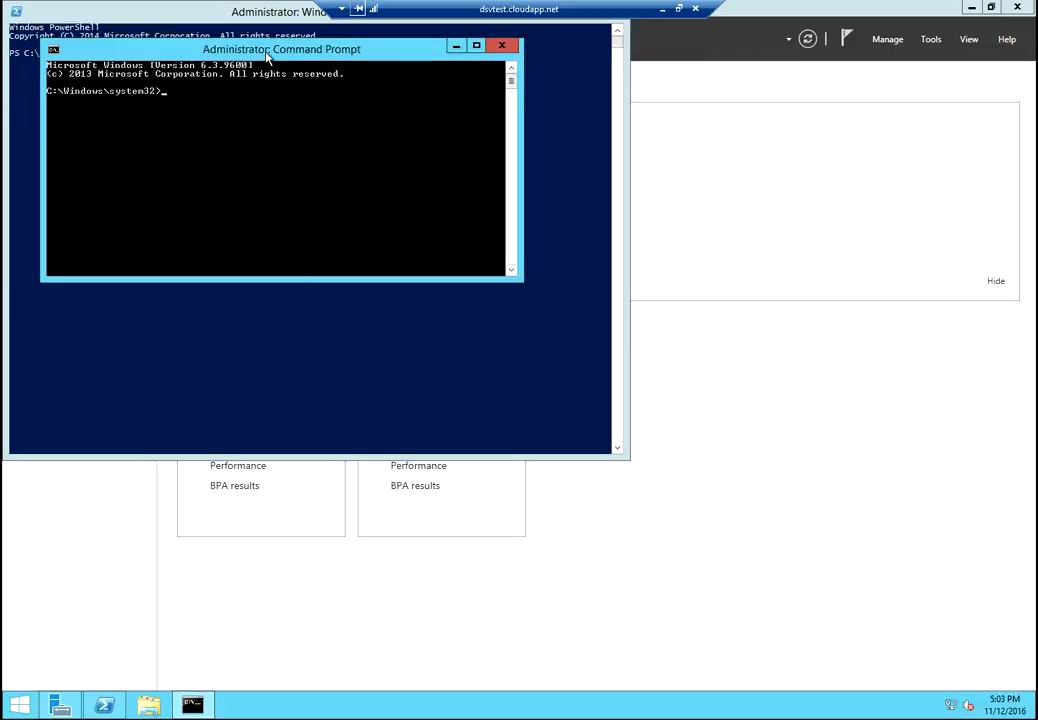
# Run ipconfig /all and confirm the DNS servers are 10.0.0.4 and 10.0.0.5
pyautogui.write('ipconfig')
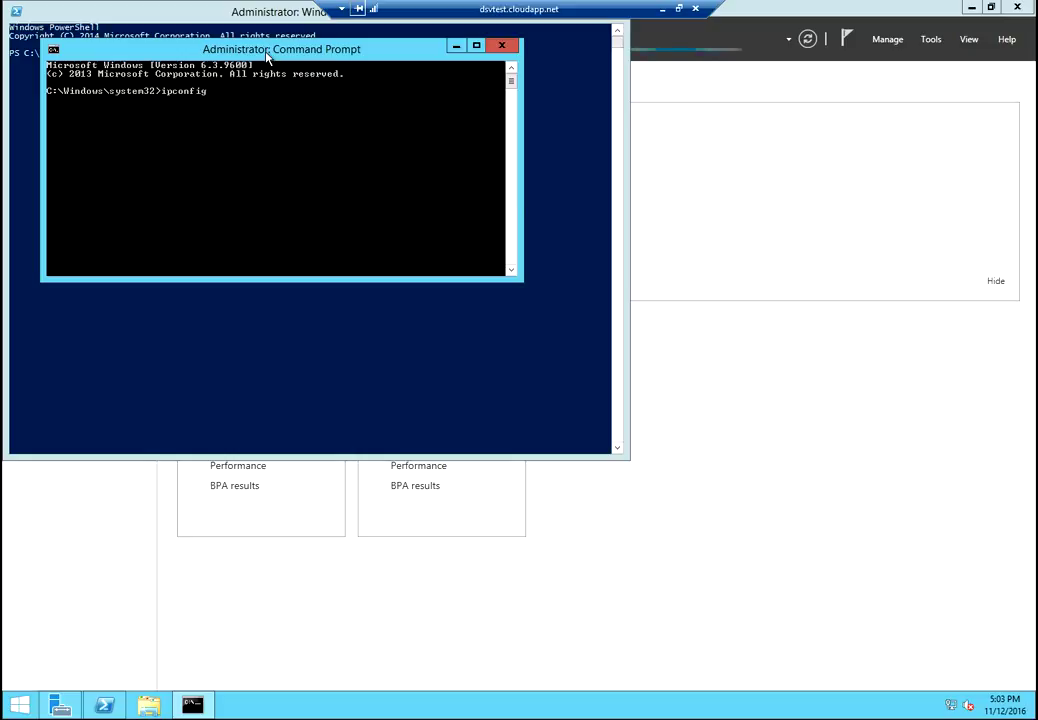
pyautogui.write(' /all')
pyautogui.press('Return')
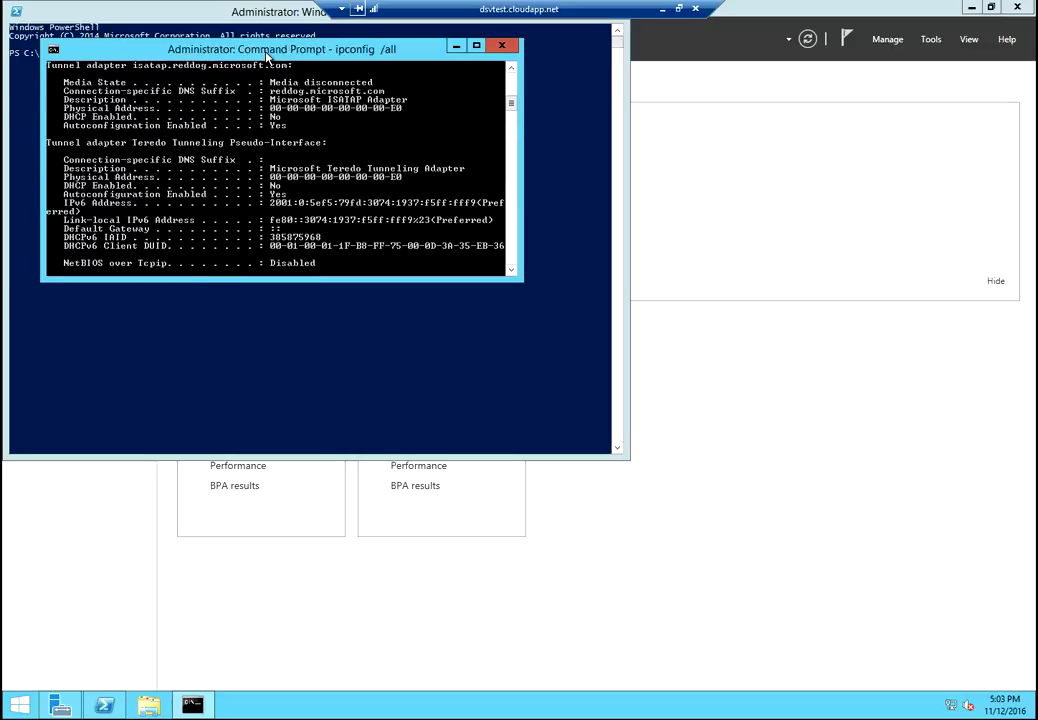
pyautogui.scroll(5, 300, 168)
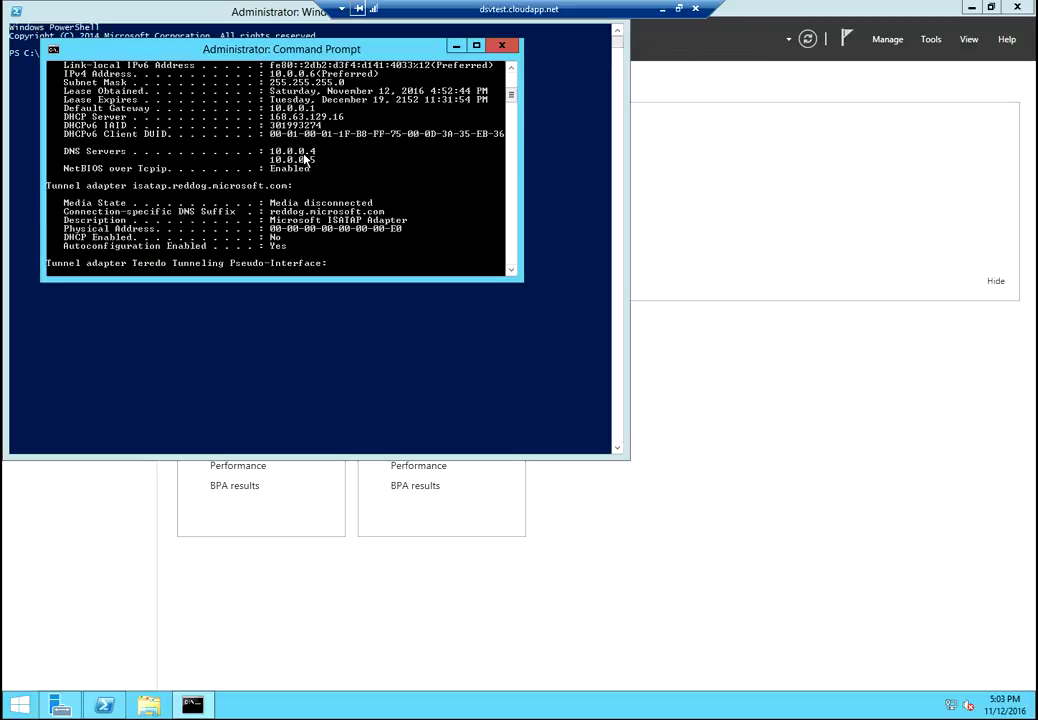
pyautogui.click(812, 14)
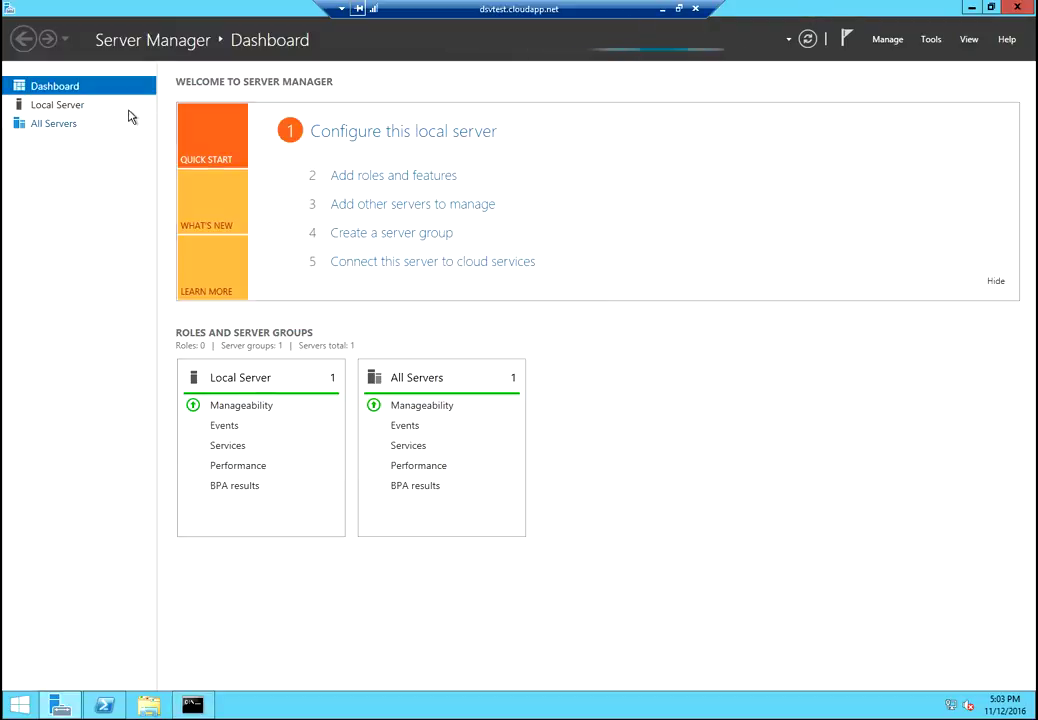
# View DSVTest's Local Server properties in Server Manager, checking them against the ipconfig output
pyautogui.click(71, 110)
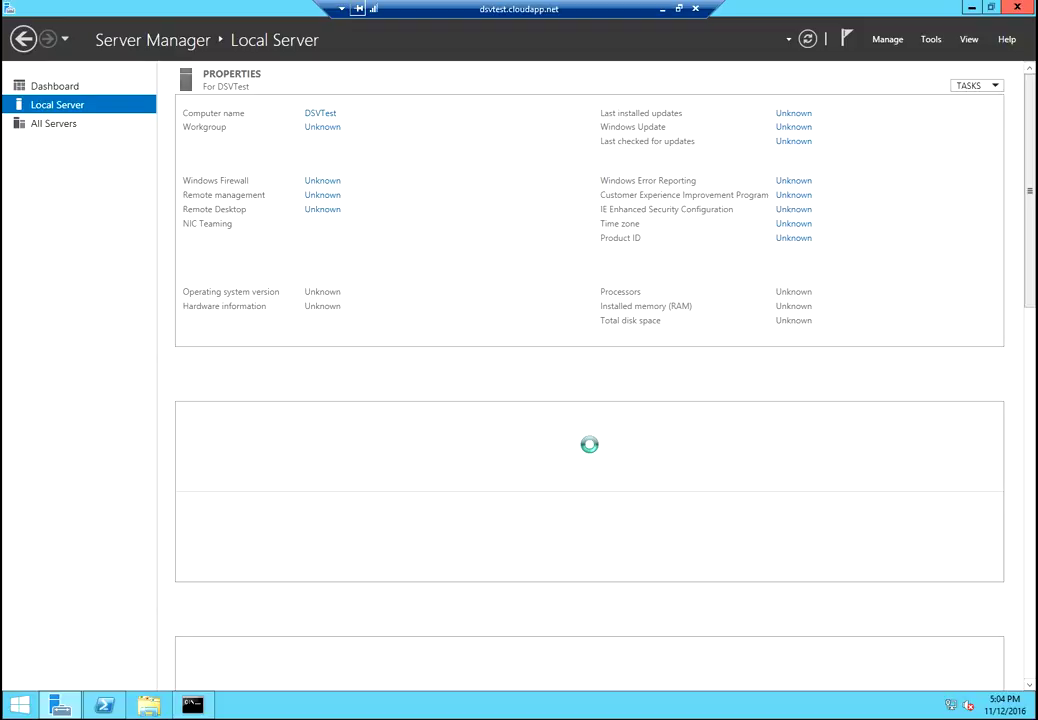
pyautogui.hotkey('alt', 'Tab')
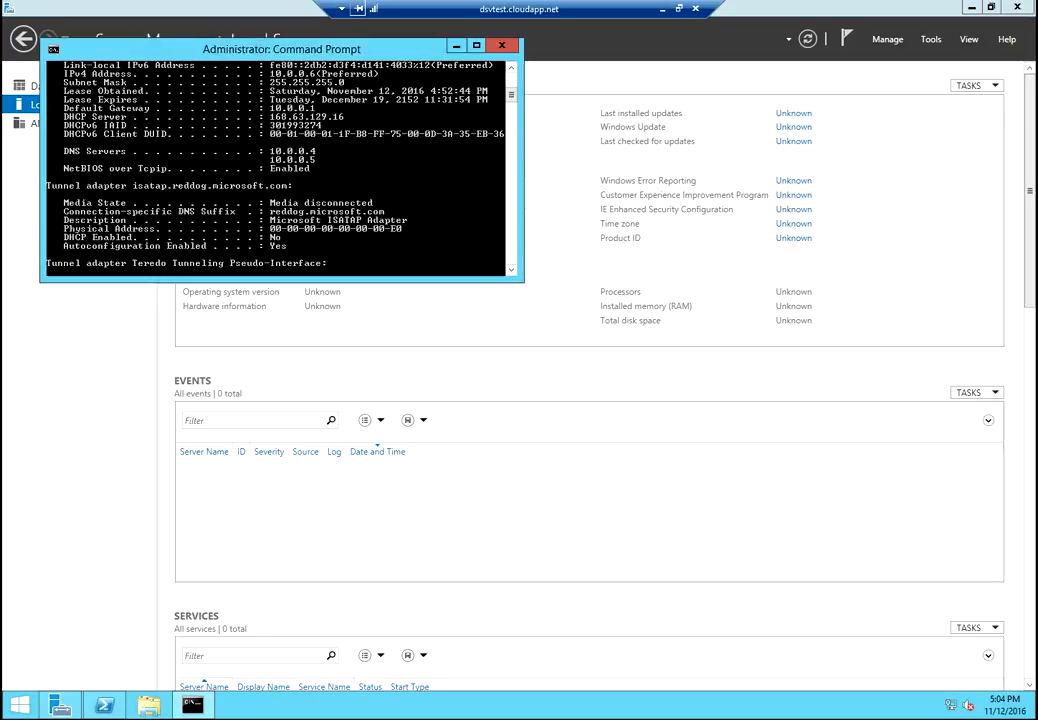
pyautogui.click(121, 395)
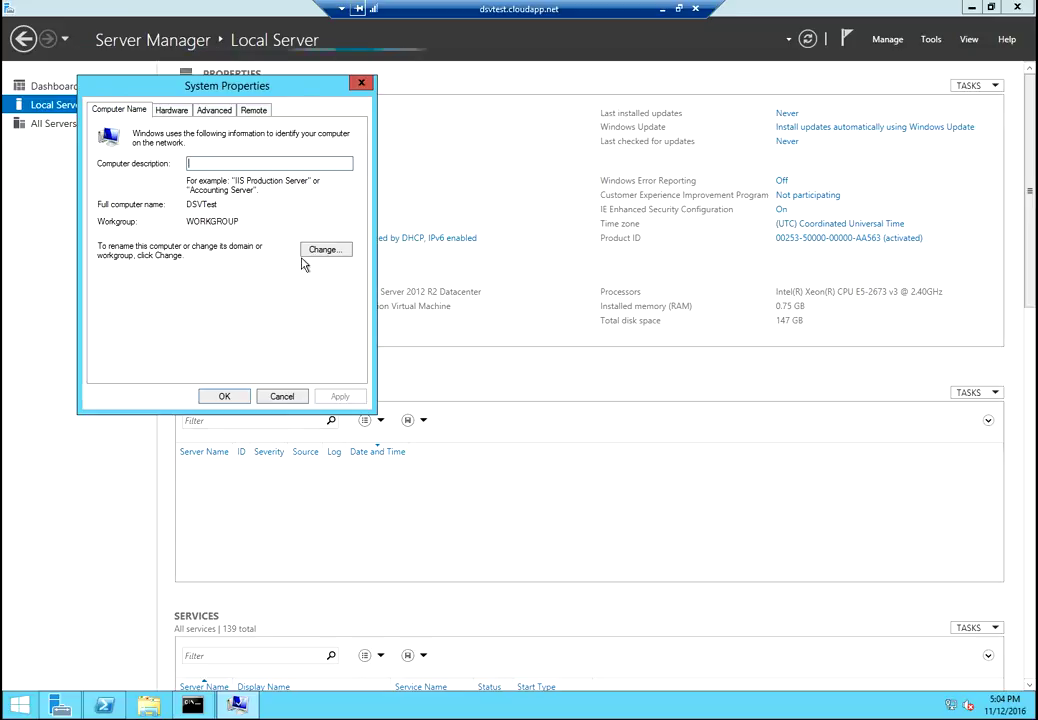
# Make DSVTest a member of the dsvtest.hazelnest.com domain and submit the change
pyautogui.click(336, 250)
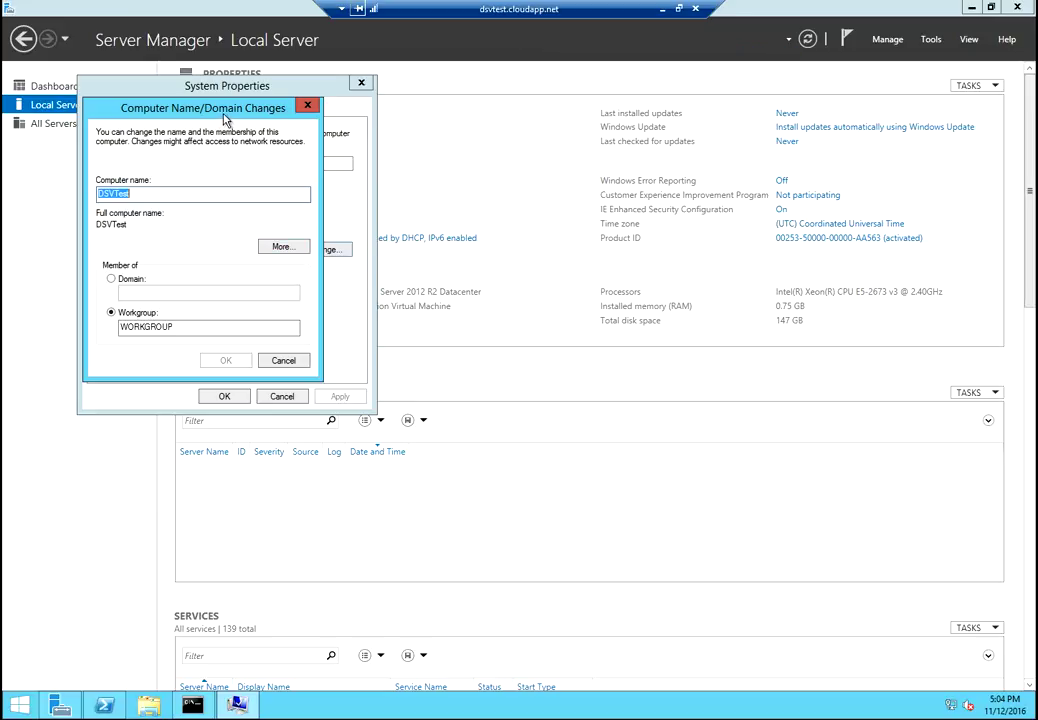
pyautogui.moveTo(245, 110); pyautogui.dragTo(350, 127)
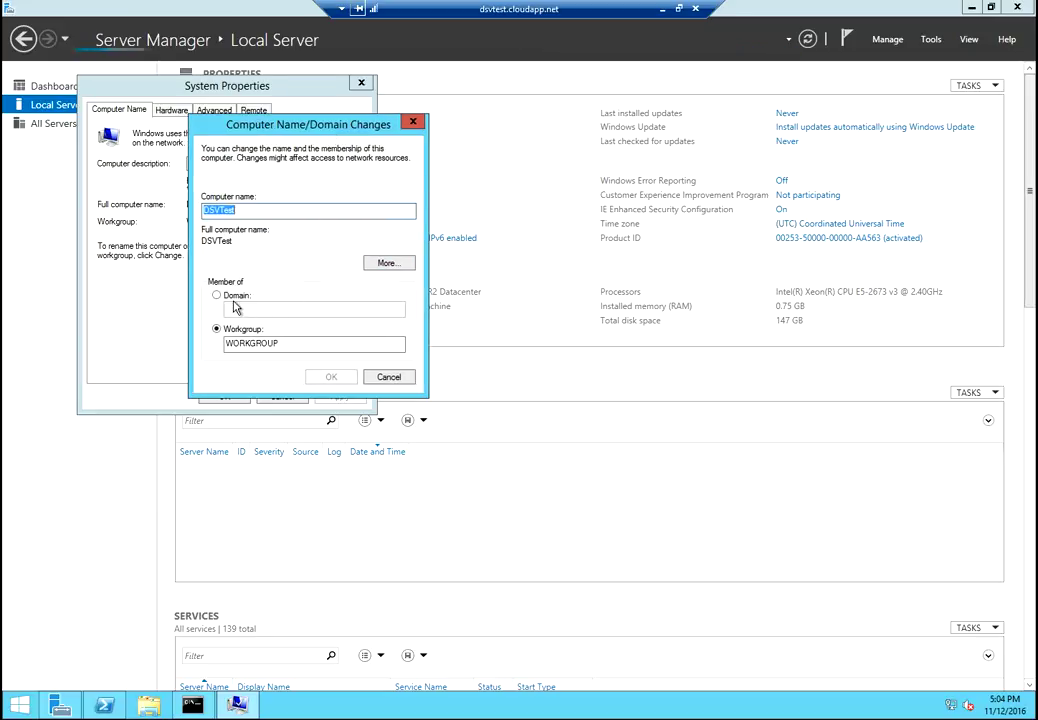
pyautogui.click(218, 296)
pyautogui.click(218, 296)
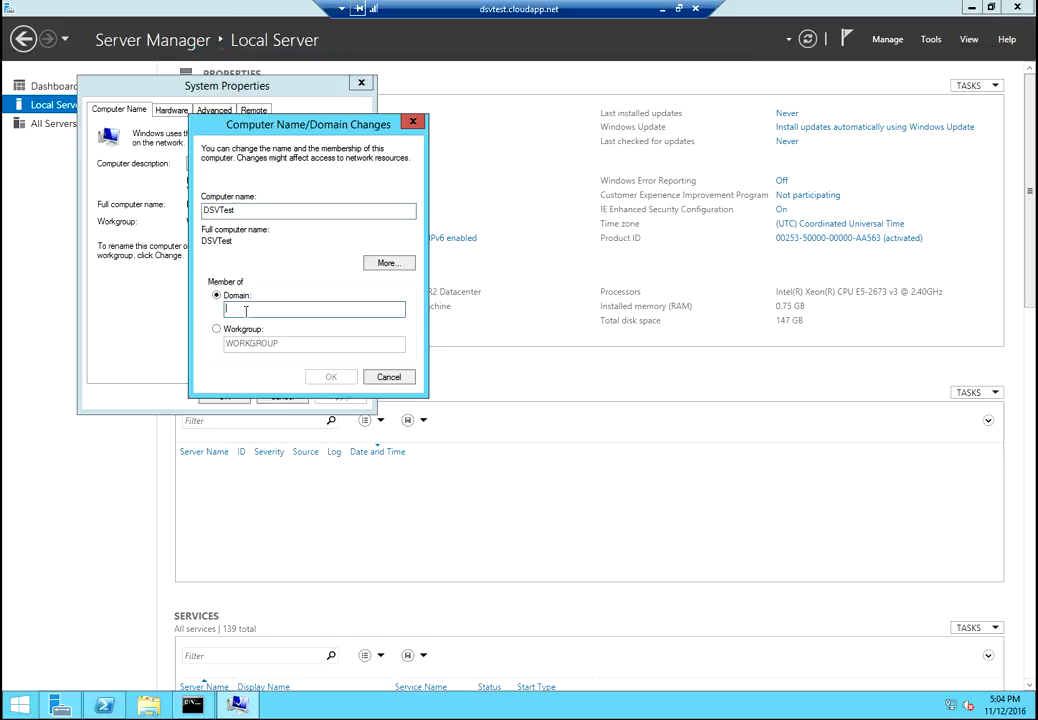
pyautogui.write('d')
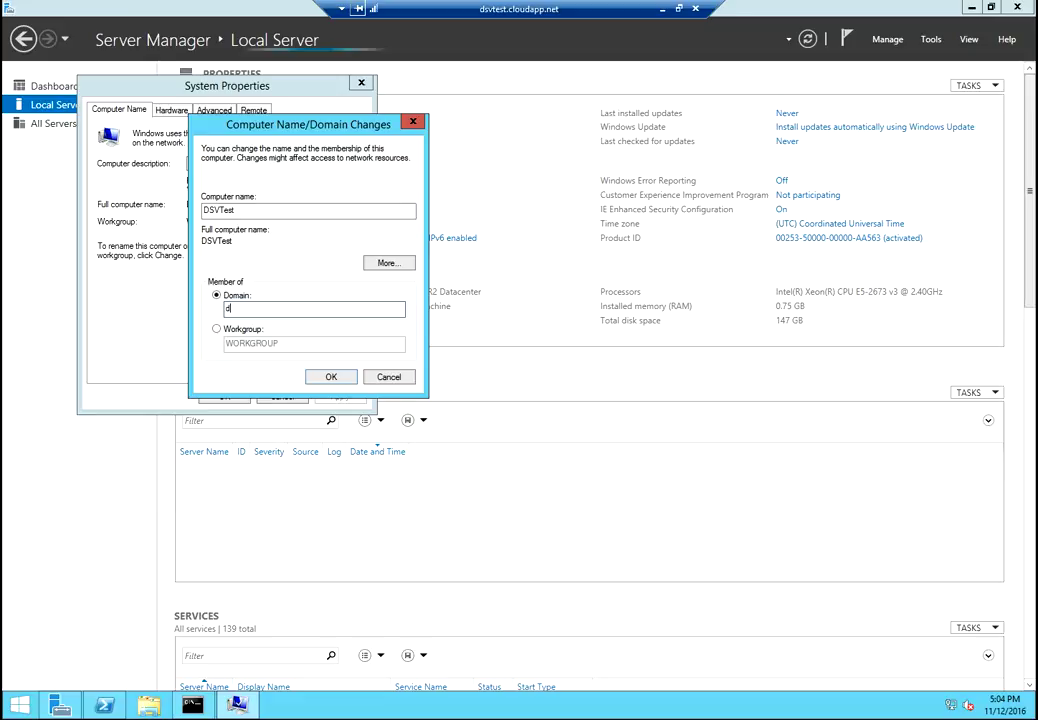
pyautogui.write('svtest.ha')
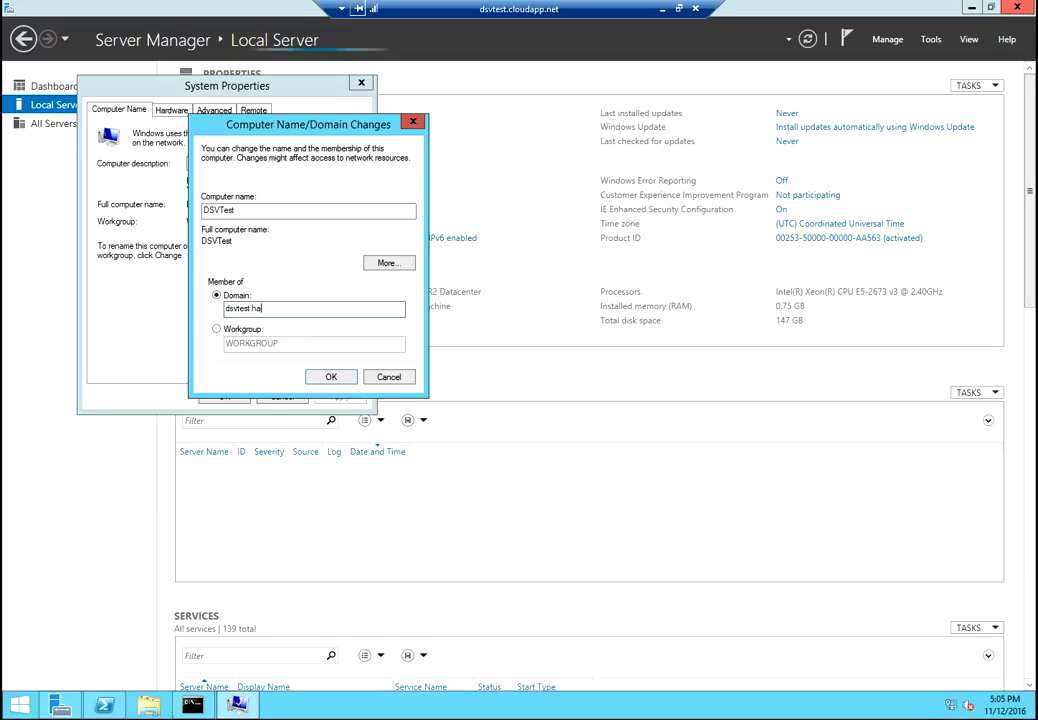
pyautogui.write('zelnest.com')
pyautogui.click(339, 379)
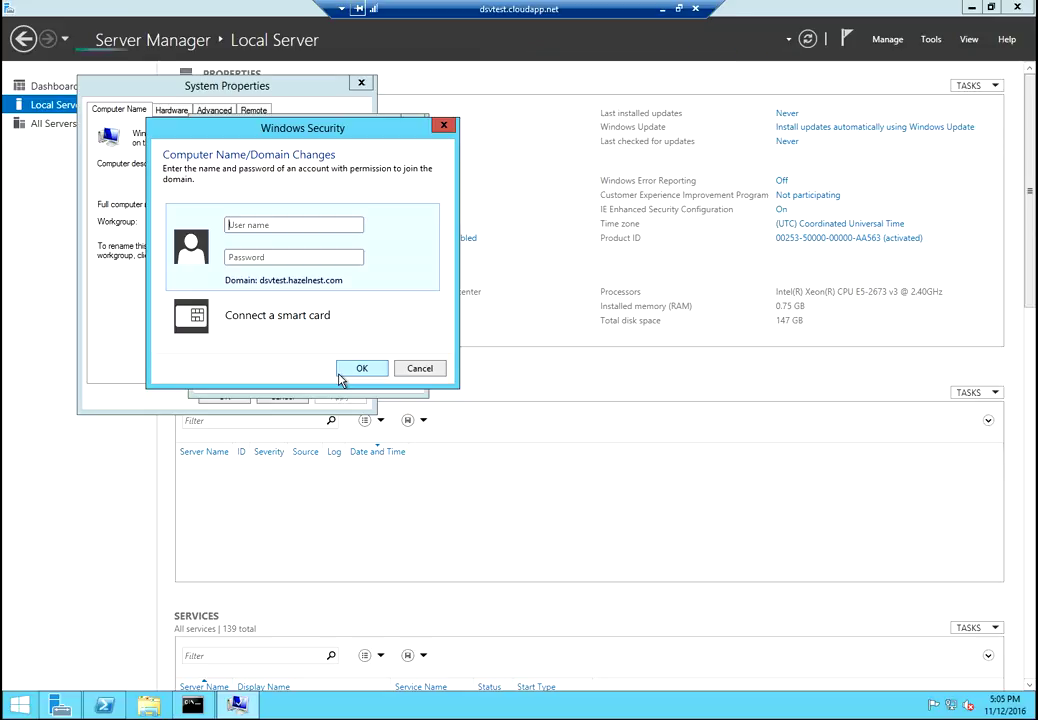
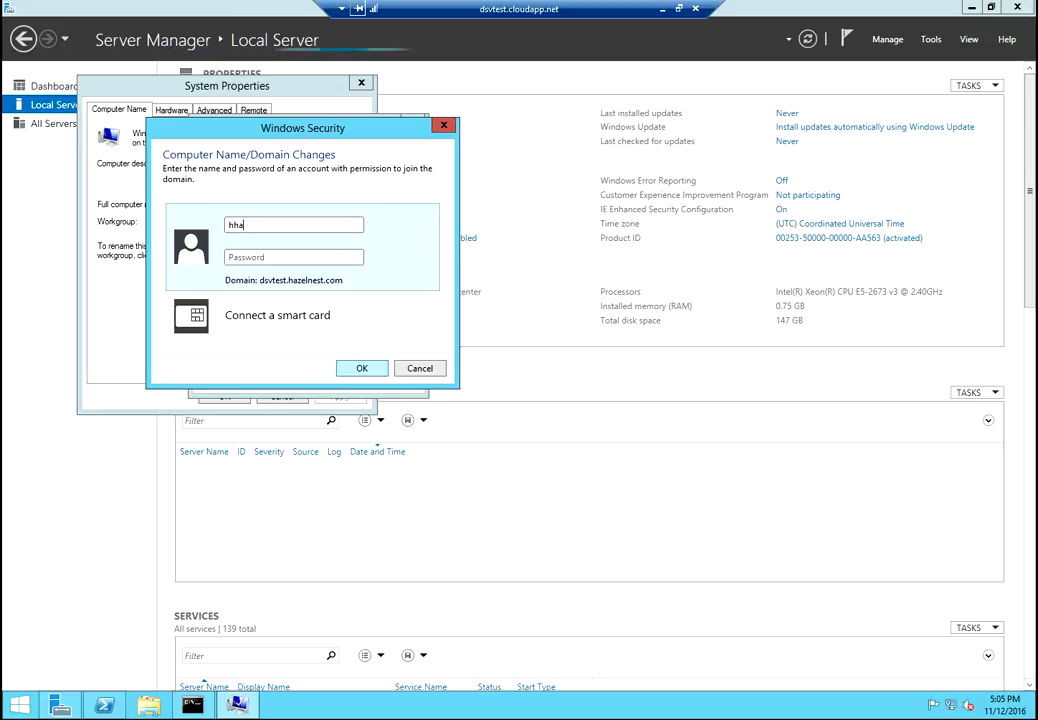
# Enter an authorised domain account's user name and password to approve the join
pyautogui.write('•••••')
pyautogui.press('BackSpace')
pyautogui.press('BackSpace')
pyautogui.press('BackSpace')
pyautogui.press('BackSpace')
pyautogui.press('BackSpace')
pyautogui.click(327, 228)
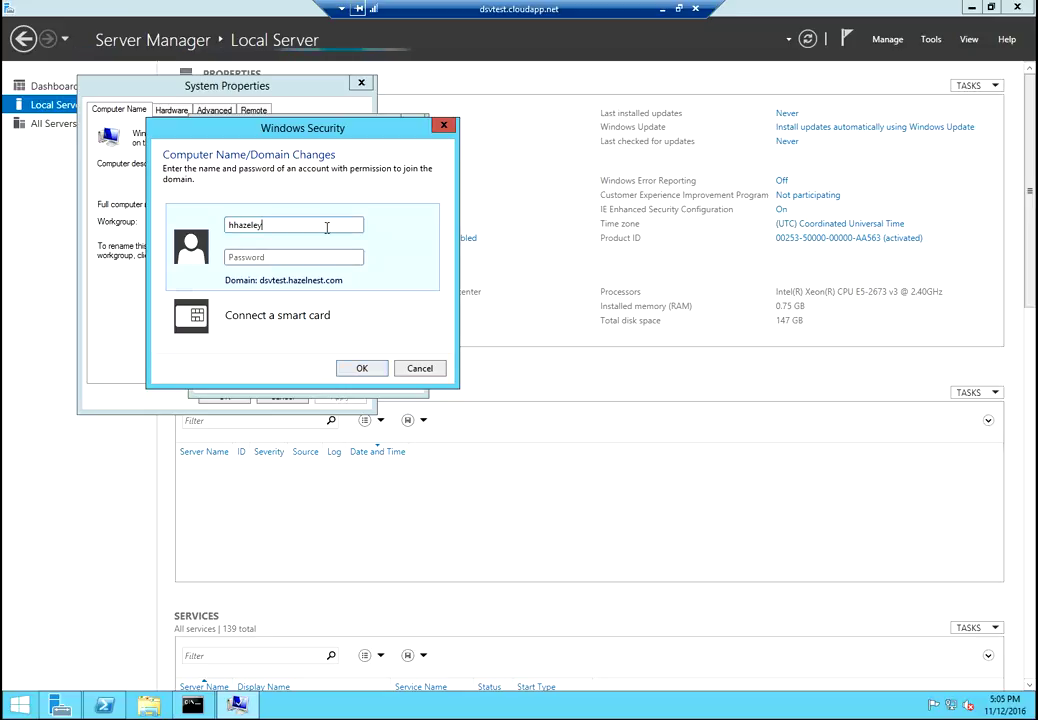
pyautogui.write('@')
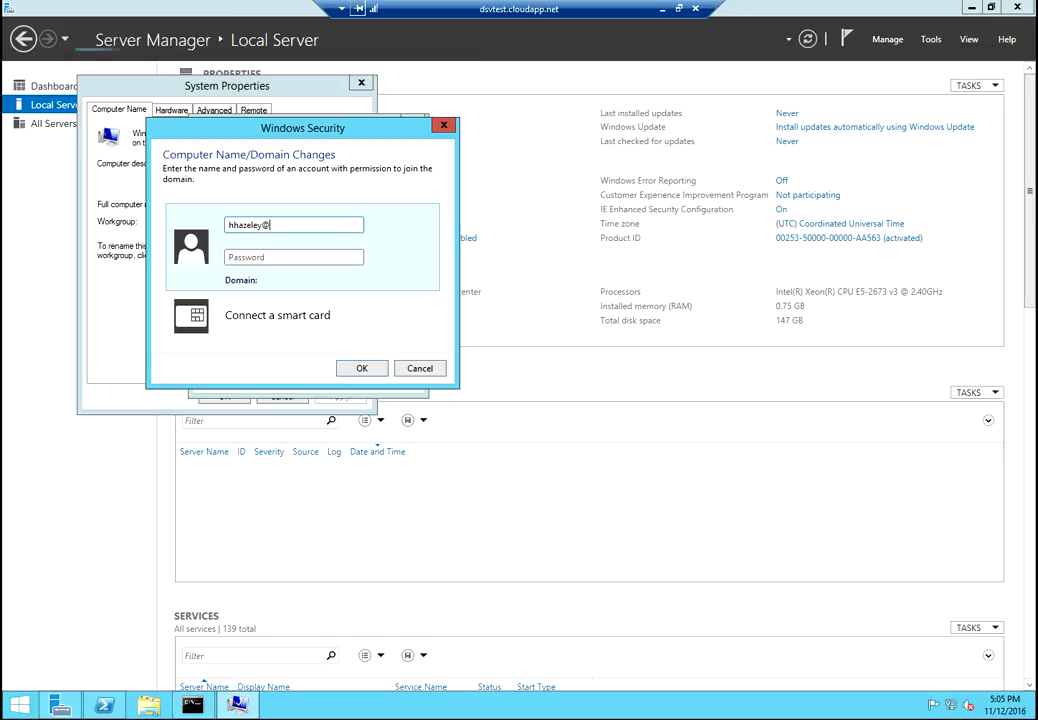
pyautogui.press('BackSpace')
pyautogui.press('Tab')
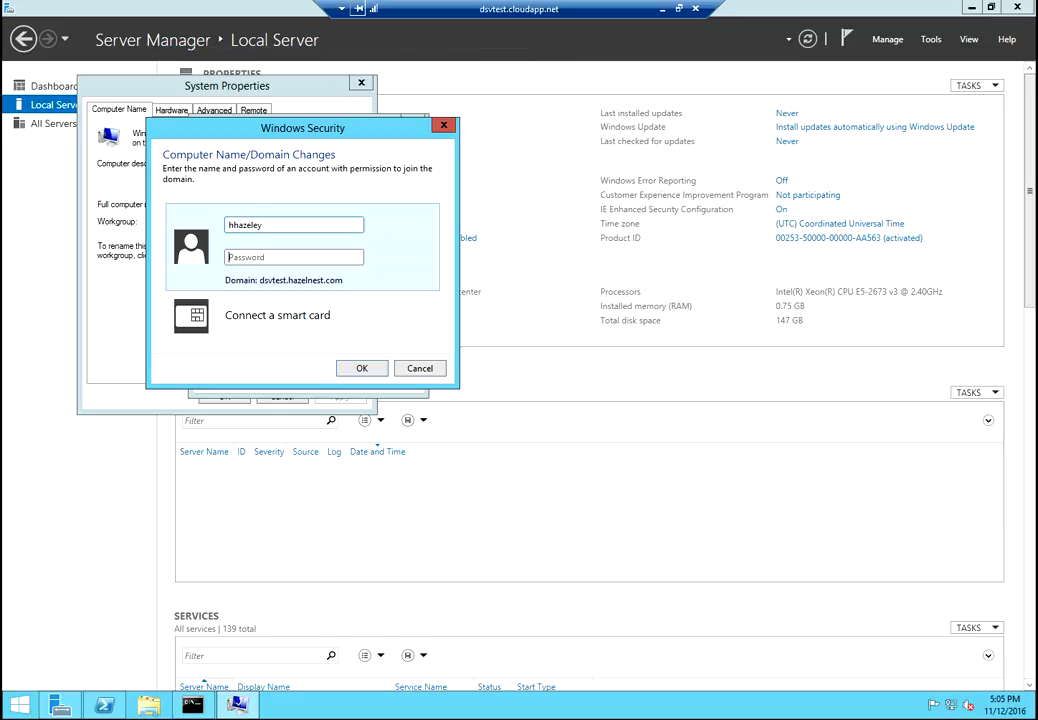
pyautogui.write('Passw')
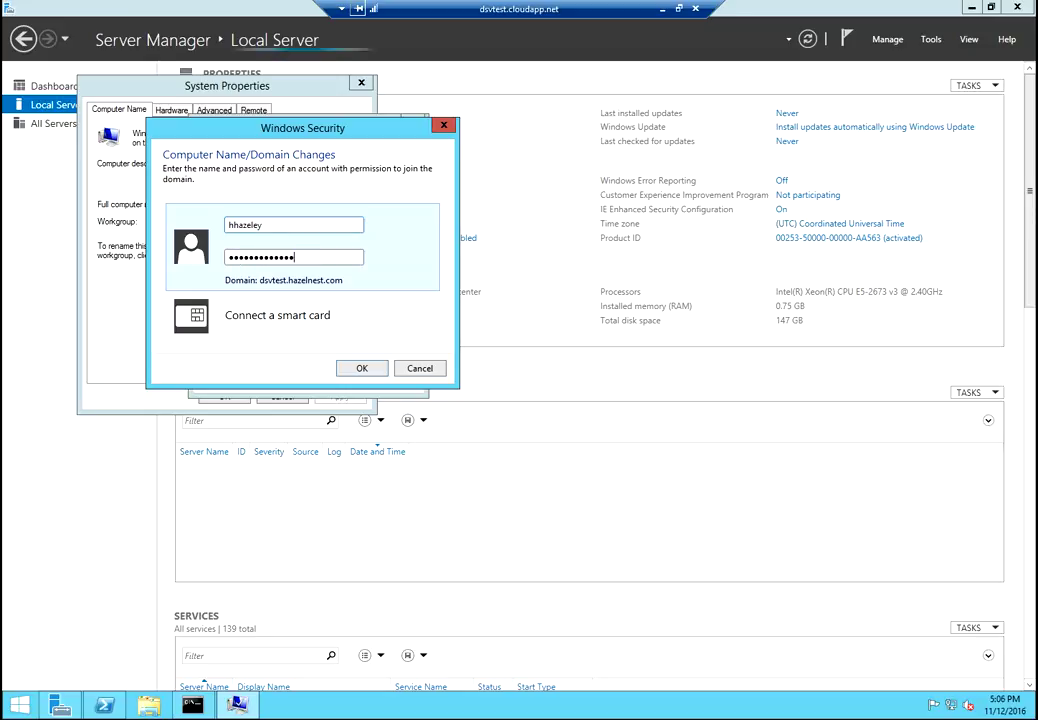
pyautogui.press('Return')
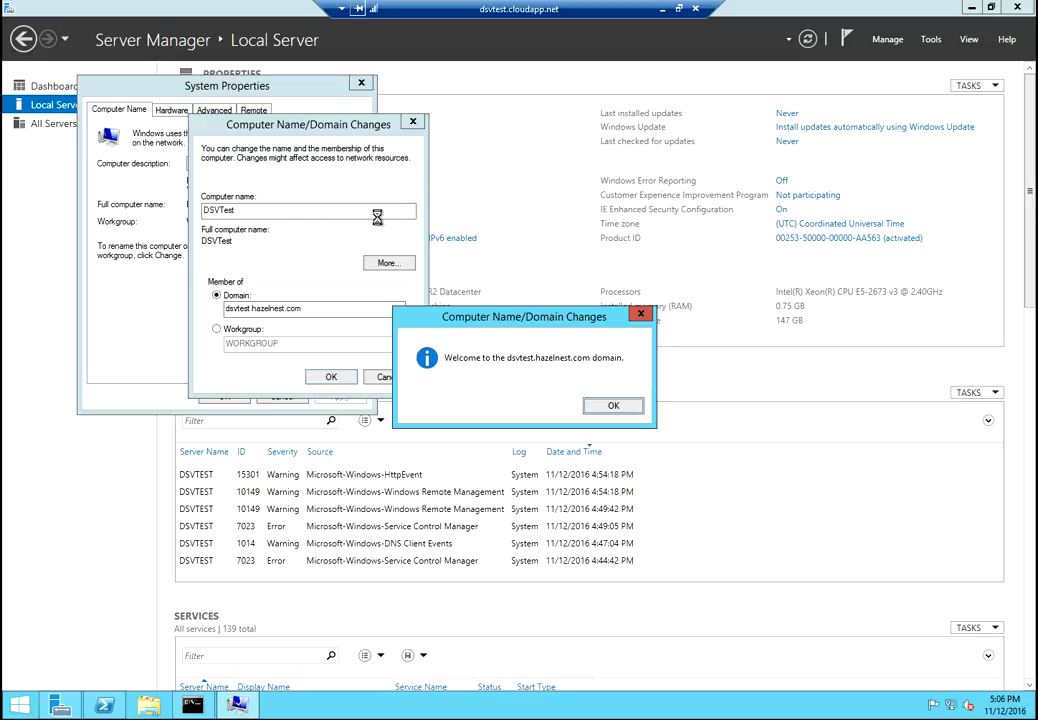
# Acknowledge the domain welcome, the DNS name change error and the restart-required notice
pyautogui.click(617, 411)
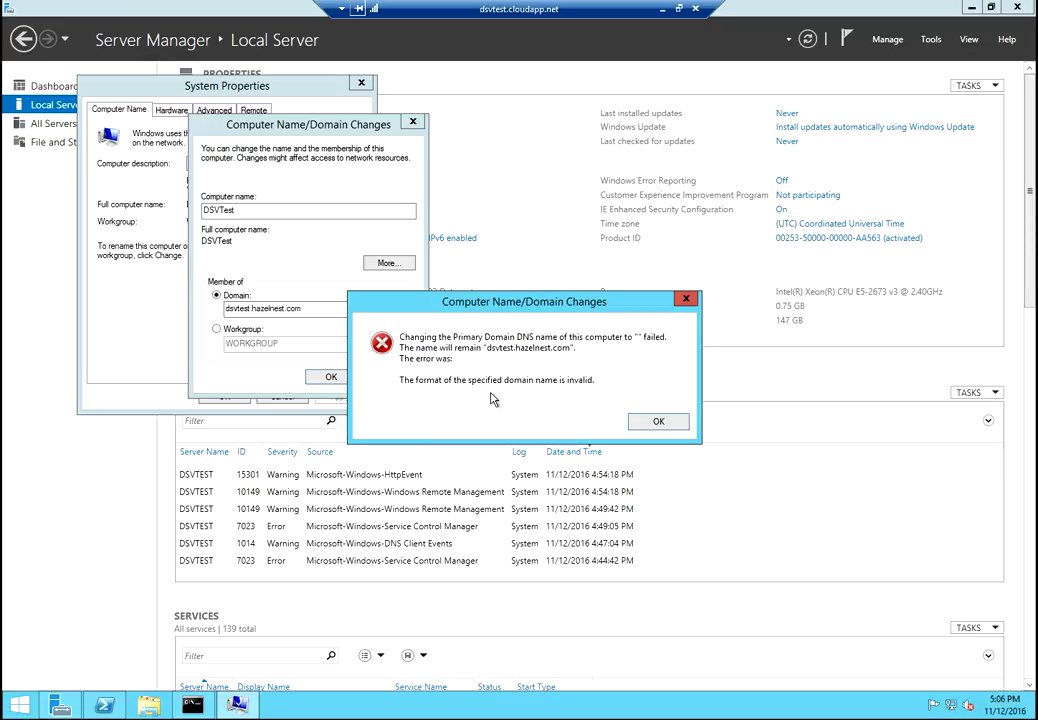
pyautogui.click(660, 424)
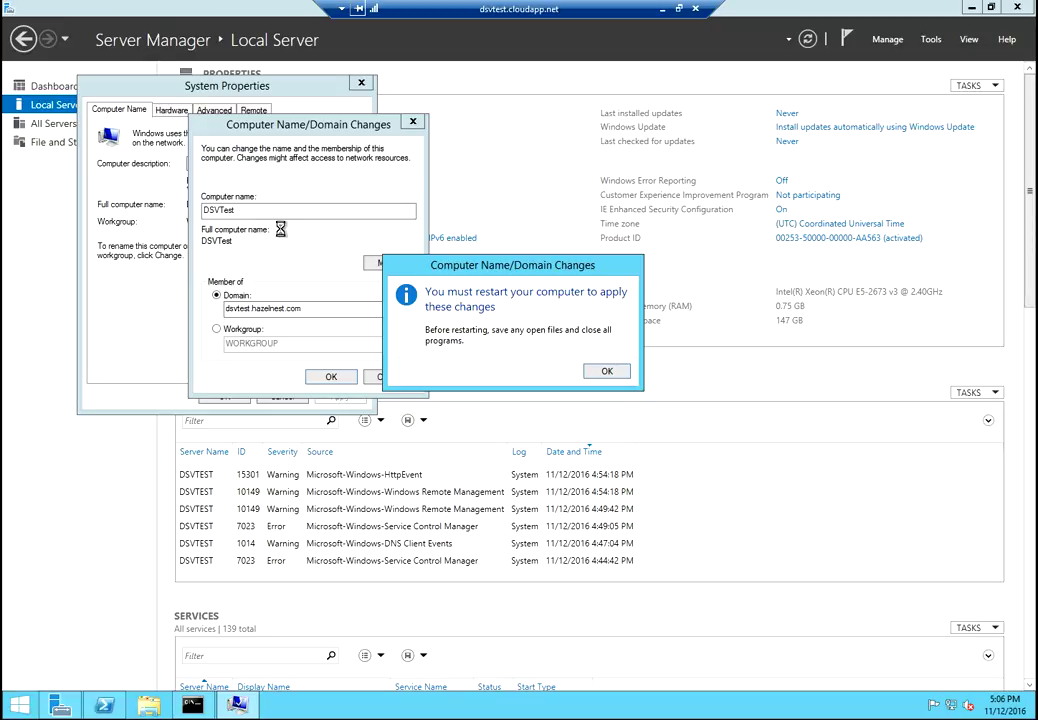
pyautogui.click(607, 374)
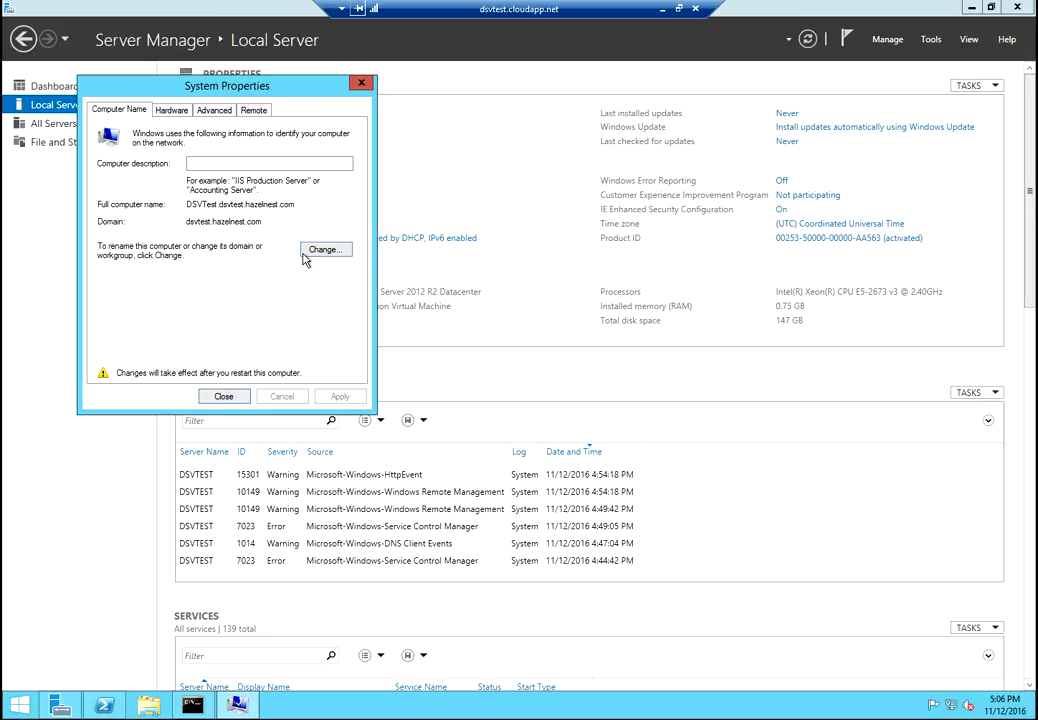
# Close the domain and System Properties dialogs, then restart the server immediately
pyautogui.click(315, 252)
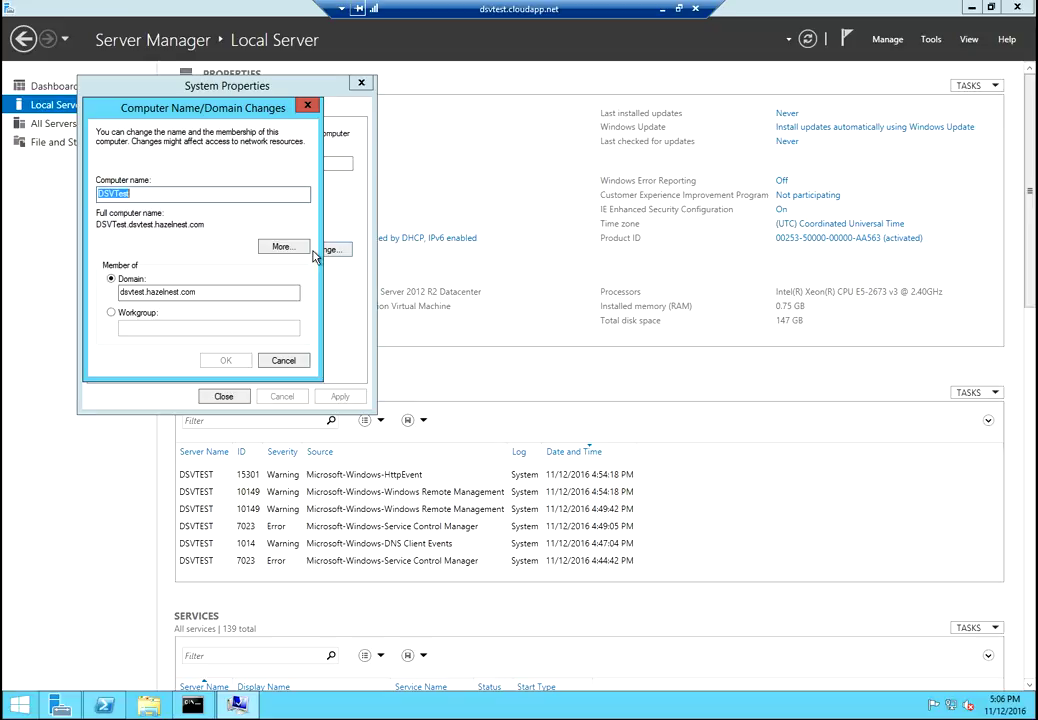
pyautogui.click(283, 360)
pyautogui.click(244, 397)
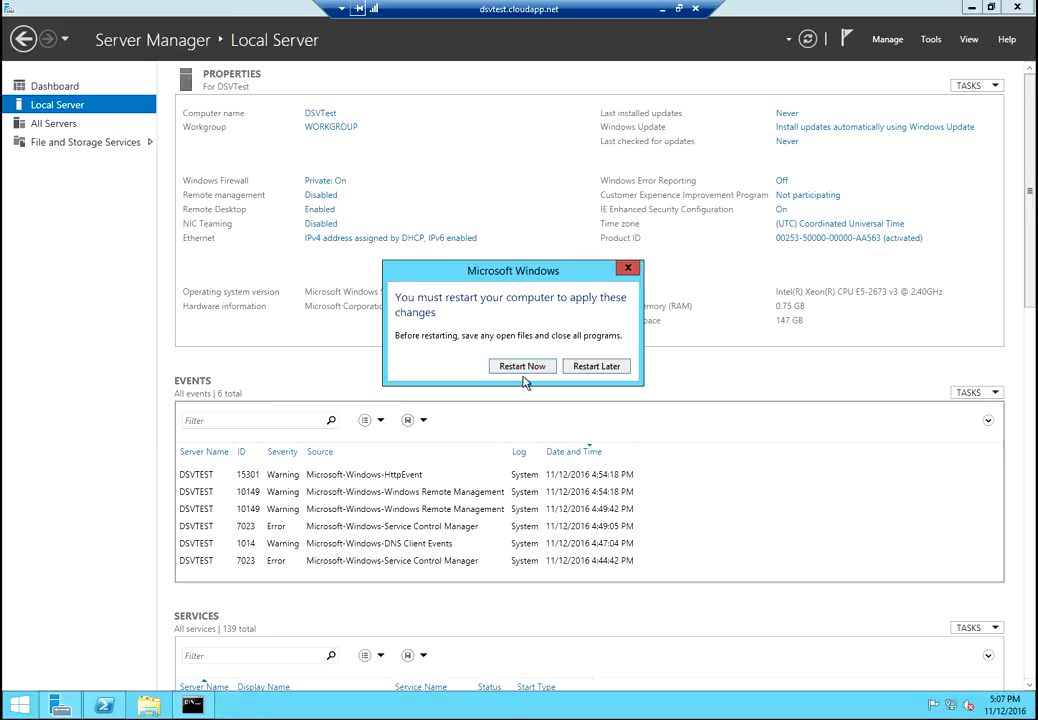
pyautogui.click(527, 367)
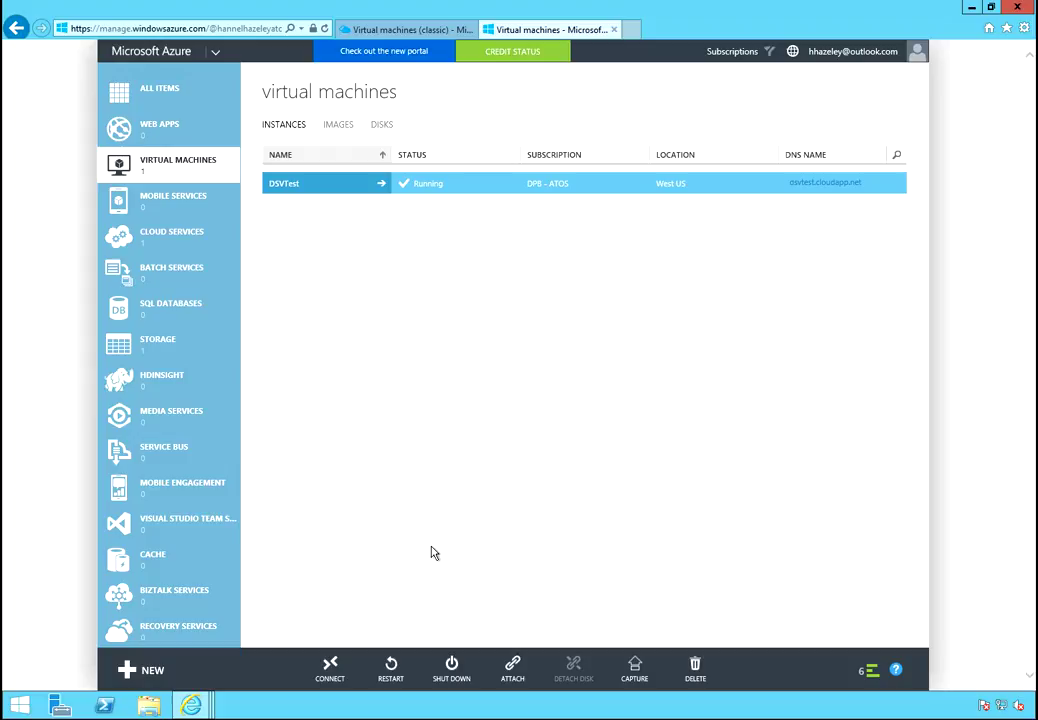
pyautogui.click(329, 672)
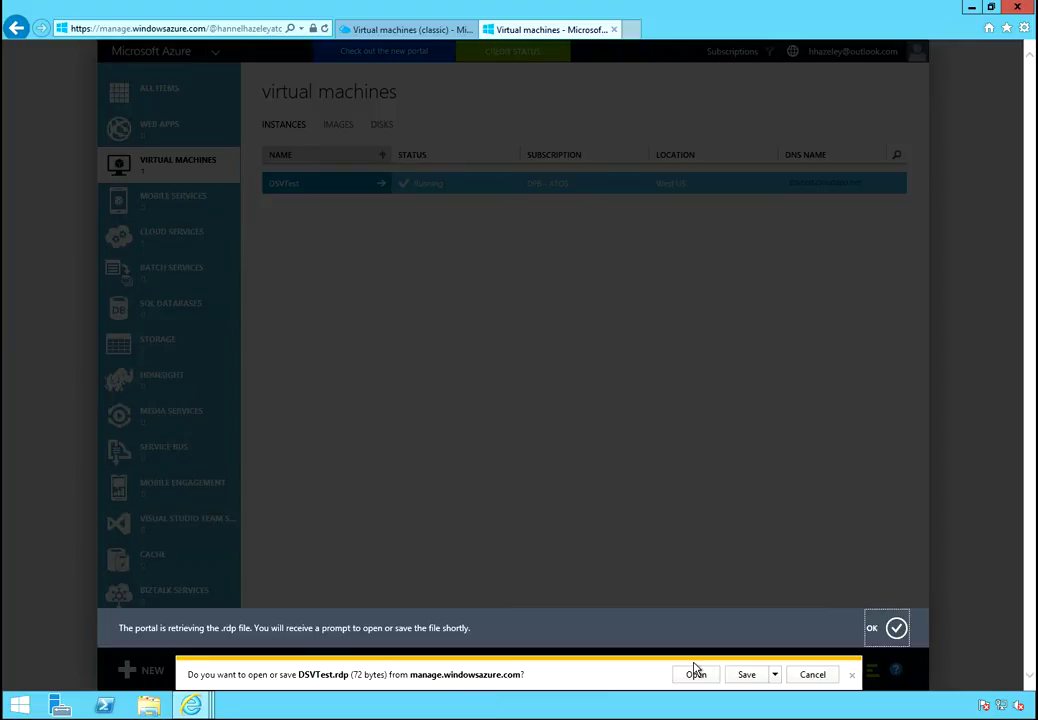
pyautogui.click(697, 675)
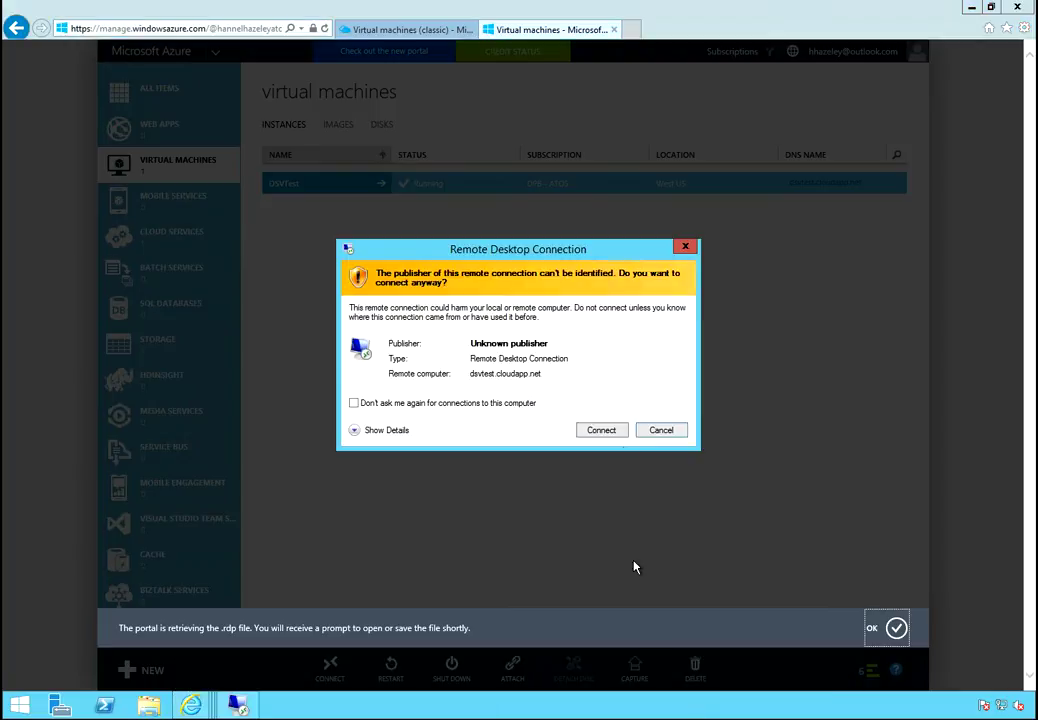
pyautogui.click(617, 436)
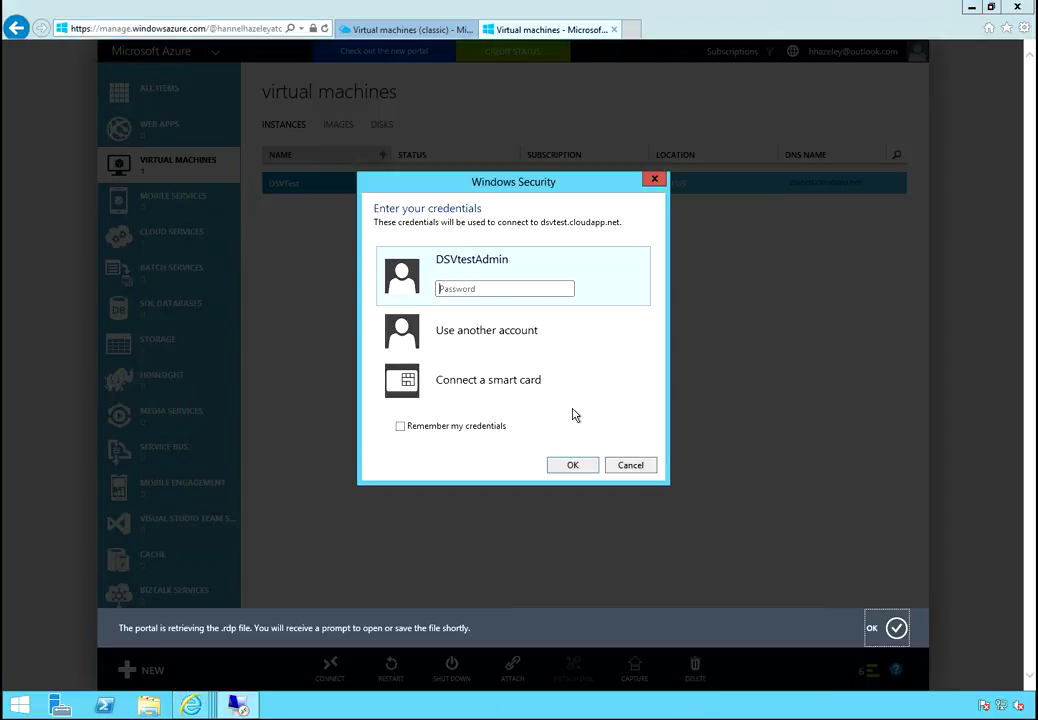
pyautogui.click(485, 332)
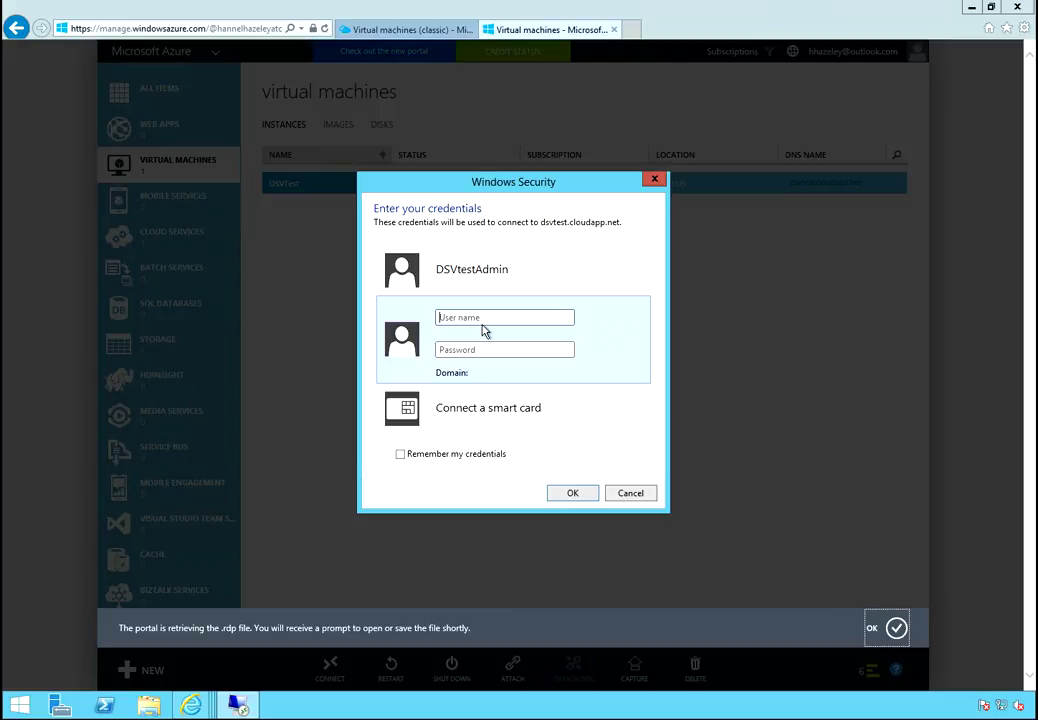
pyautogui.write('hha')
pyautogui.write('D')
pyautogui.press('BackSpace')
pyautogui.write('dsvtest.hazelnest.com')
pyautogui.press('Tab')
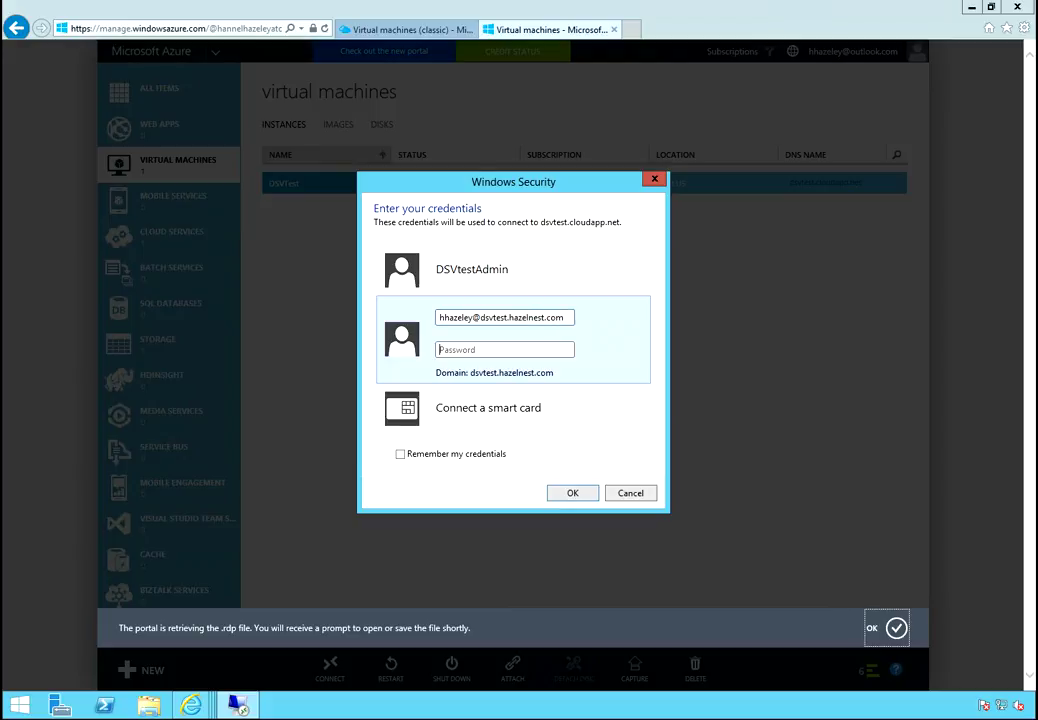
pyautogui.write('•••••')
pyautogui.press('Return')
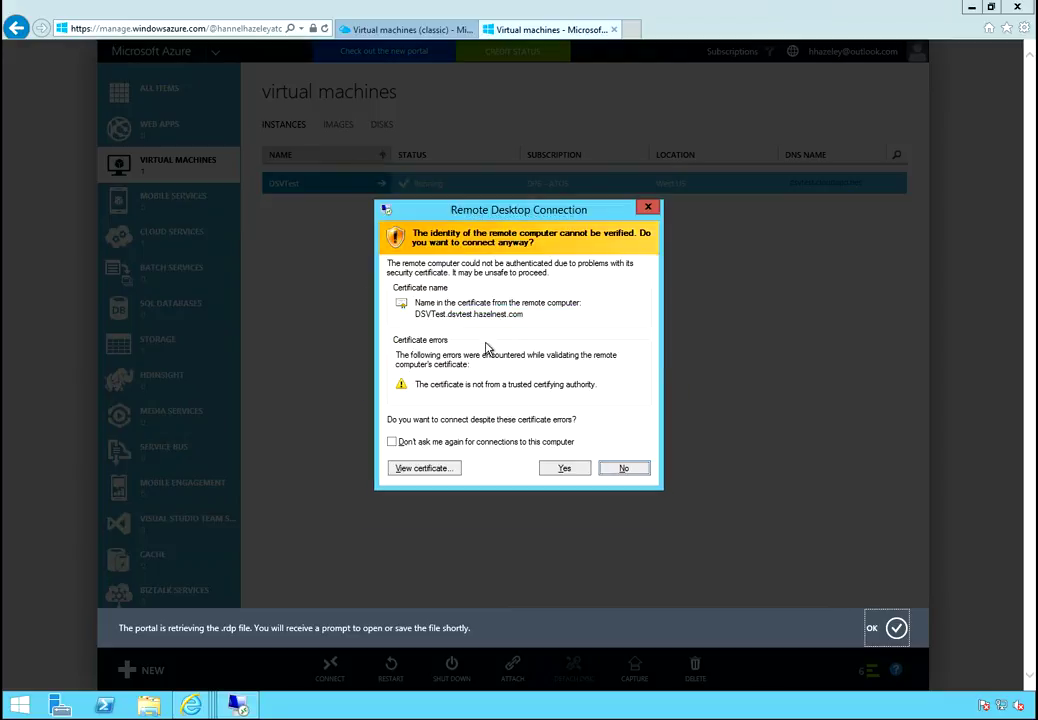
pyautogui.click(565, 469)
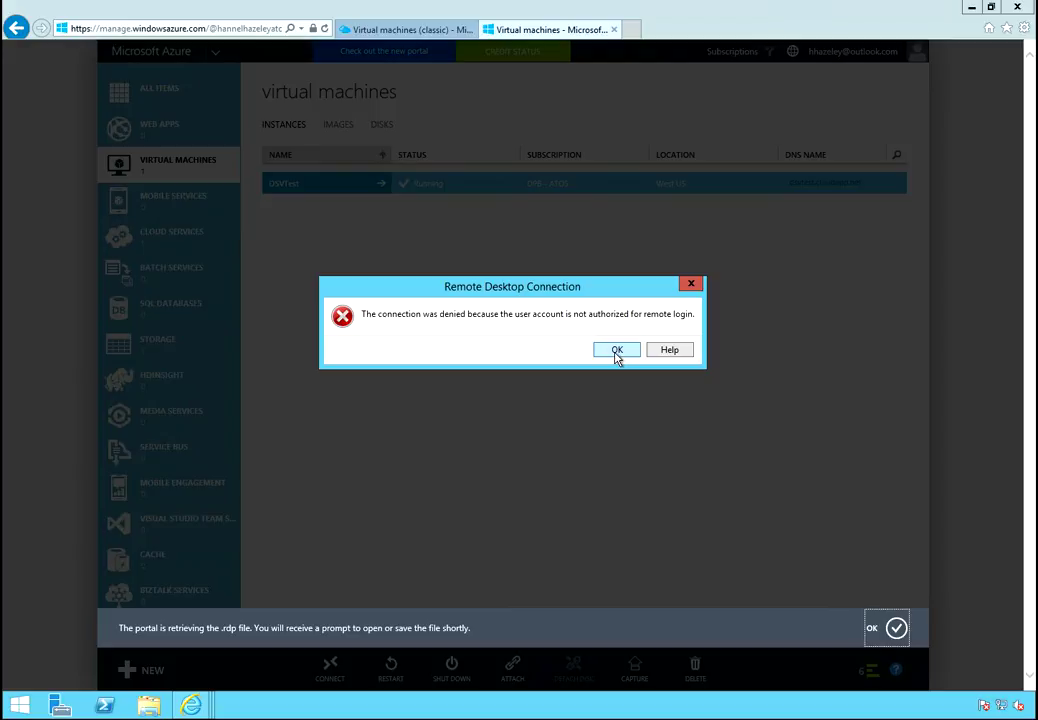
pyautogui.click(617, 352)
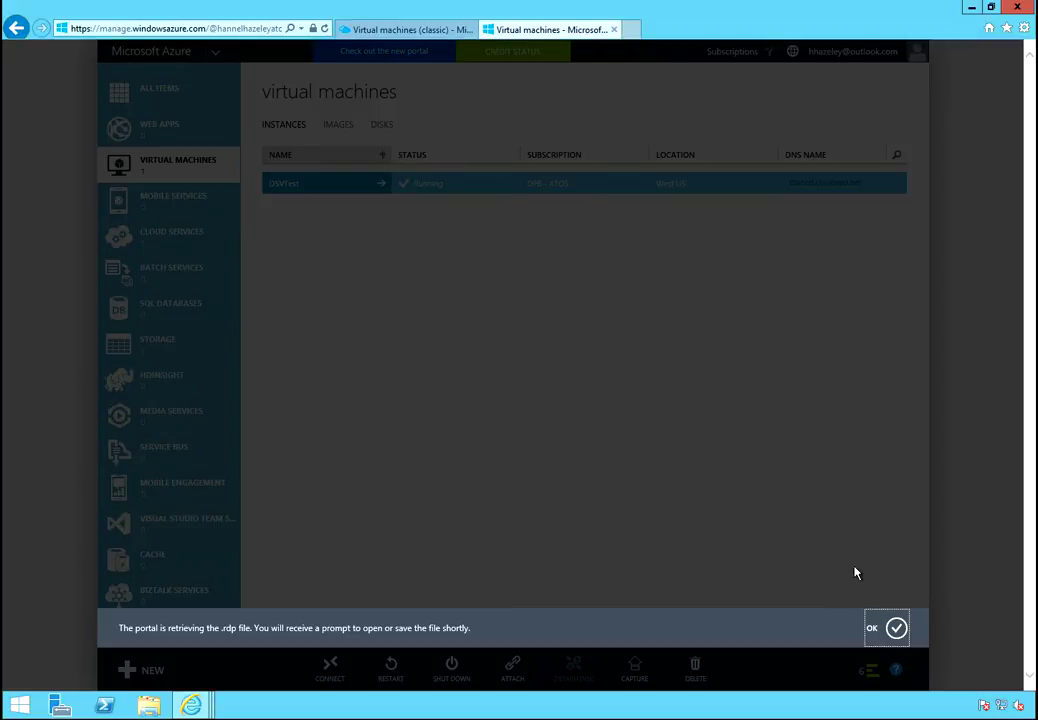
pyautogui.click(896, 628)
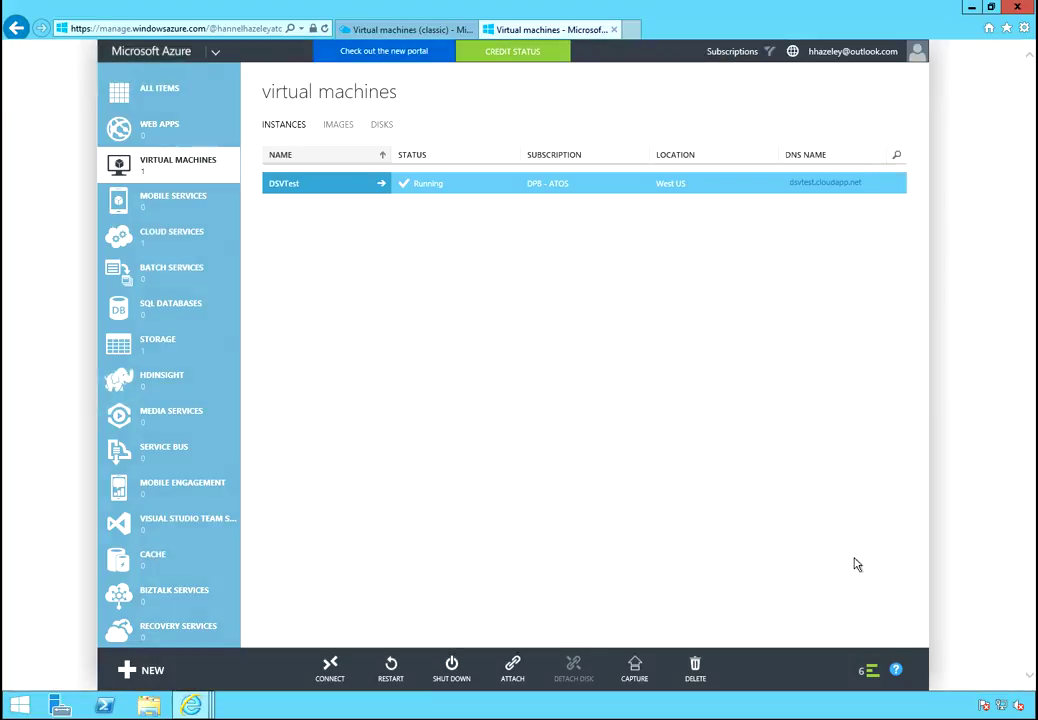
# Review the AAD DC Administrators group's members in the Domain Services Video directory
pyautogui.scroll(-5, 167, 430)
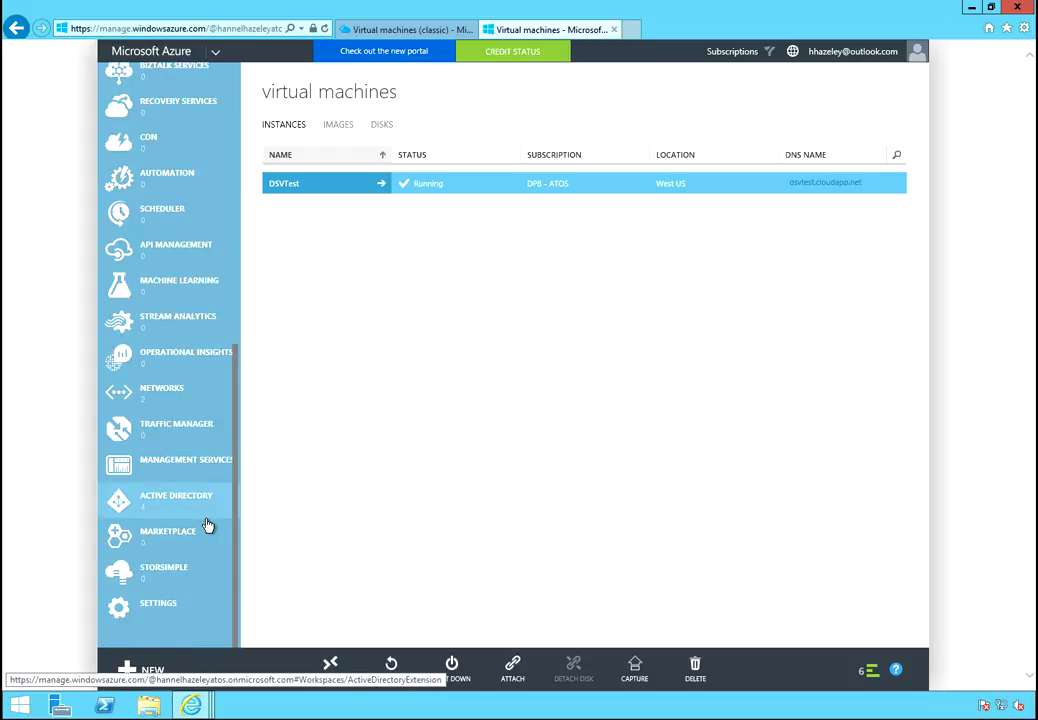
pyautogui.click(145, 512)
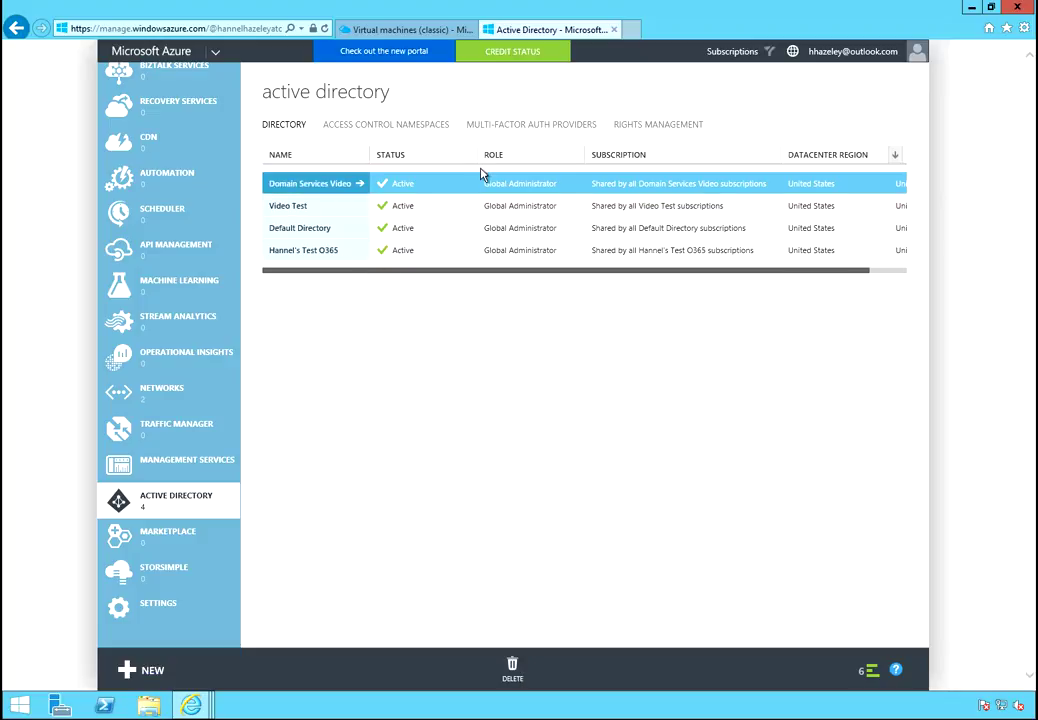
pyautogui.click(347, 190)
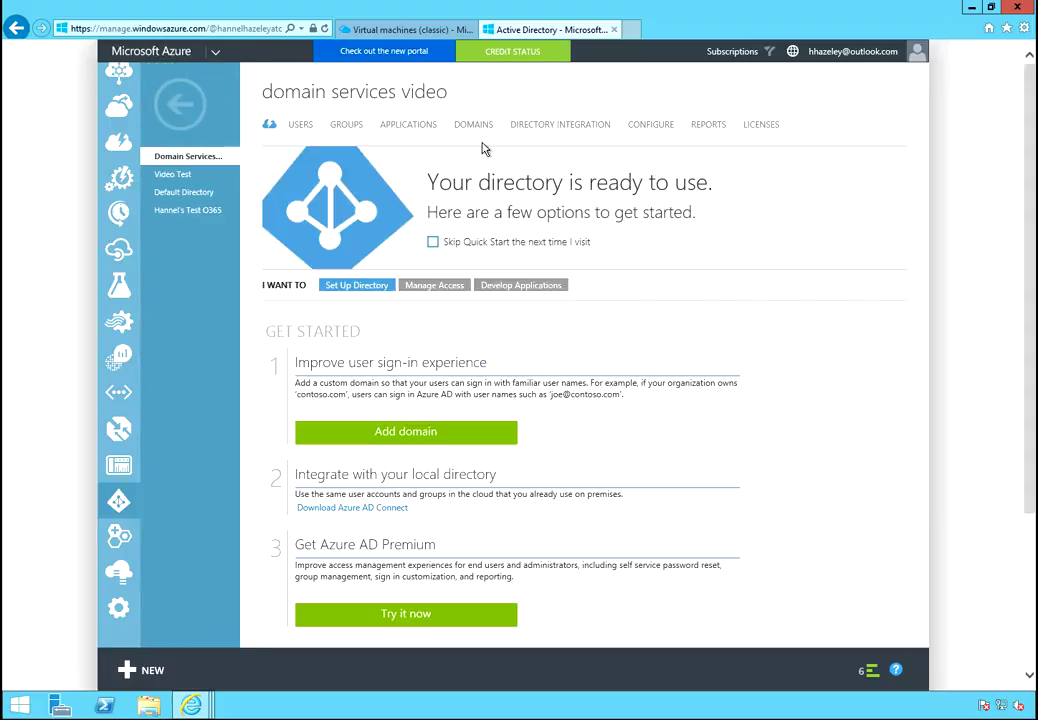
pyautogui.click(349, 133)
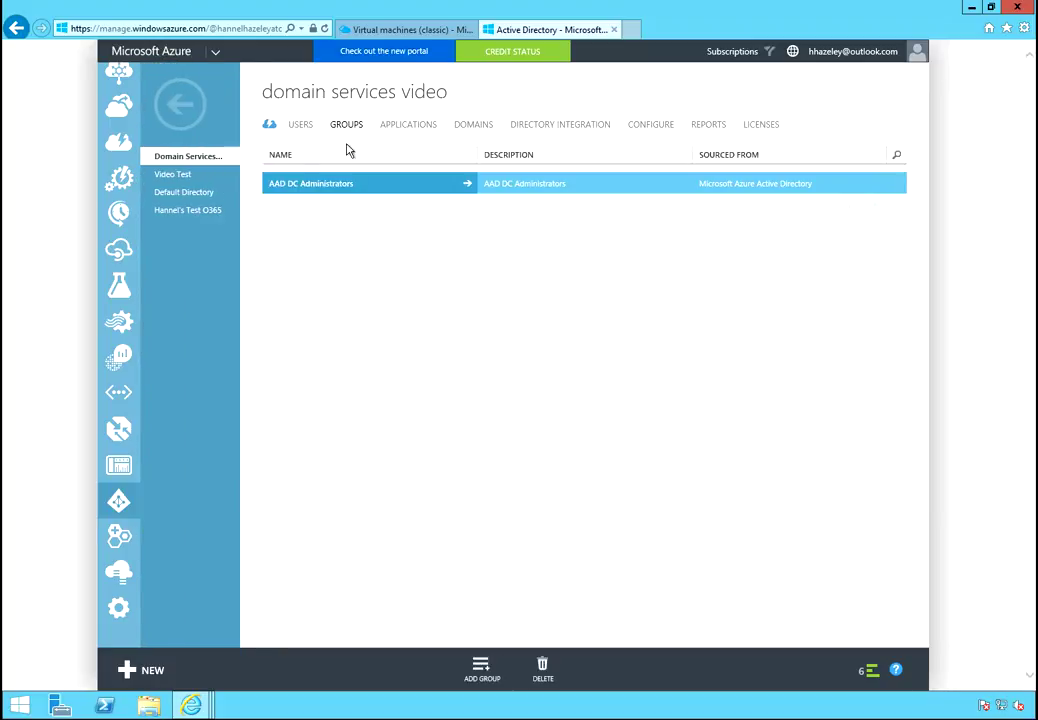
pyautogui.click(376, 186)
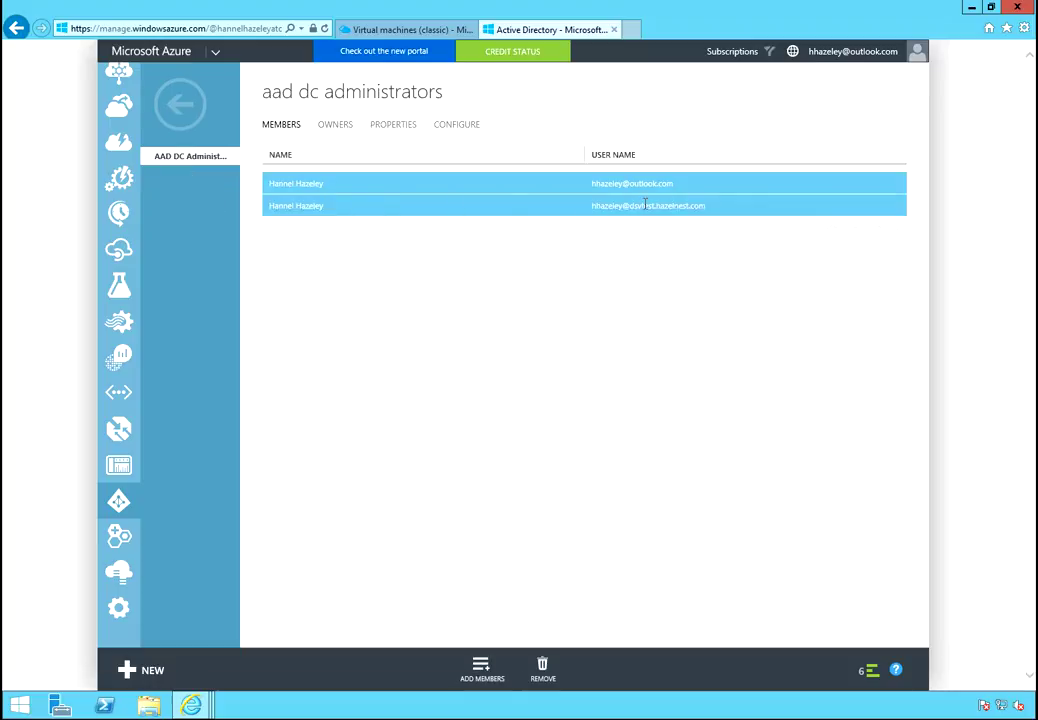
pyautogui.click(645, 205)
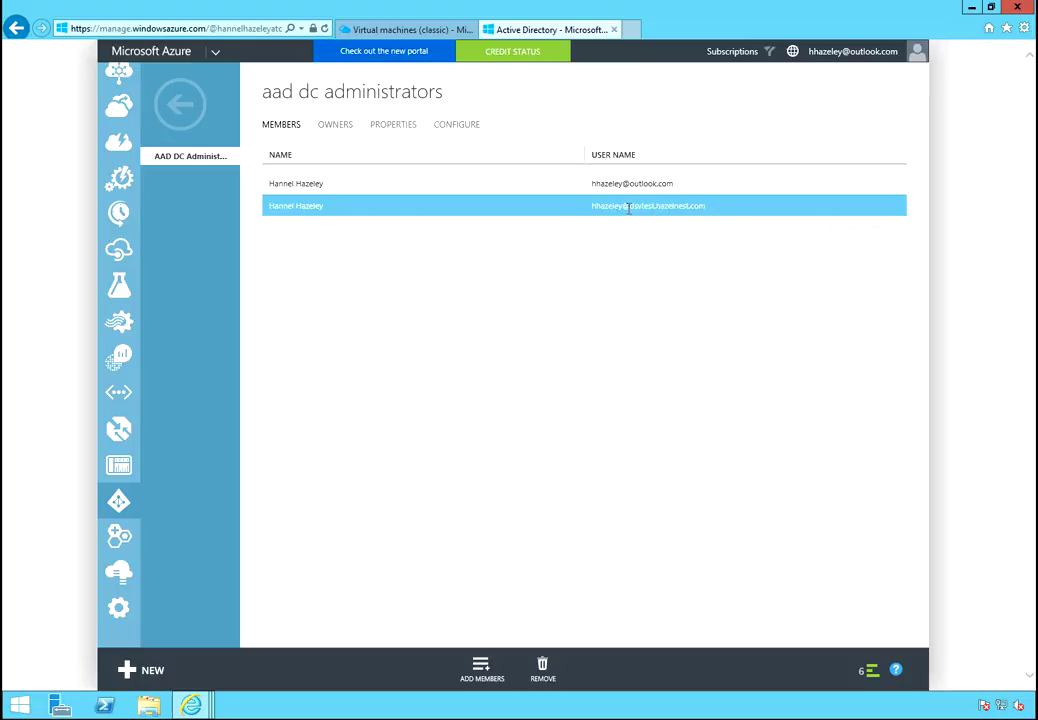
# Return to the list of Active Directory directories
pyautogui.click(182, 106)
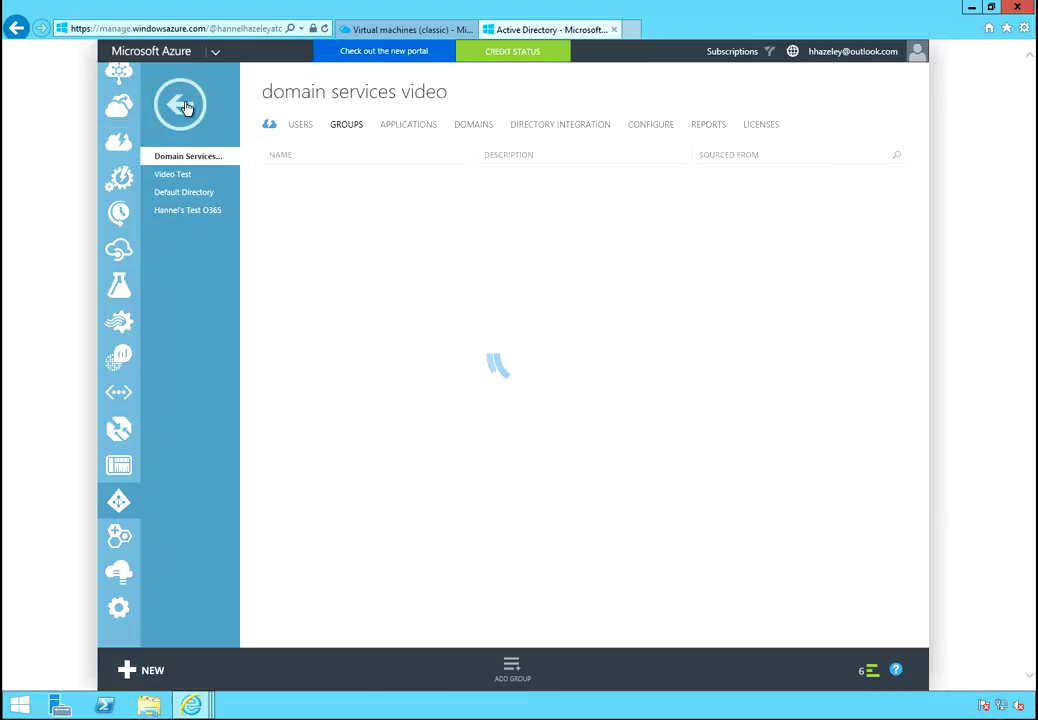
pyautogui.click(182, 106)
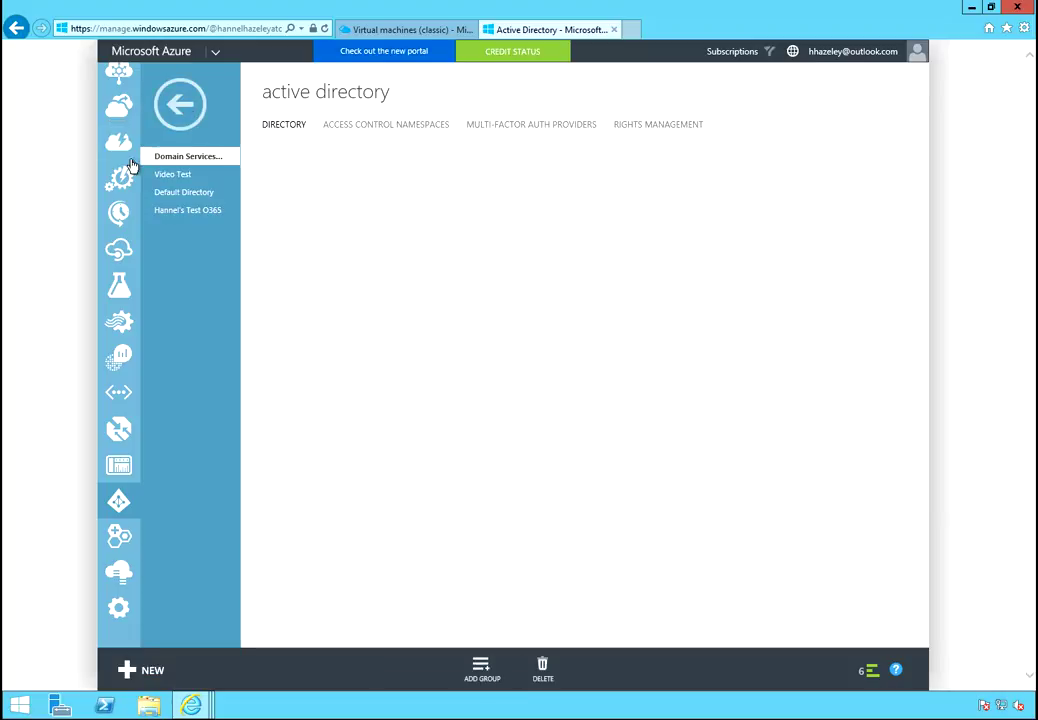
pyautogui.moveTo(127, 170)
pyautogui.scroll(1, 127, 170)
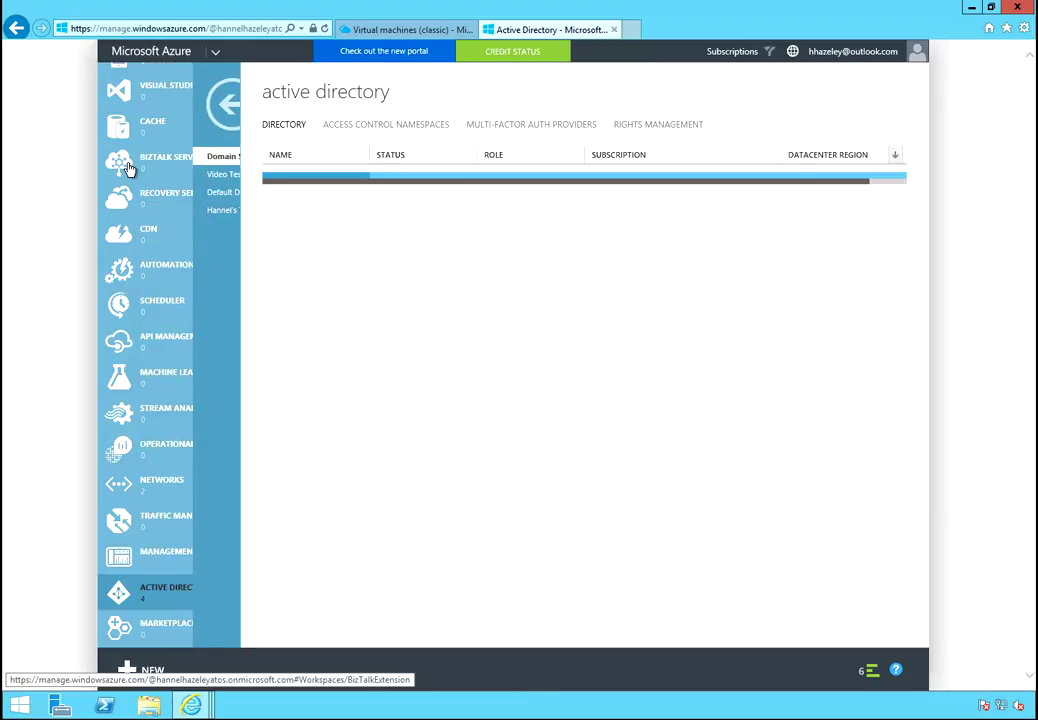
pyautogui.scroll(5, 130, 168)
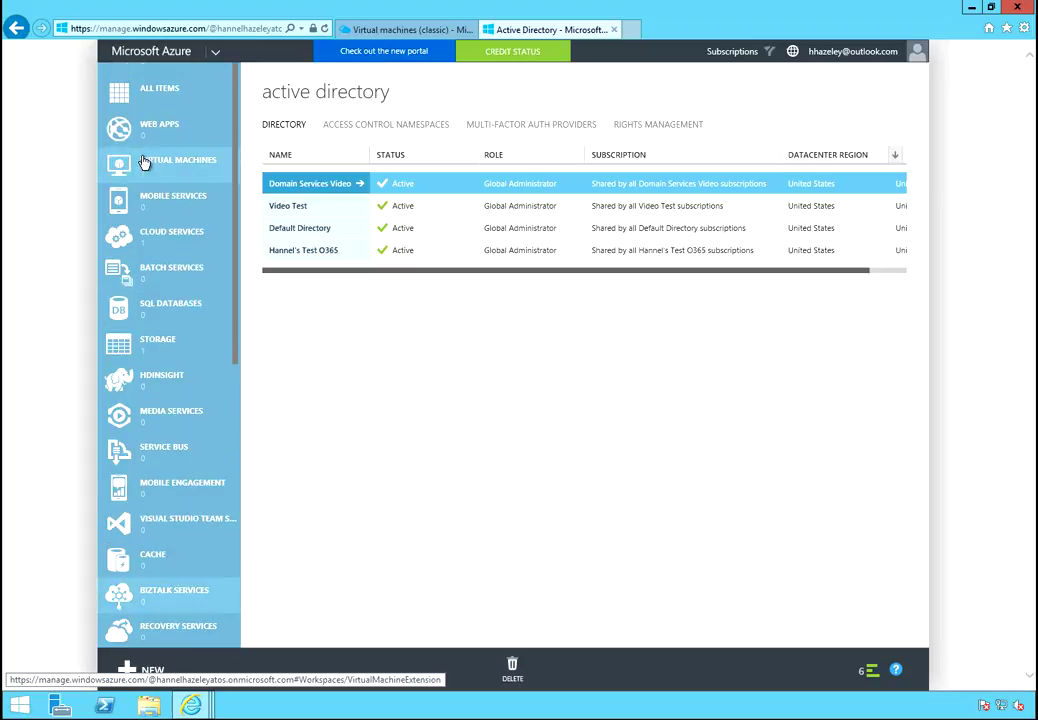
# Download and open DSVTest's .rdp file and confirm the remote connection
pyautogui.click(153, 165)
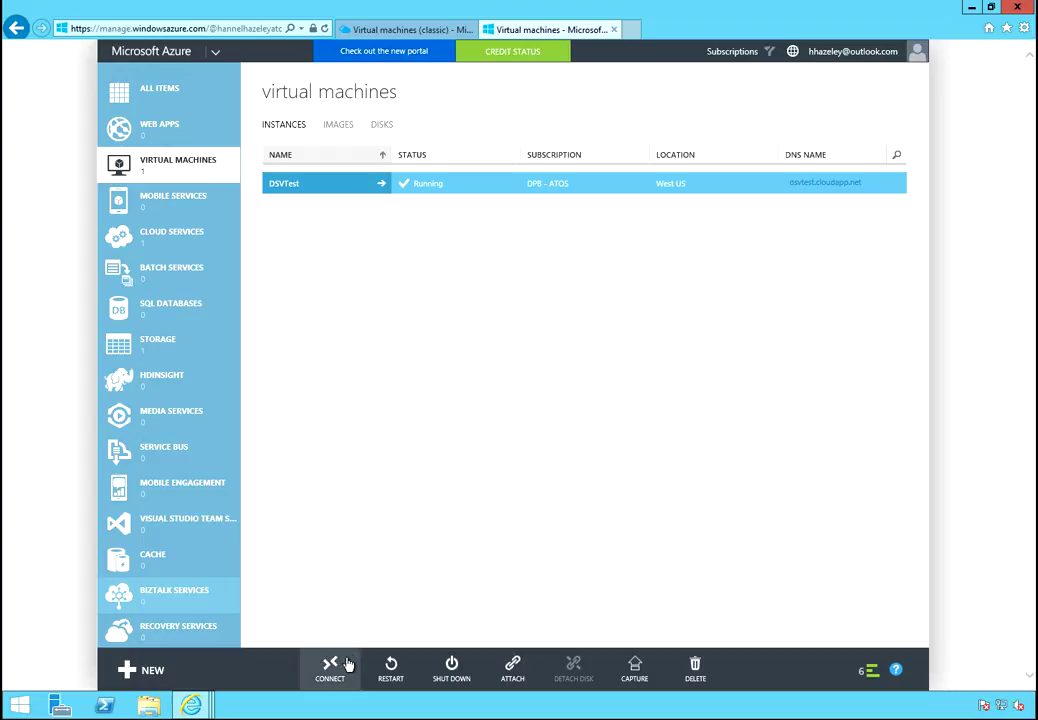
pyautogui.click(340, 664)
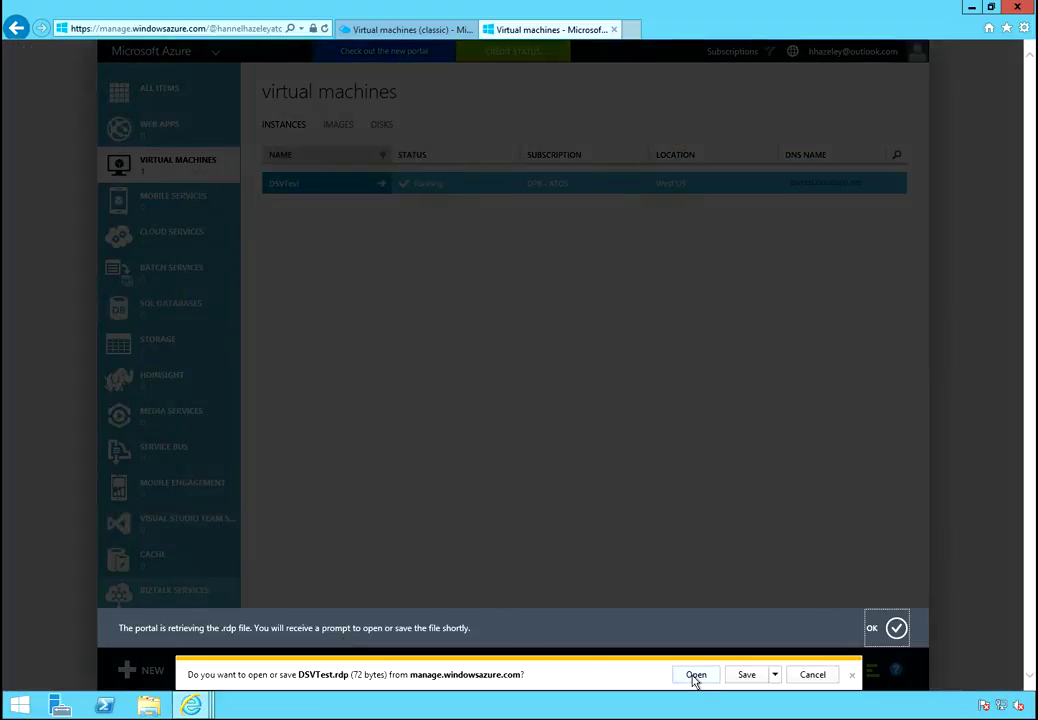
pyautogui.click(695, 675)
pyautogui.click(612, 435)
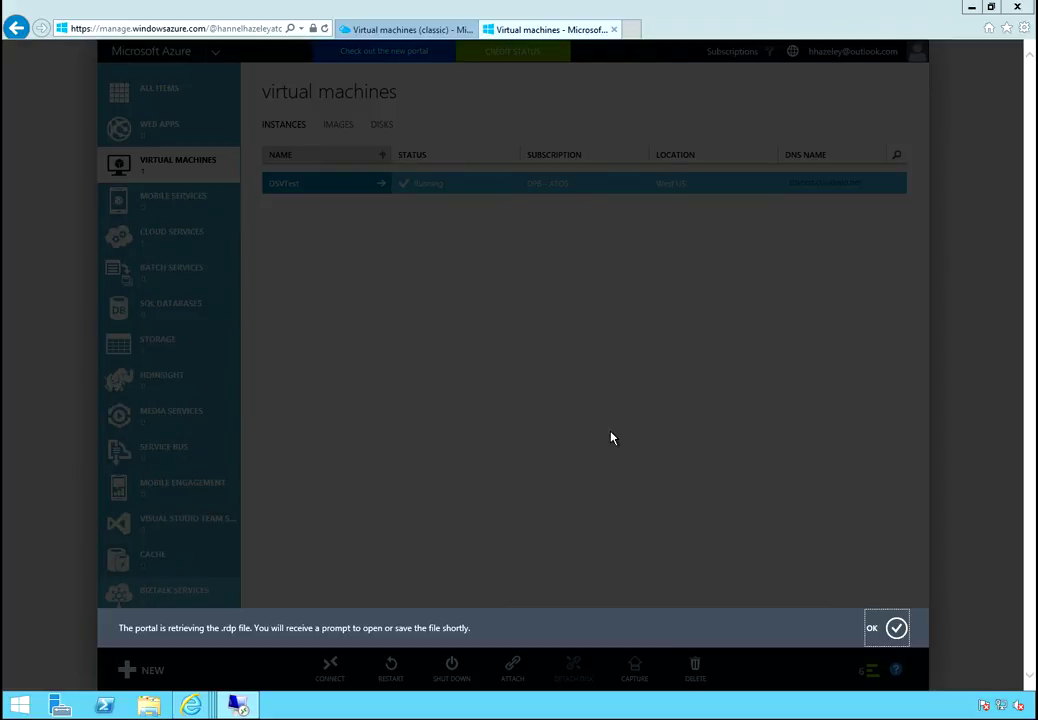
# Sign in with the local administrator password and accept the certificate warning
pyautogui.click(518, 286)
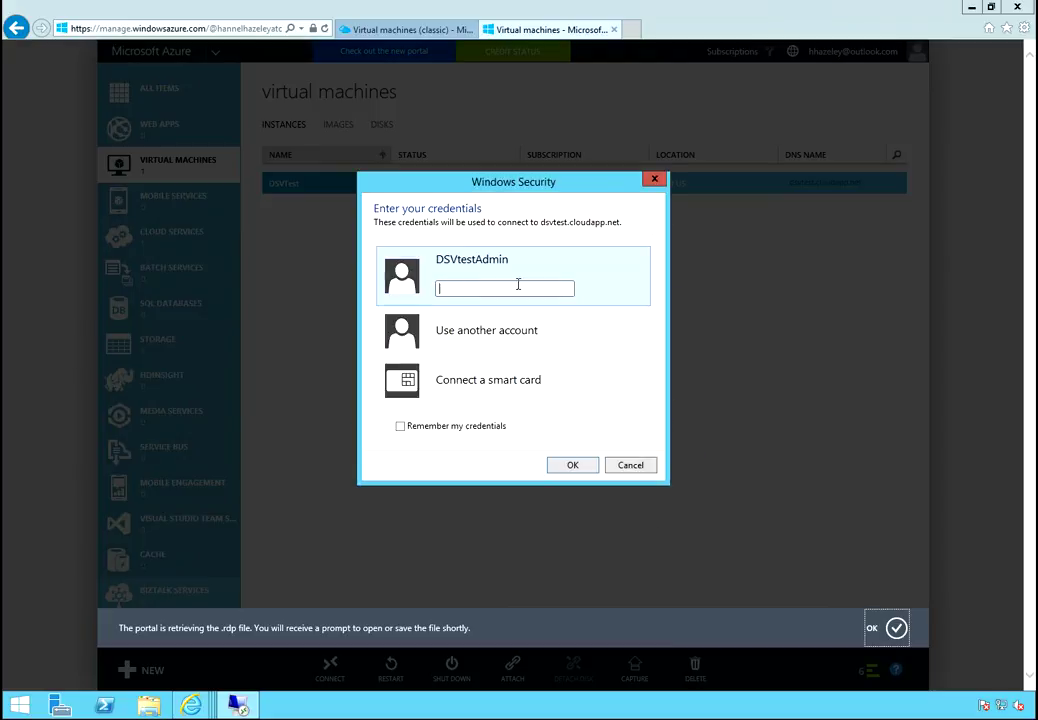
pyautogui.write('***********')
pyautogui.press('Return')
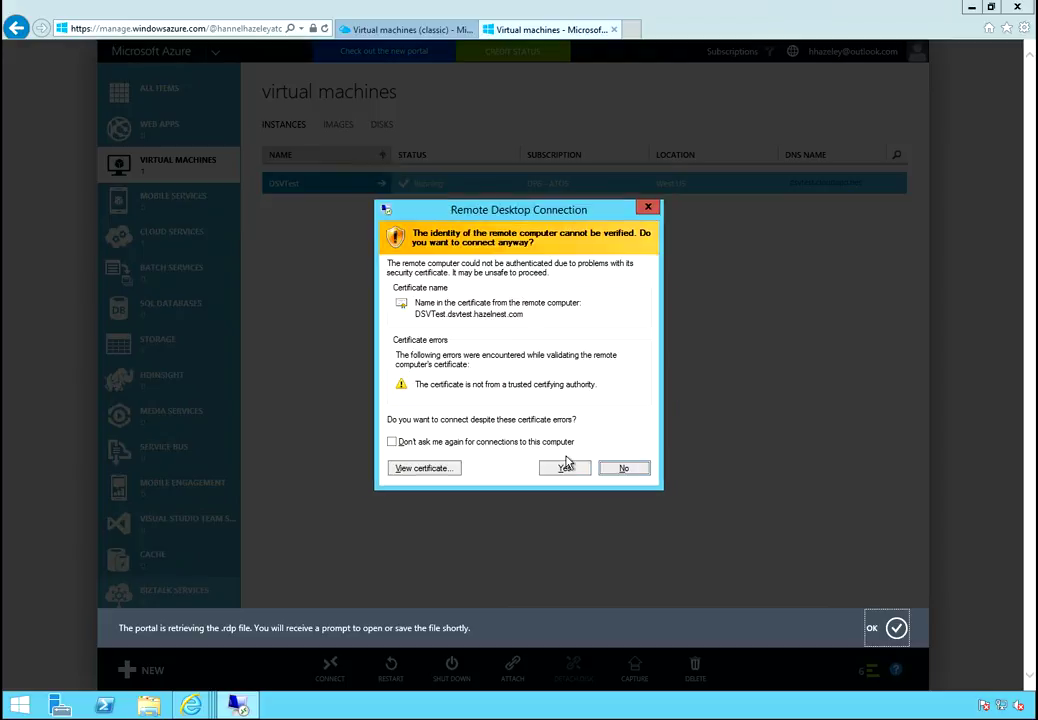
pyautogui.click(565, 469)
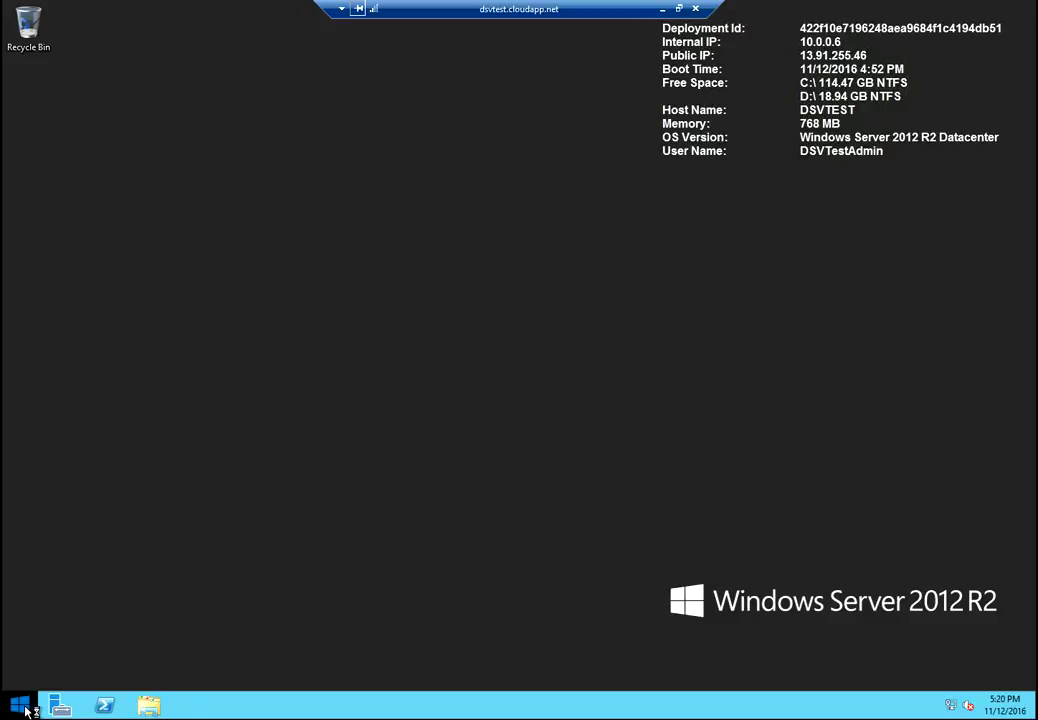
# In Computer Management, open the local Administrators group's properties, showing DSVTestAdmin as its only member
pyautogui.rightClick(23, 712)
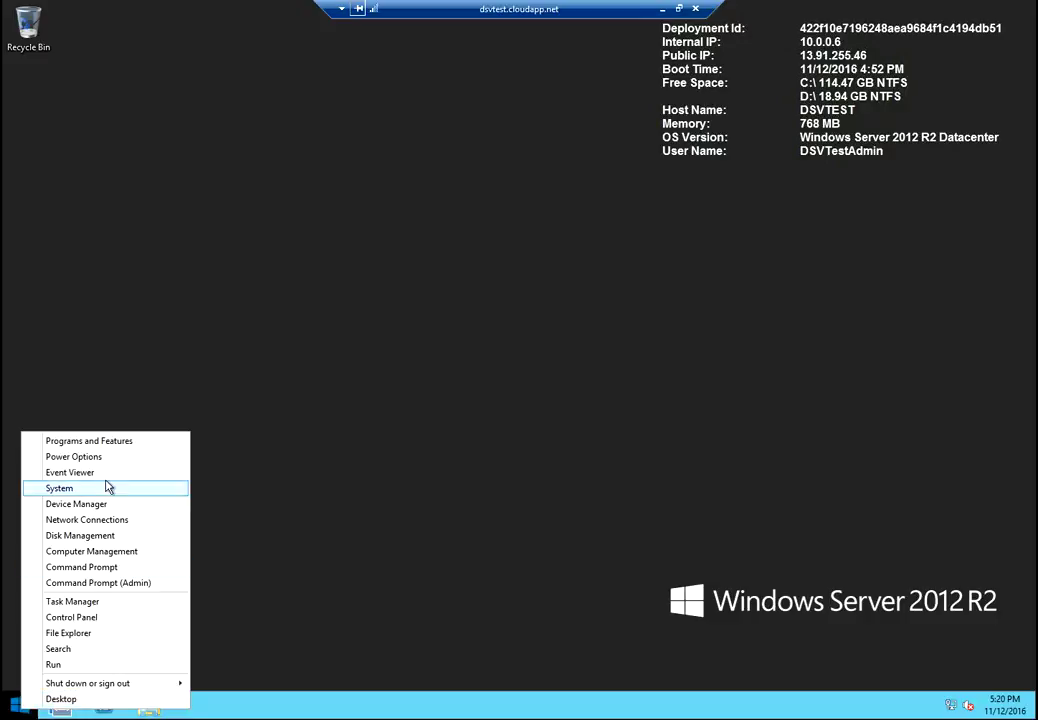
pyautogui.click(110, 555)
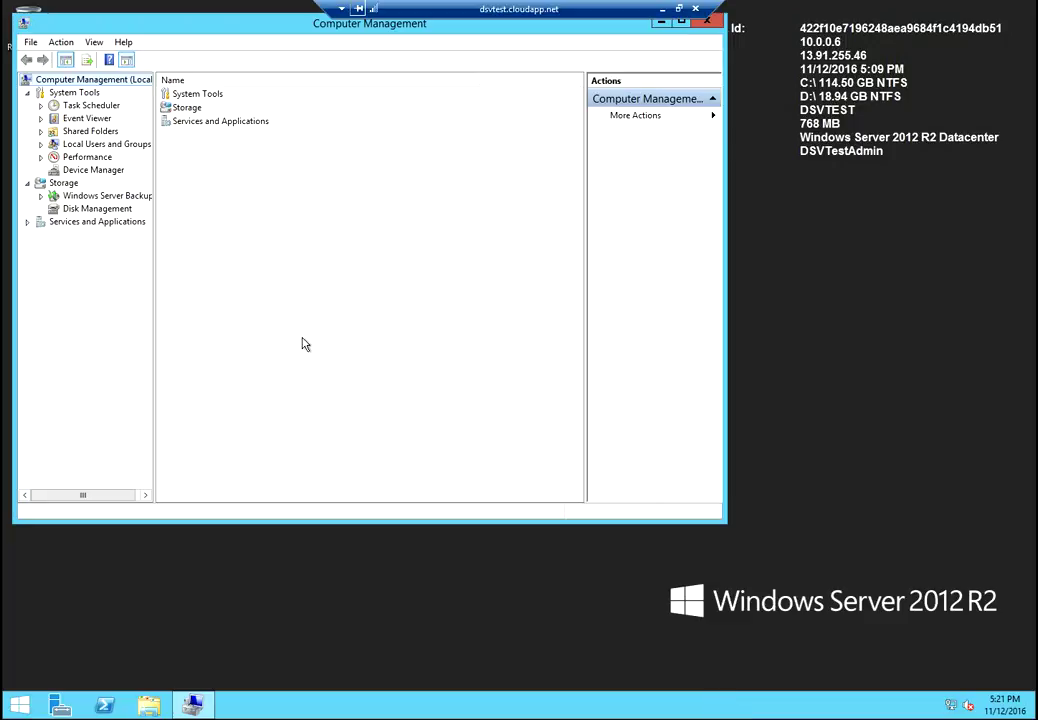
pyautogui.doubleClick(105, 144)
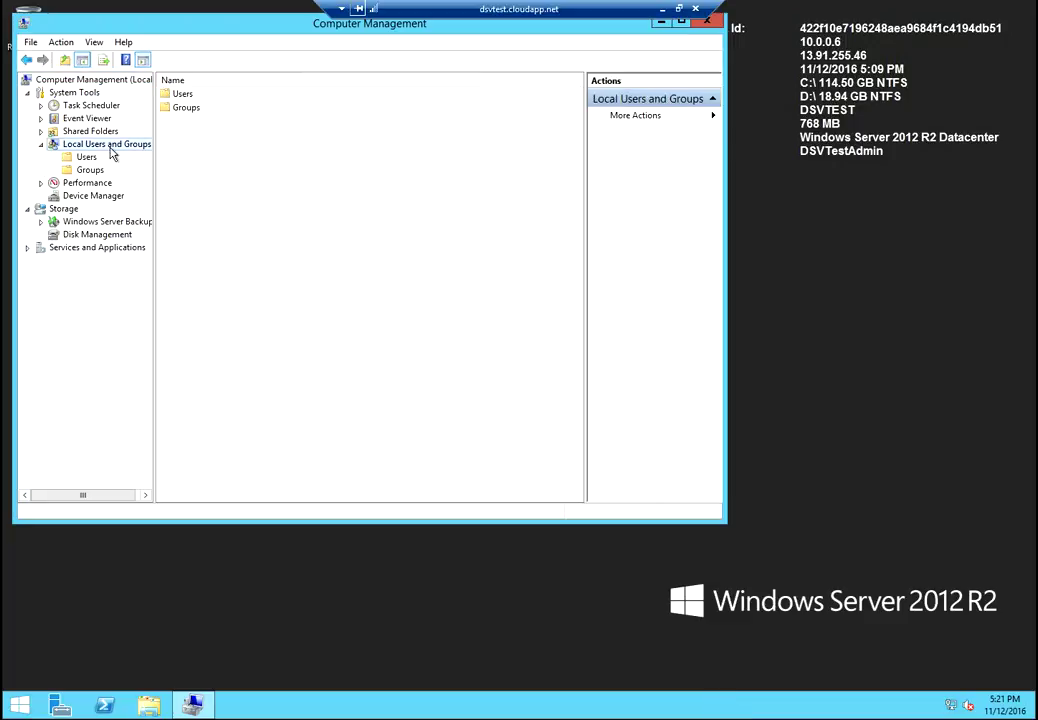
pyautogui.click(90, 171)
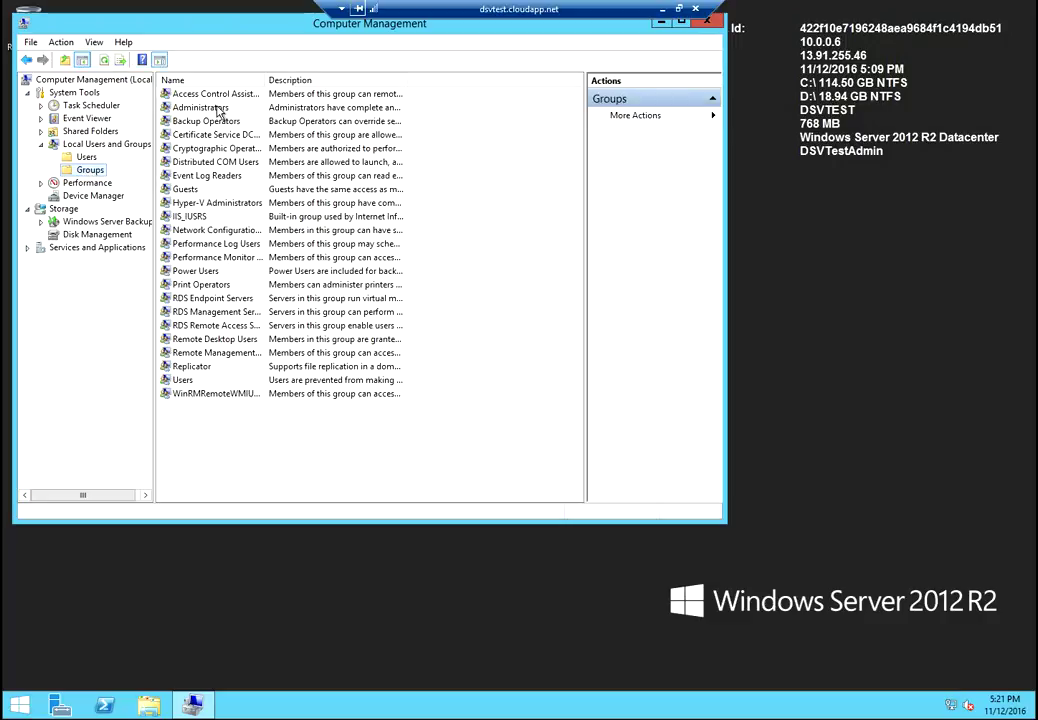
pyautogui.doubleClick(208, 107)
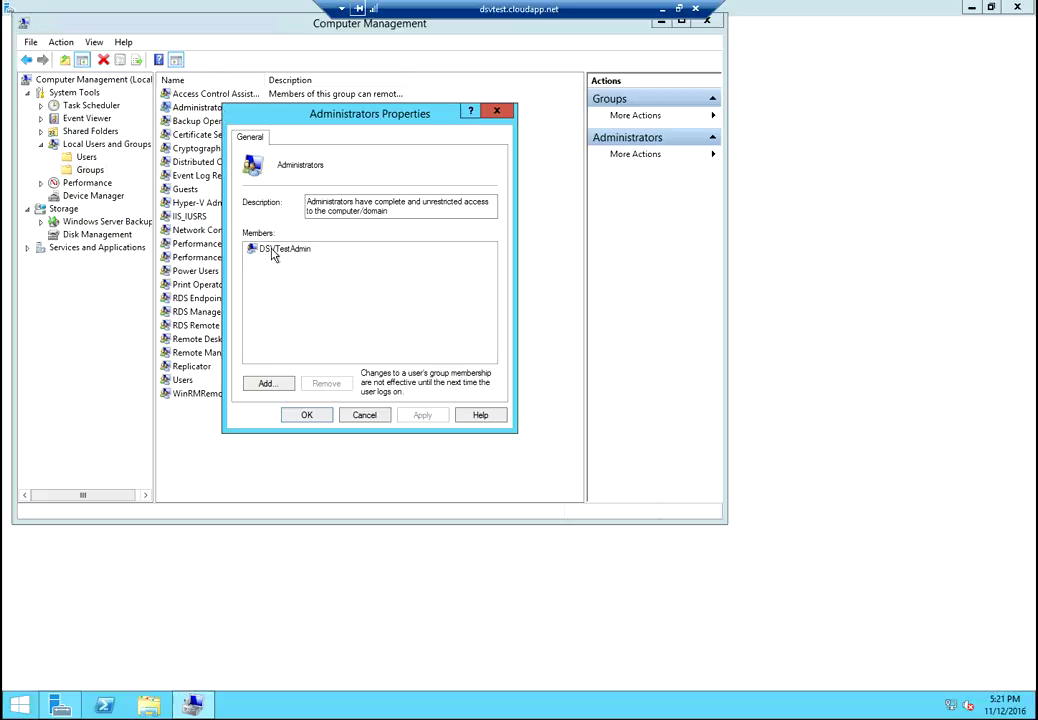
pyautogui.click(274, 252)
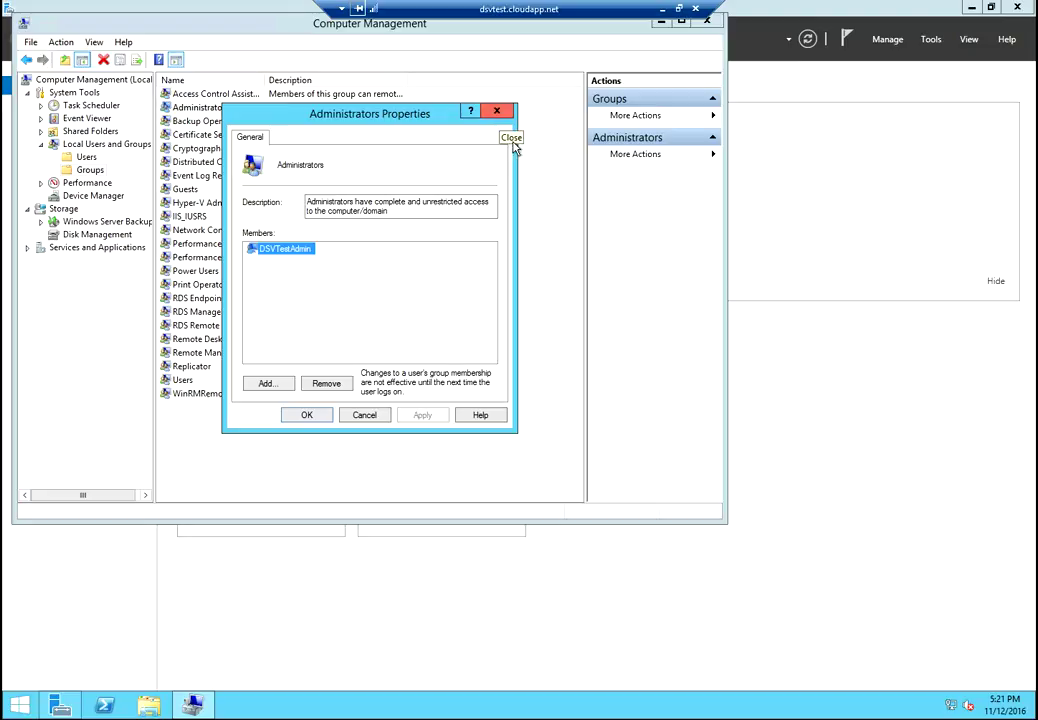
pyautogui.moveTo(338, 122); pyautogui.dragTo(421, 179)
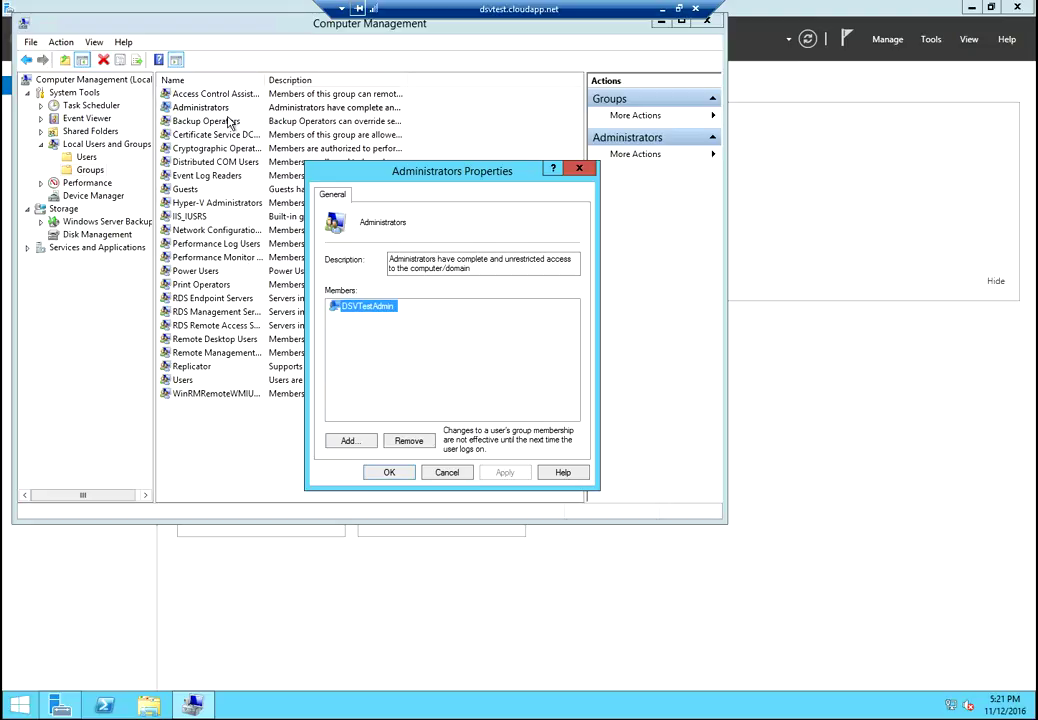
pyautogui.moveTo(318, 166); pyautogui.dragTo(294, 78)
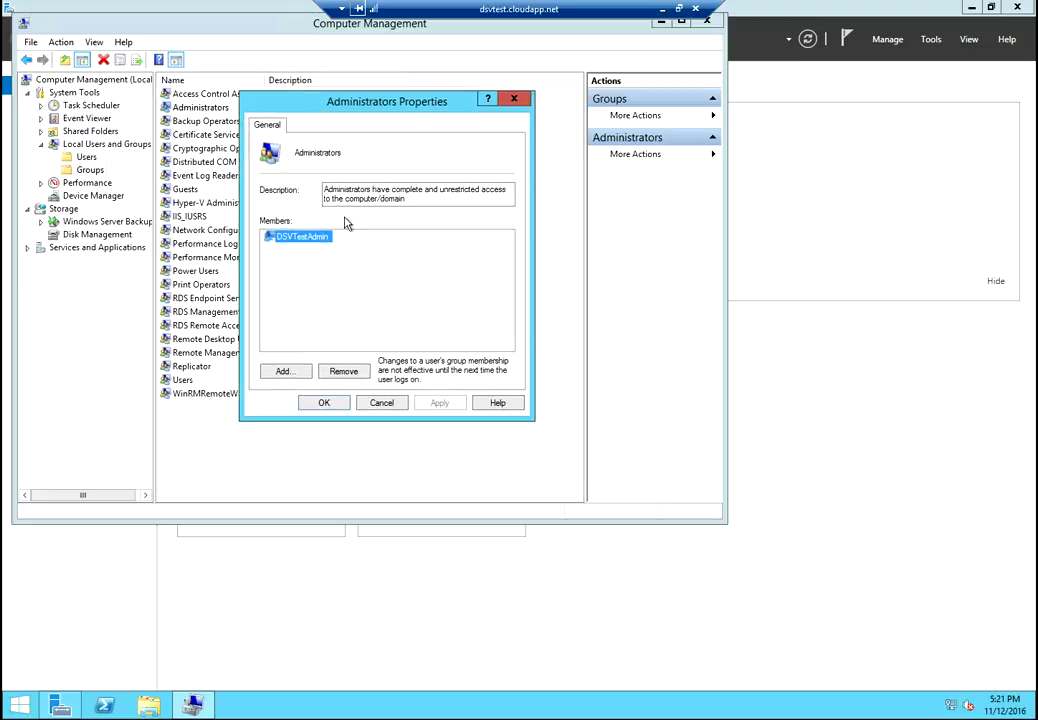
# Open the advanced member search and authenticate with the domain user name and password
pyautogui.click(297, 373)
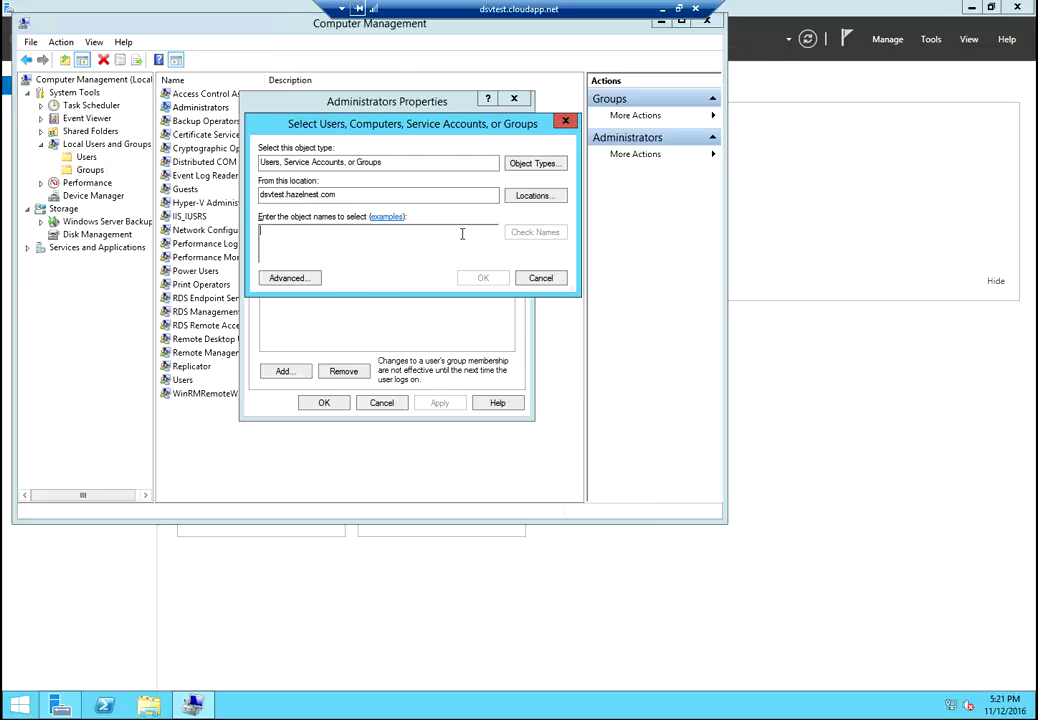
pyautogui.click(282, 278)
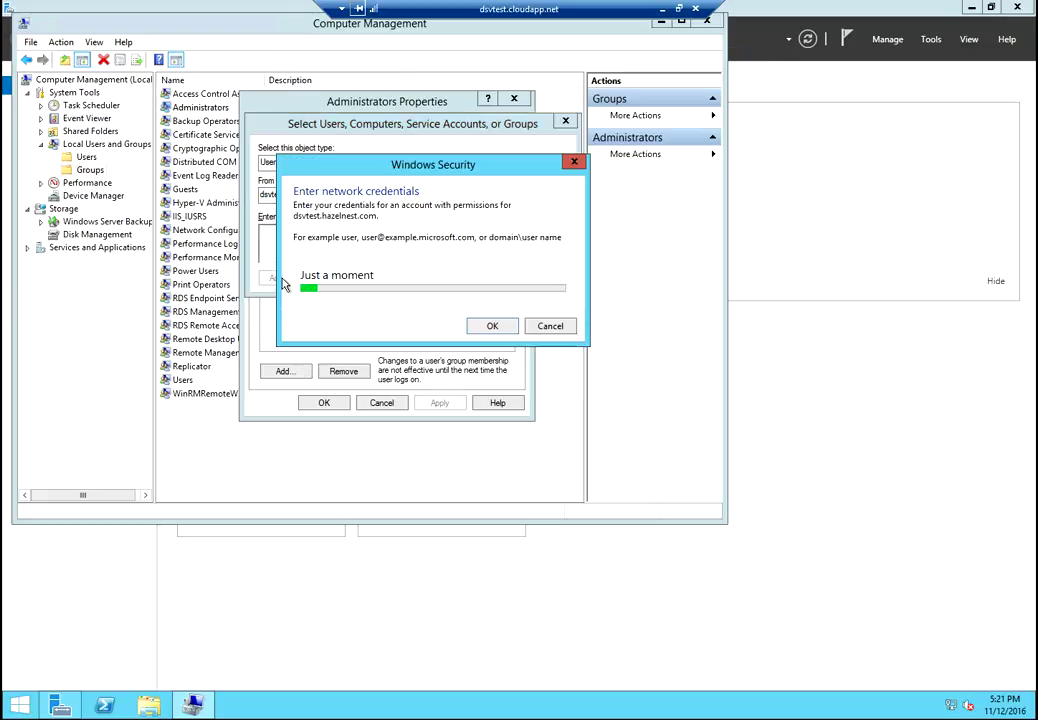
pyautogui.click(389, 270)
pyautogui.click(400, 254)
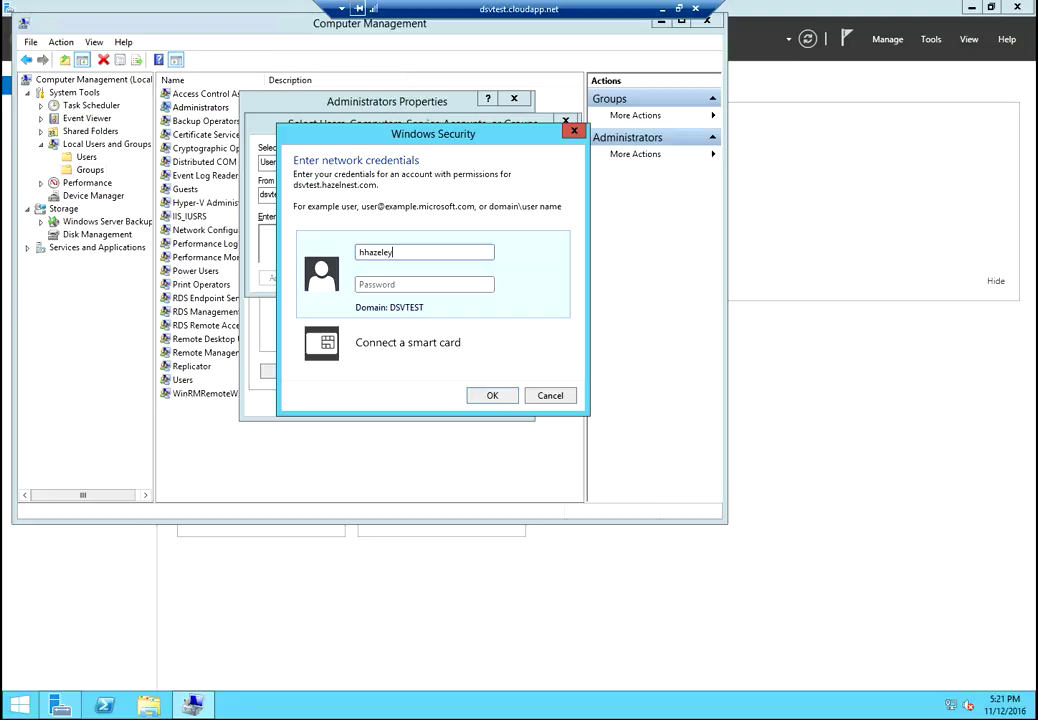
pyautogui.press('Tab')
pyautogui.write('•••••••••')
pyautogui.press('Return')
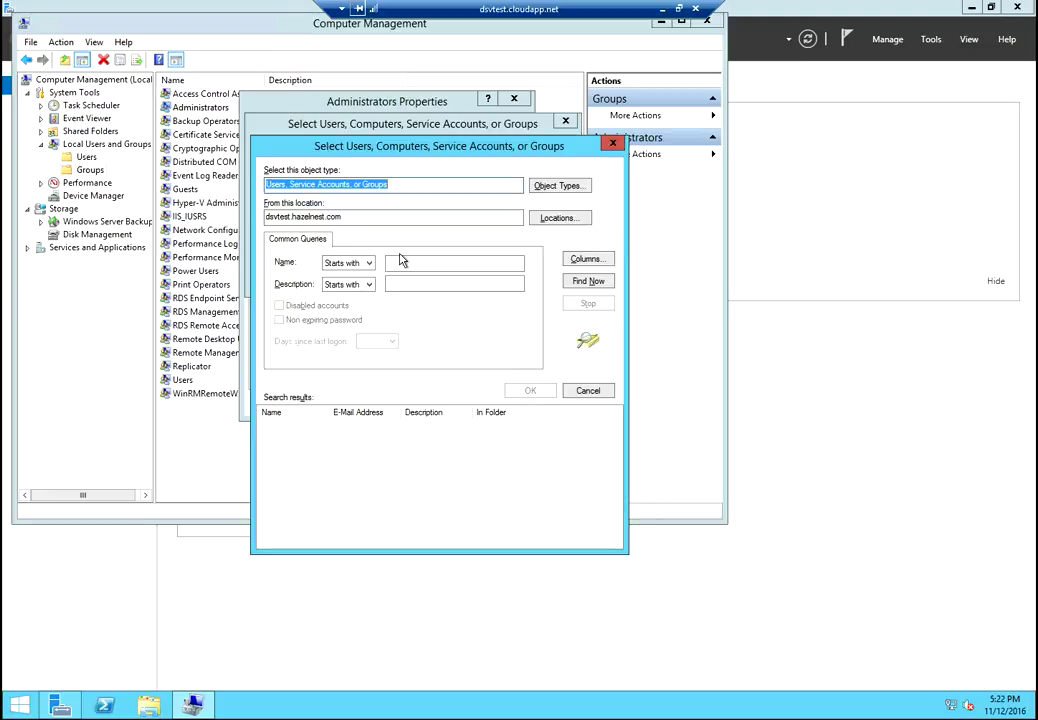
# Add AAD DC Administrators to the Administrators group, apply it, and close Computer Management
pyautogui.click(591, 284)
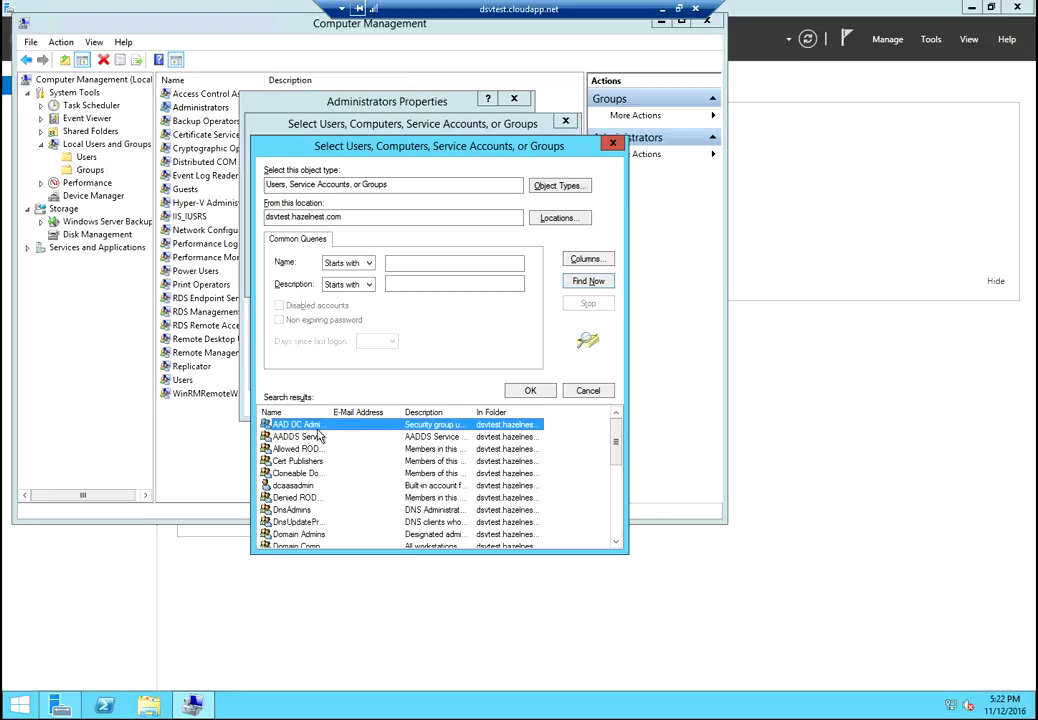
pyautogui.click(533, 391)
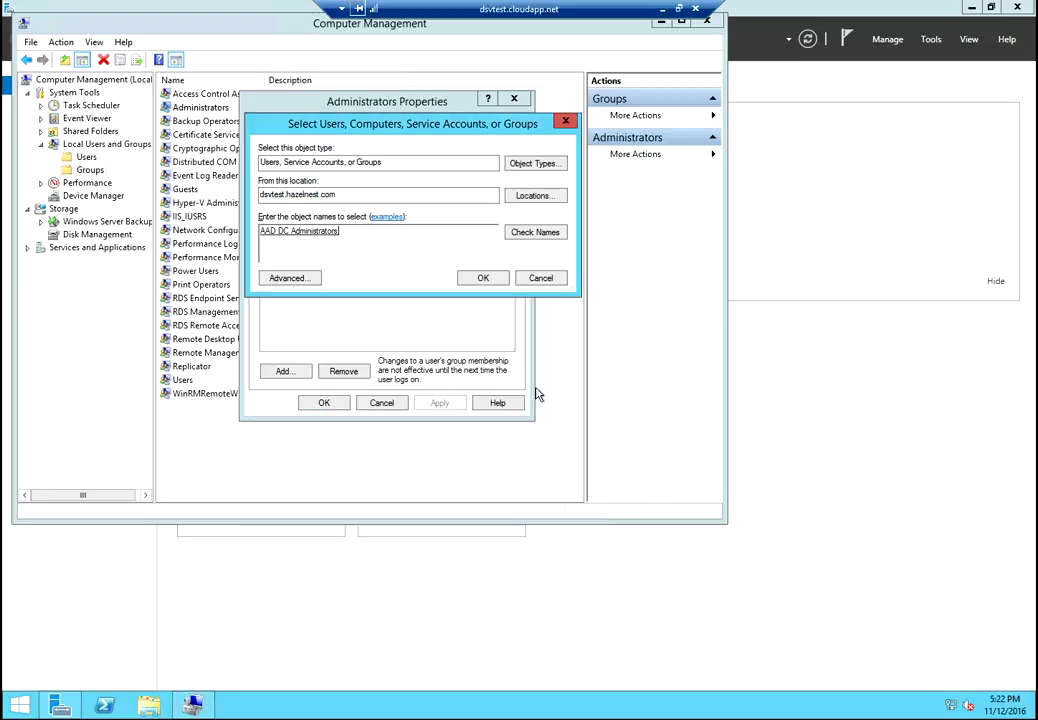
pyautogui.click(485, 279)
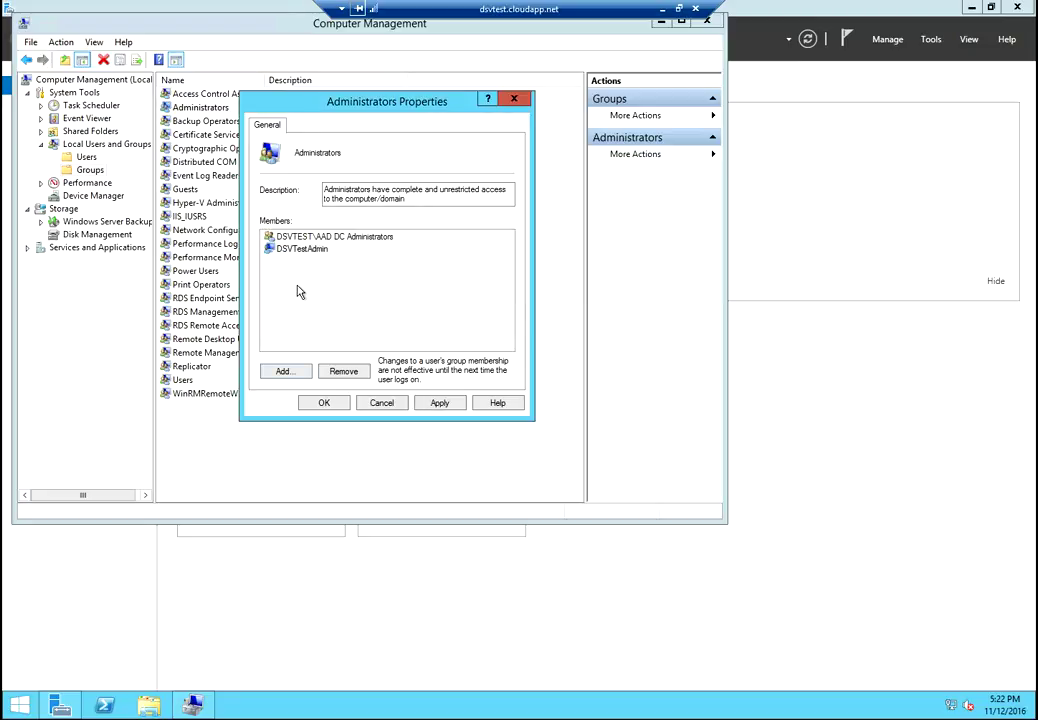
pyautogui.click(447, 401)
pyautogui.click(324, 404)
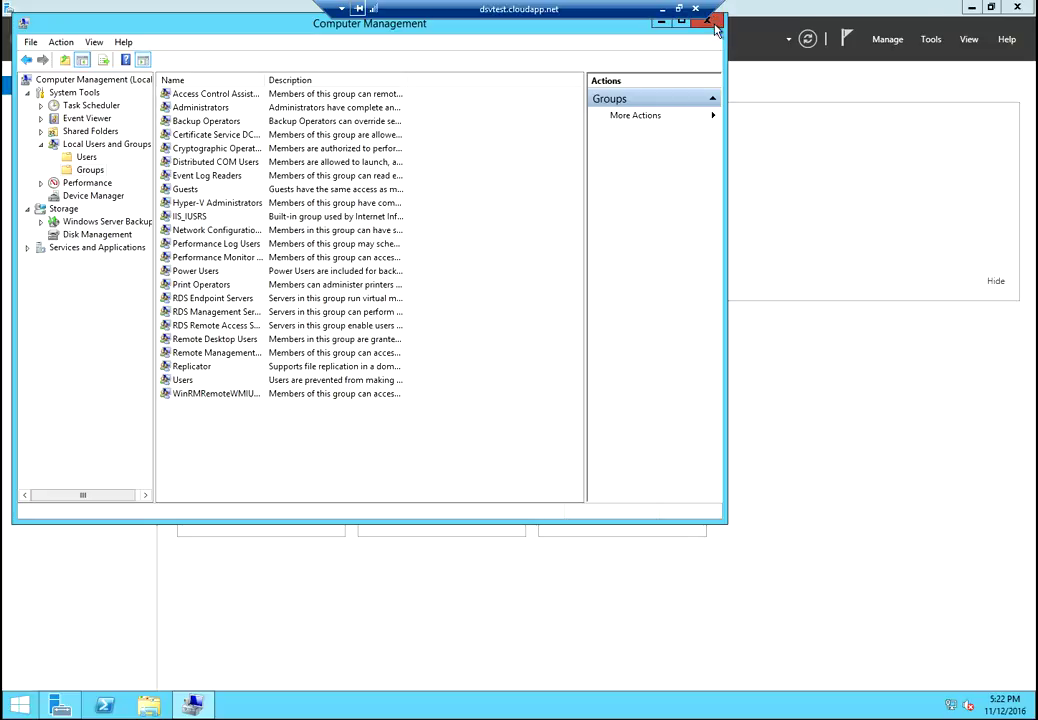
pyautogui.click(716, 30)
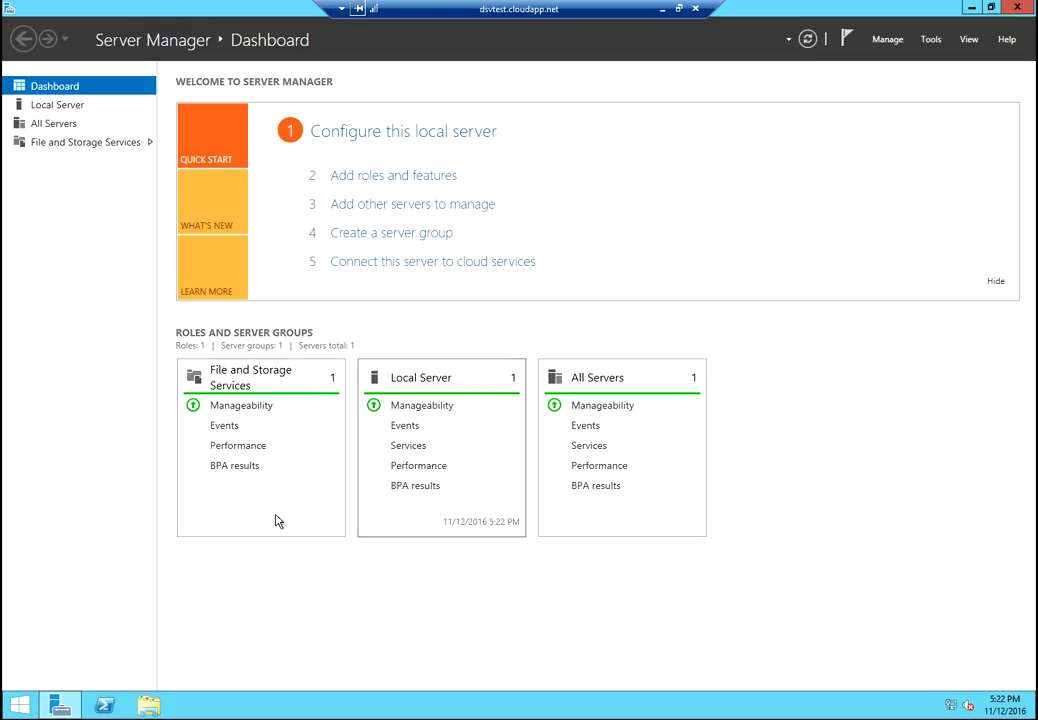
# From the Azure portal, download and open DSVTest.rdp, connecting past the unknown publisher warning
pyautogui.click(663, 10)
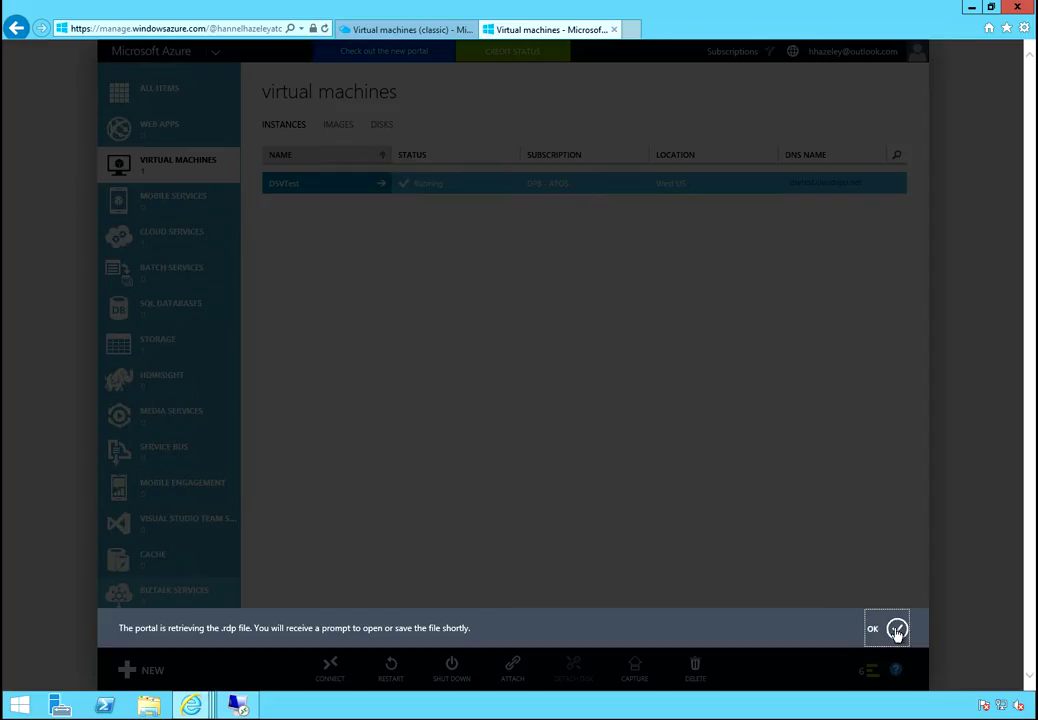
pyautogui.click(896, 630)
pyautogui.click(338, 674)
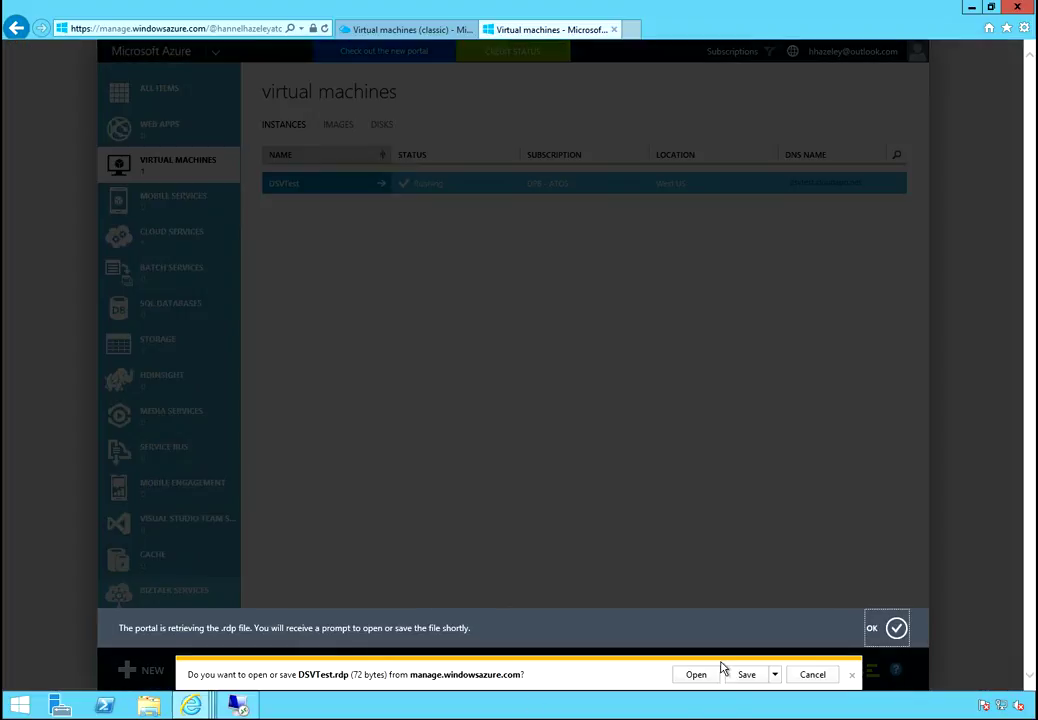
pyautogui.click(705, 674)
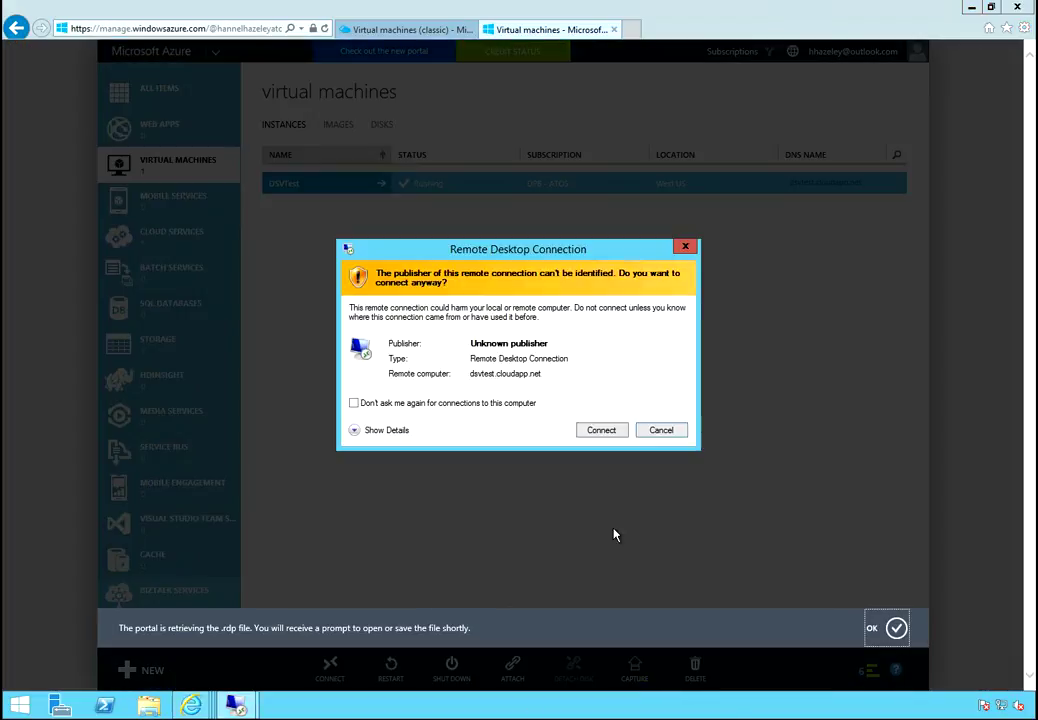
pyautogui.click(613, 431)
# Sign in with the domain account, accept the certificate, and acknowledge the user-not-found error
pyautogui.click(493, 331)
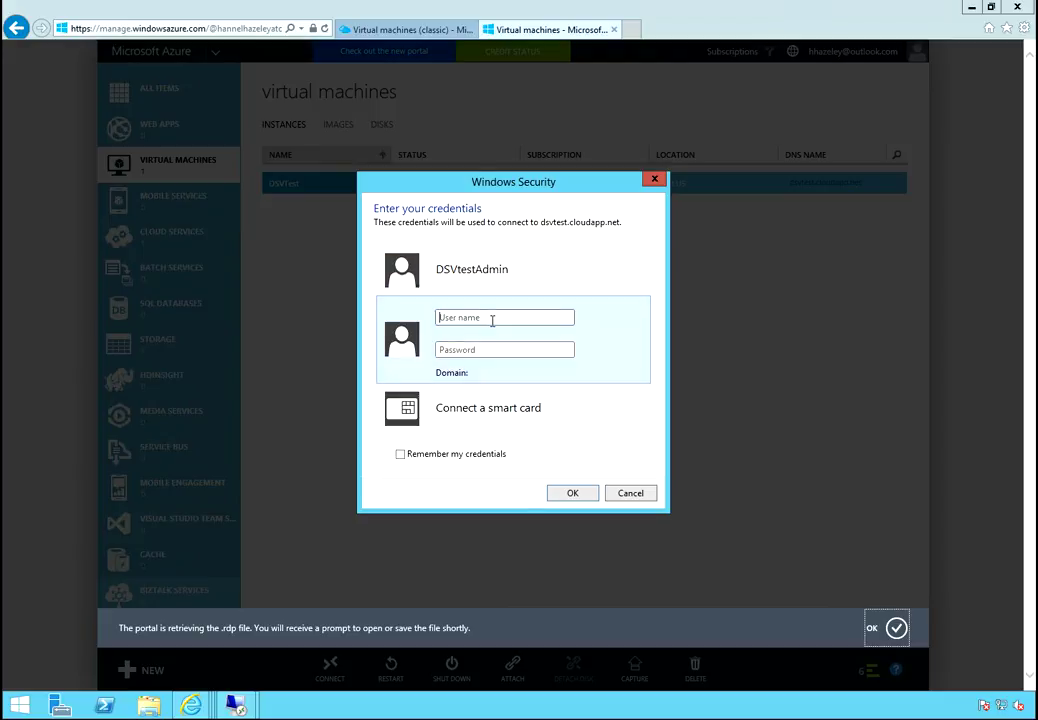
pyautogui.press('Tab')
pyautogui.write('•••••••••••••')
pyautogui.press('Return')
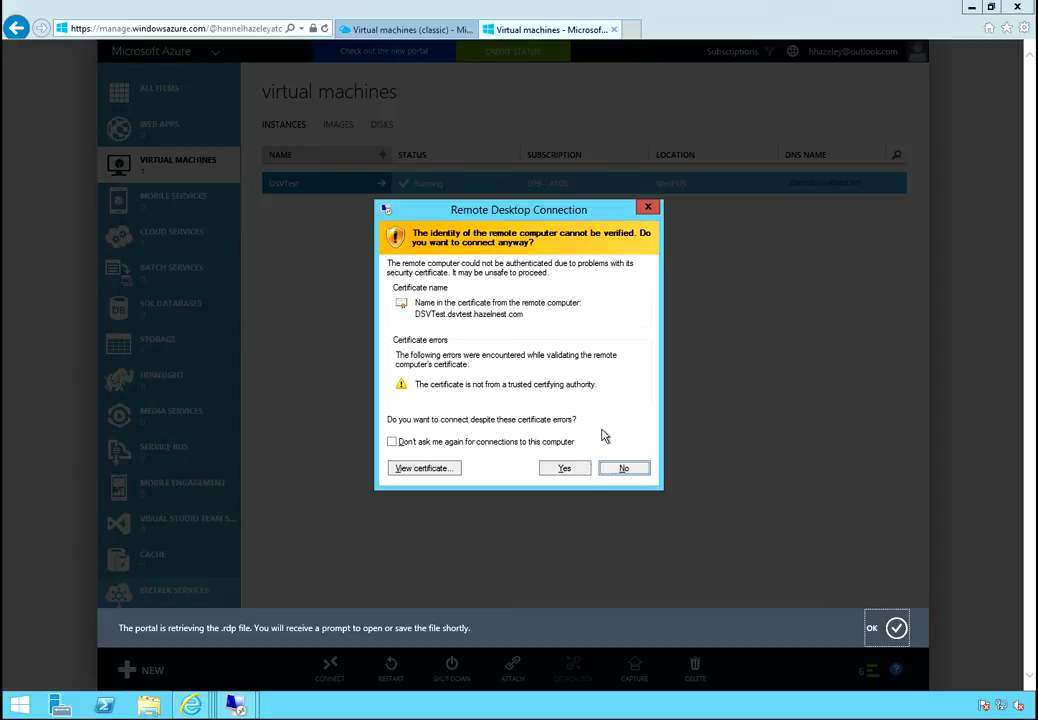
pyautogui.click(579, 470)
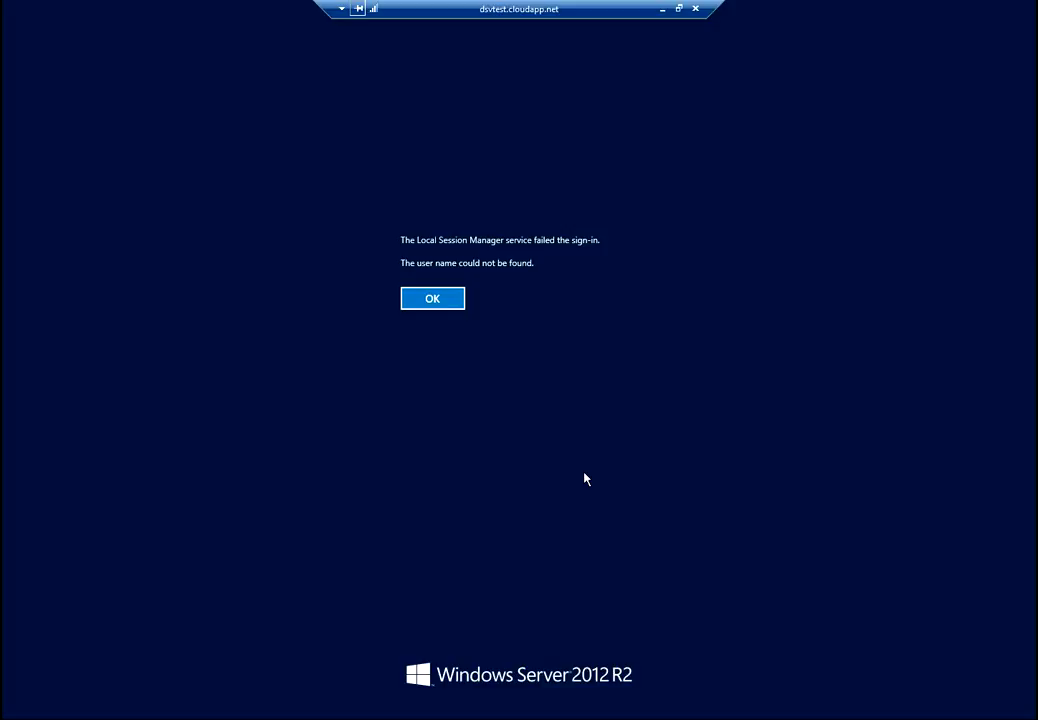
pyautogui.click(449, 302)
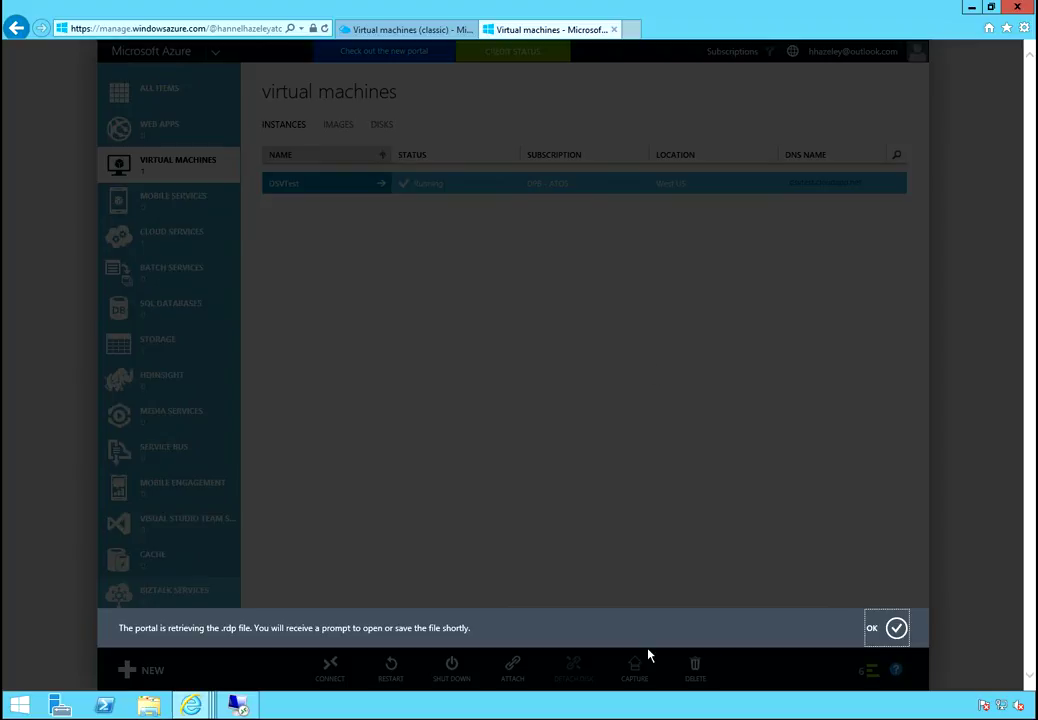
# Fetch and open the DSVTest remote desktop file again, connecting despite the publisher warning
pyautogui.click(897, 628)
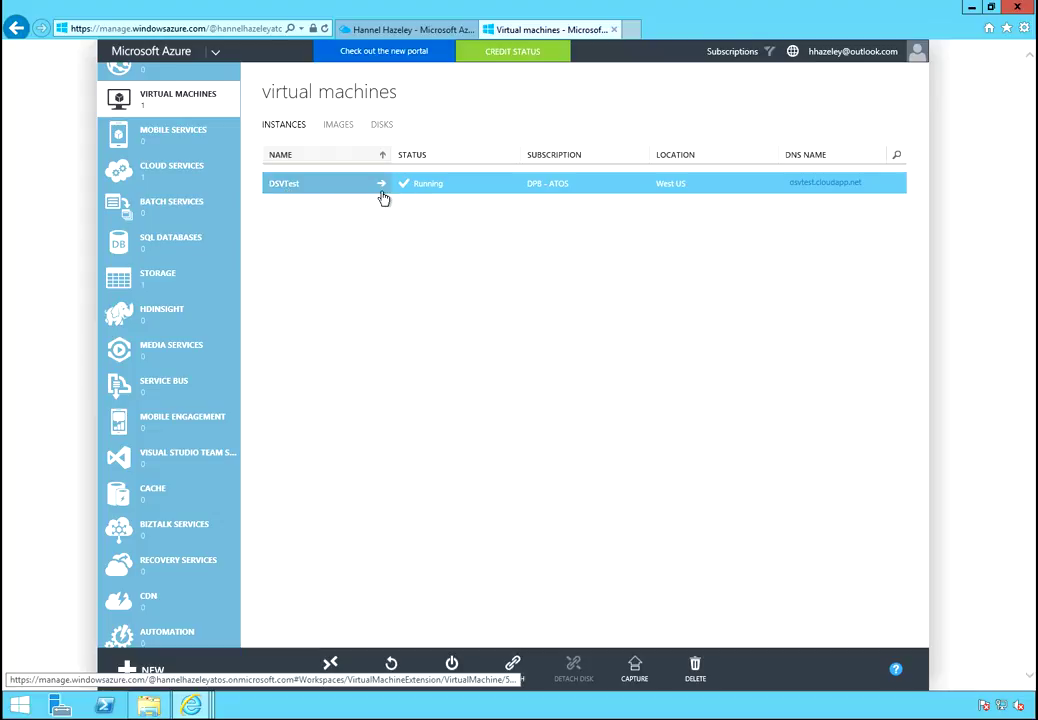
pyautogui.click(330, 672)
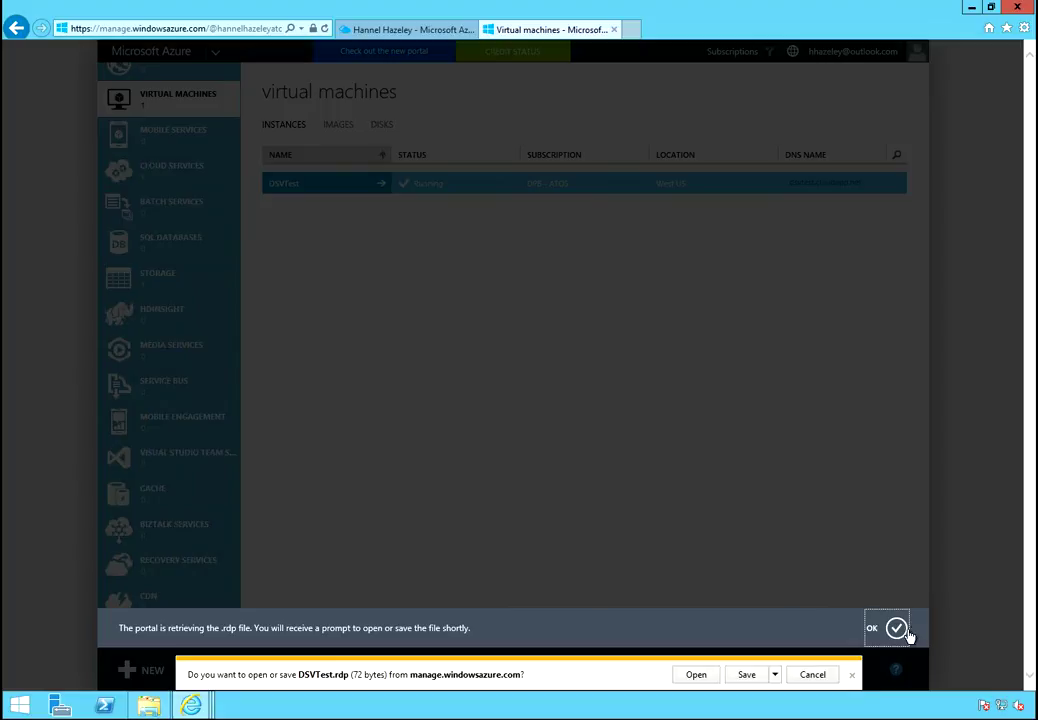
pyautogui.click(695, 678)
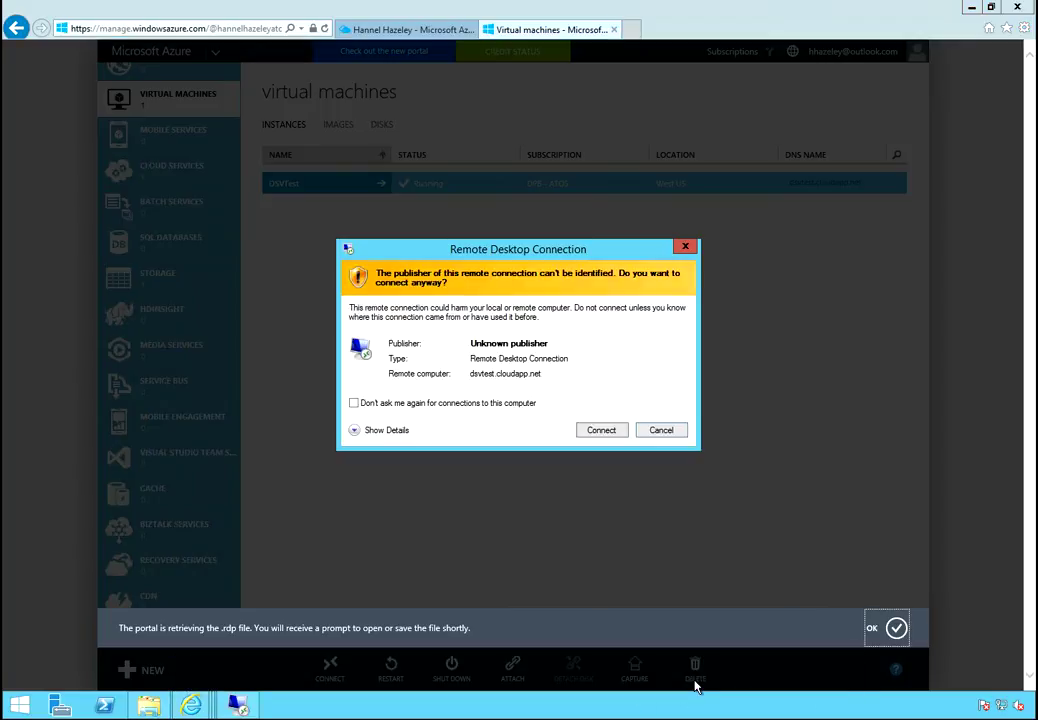
pyautogui.click(599, 432)
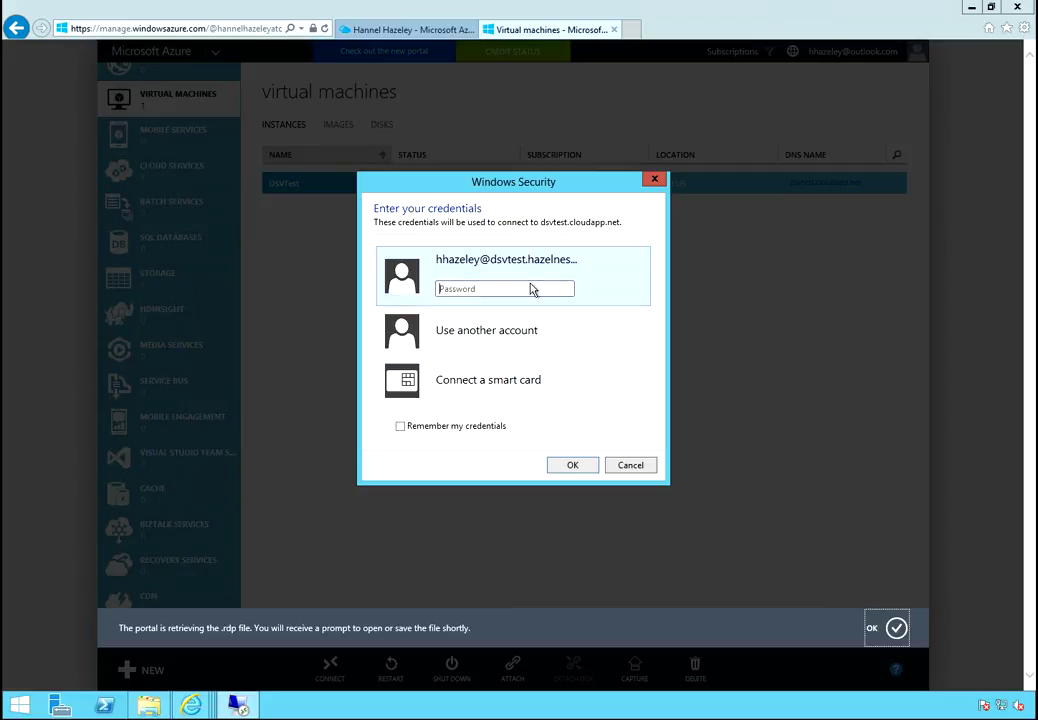
# Sign in with the pasted domain user name and password, accepting the dsvtest-vm1.dsvtest.hazelnest.com certificate
pyautogui.click(505, 330)
pyautogui.hotkey('ctrl', 'v')
pyautogui.press('Tab')
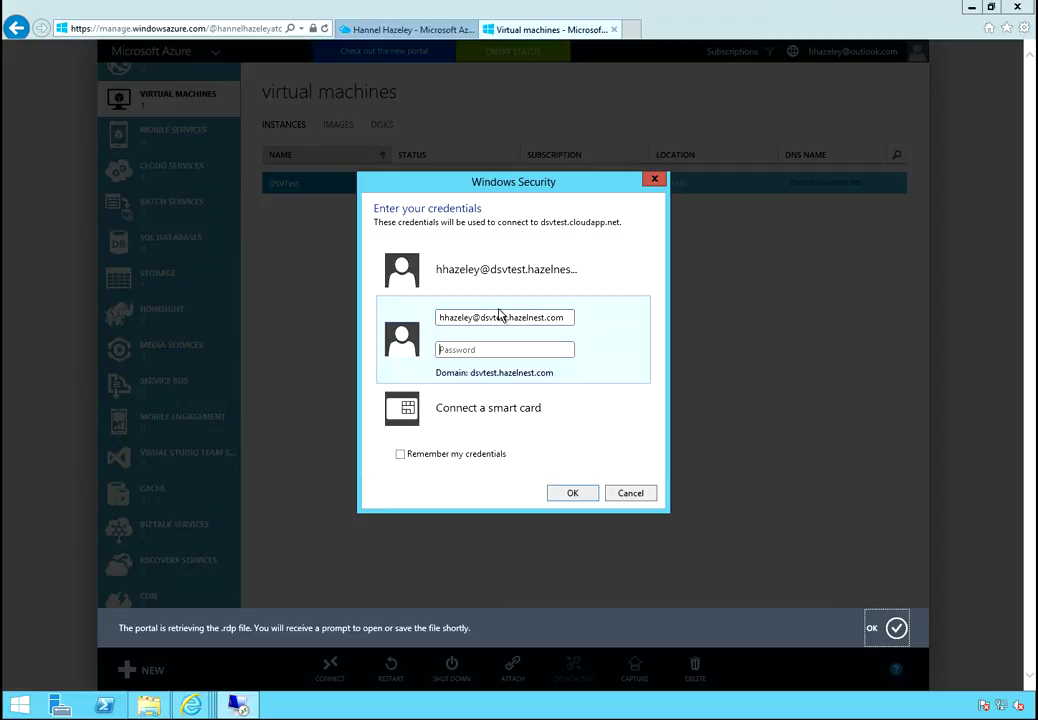
pyautogui.write('*****')
pyautogui.press('BackSpace')
pyautogui.press('BackSpace')
pyautogui.press('BackSpace')
pyautogui.press('BackSpace')
pyautogui.press('BackSpace')
pyautogui.write('*************')
pyautogui.press('Return')
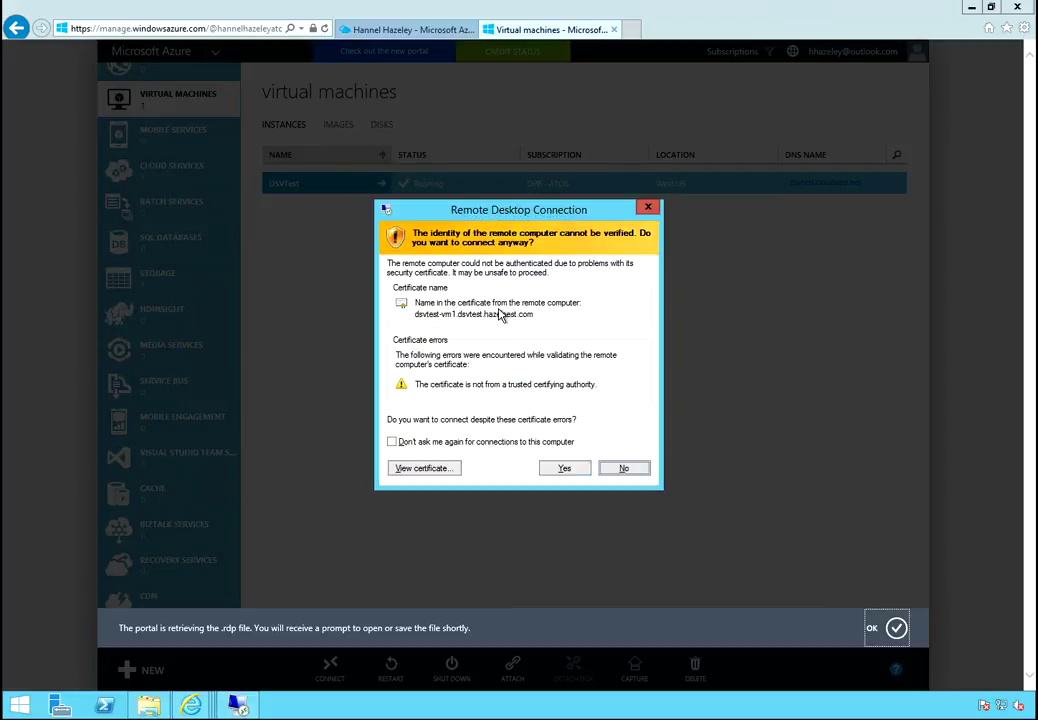
pyautogui.click(575, 471)
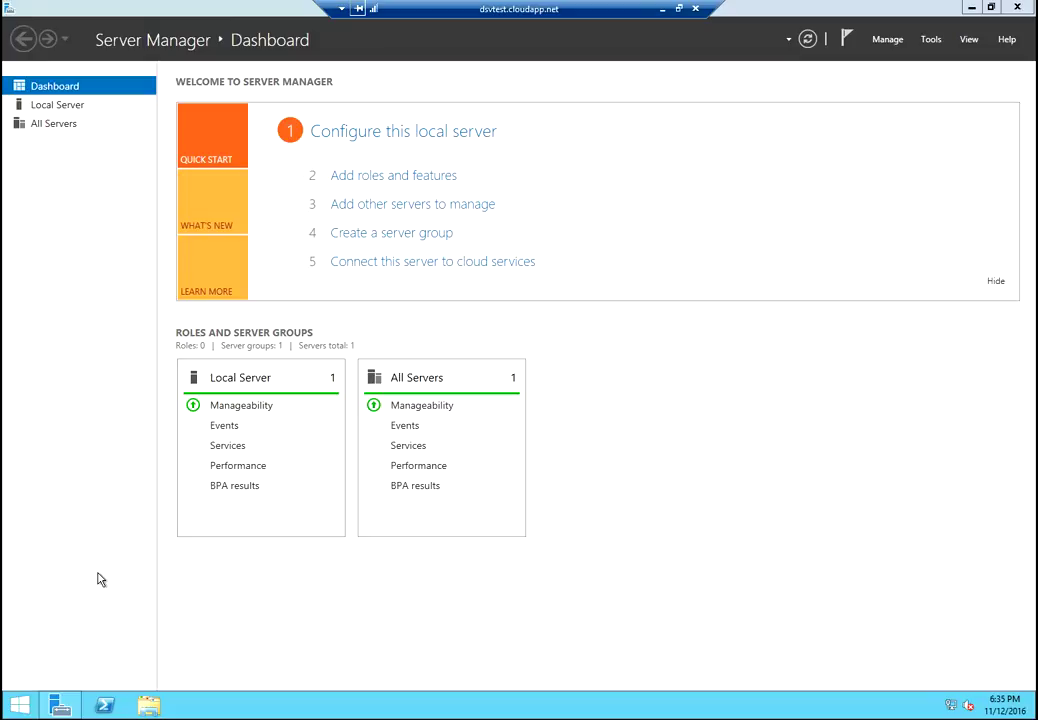
# Go to the Local Server page in Server Manager's navigation pane
pyautogui.click(70, 109)
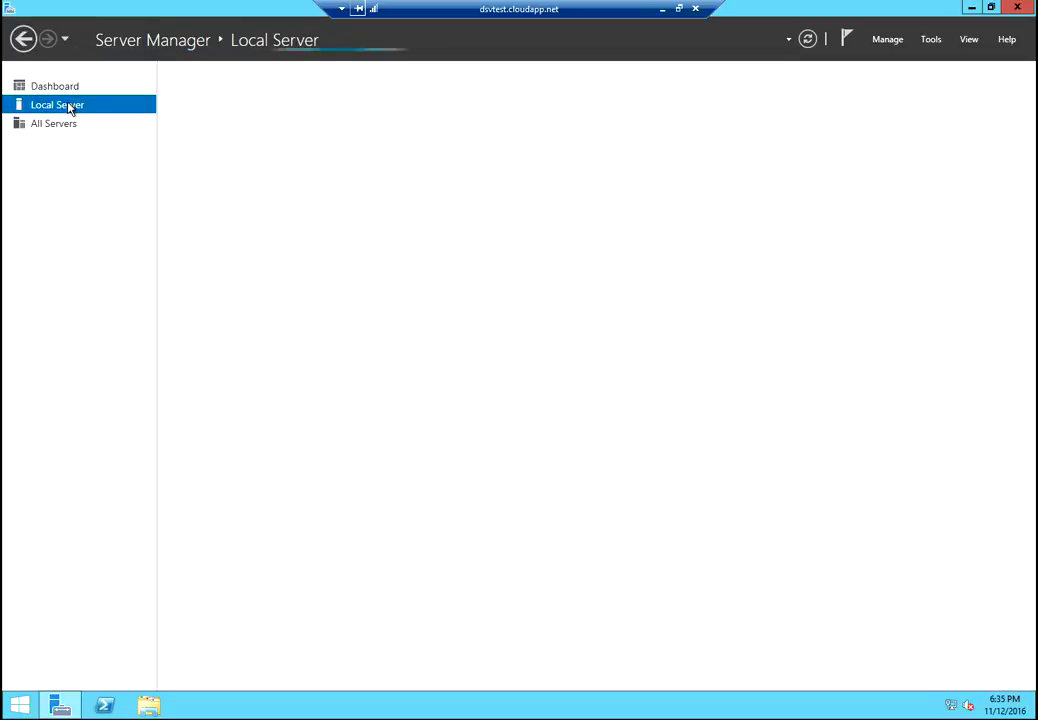